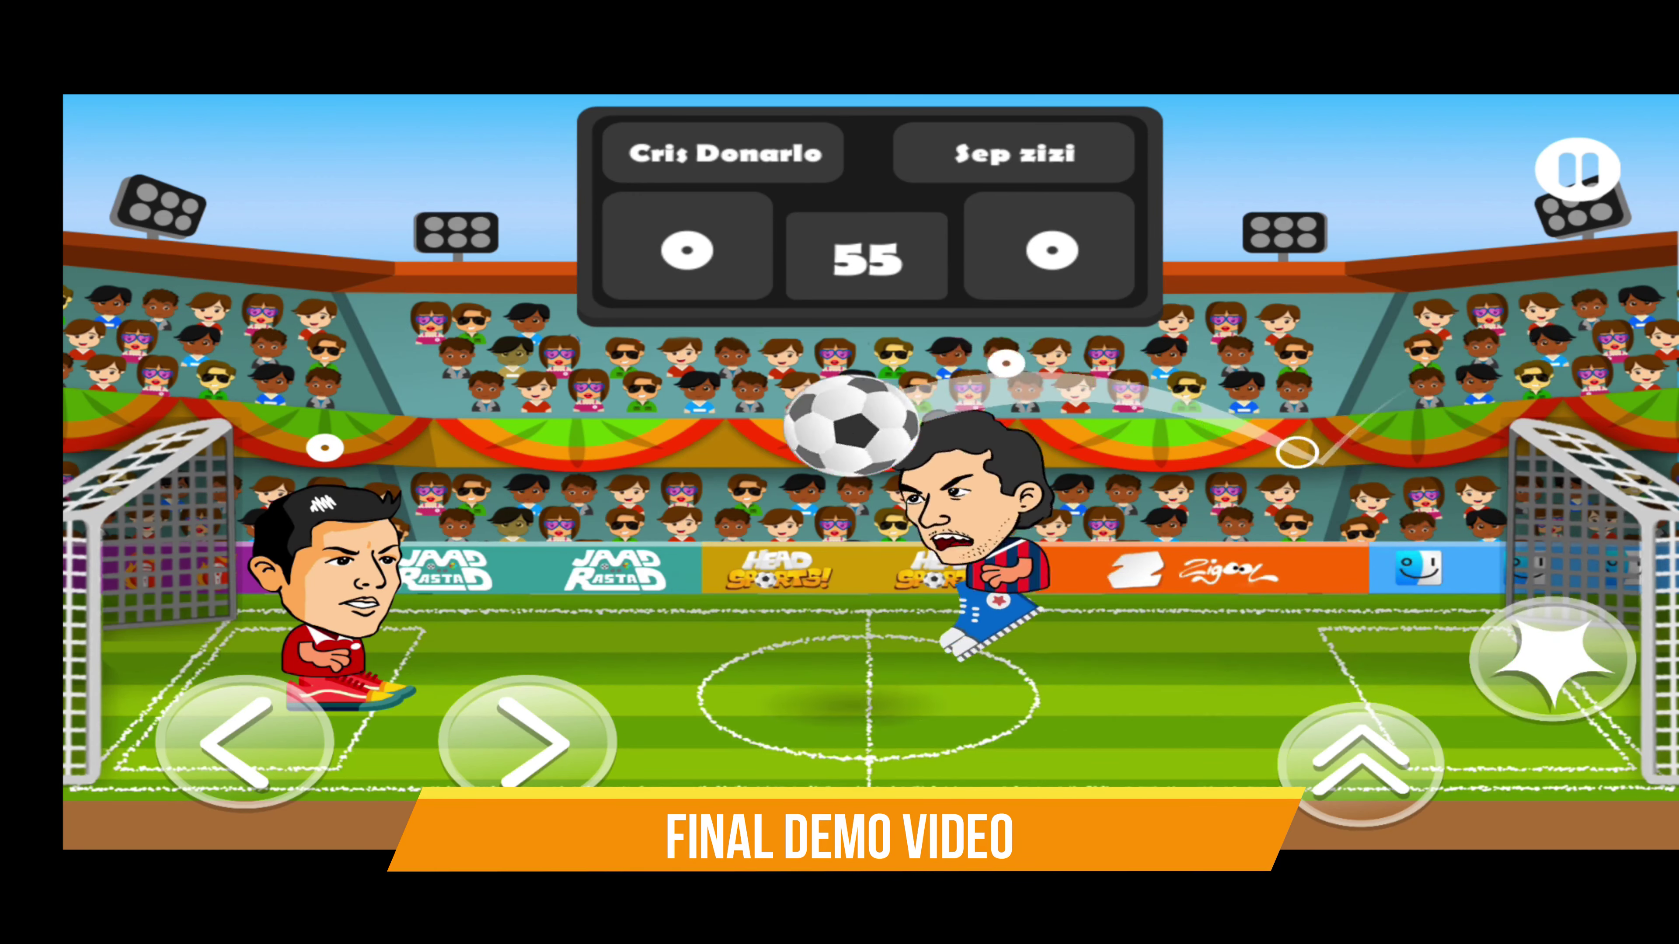
- Extract the Head Sports football project zip with 7-Zip into a Football folder in Downloads
{"action": "left_click", "coordinate": [178, 704]}
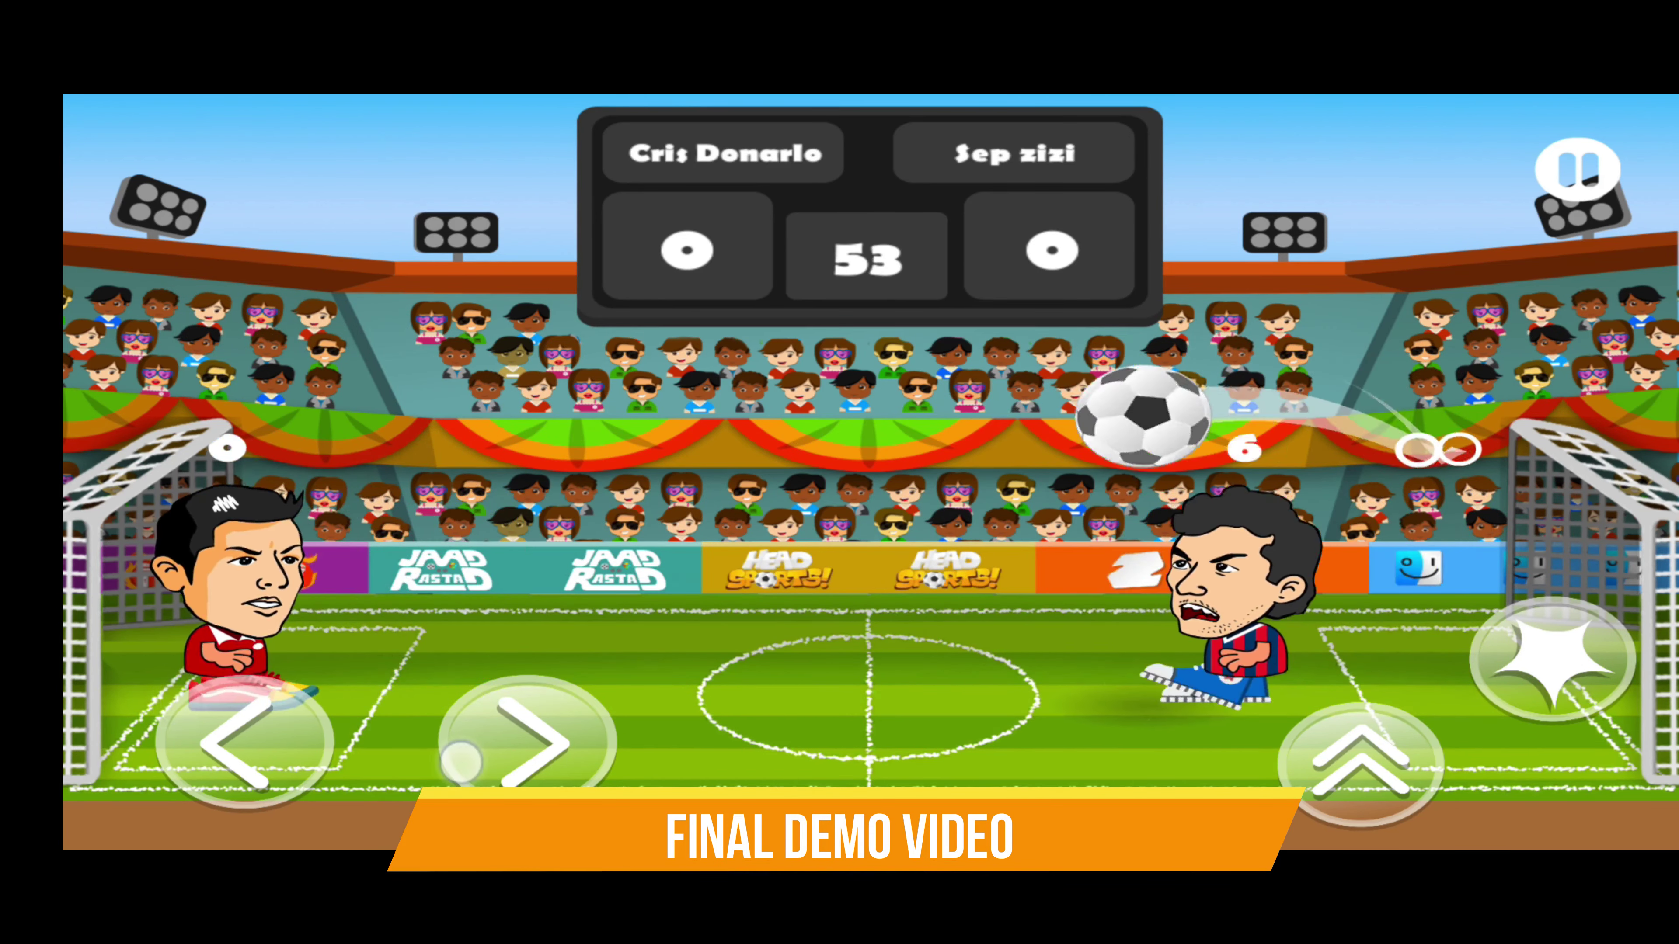
{"action": "left_click", "coordinate": [463, 757]}
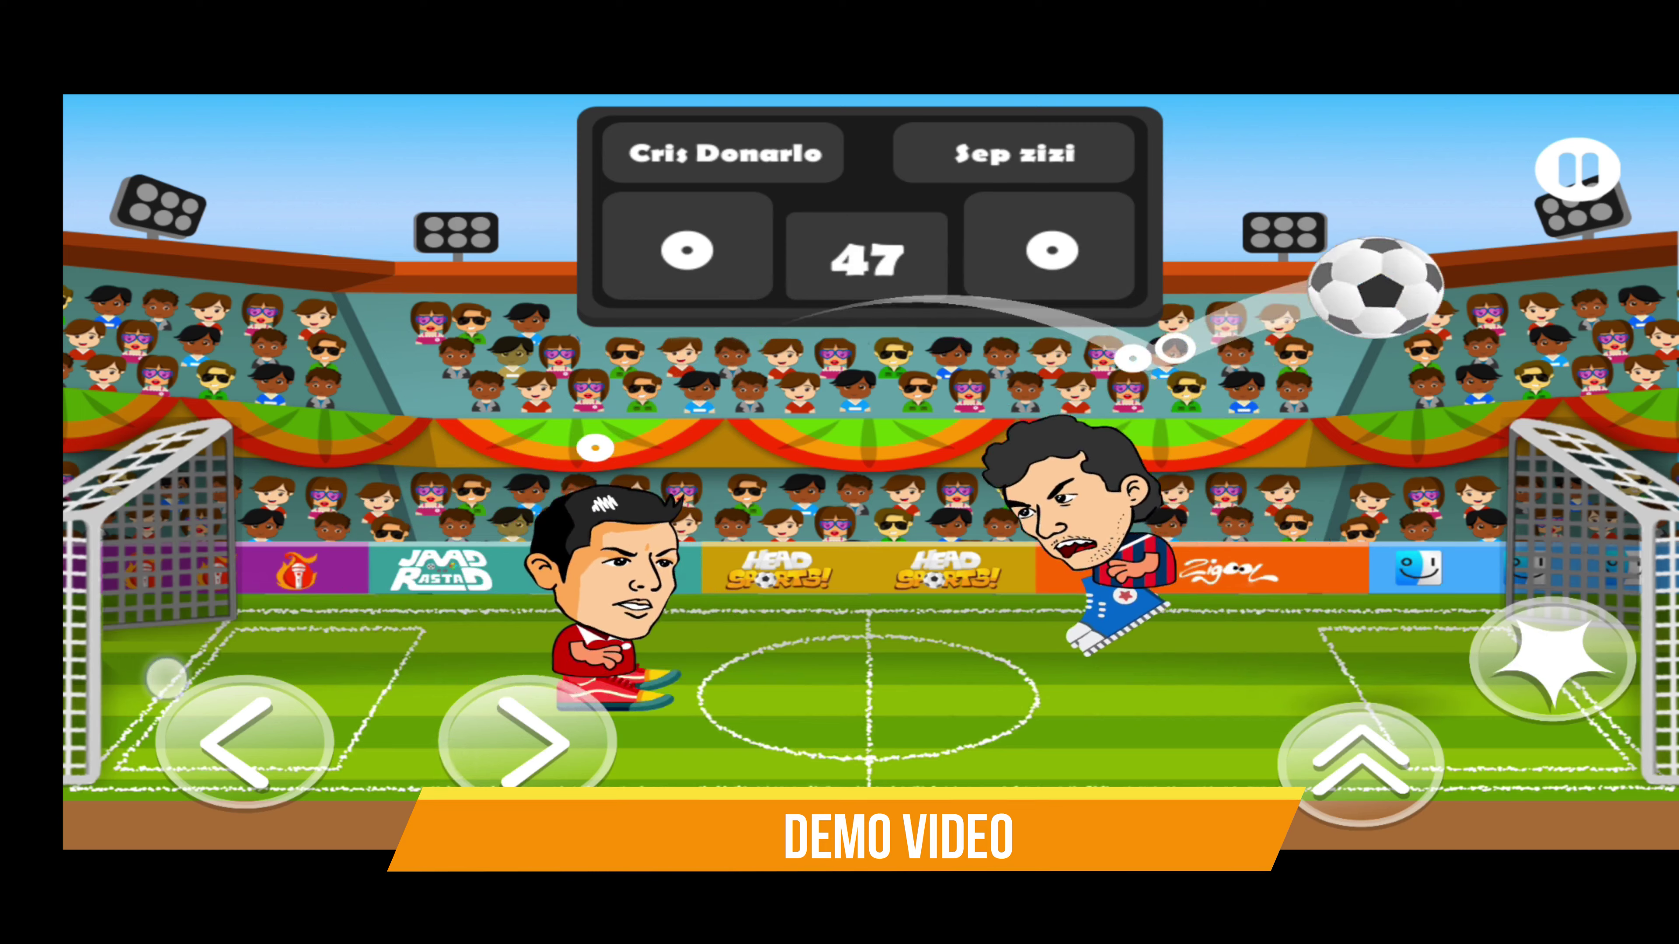
{"action": "left_click", "coordinate": [244, 741]}
{"action": "left_click", "coordinate": [492, 747]}
{"action": "left_click", "coordinate": [245, 740]}
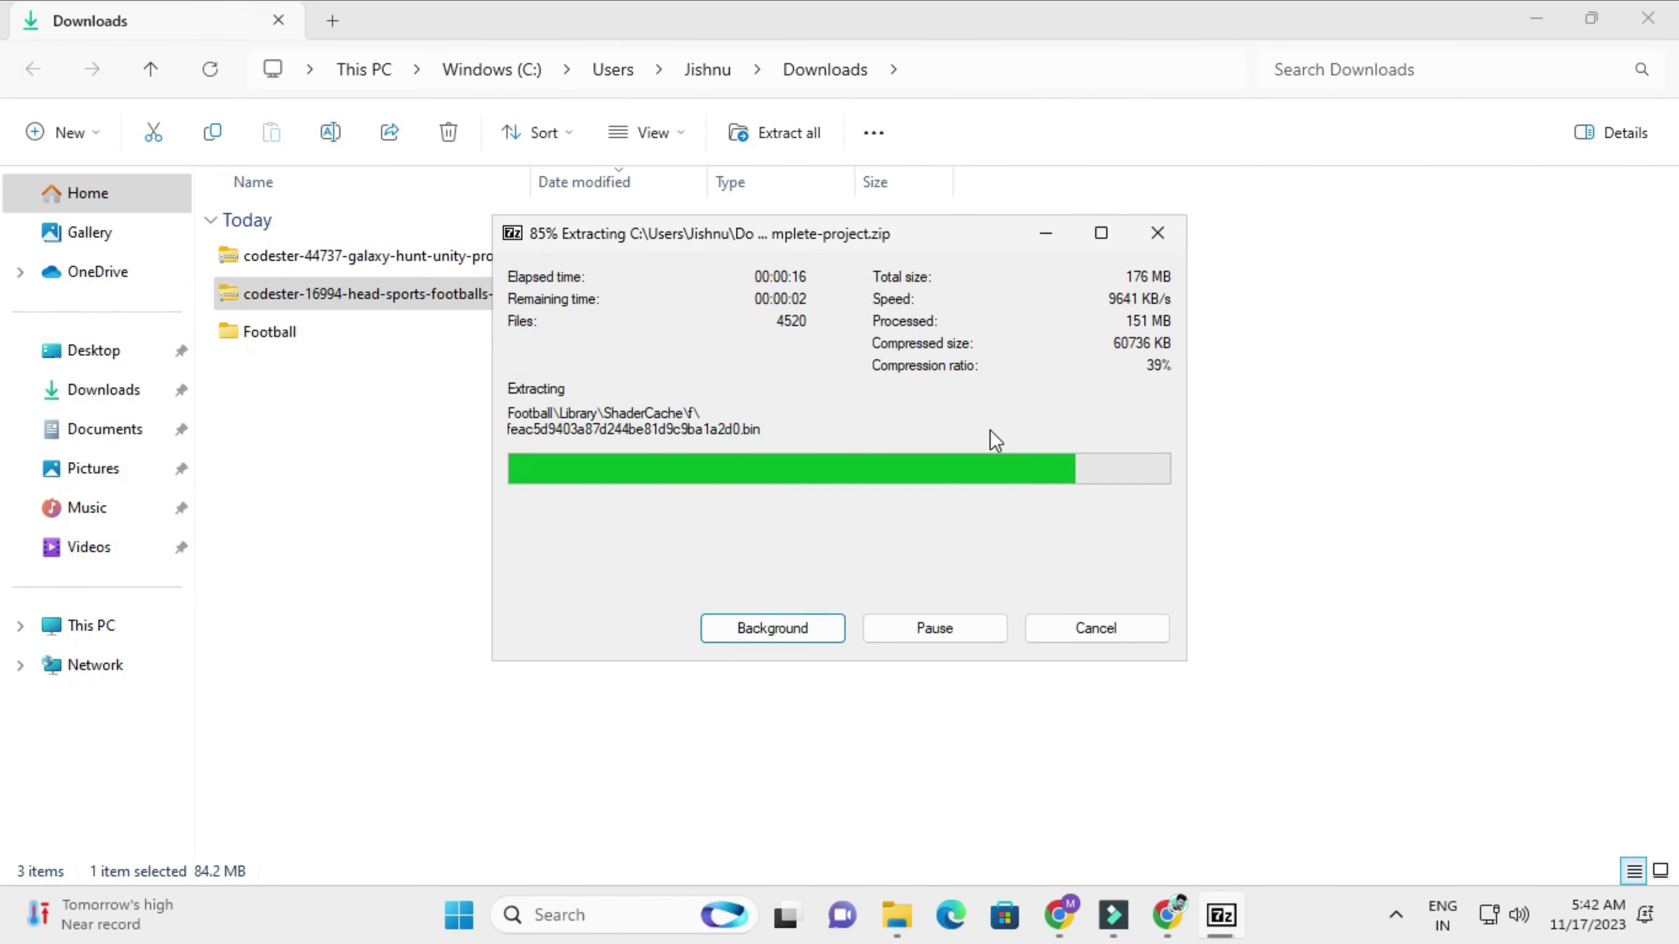
- Open the Football project from Unity Hub using the installed editor 2022.3.13f1
{"action": "left_click", "coordinate": [1648, 18]}
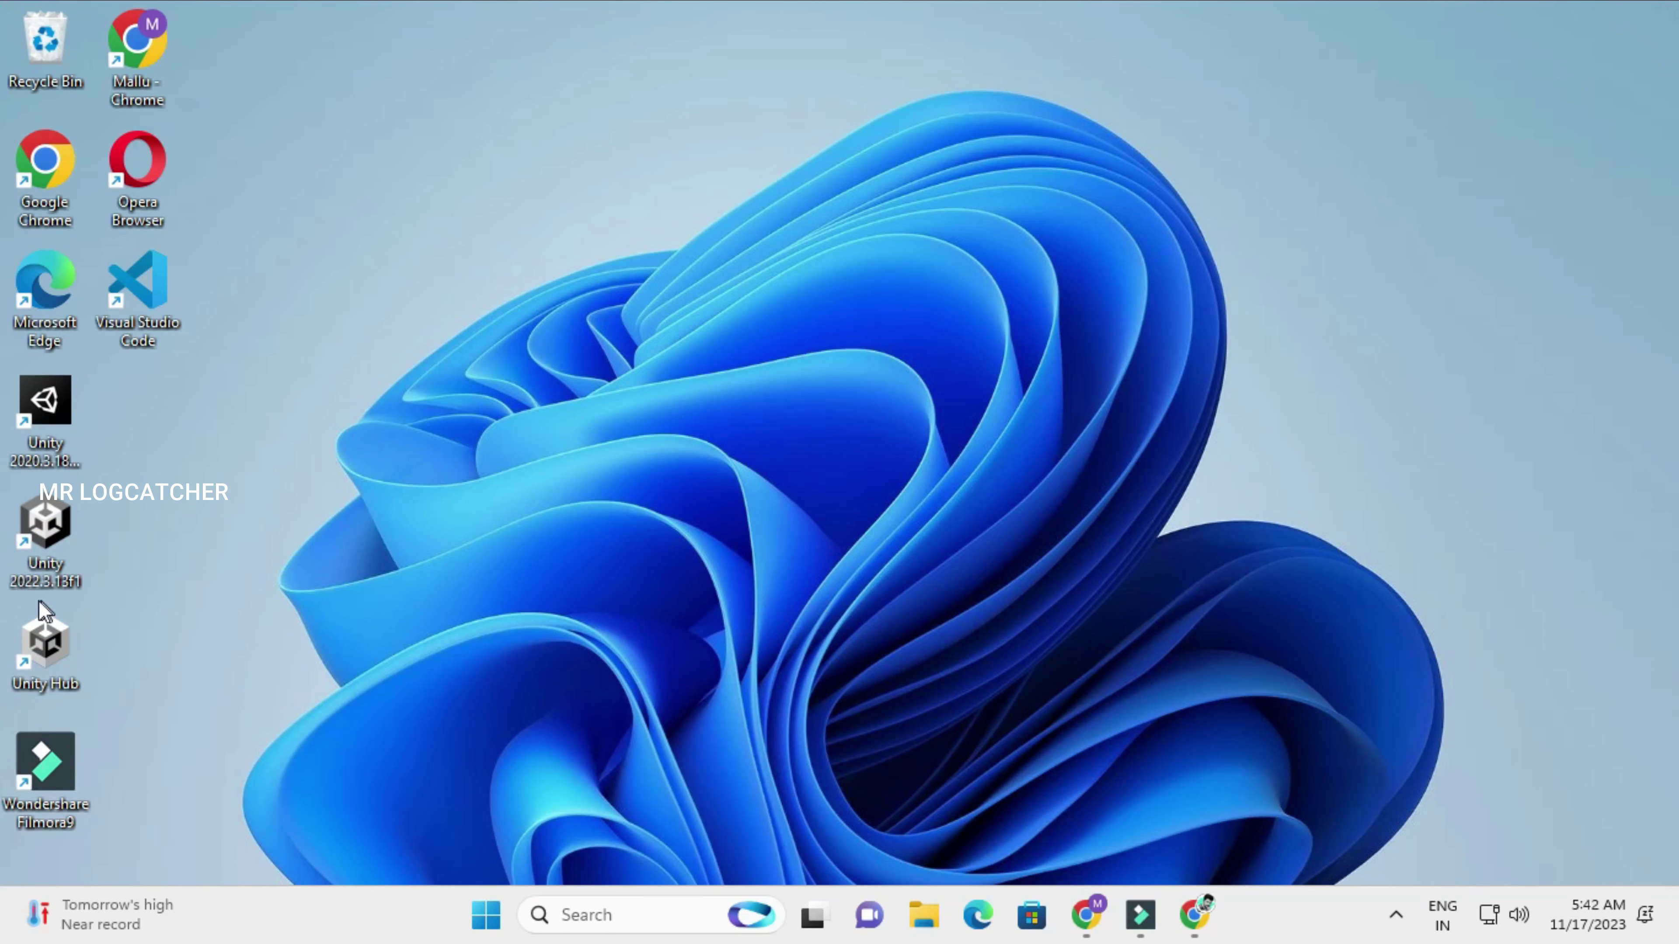
{"action": "double_click", "coordinate": [40, 638]}
{"action": "left_click", "coordinate": [727, 400]}
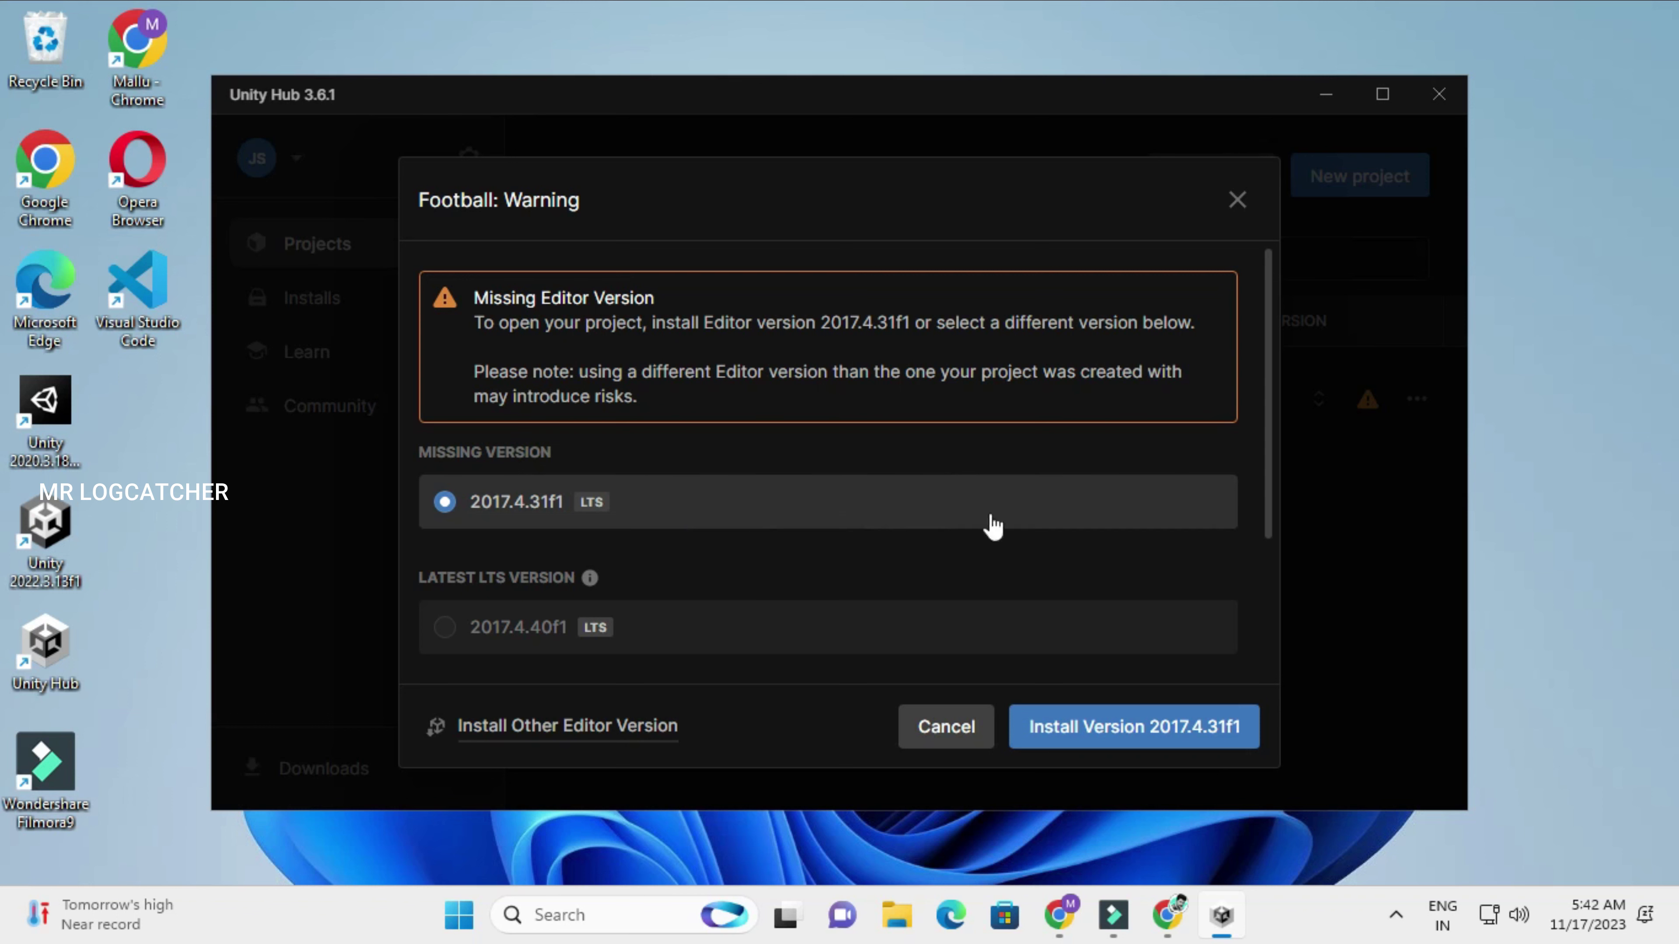
{"action": "left_click_drag", "start_coordinate": [1264, 454], "coordinate": [1273, 656]}
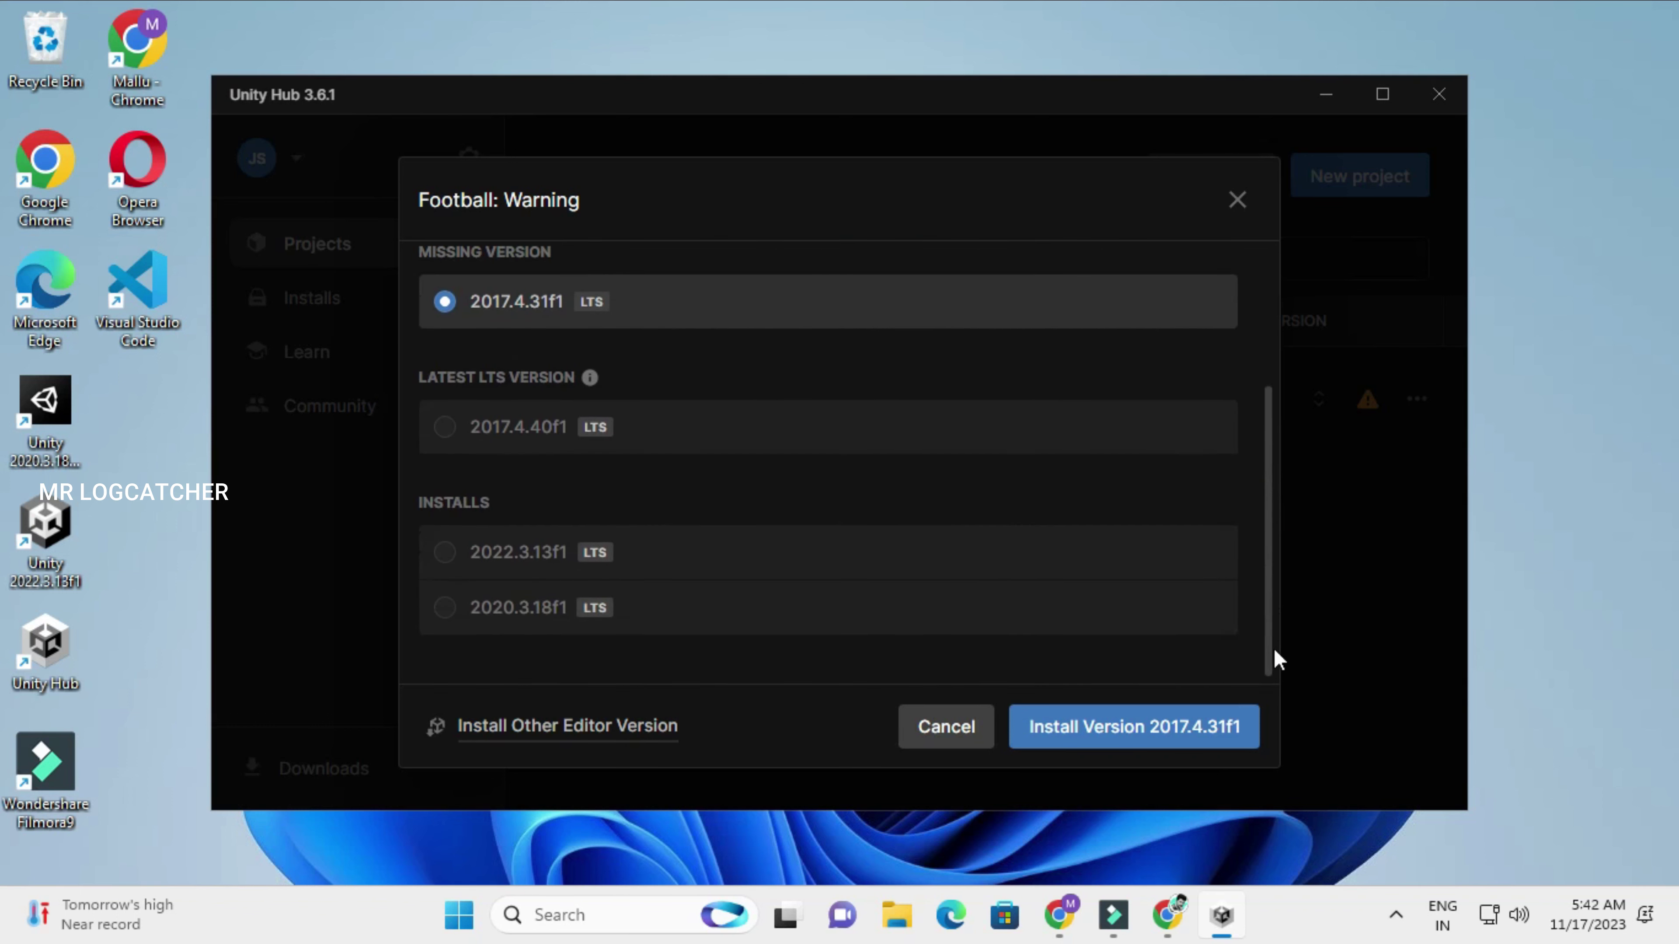
{"action": "left_click", "coordinate": [465, 566]}
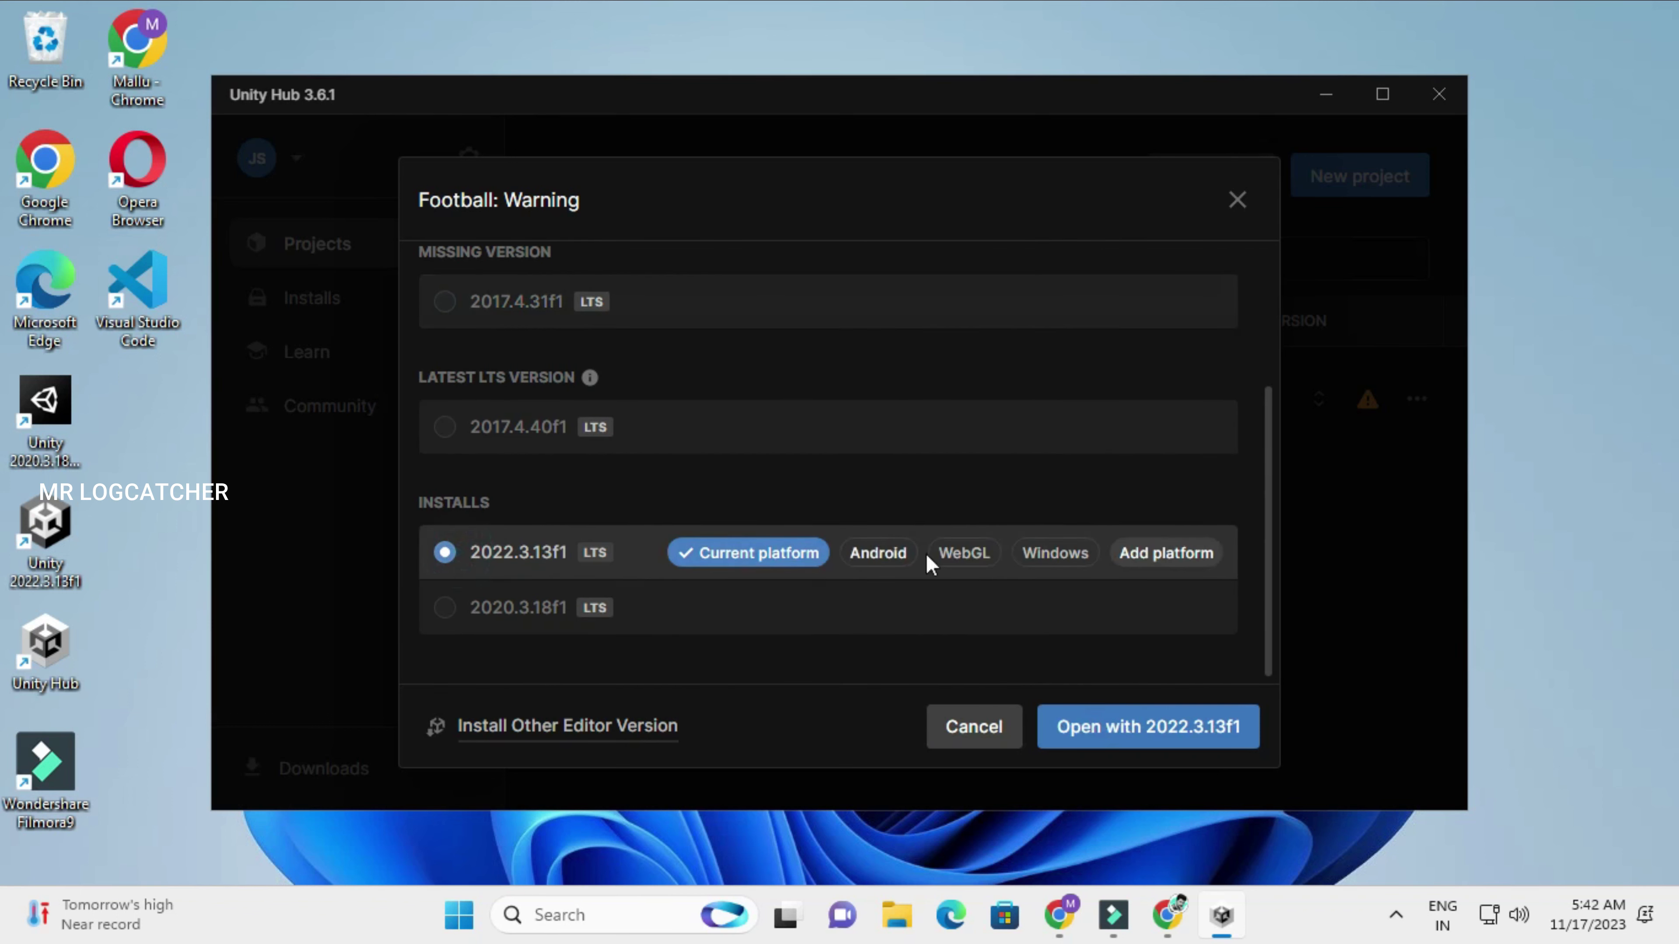
{"action": "left_click", "coordinate": [1147, 727]}
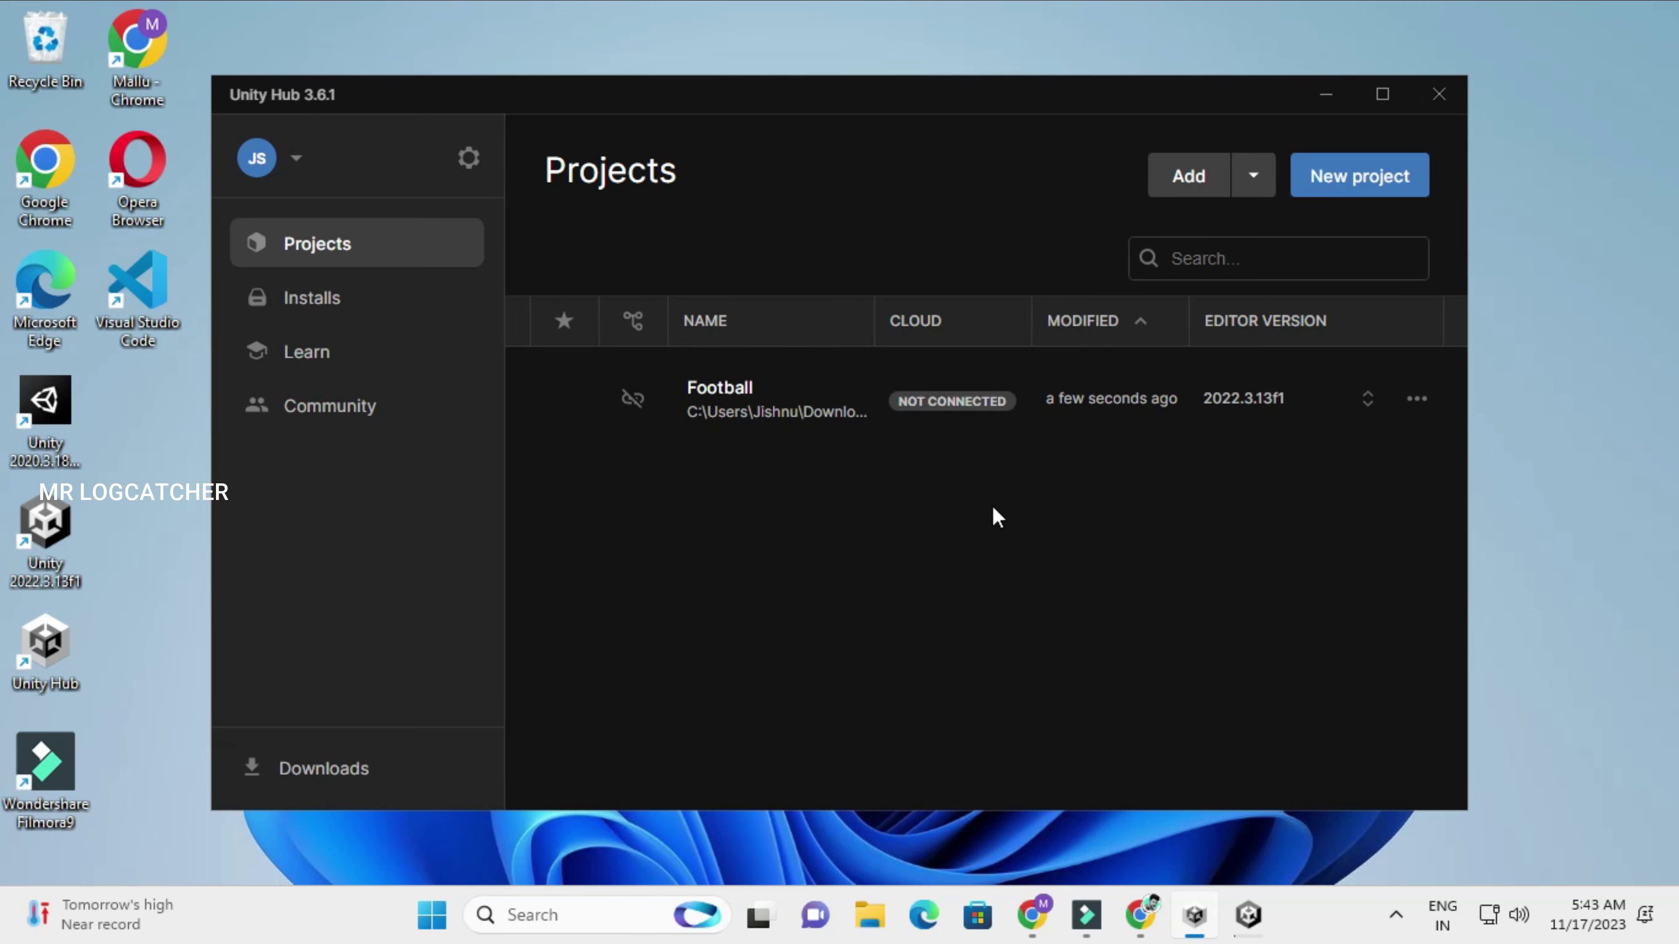
{"action": "left_click", "coordinate": [1324, 94]}
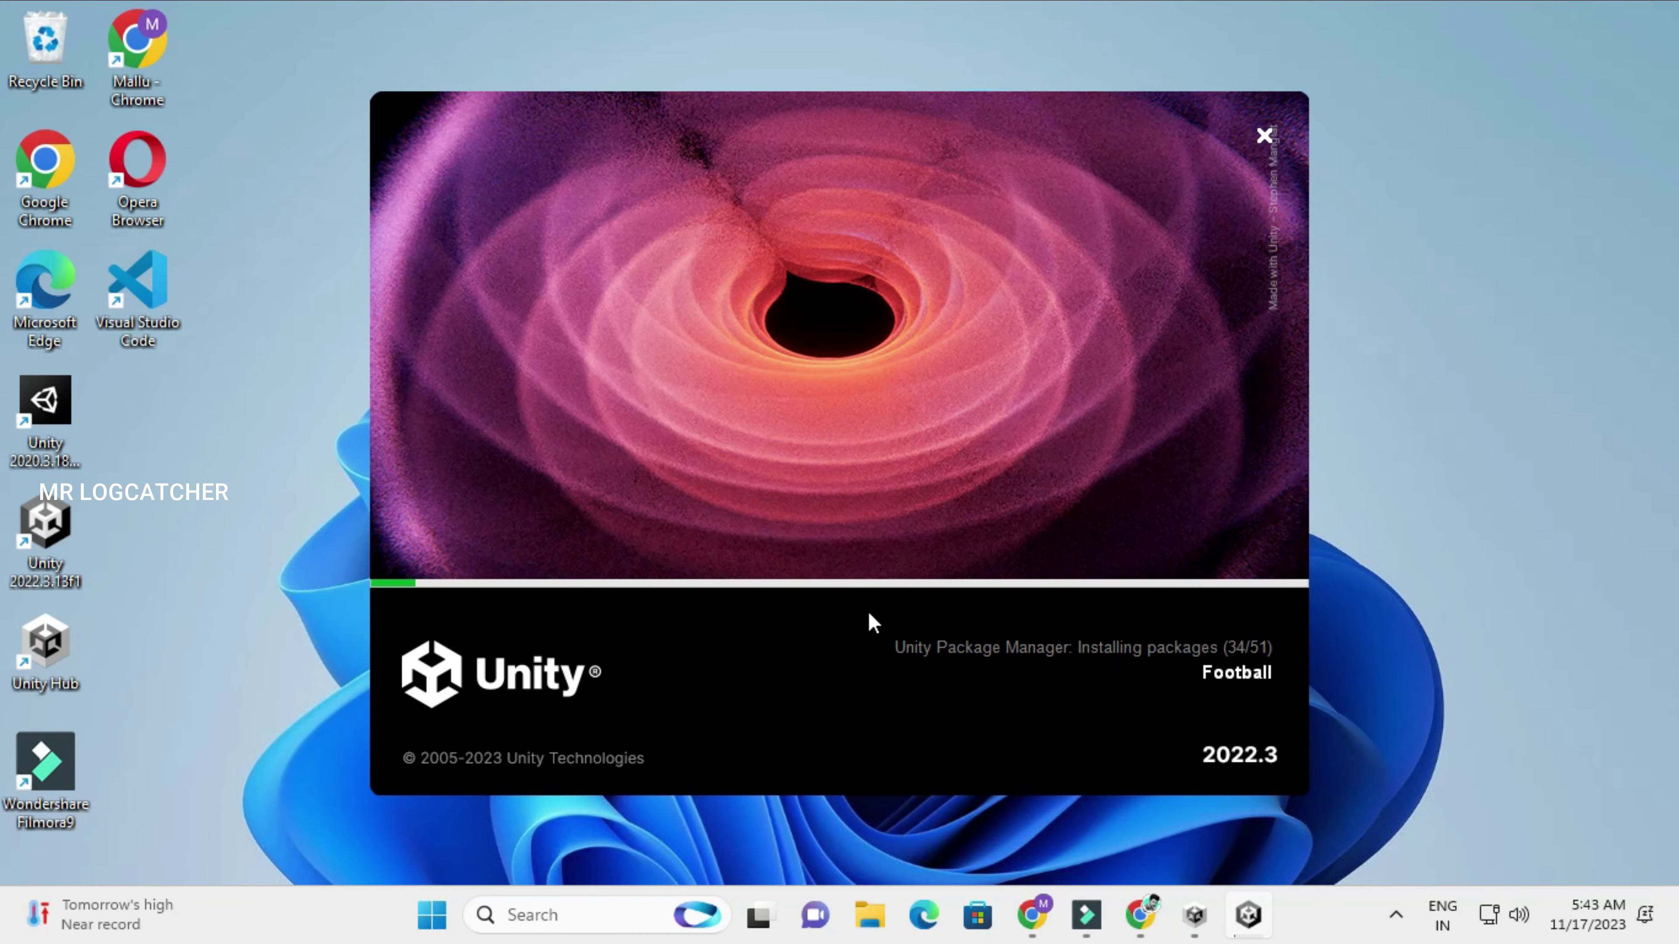
- Use the taskbar and Windows search to look for an app starting with 'n'
{"action": "left_click", "coordinate": [1395, 914]}
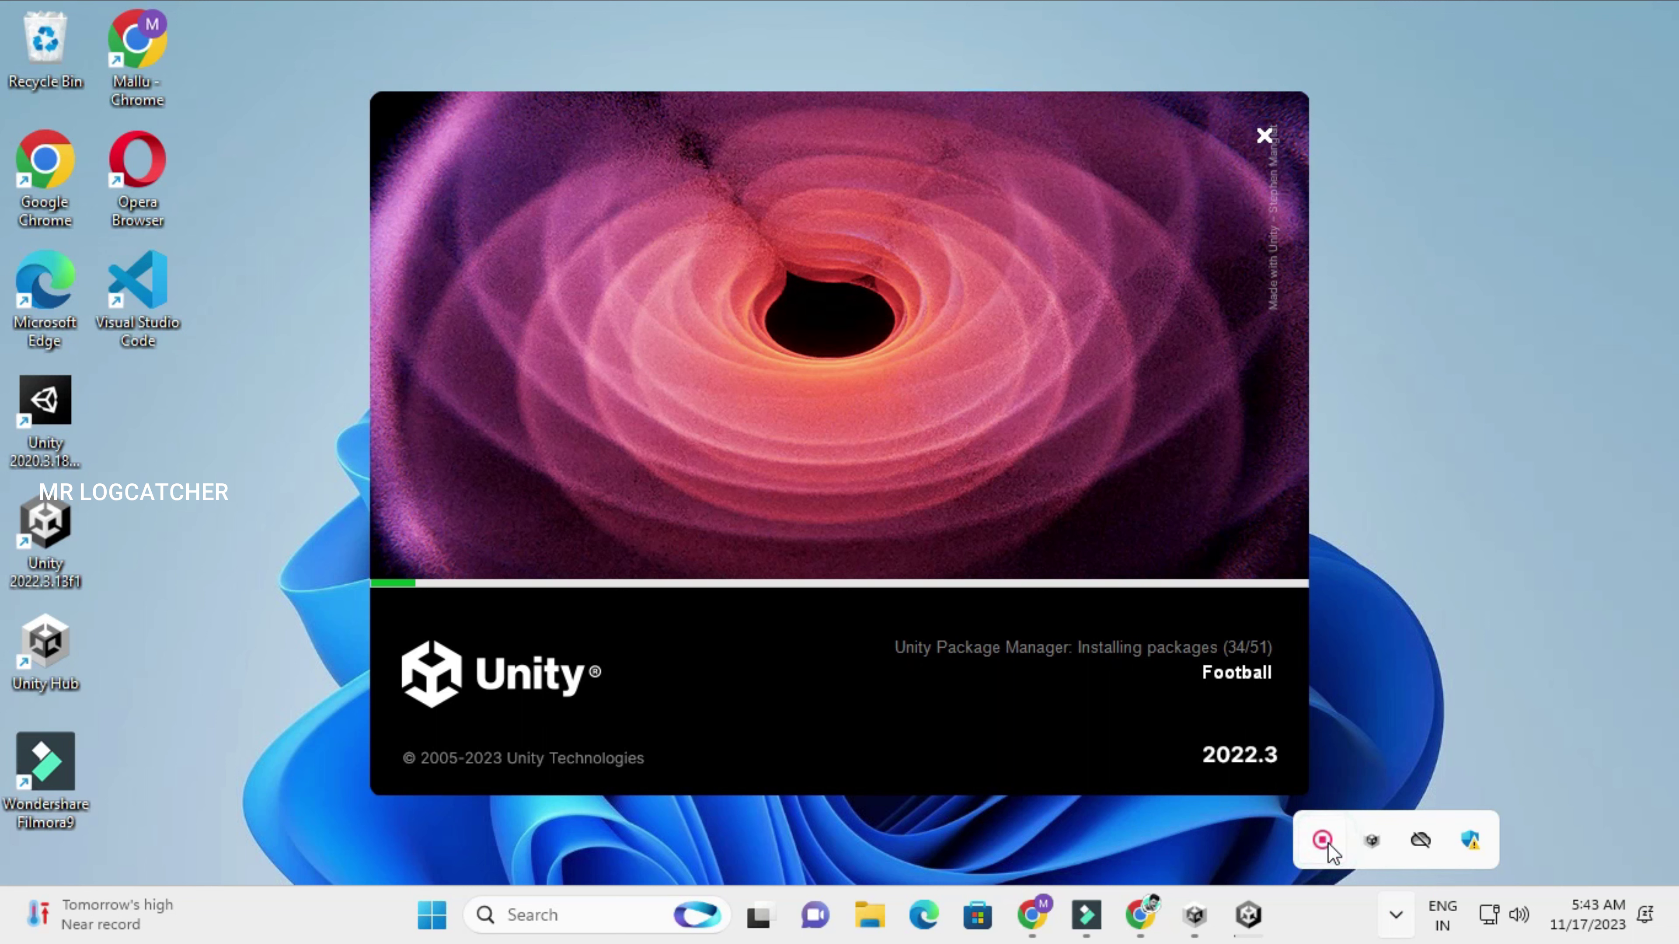
{"action": "right_click", "coordinate": [1329, 845]}
{"action": "left_click", "coordinate": [1348, 857]}
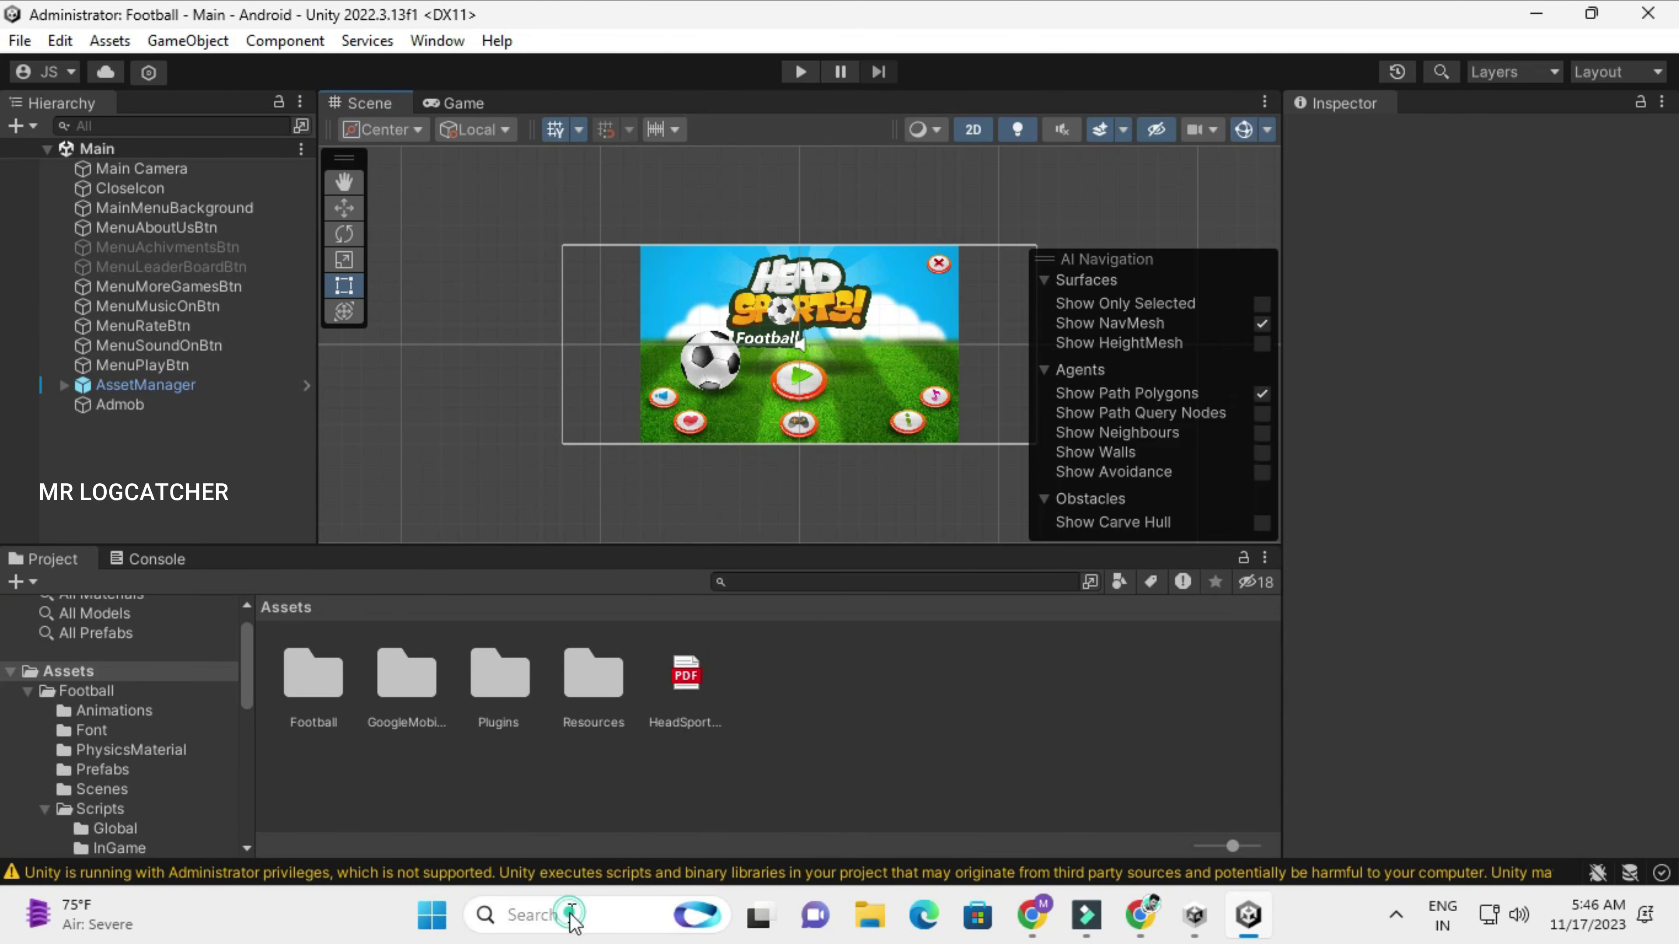
{"action": "left_click", "coordinate": [570, 914]}
{"action": "type", "text": "n"}
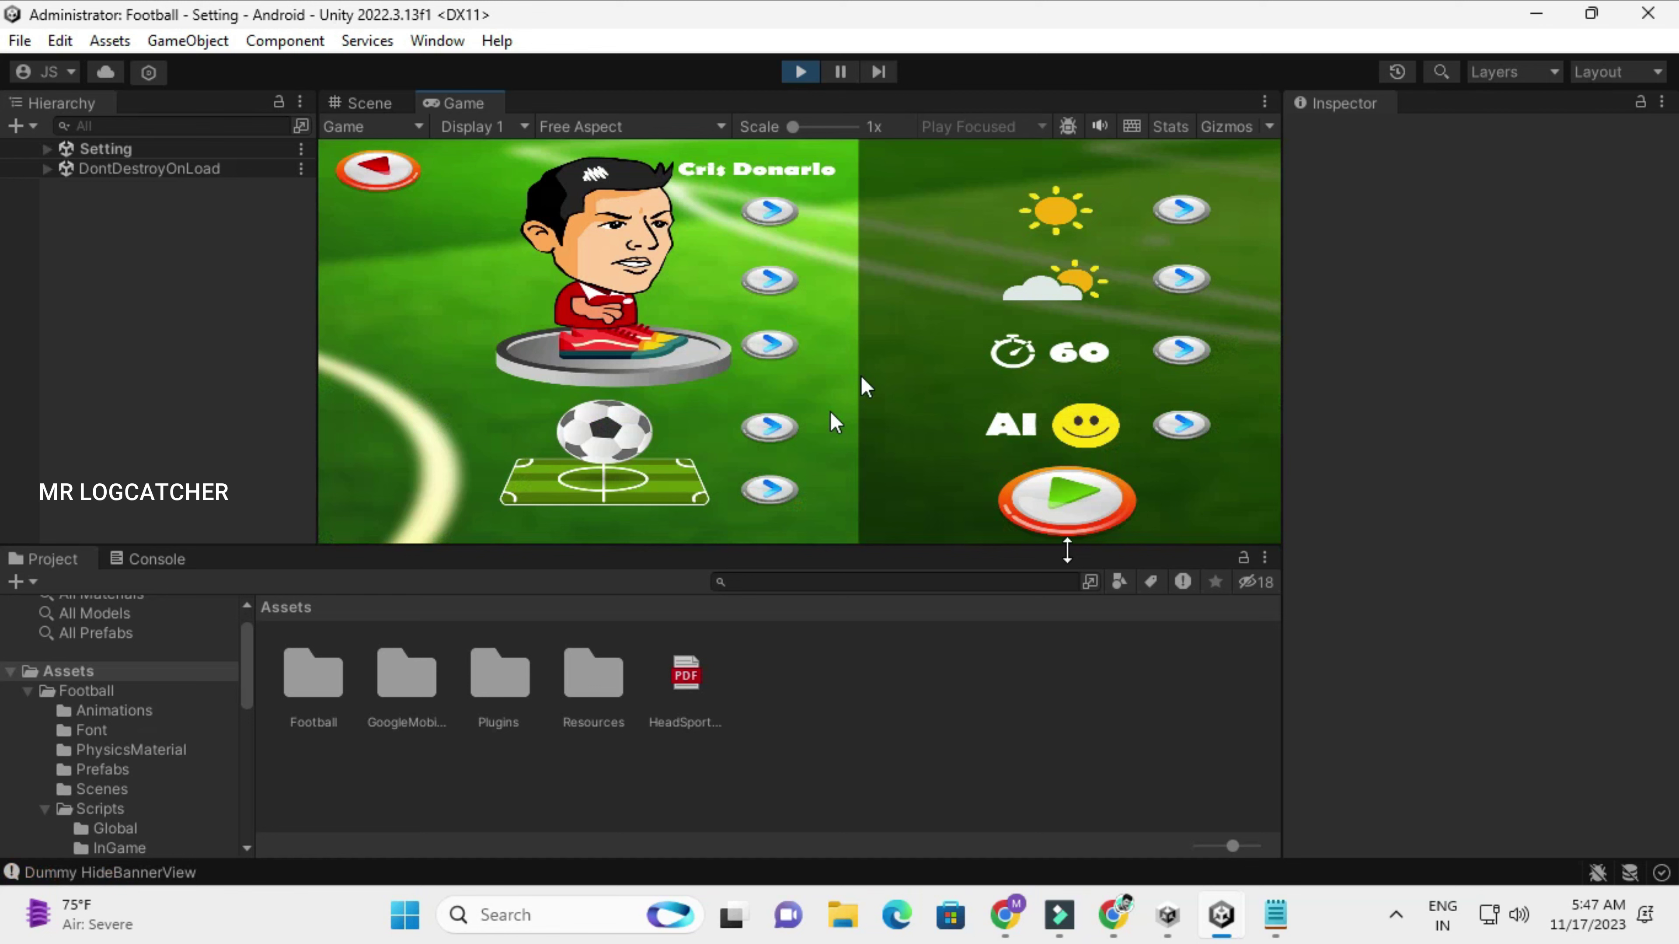
- Start a test match from the game settings screen, try the jump and run controls, then stop playing
{"action": "left_click", "coordinate": [1088, 506]}
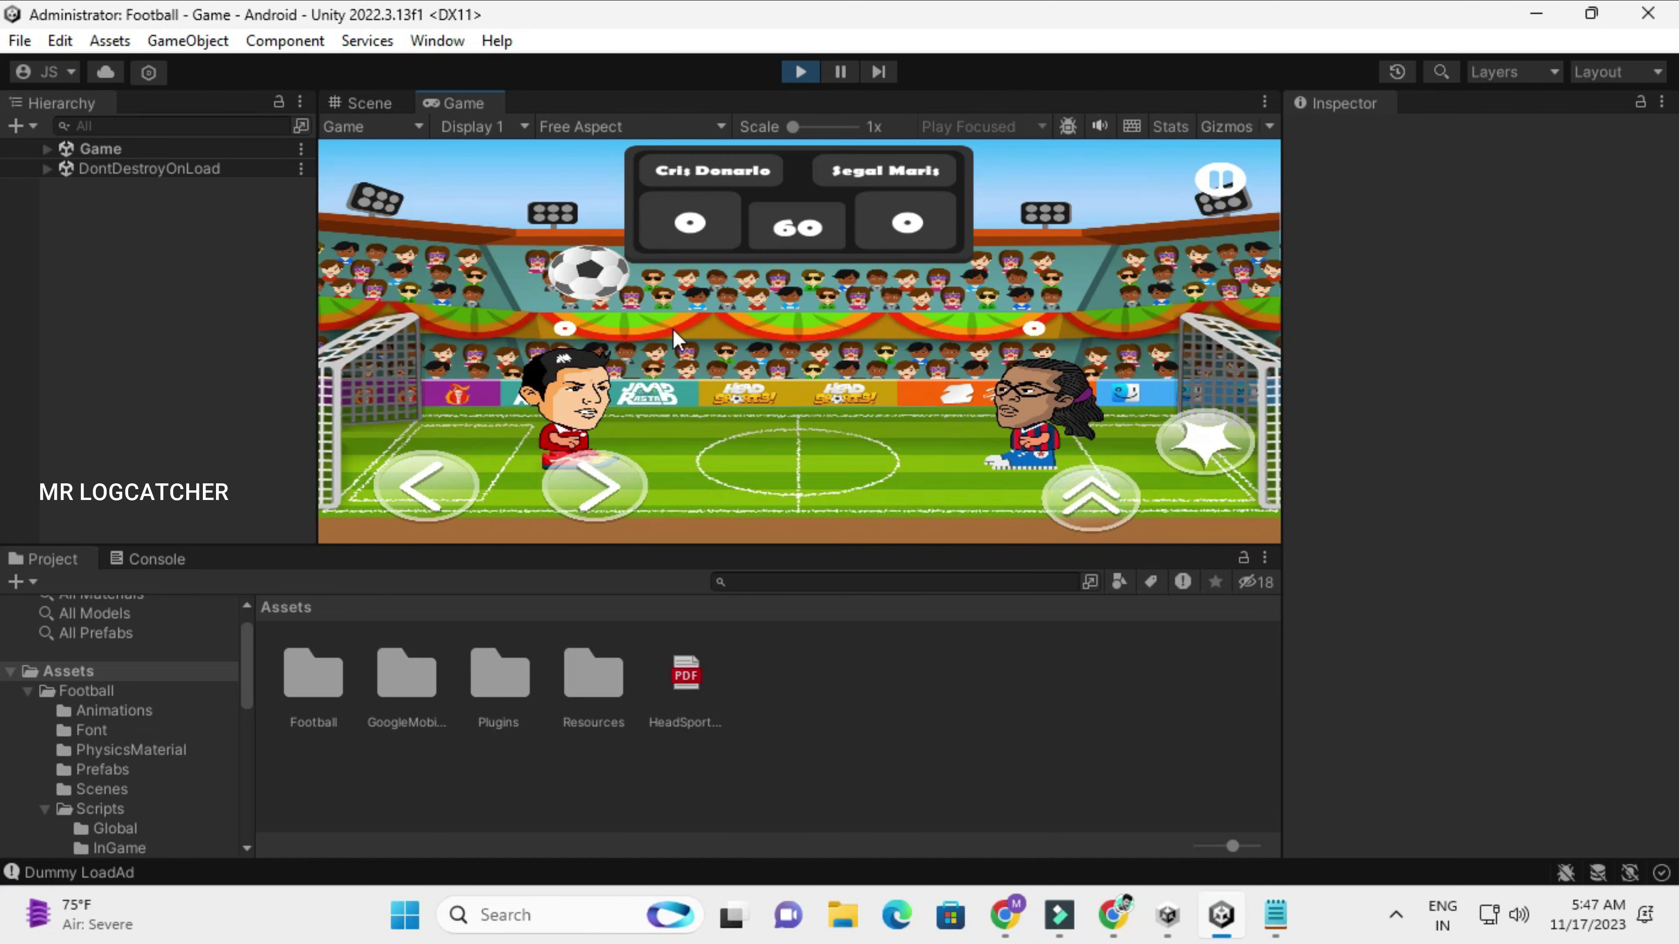
{"action": "left_click", "coordinate": [1102, 503]}
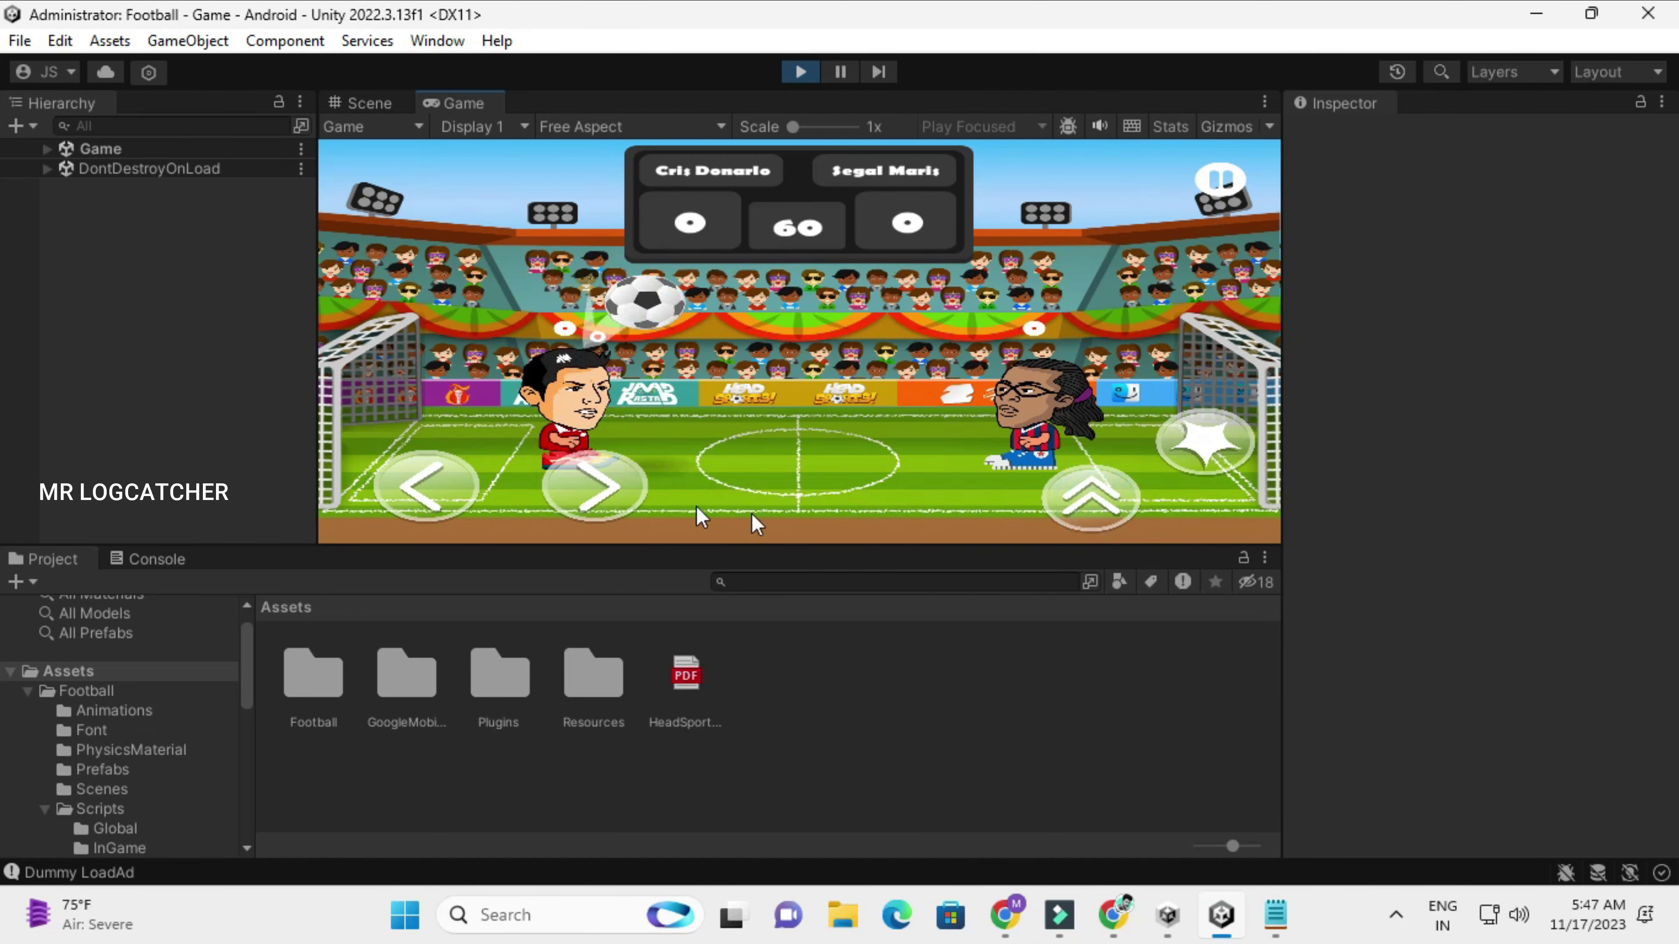
{"action": "left_click", "coordinate": [1090, 495]}
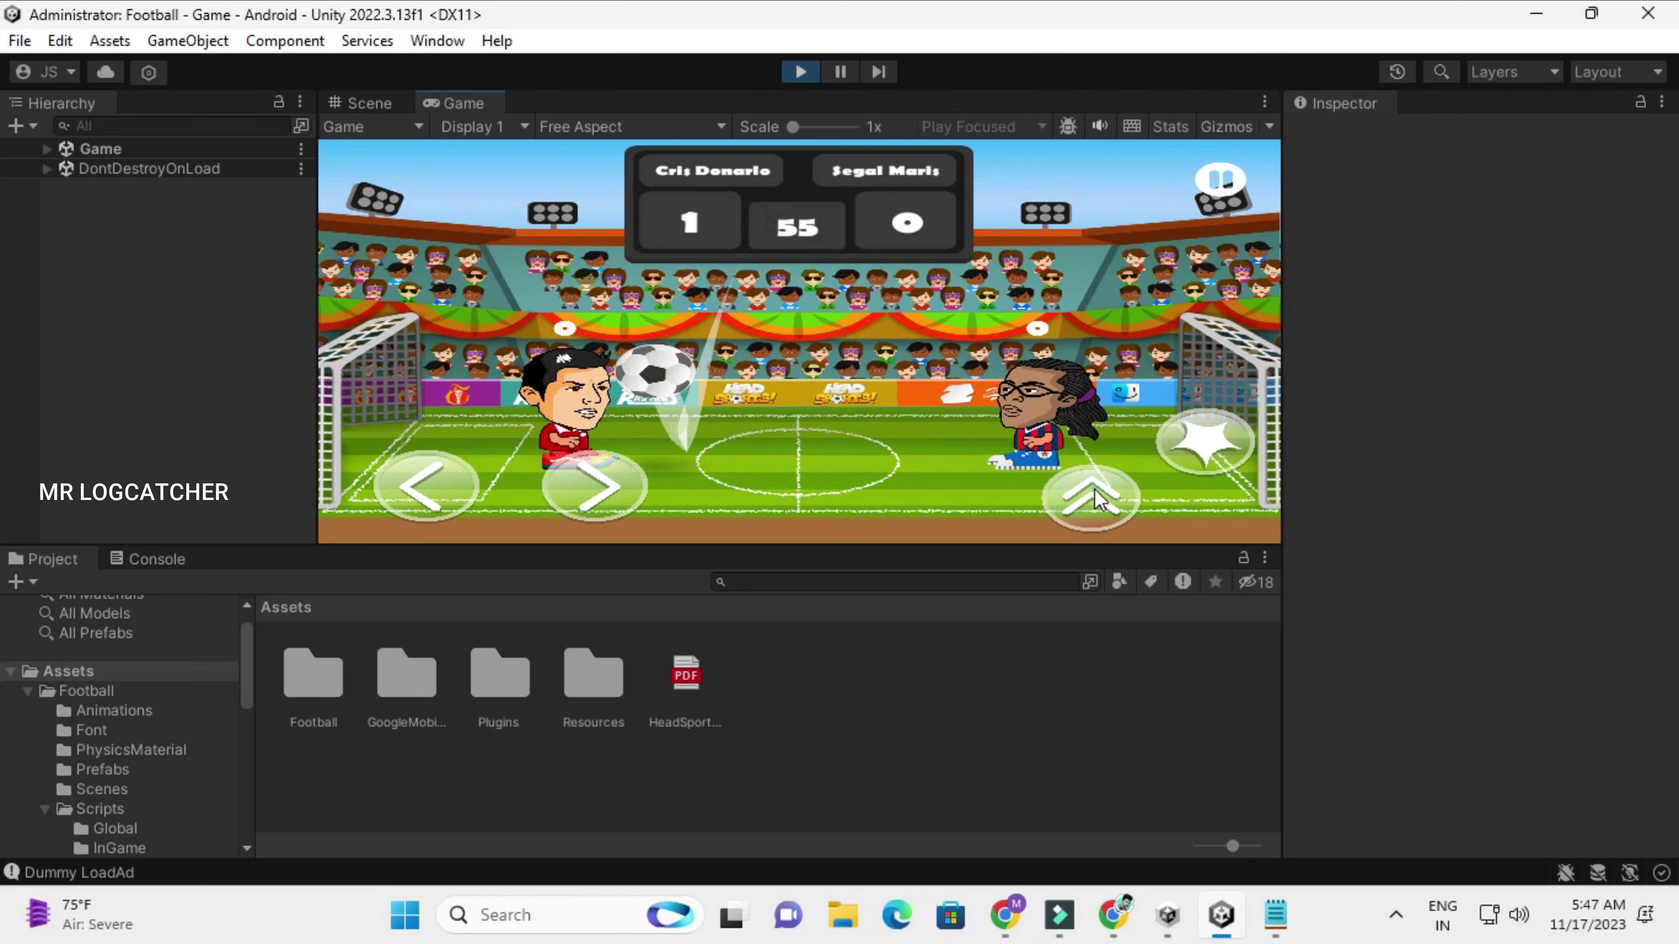
{"action": "left_click", "coordinate": [570, 465]}
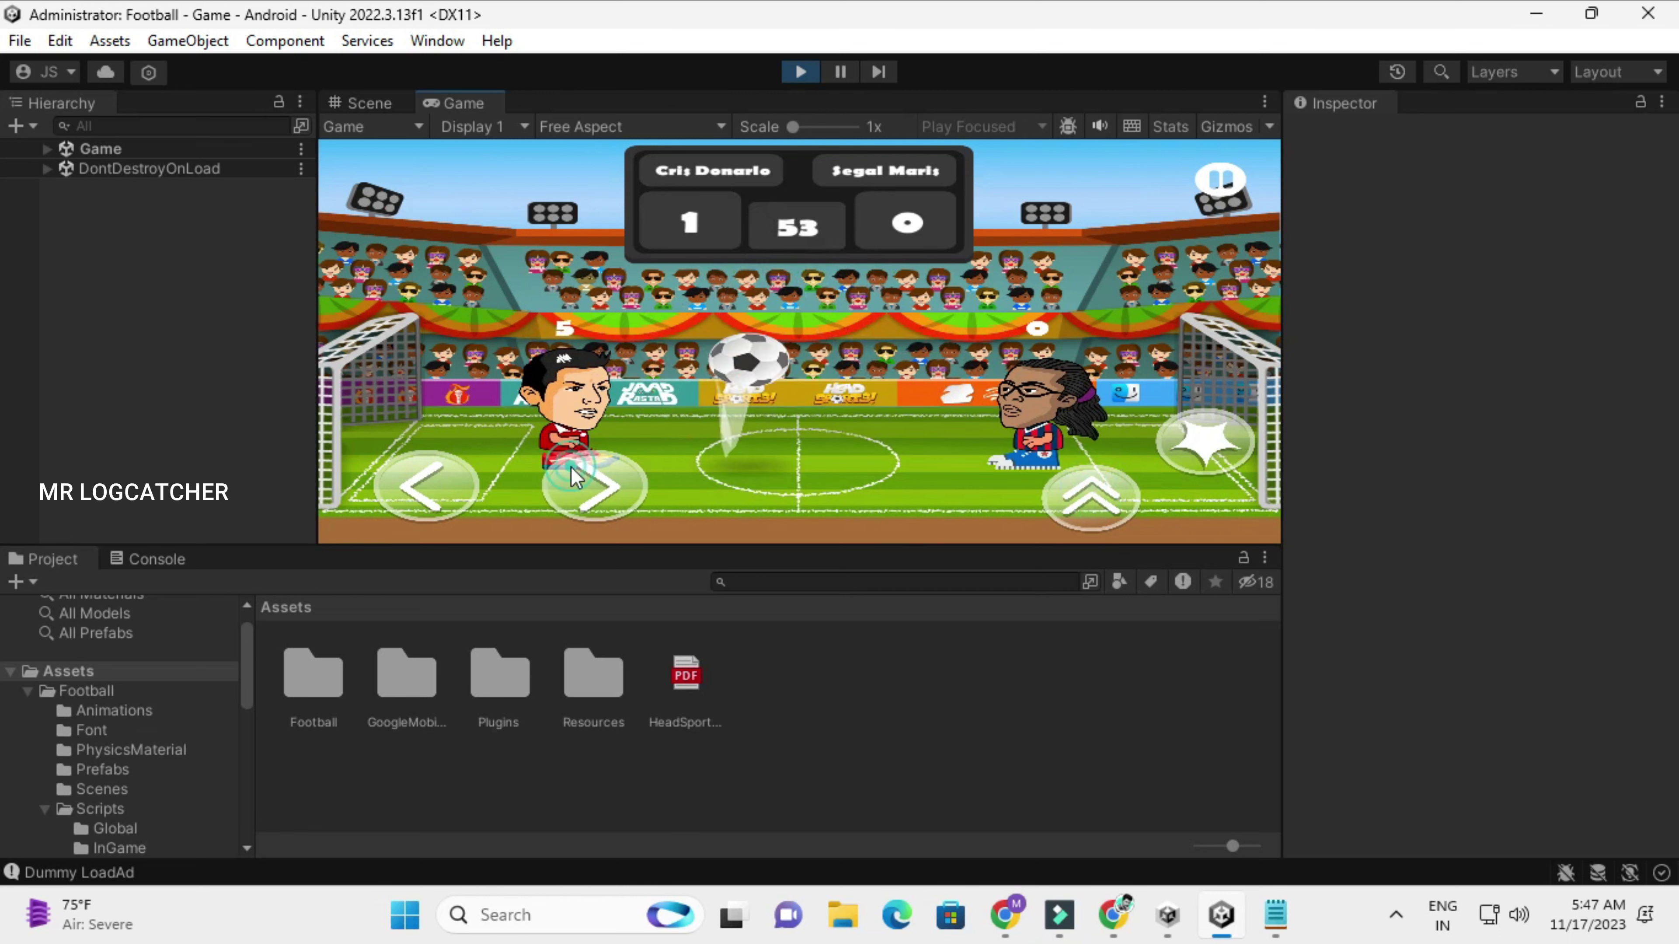
{"action": "left_click", "coordinate": [1129, 501]}
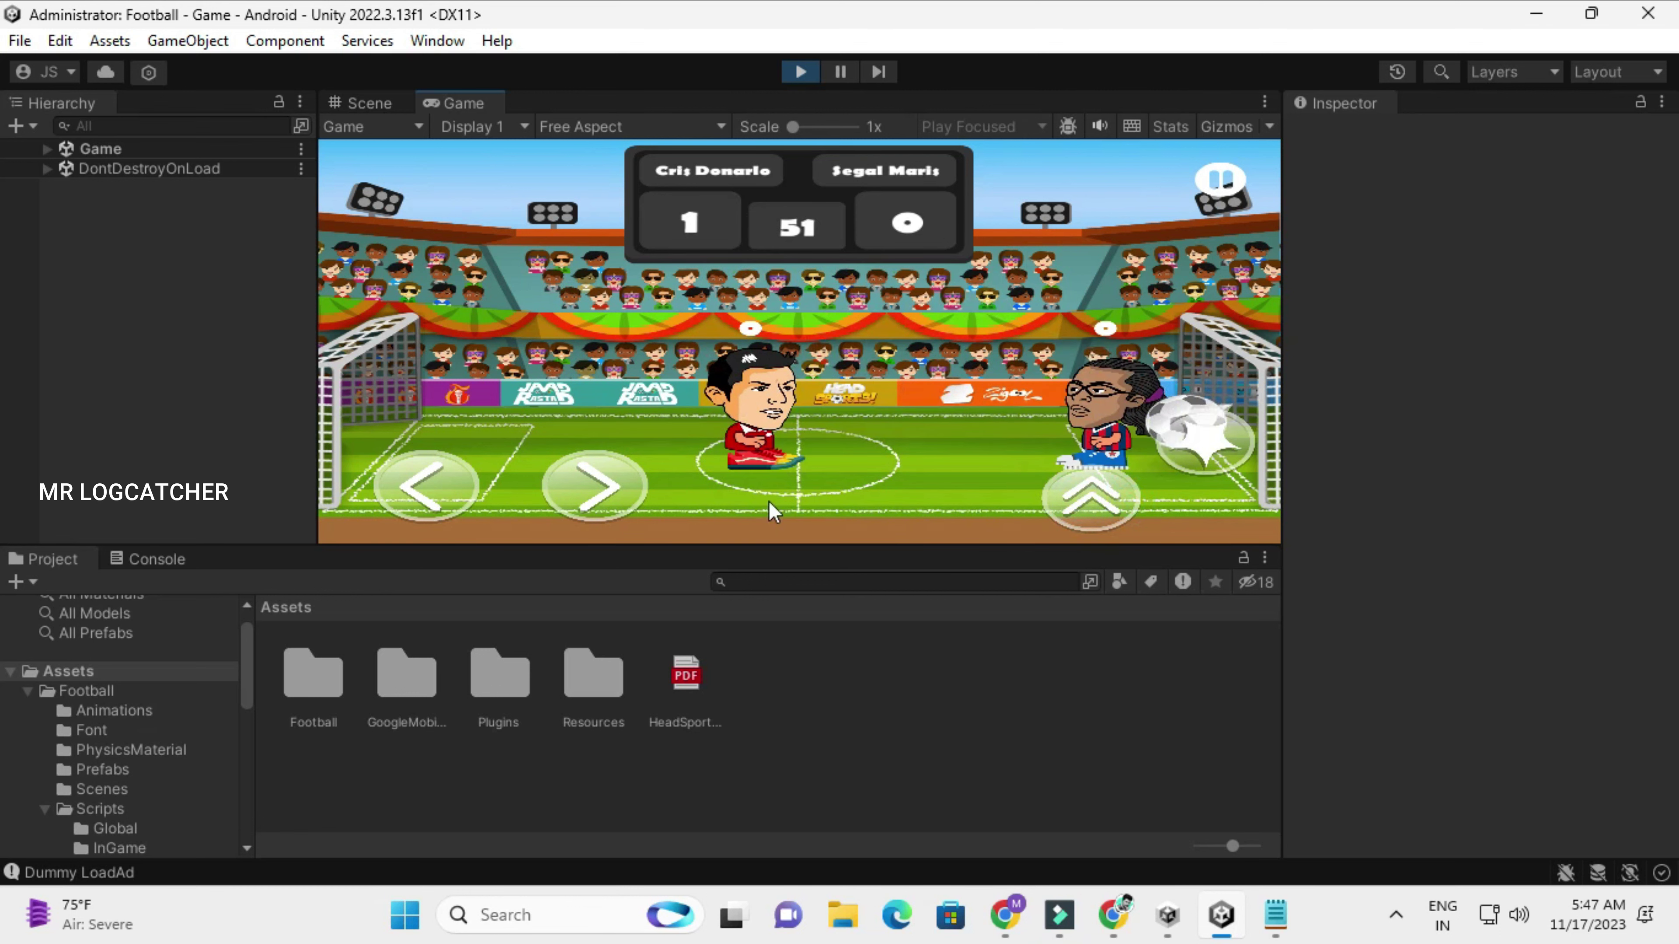
{"action": "left_click", "coordinate": [800, 71]}
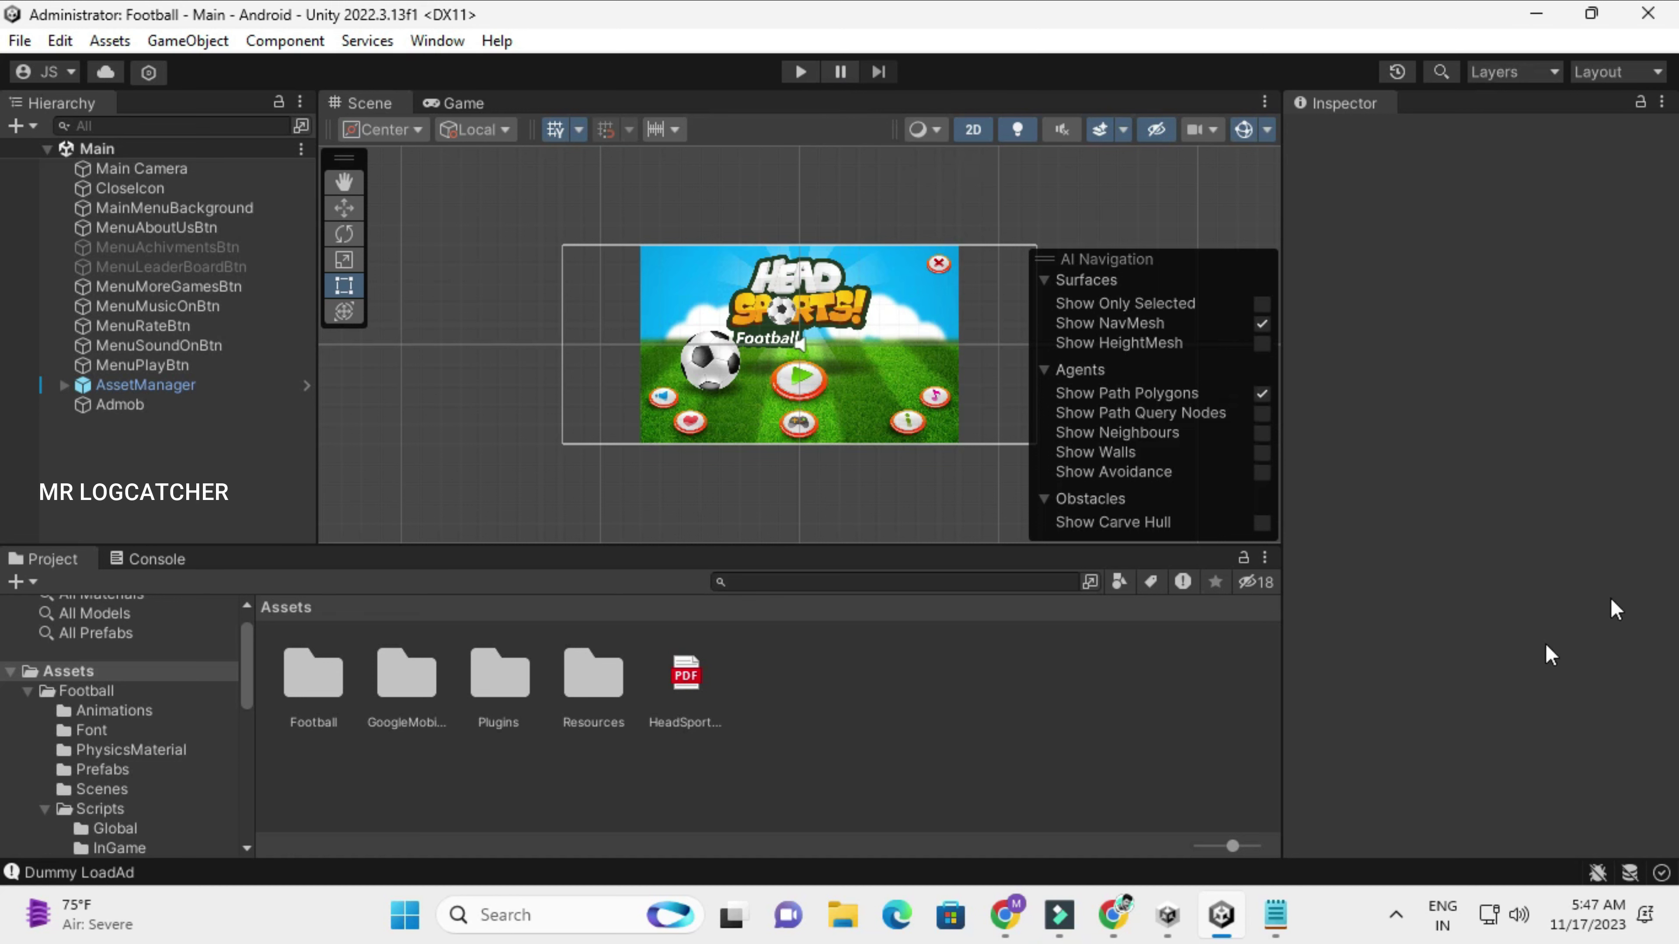
- Add 'Code running fine' and, after a blank line, 'first just build apk' to the F9RegData notes
{"action": "left_click", "coordinate": [1277, 912]}
{"action": "key", "text": "Return"}
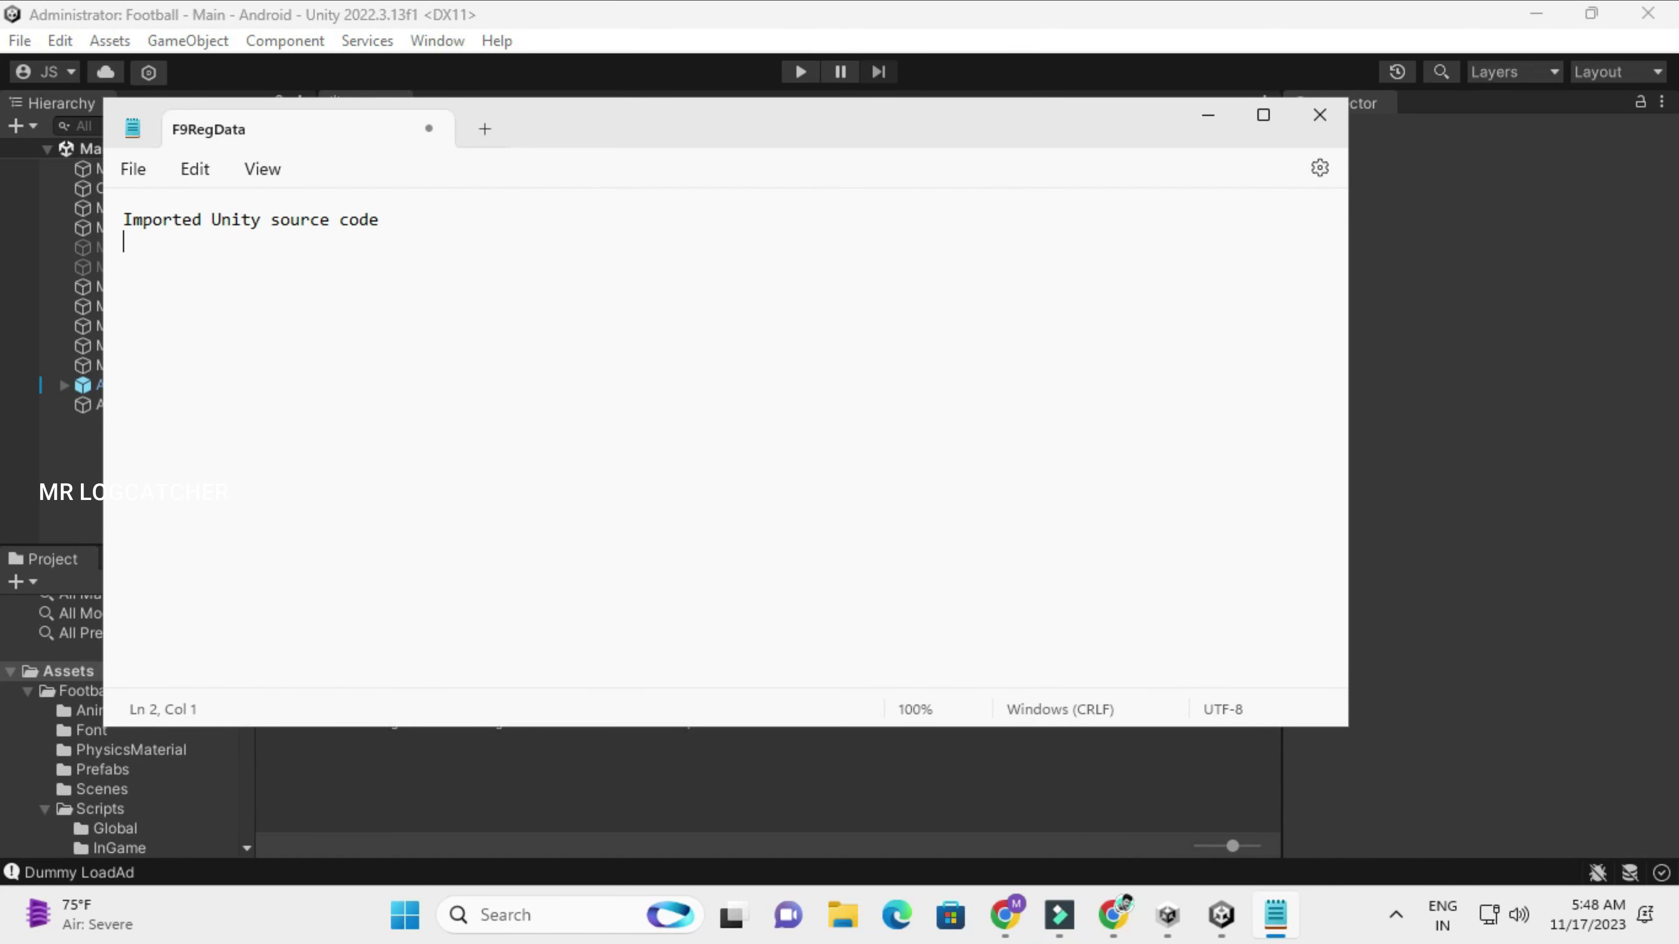
{"action": "type", "text": "Code runnin"}
{"action": "type", "text": "g fine"}
{"action": "key", "text": "Return"}
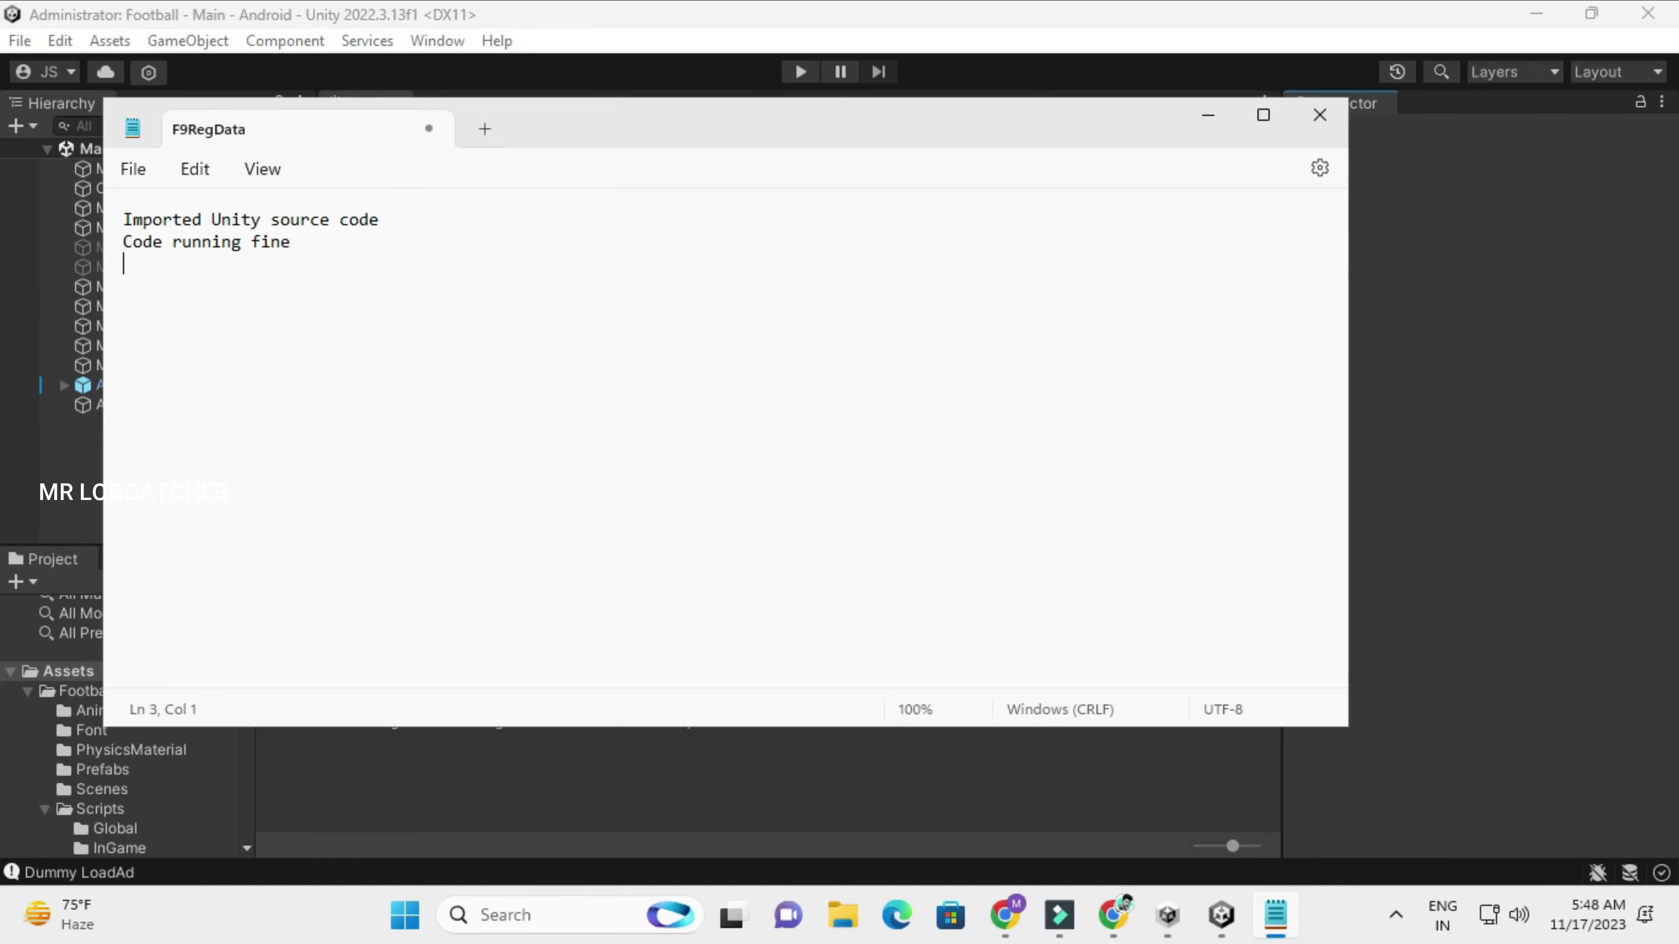
{"action": "key", "text": "Return"}
{"action": "type", "text": "first "}
{"action": "type", "text": "just build "}
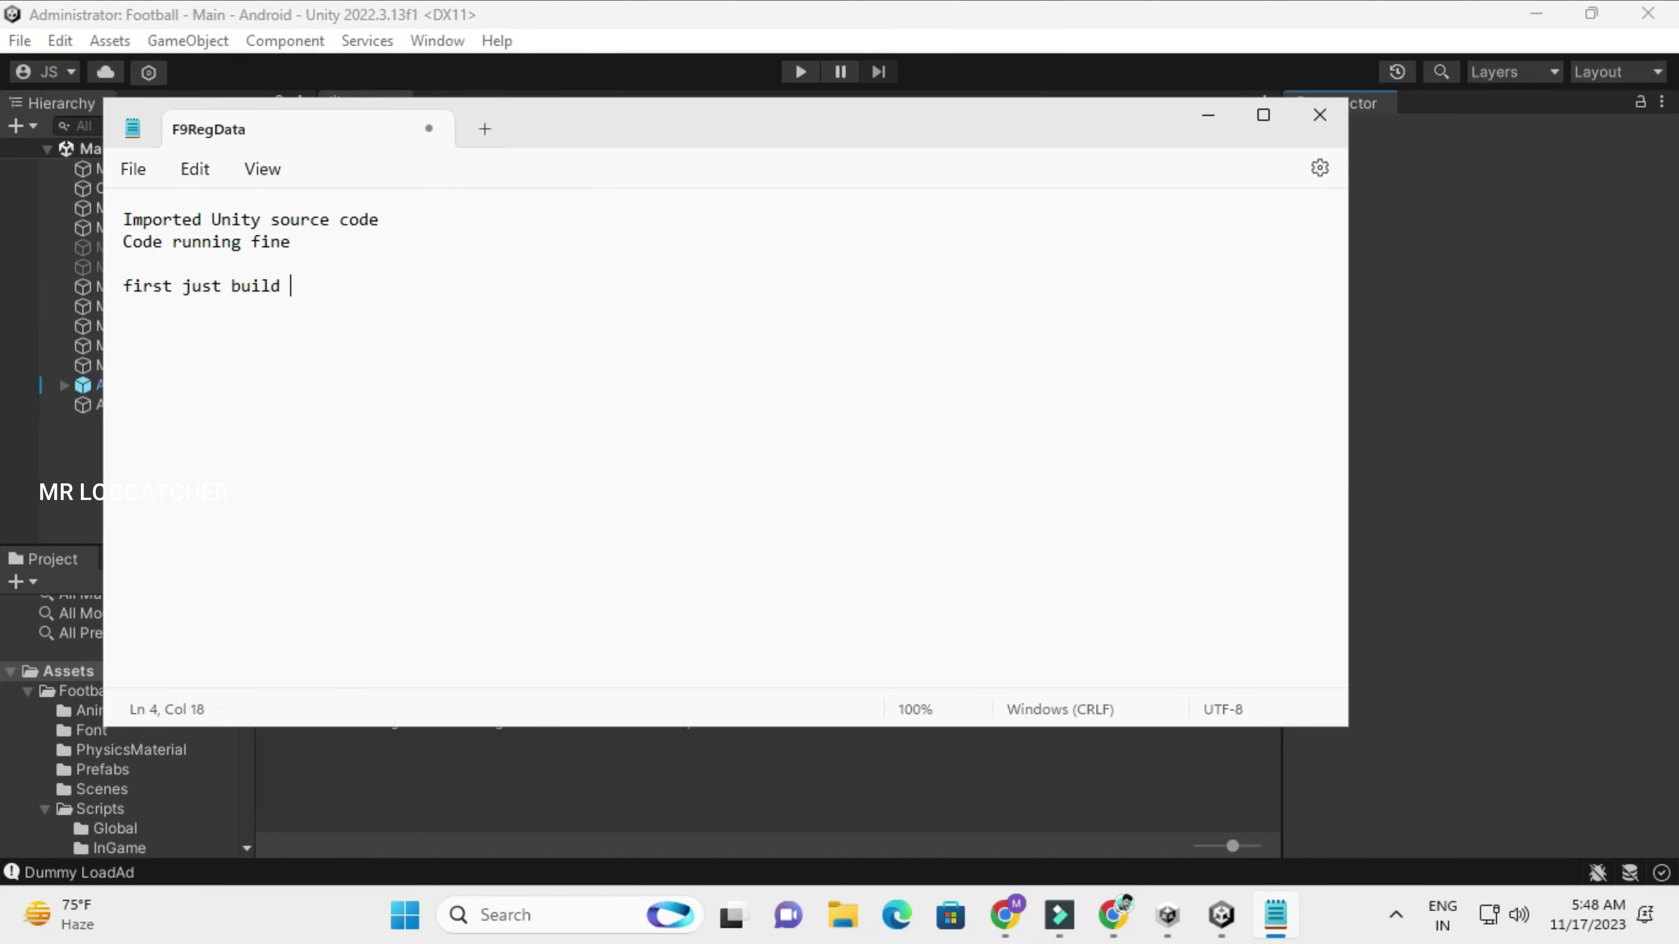
{"action": "type", "text": "apk"}
- Save the Android APK build as 'ab', then start a note about changing the app name
{"action": "type", "text": "ab"}
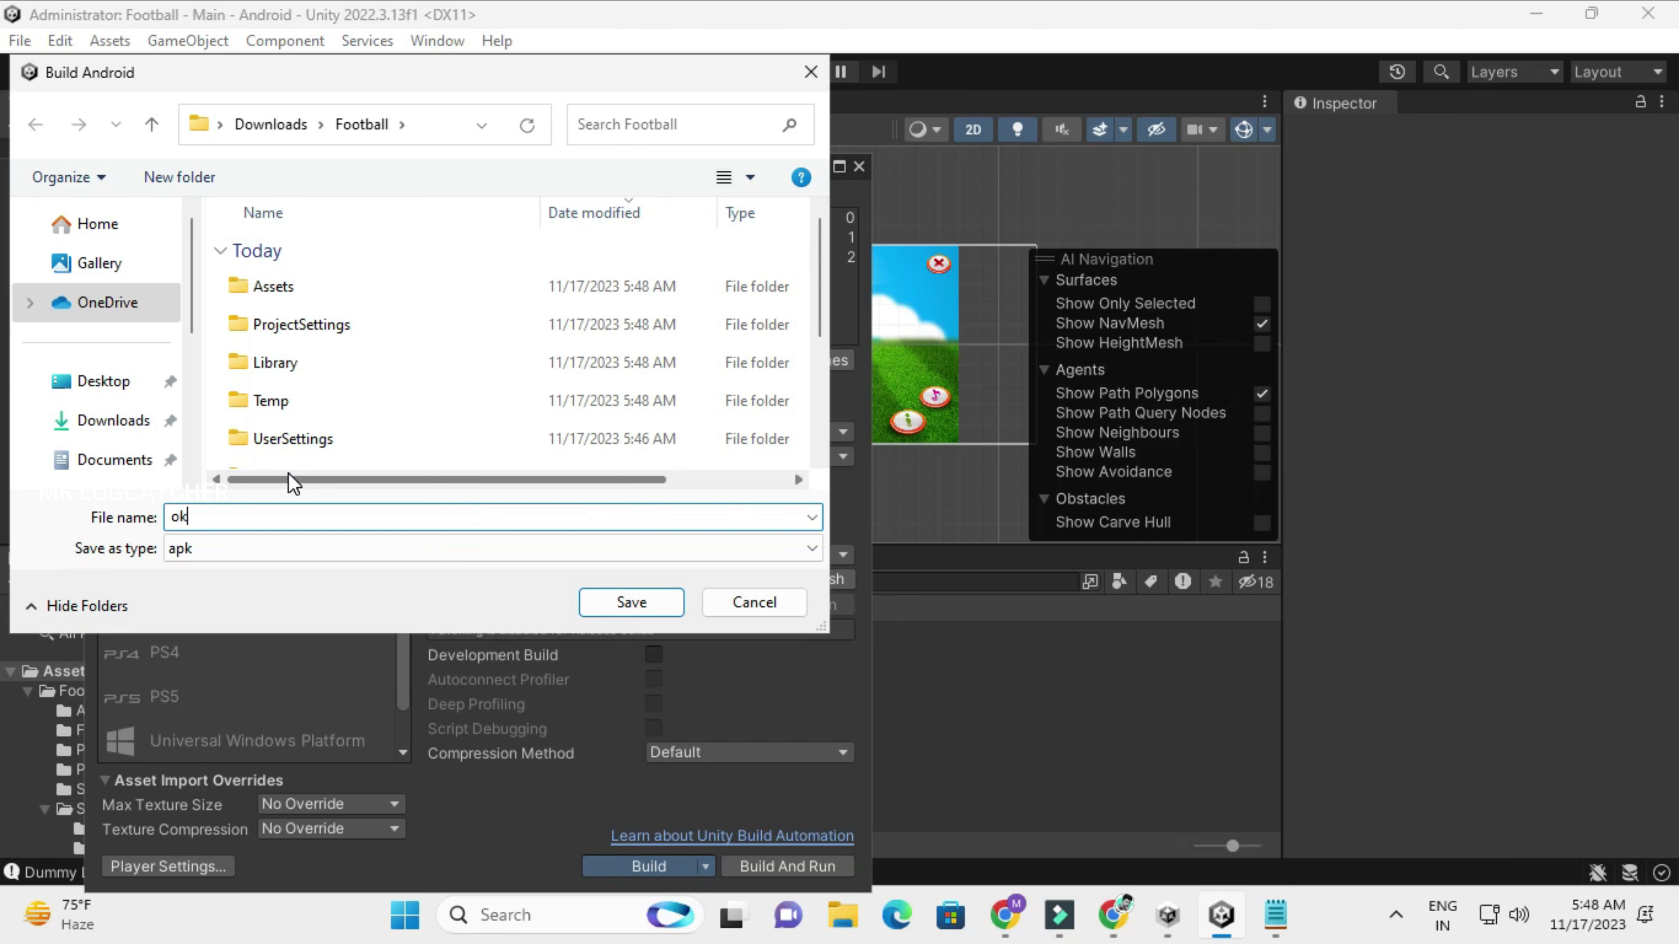
{"action": "left_click", "coordinate": [595, 601]}
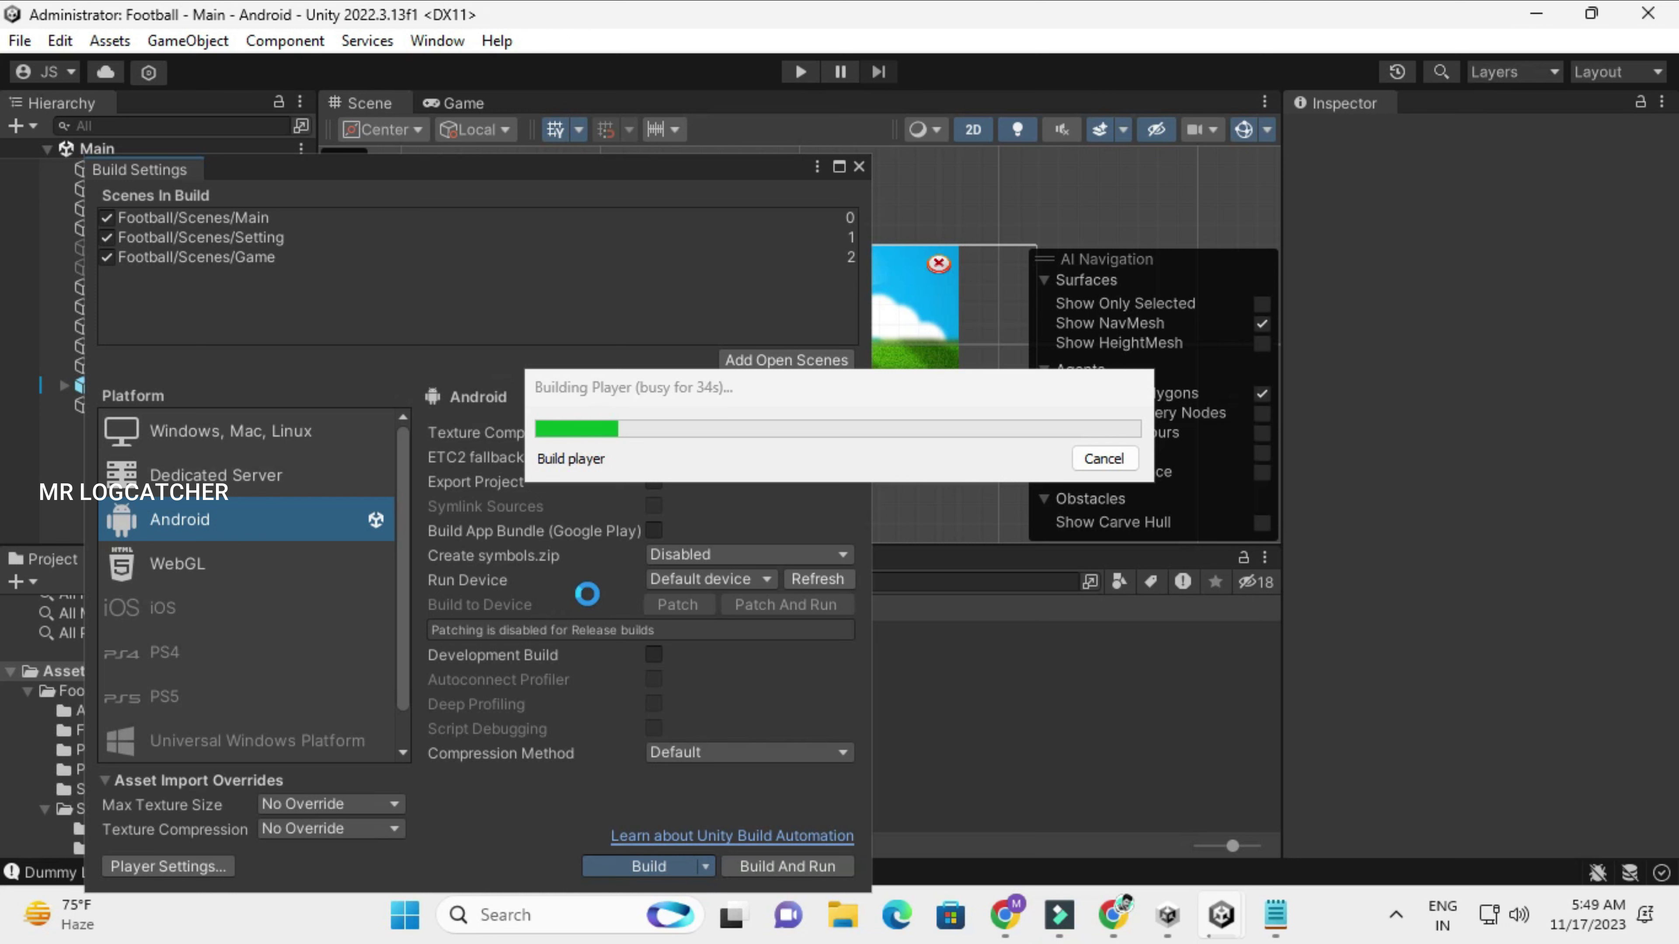
{"action": "type", "text": "change app"}
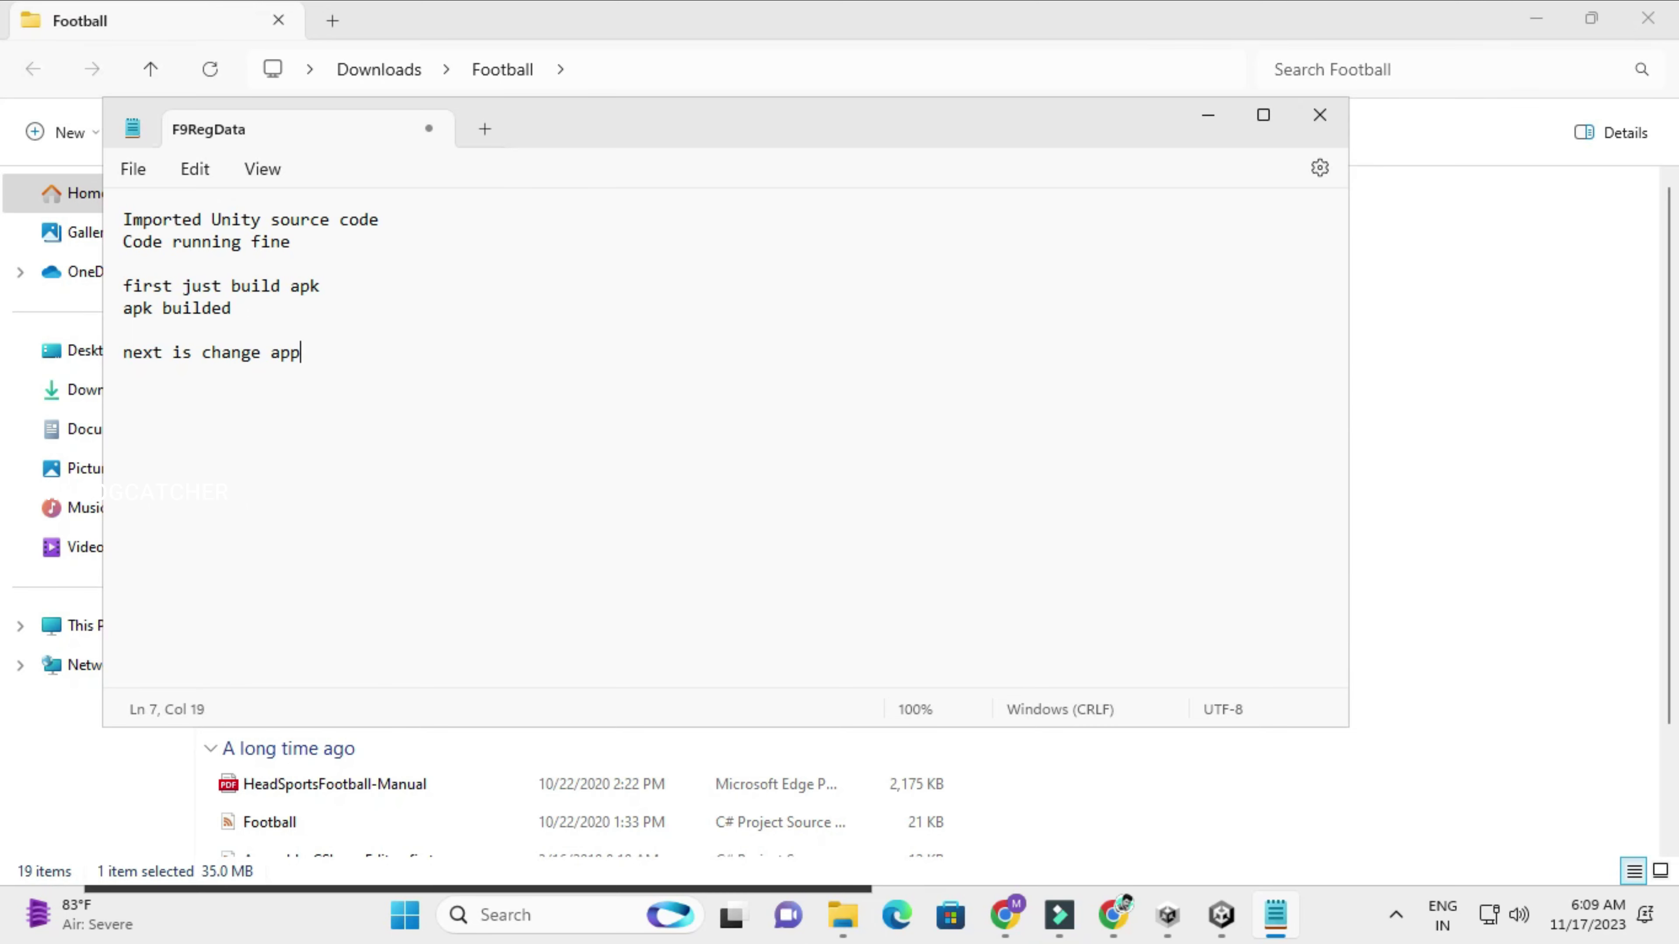
{"action": "type", "text": " ane"}
- Finish the 'change app name' note, then set the Player Product Name to 'Head Game'
{"action": "key", "text": "BackSpace"}
{"action": "key", "text": "BackSpace"}
{"action": "key", "text": "BackSpace"}
{"action": "type", "text": "name"}
{"action": "left_click", "coordinate": [1222, 915]}
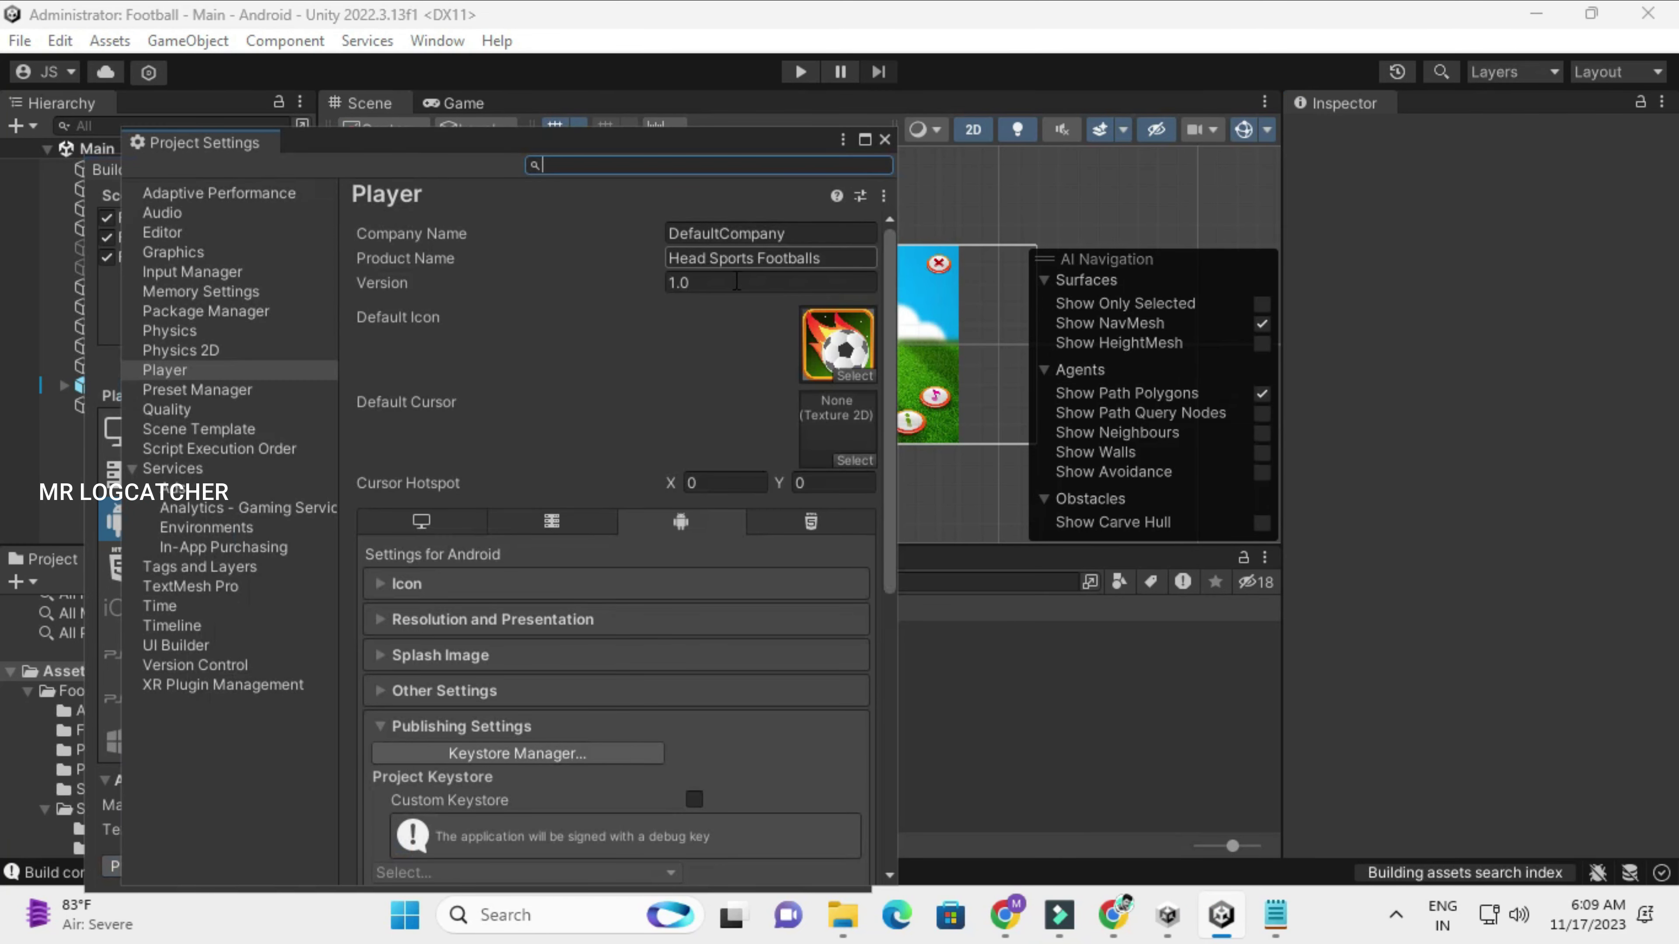
{"action": "left_click", "coordinate": [793, 259]}
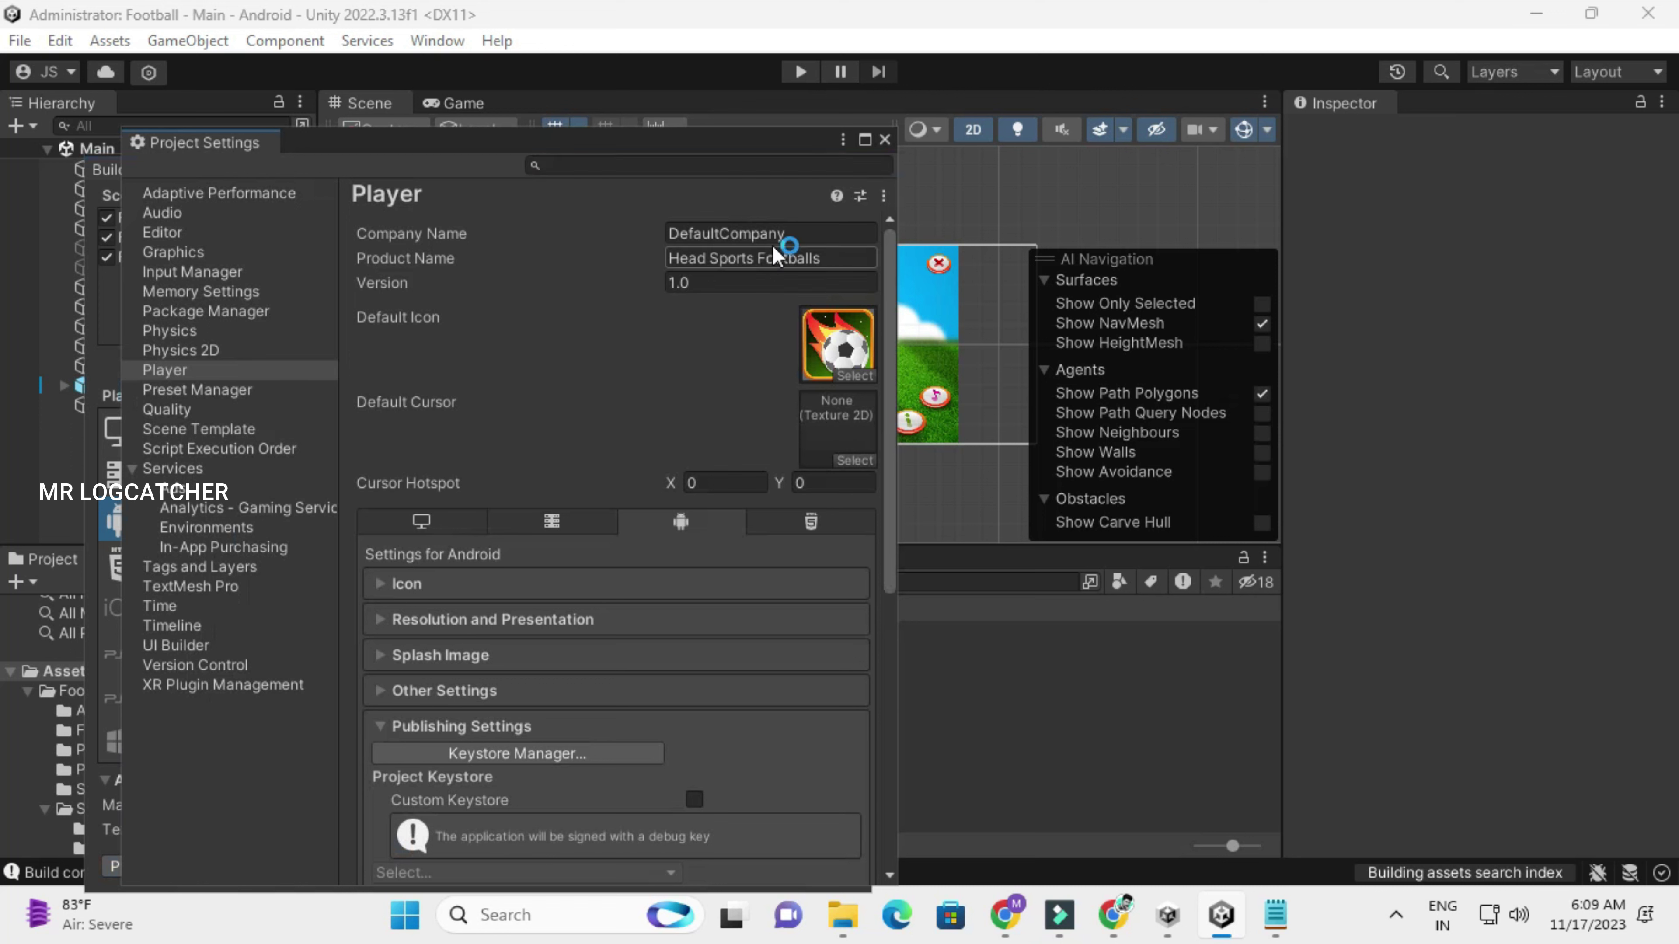
{"action": "left_click", "coordinate": [812, 258]}
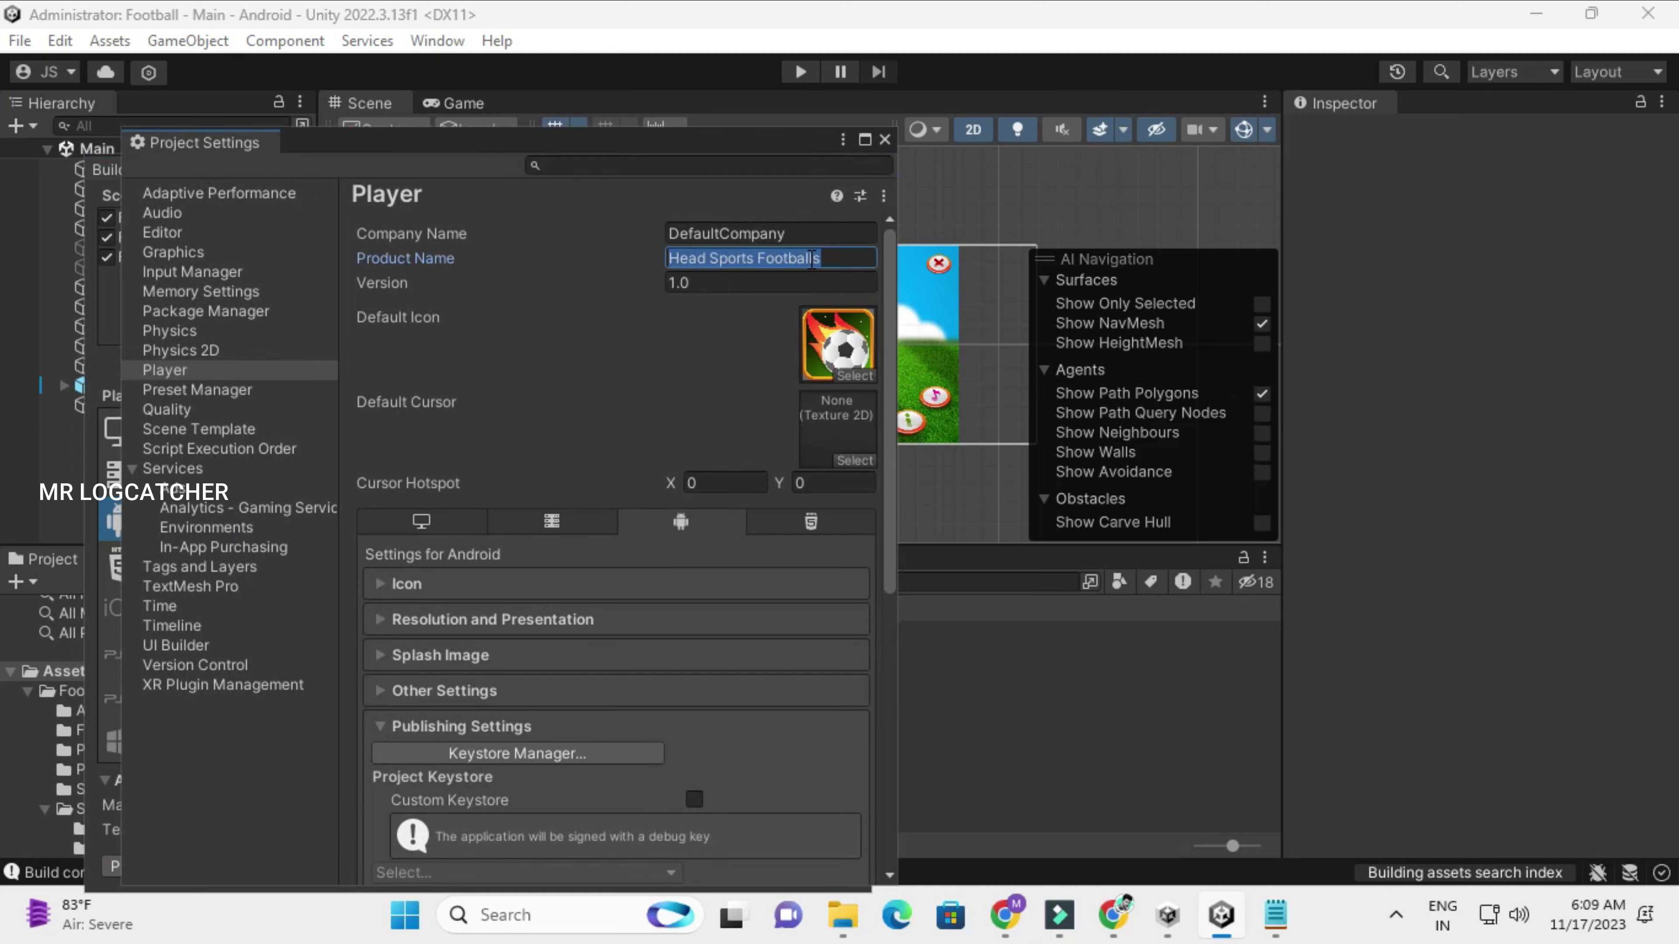
{"action": "type", "text": "Head Gamee"}
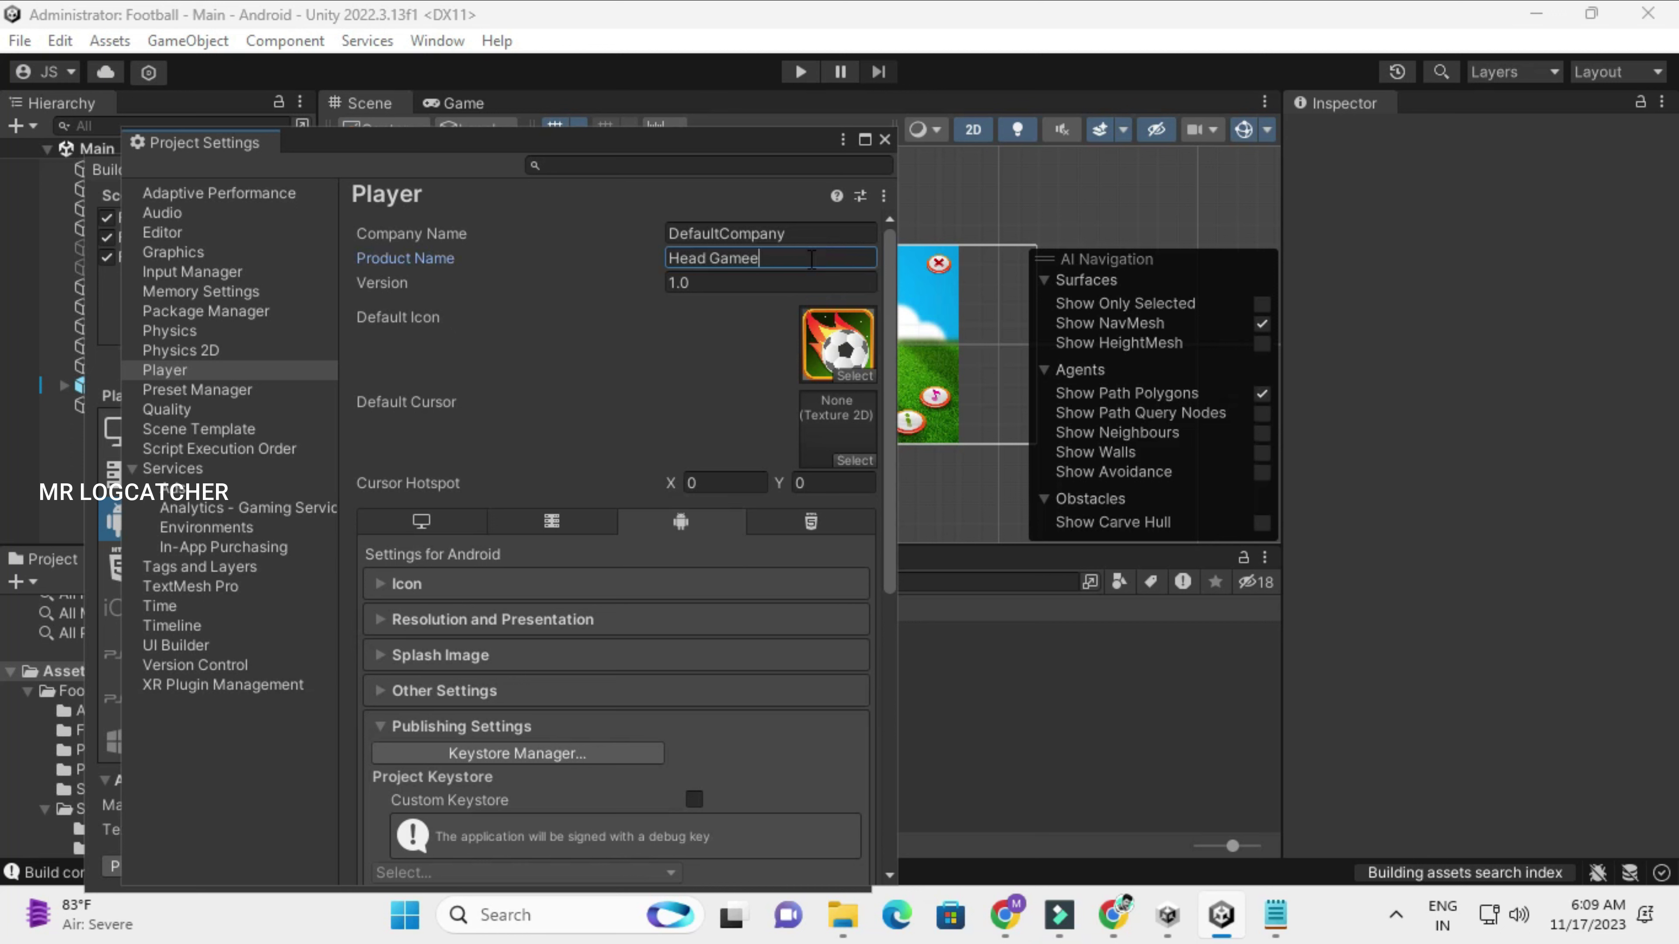
{"action": "key", "text": "BackSpace"}
- Add the note 'Enter here devoloper name' to F9RegData and return to Unity
{"action": "left_click", "coordinate": [821, 233]}
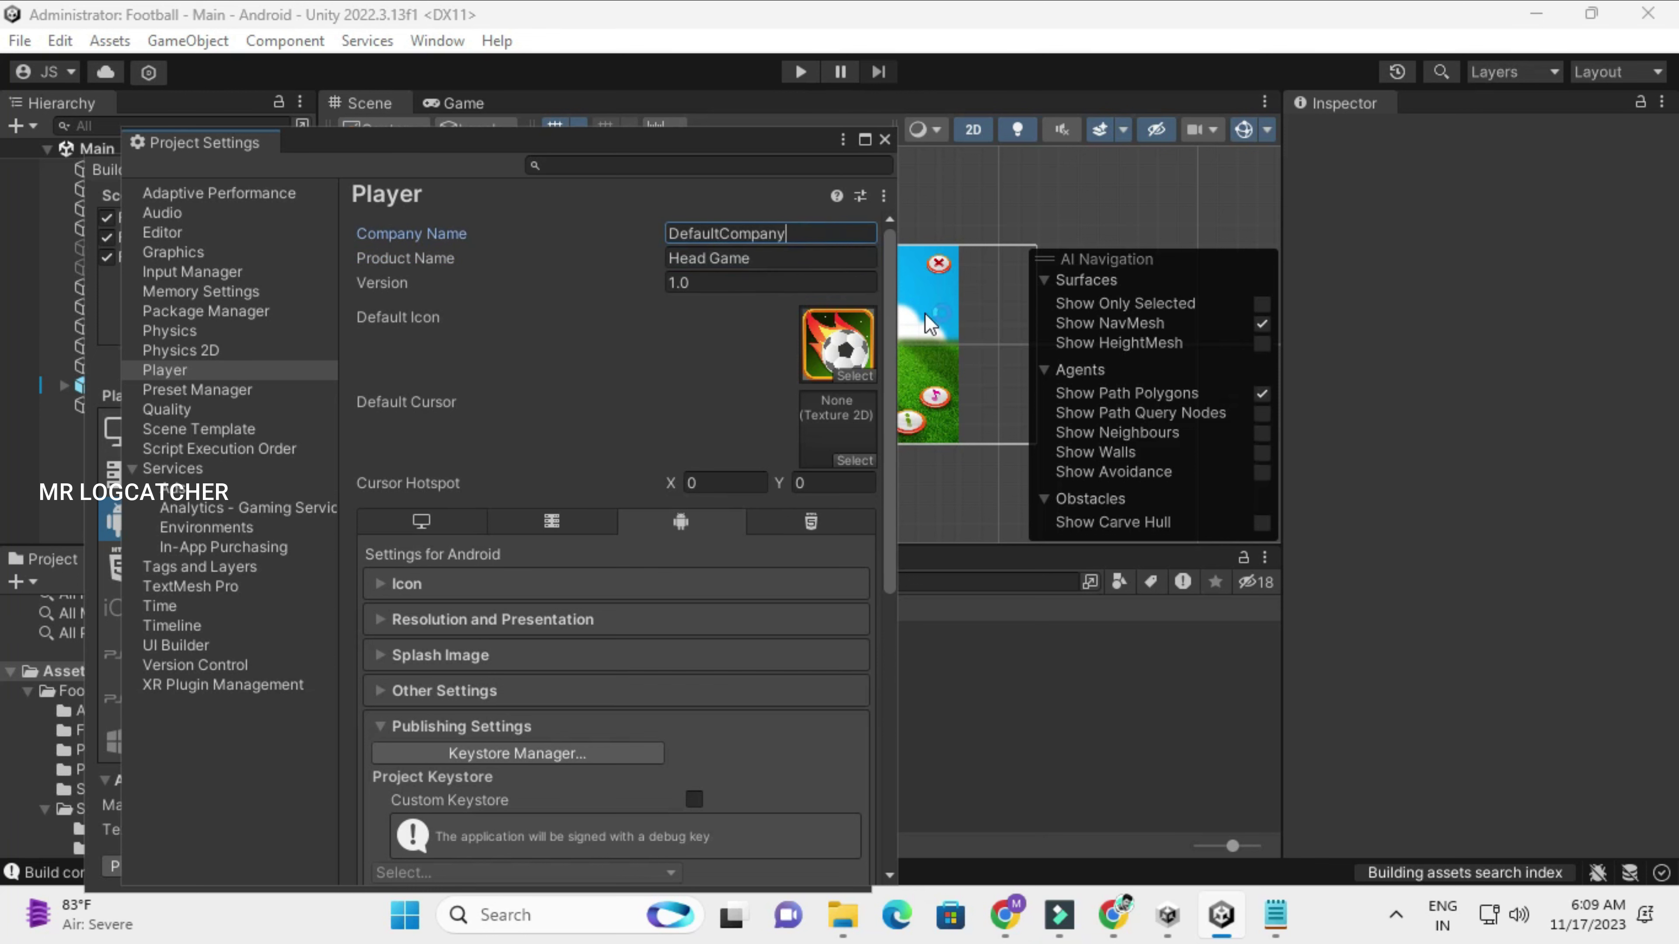
{"action": "left_click", "coordinate": [1268, 928]}
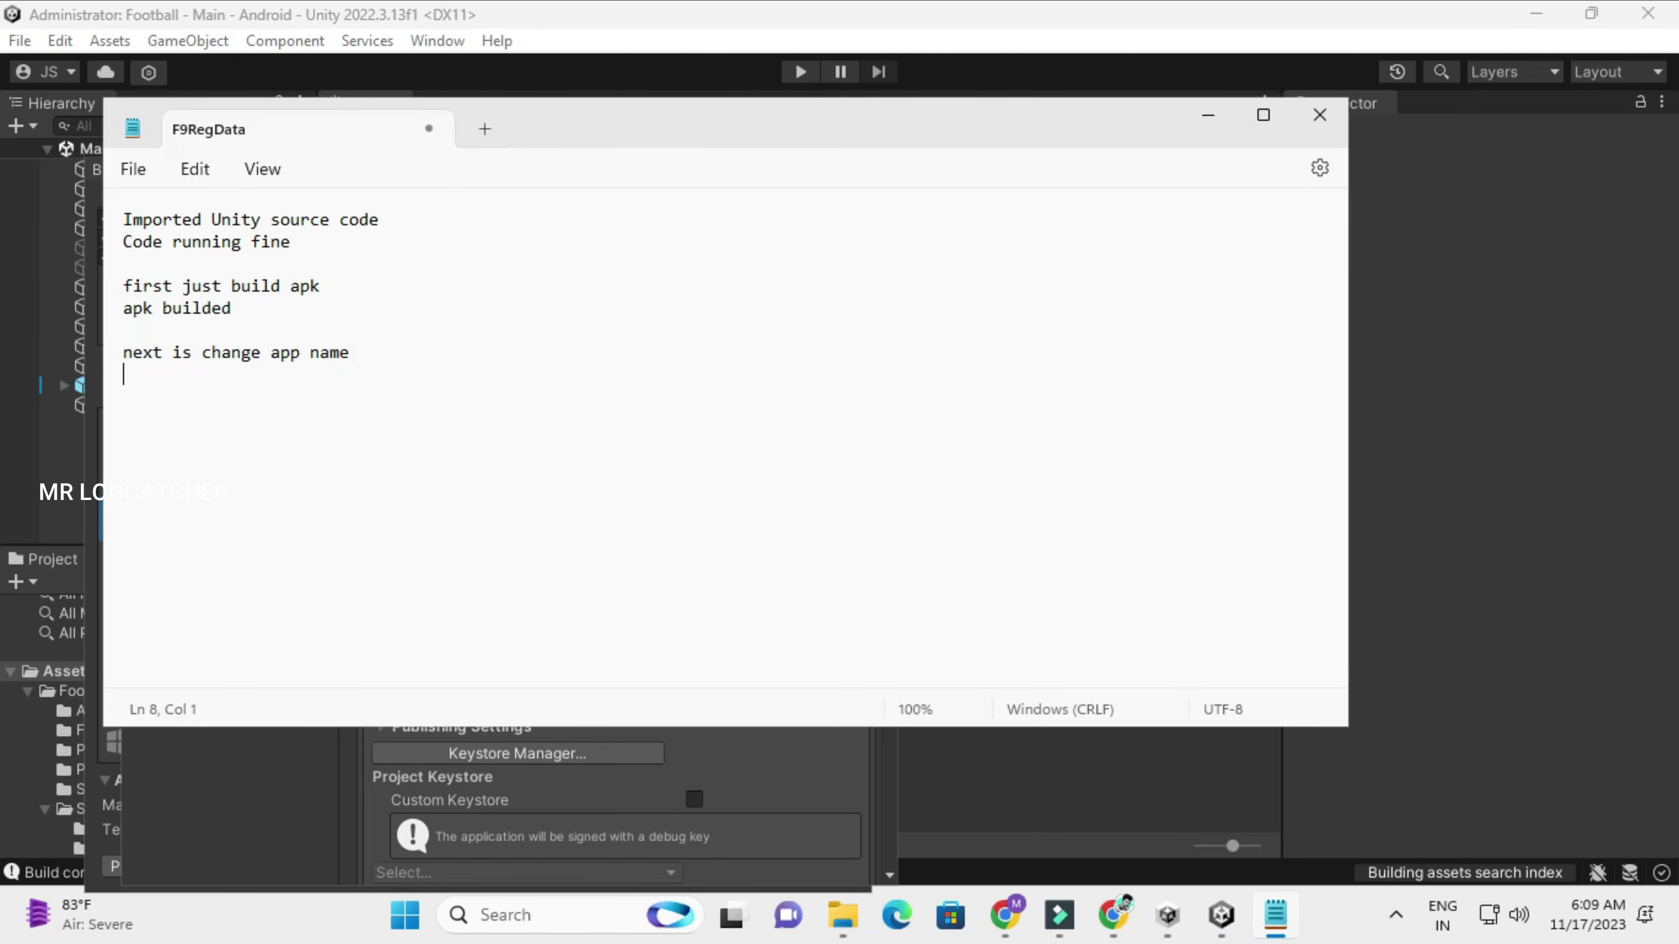
{"action": "type", "text": "Ete"}
{"action": "key", "text": "BackSpace"}
{"action": "key", "text": "BackSpace"}
{"action": "key", "text": "BackSpace"}
{"action": "key", "text": "BackSpace"}
{"action": "type", "text": "here d"}
{"action": "type", "text": "evolopername"}
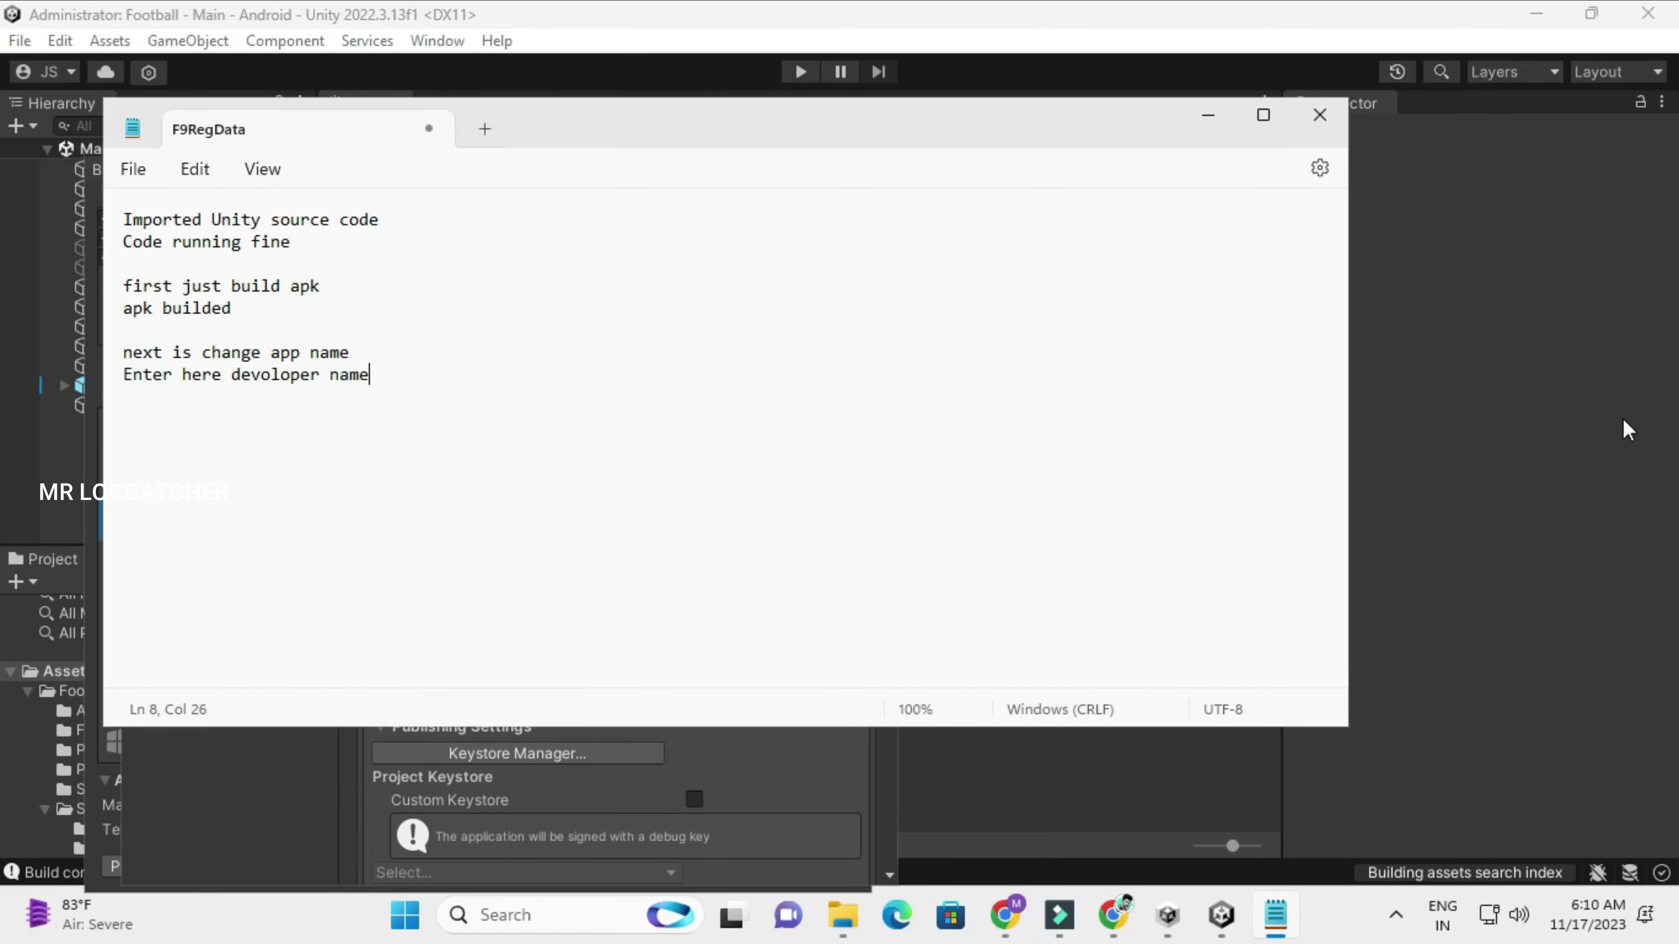
{"action": "left_click", "coordinate": [1209, 115]}
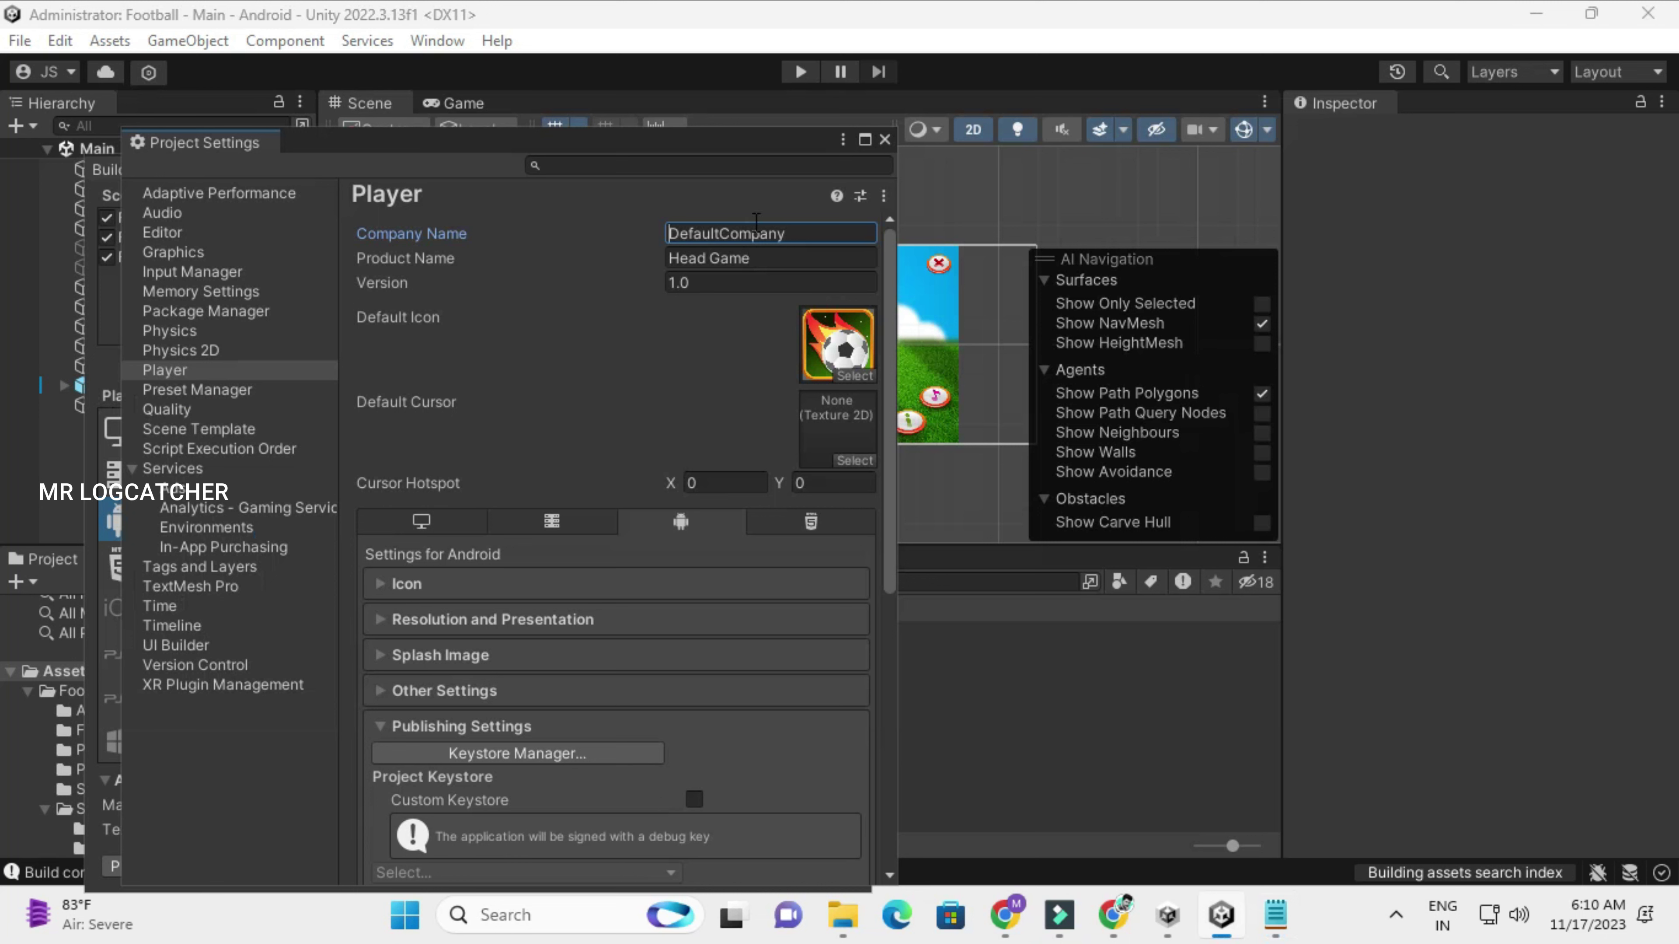
- Set the Player Company Name to 'Your compay'
{"action": "key", "text": "ctrl+a"}
{"action": "type", "text": "Your comp"}
{"action": "type", "text": "ay"}
{"action": "scroll", "coordinate": [859, 582], "scroll_direction": "down", "scroll_amount": 5}
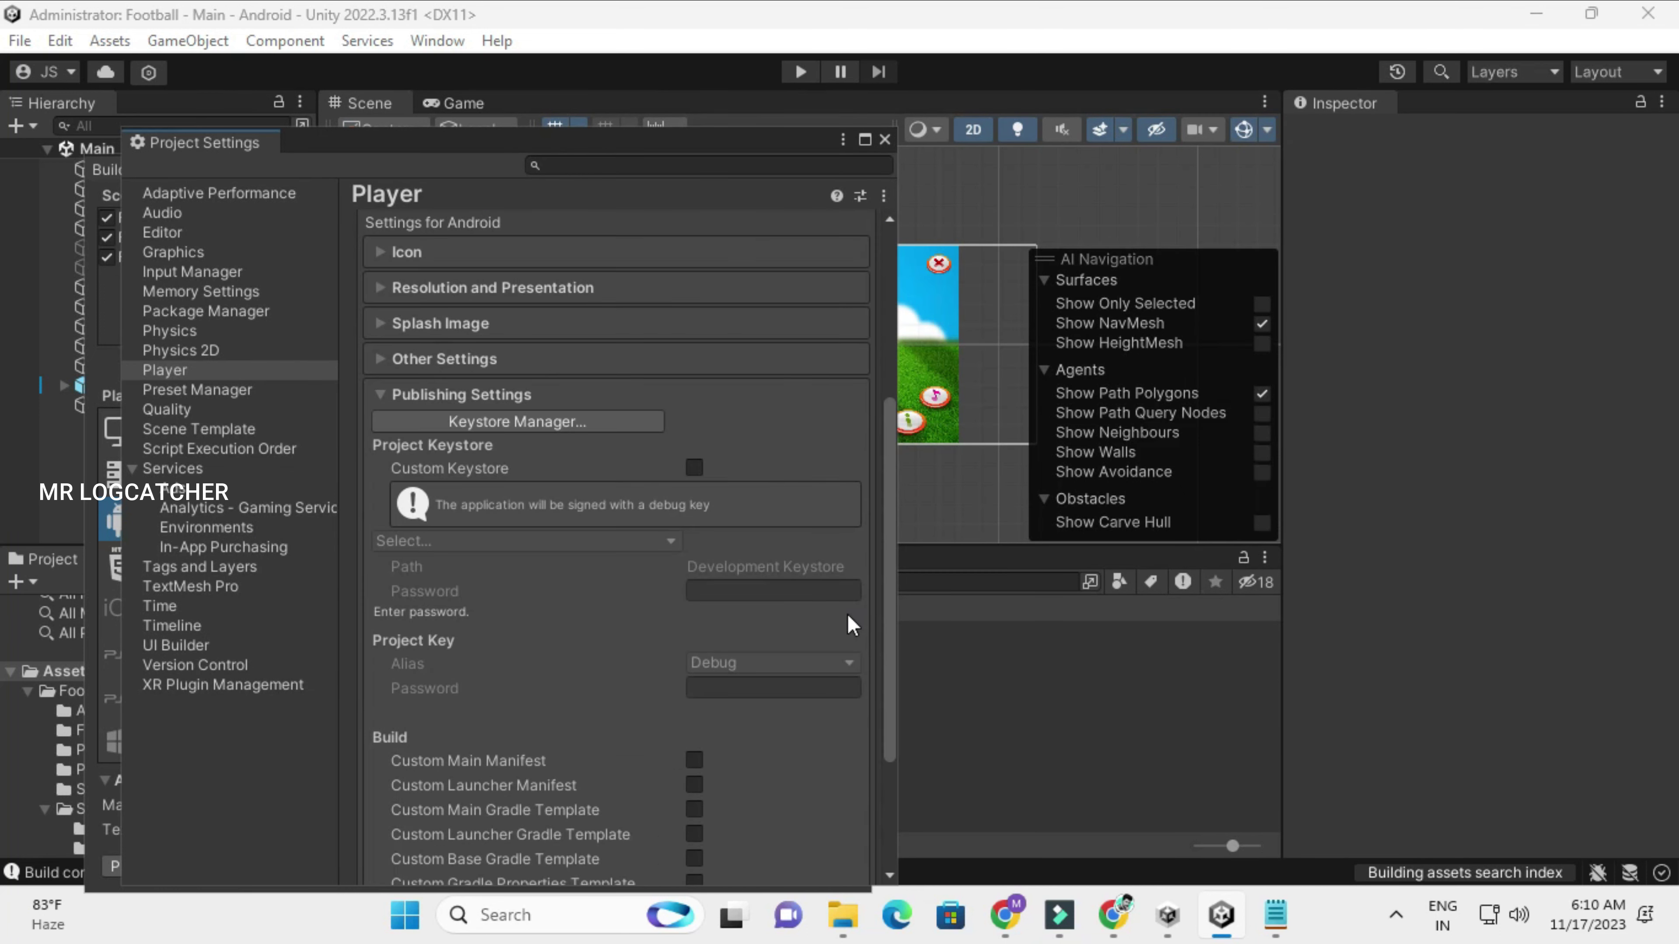
{"action": "scroll", "coordinate": [848, 614], "scroll_direction": "down", "scroll_amount": 3}
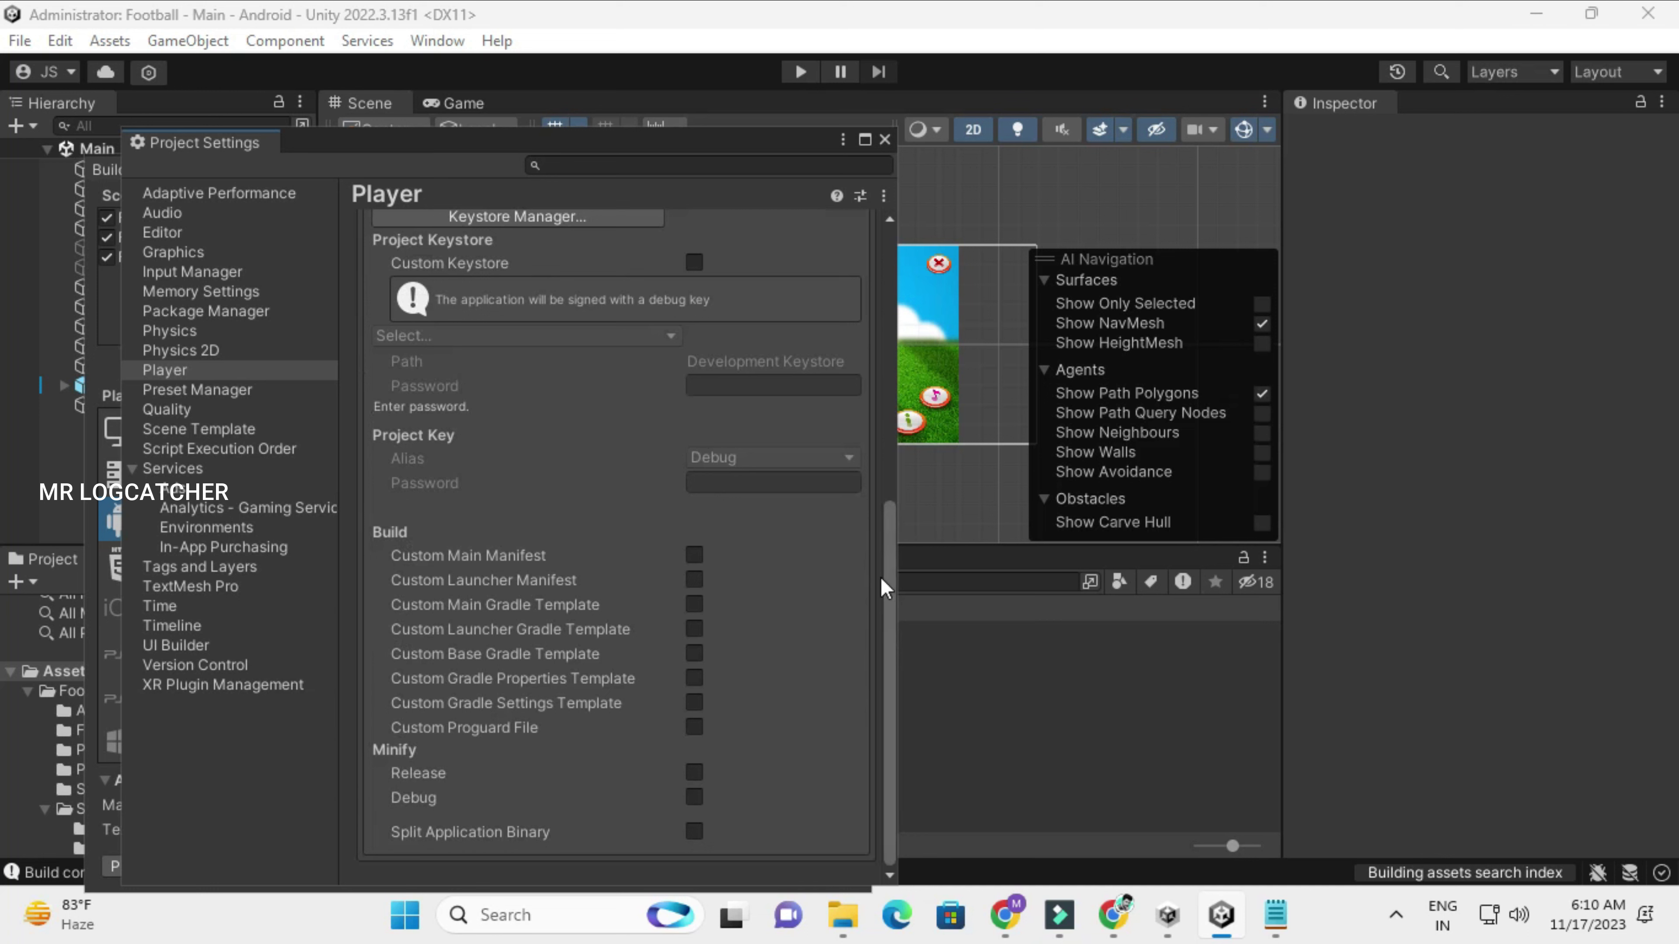
{"action": "scroll", "coordinate": [880, 567], "scroll_direction": "up", "scroll_amount": 3}
{"action": "scroll", "coordinate": [879, 569], "scroll_direction": "up", "scroll_amount": 2}
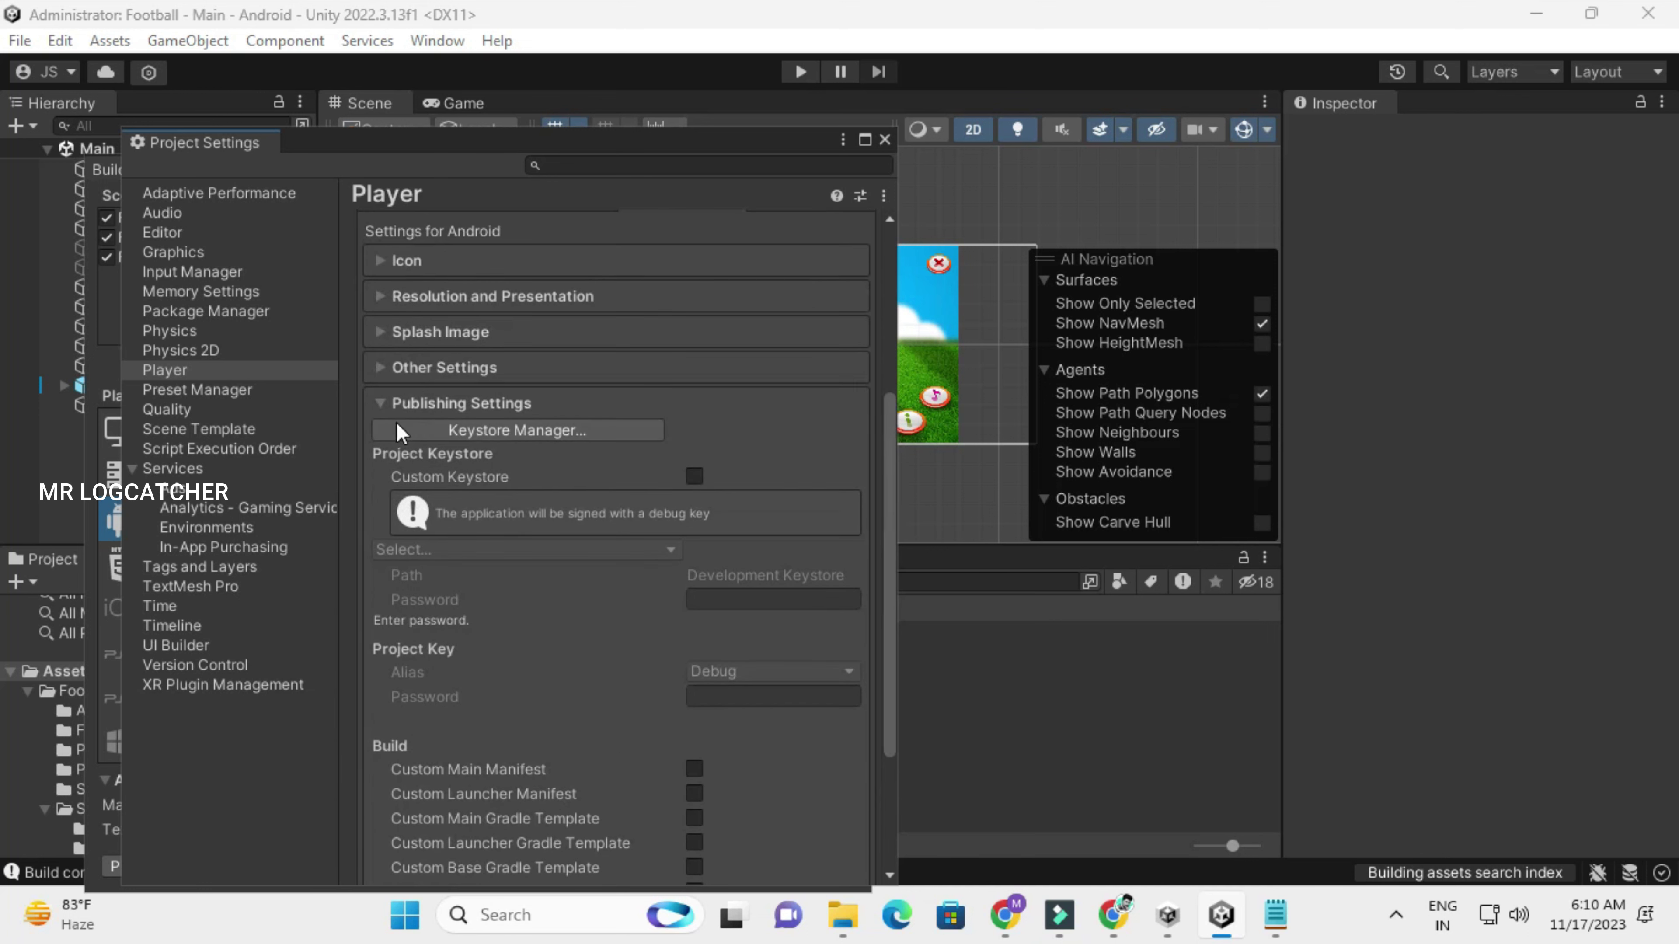
- Expand Other Settings and add the note 'change here package name' to F9RegData
{"action": "left_click", "coordinate": [392, 367]}
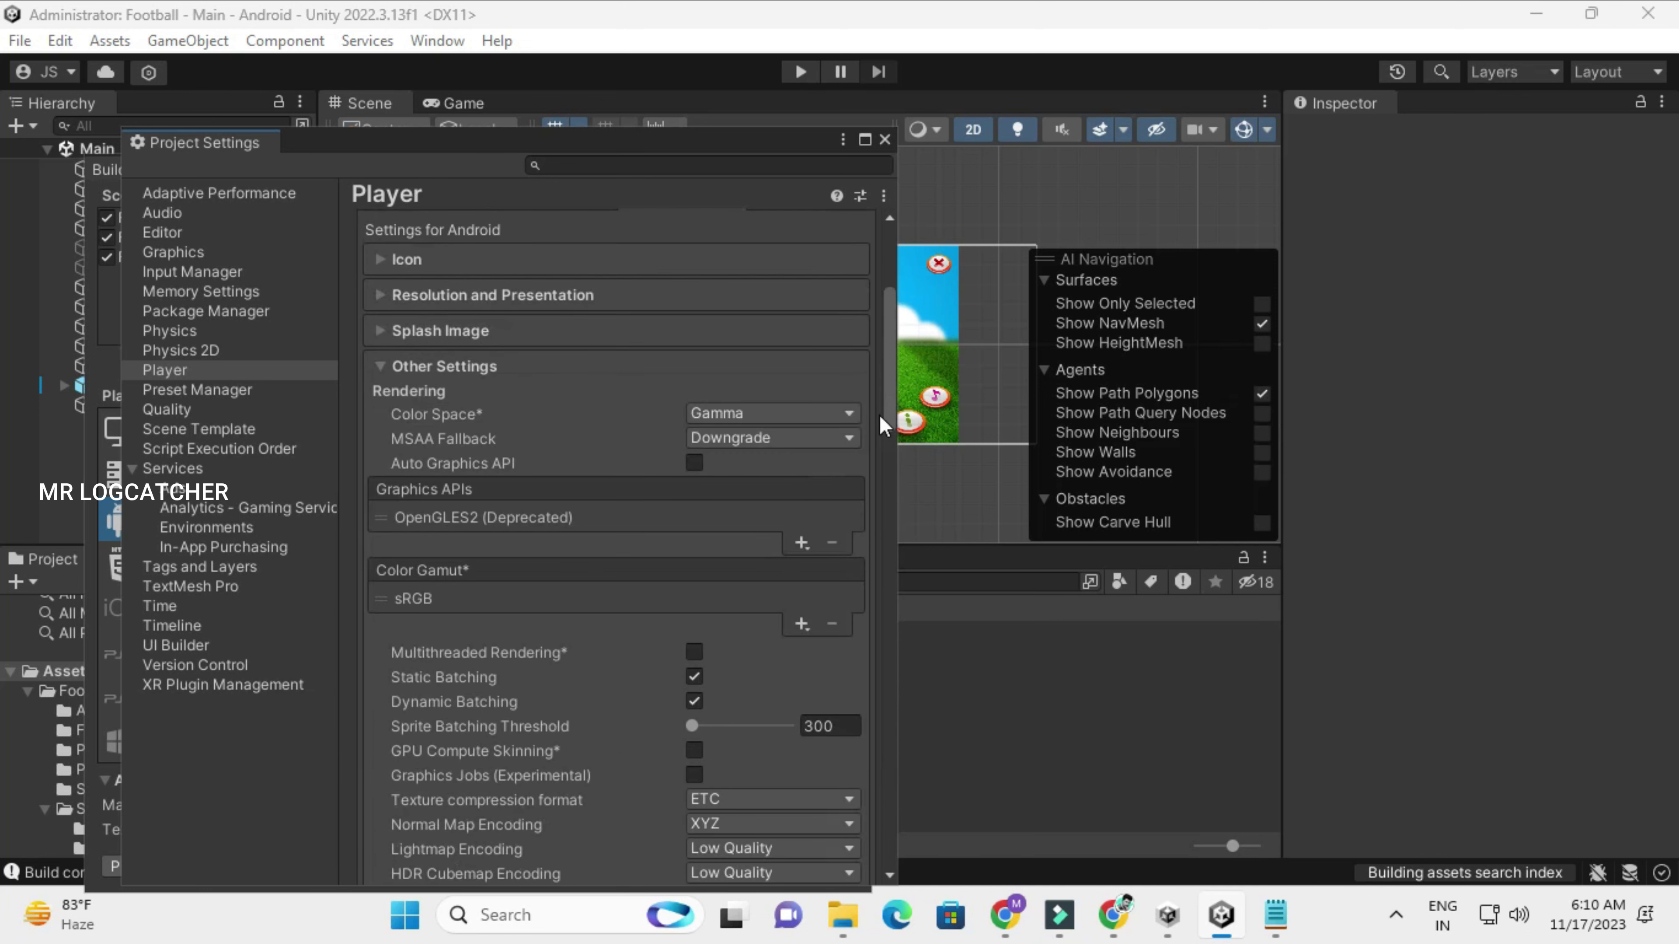
{"action": "left_click_drag", "start_coordinate": [889, 400], "coordinate": [884, 556]}
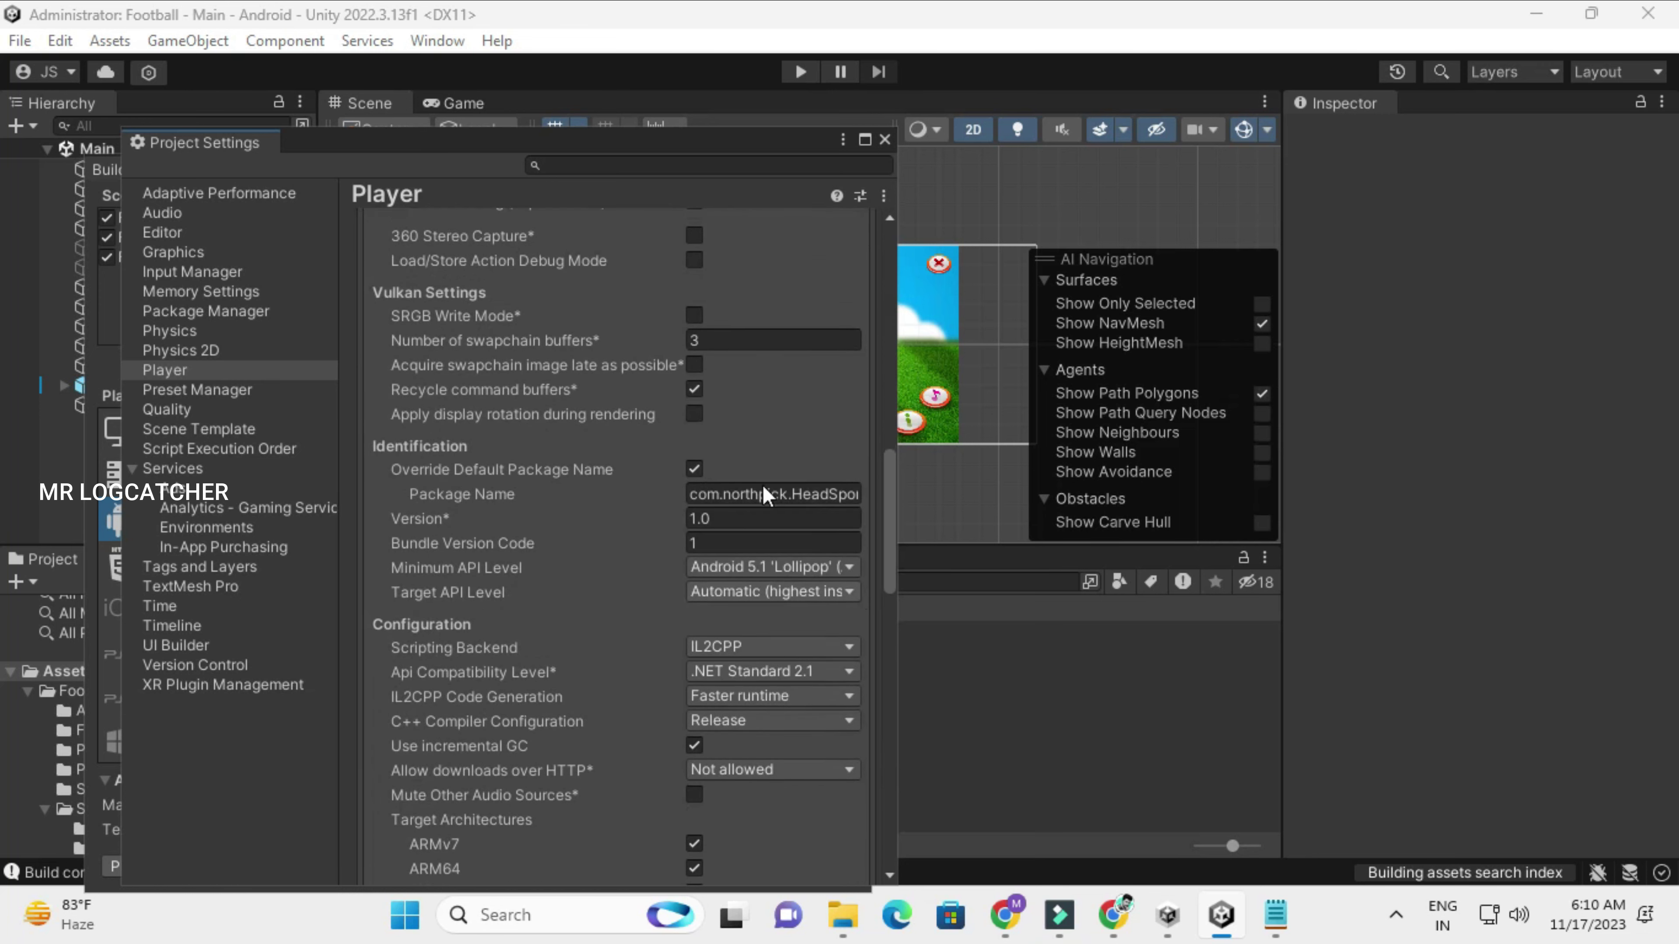
{"action": "left_click", "coordinate": [763, 494]}
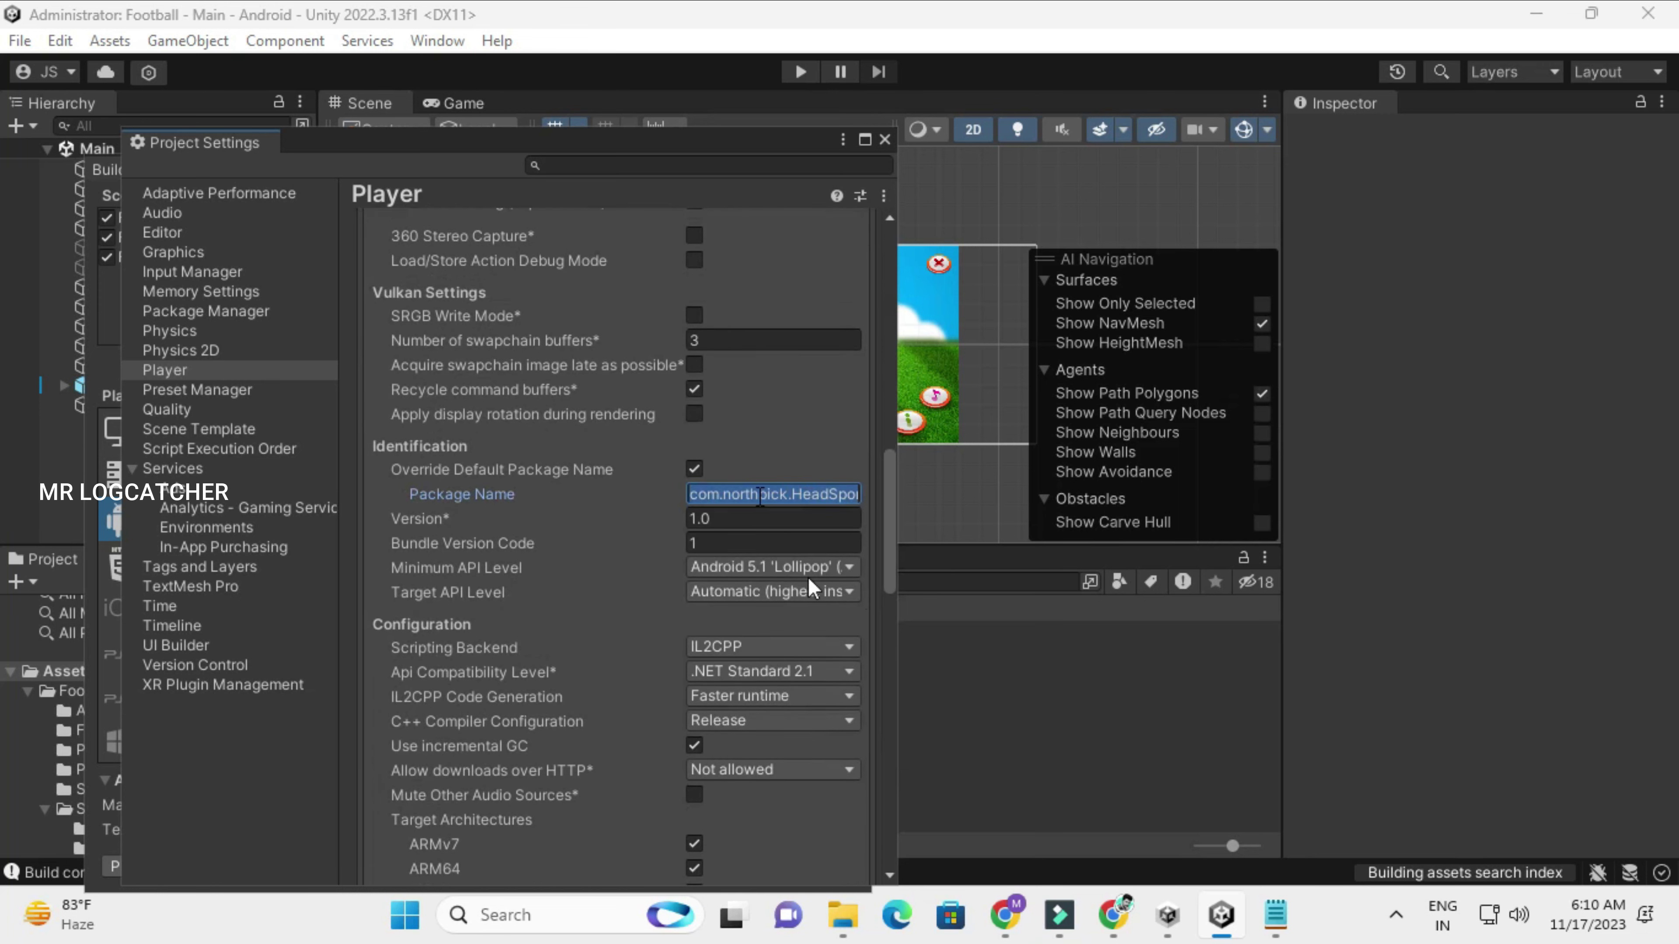
{"action": "left_click", "coordinate": [1274, 915]}
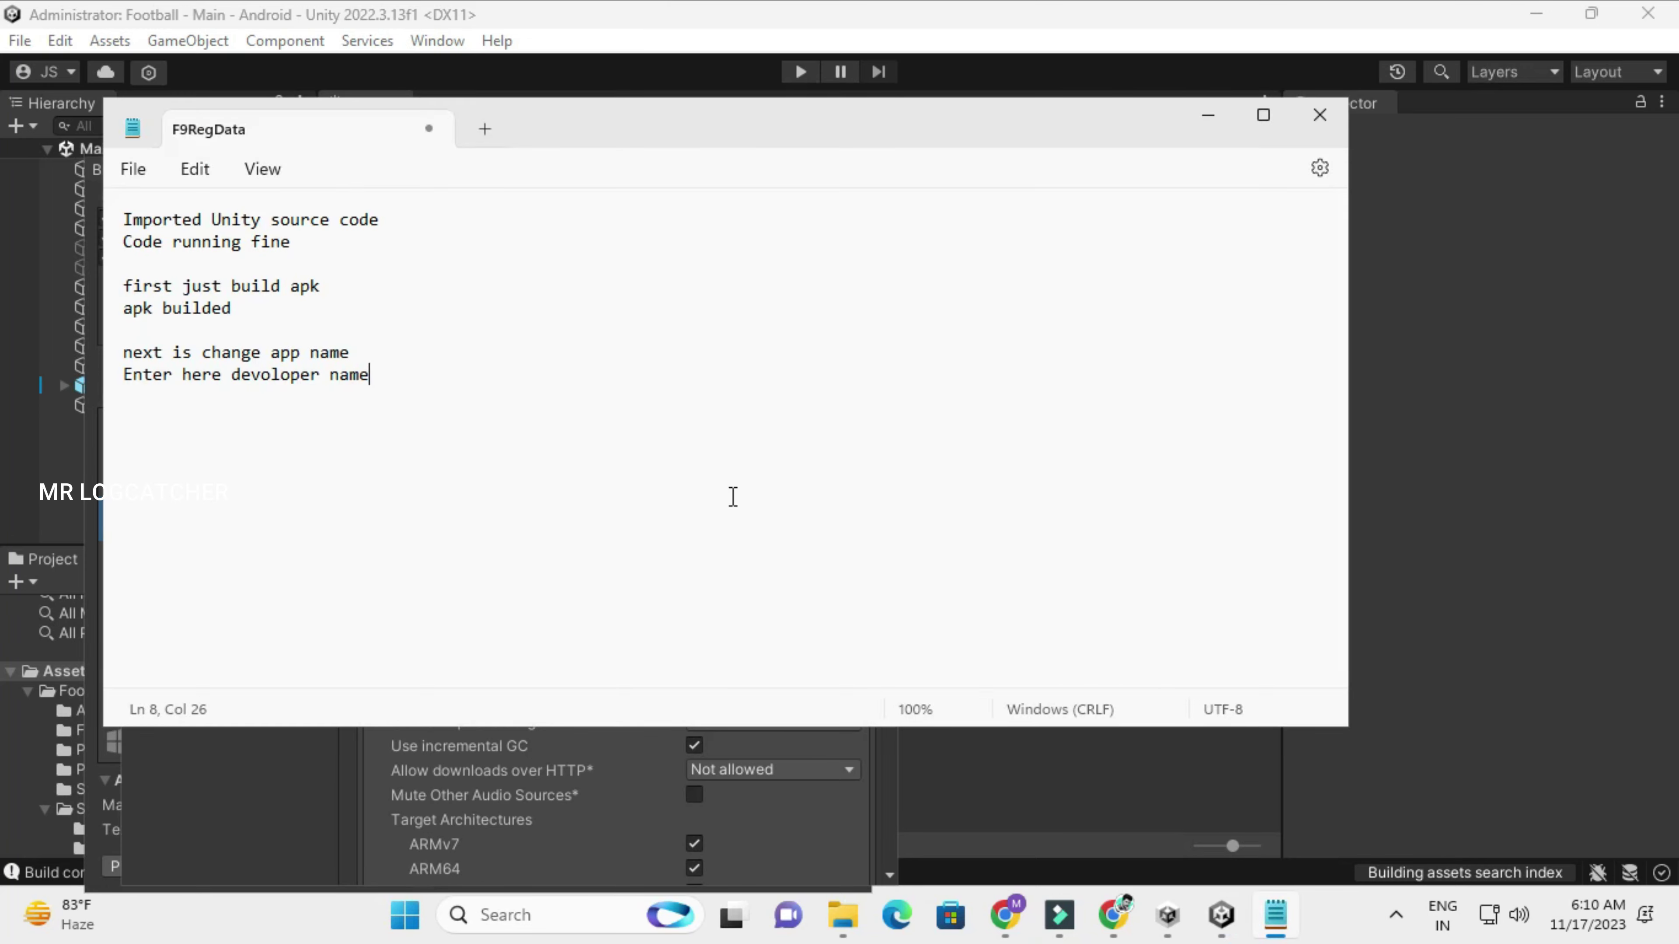
{"action": "key", "text": "Return"}
{"action": "type", "text": "chang"}
{"action": "type", "text": "e here pa"}
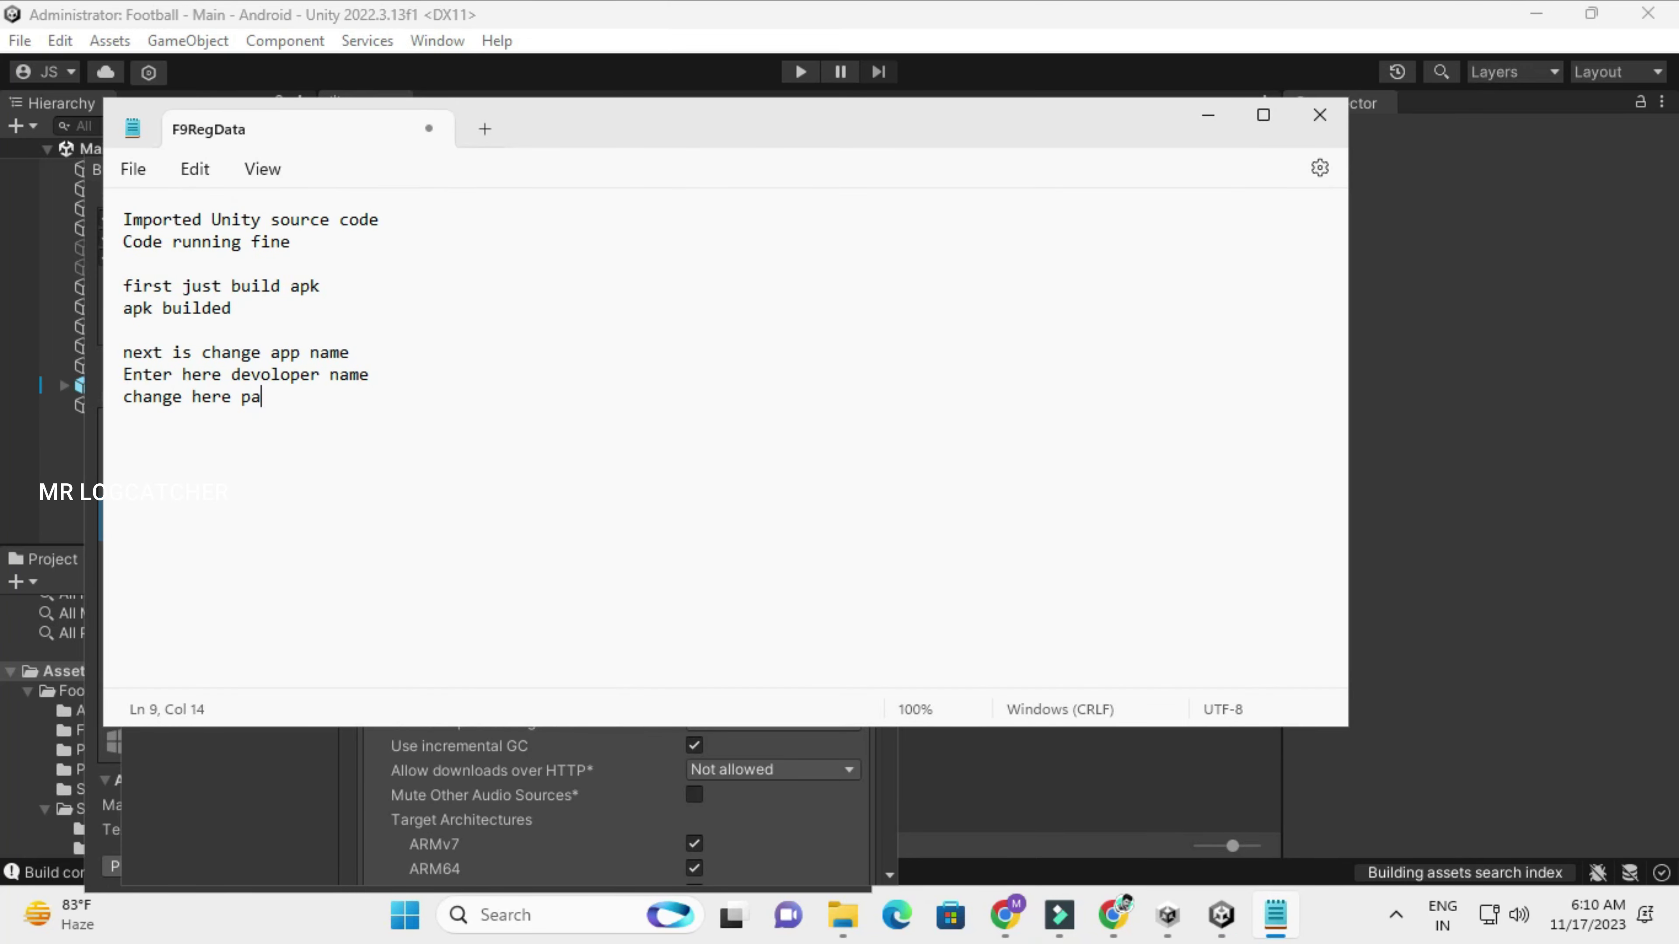
{"action": "type", "text": "ckage name"}
{"action": "left_click", "coordinate": [1208, 116]}
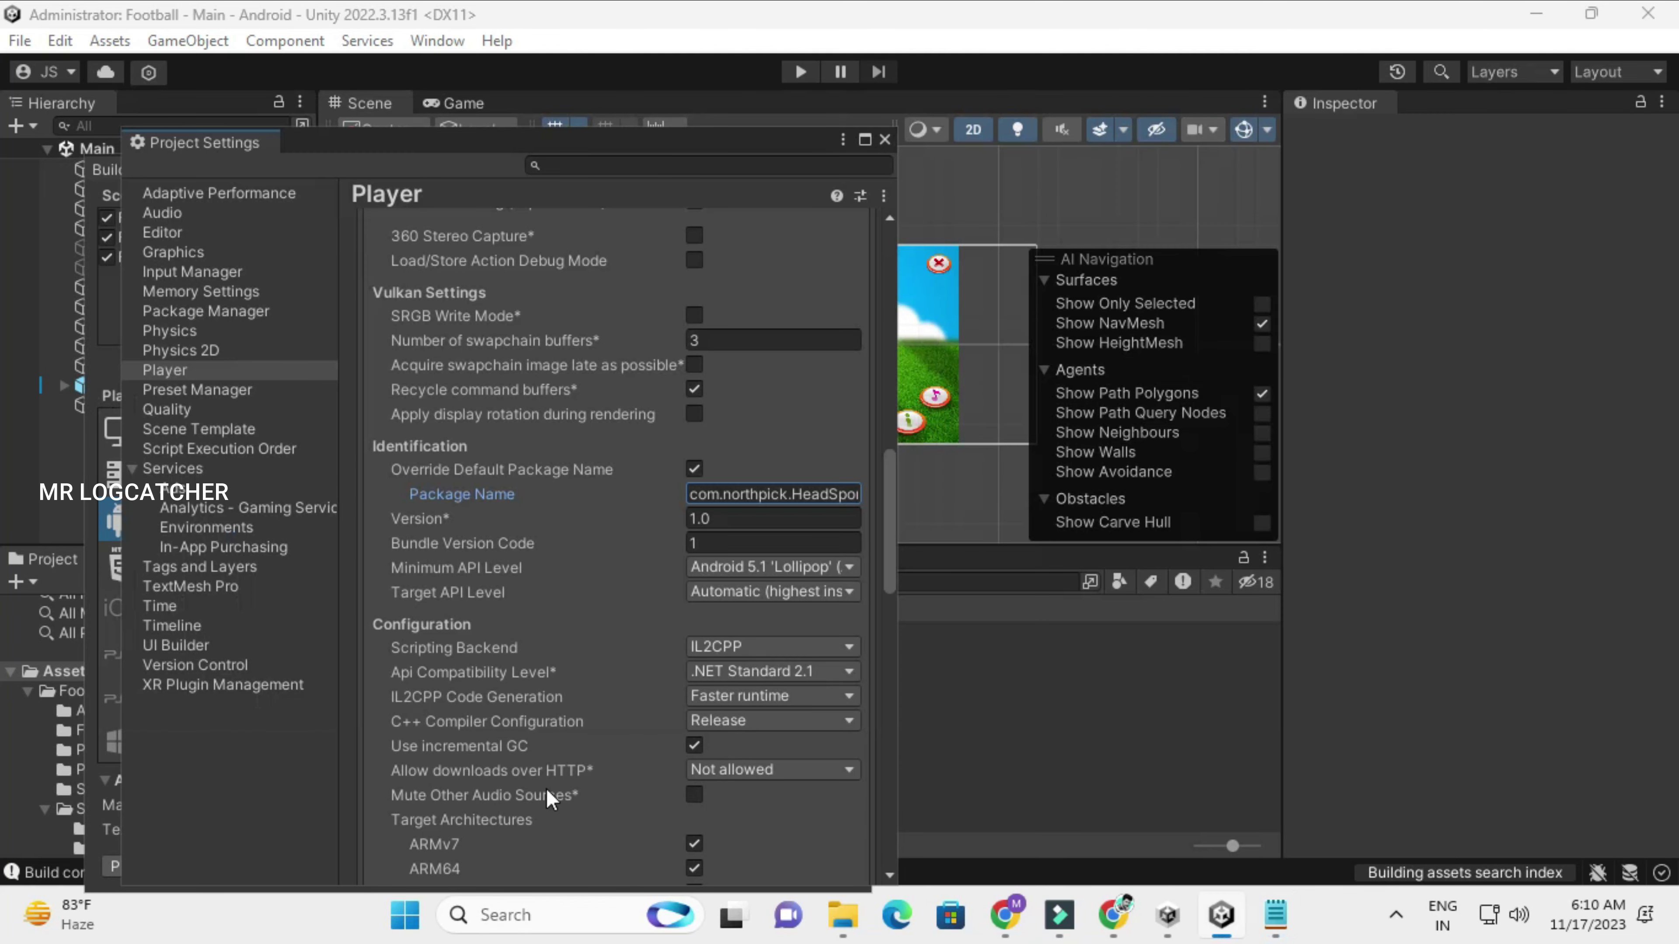
- Change the Android Package Name under Identification to com.game.headball
{"action": "double_click", "coordinate": [749, 495]}
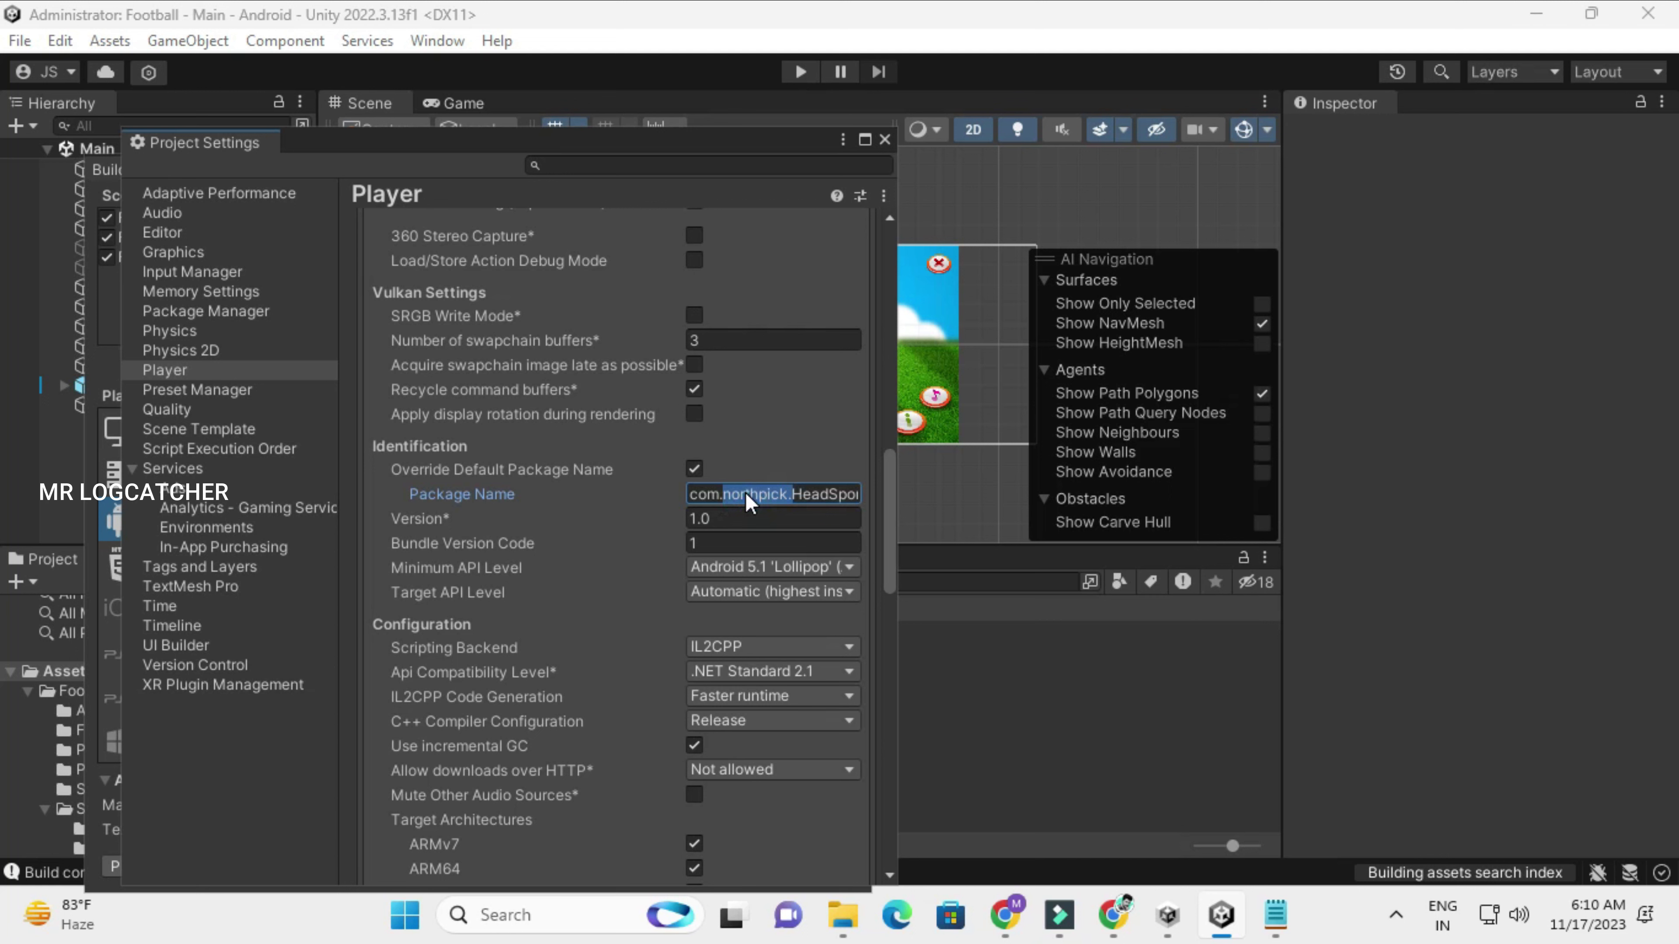
{"action": "key", "text": "ctrl+a"}
{"action": "key", "text": "BackSpace"}
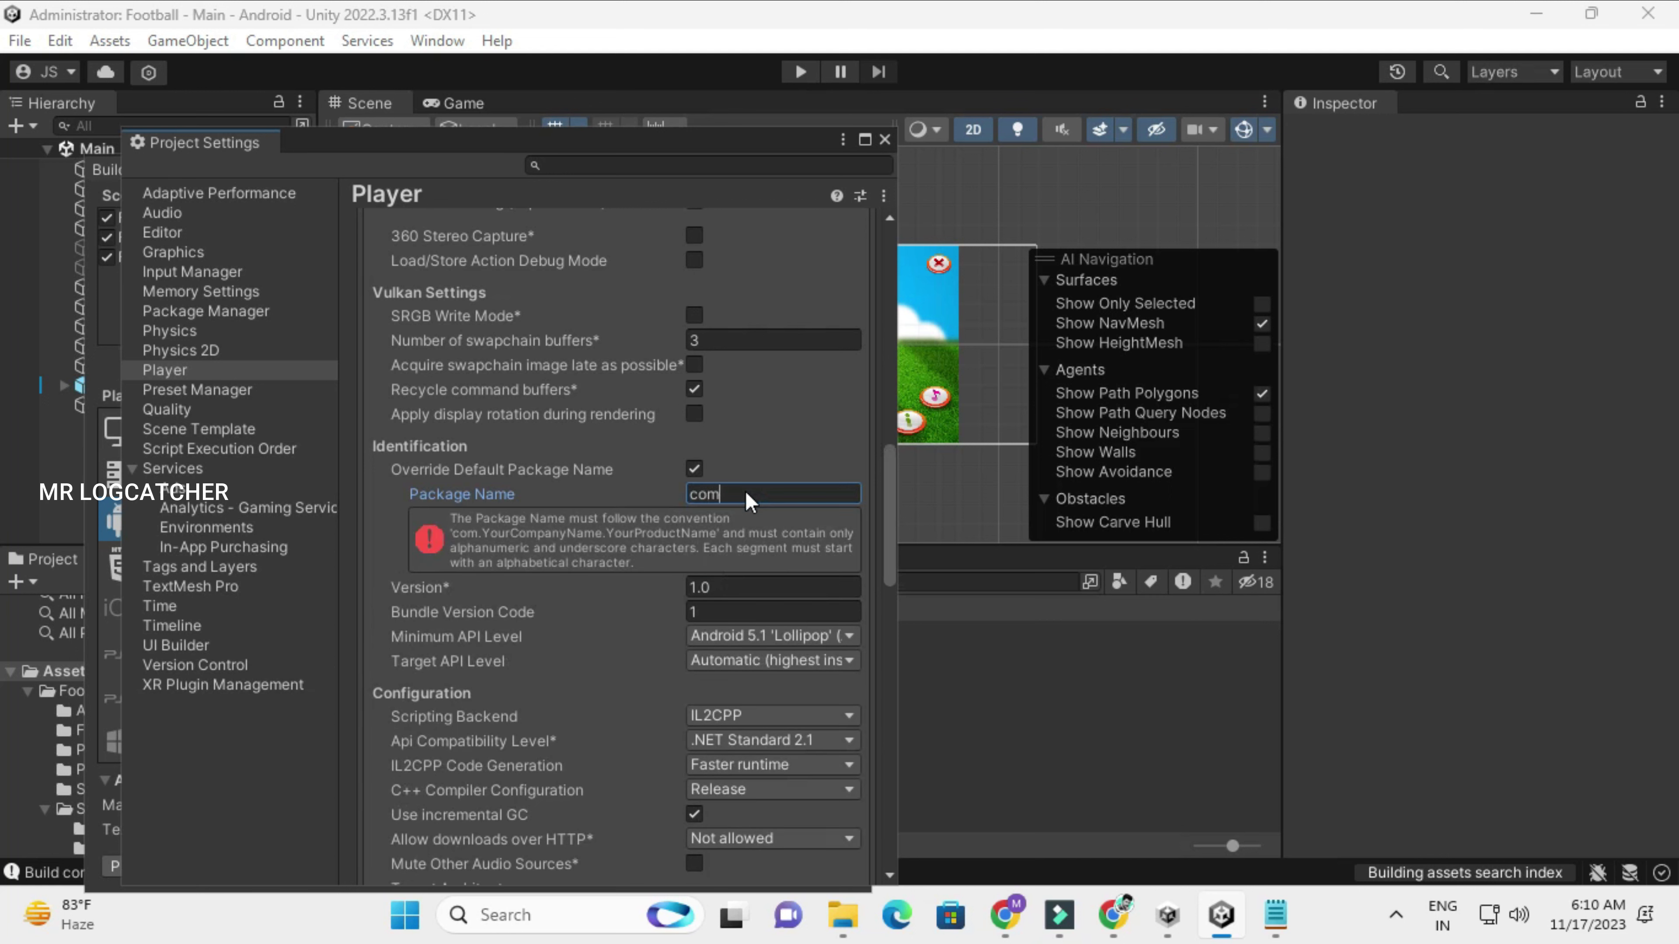
{"action": "type", "text": "game"}
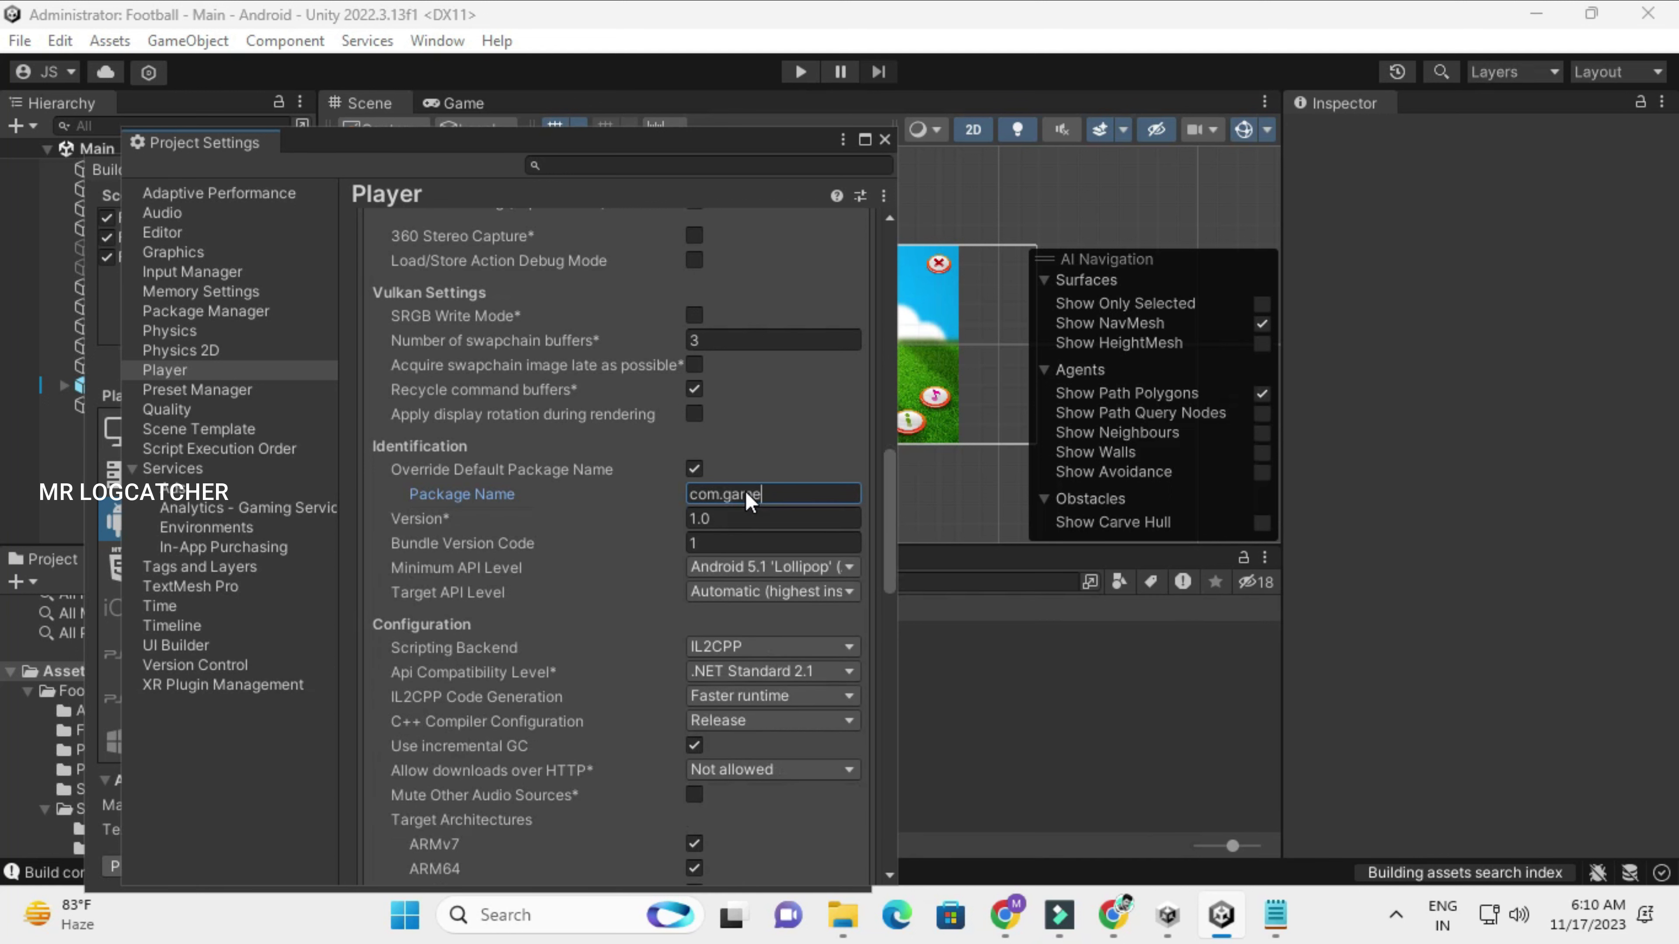
{"action": "type", "text": ".headball"}
{"action": "left_click", "coordinate": [655, 569]}
{"action": "left_click", "coordinate": [1077, 641]}
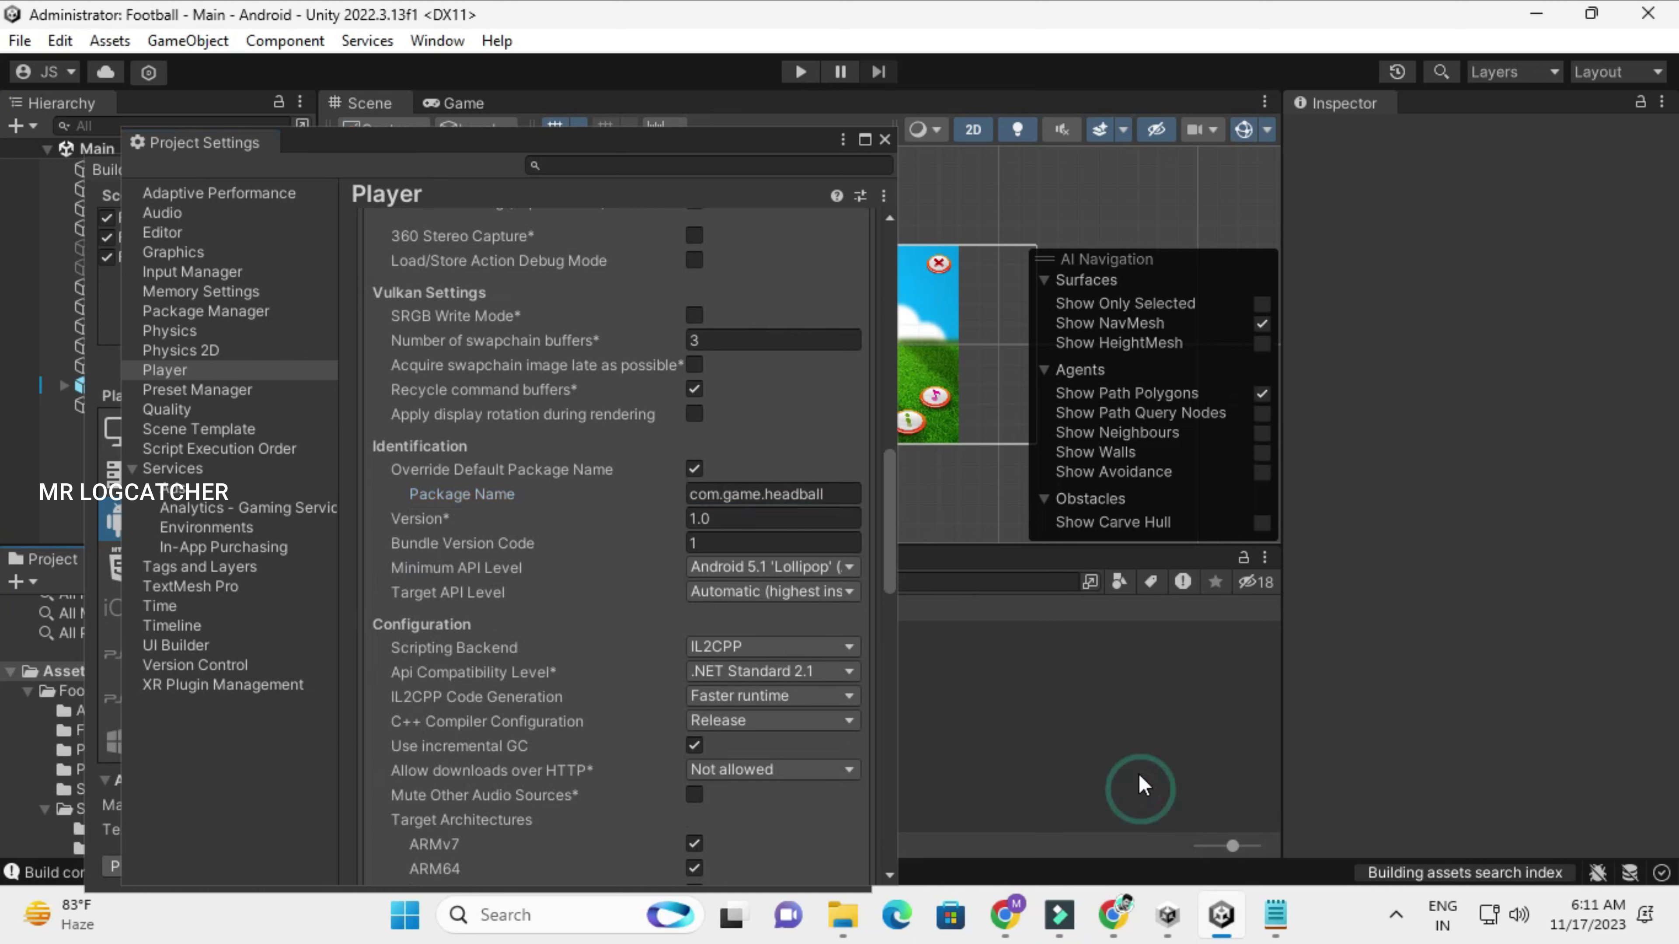
{"action": "left_click_drag", "start_coordinate": [890, 549], "coordinate": [879, 305]}
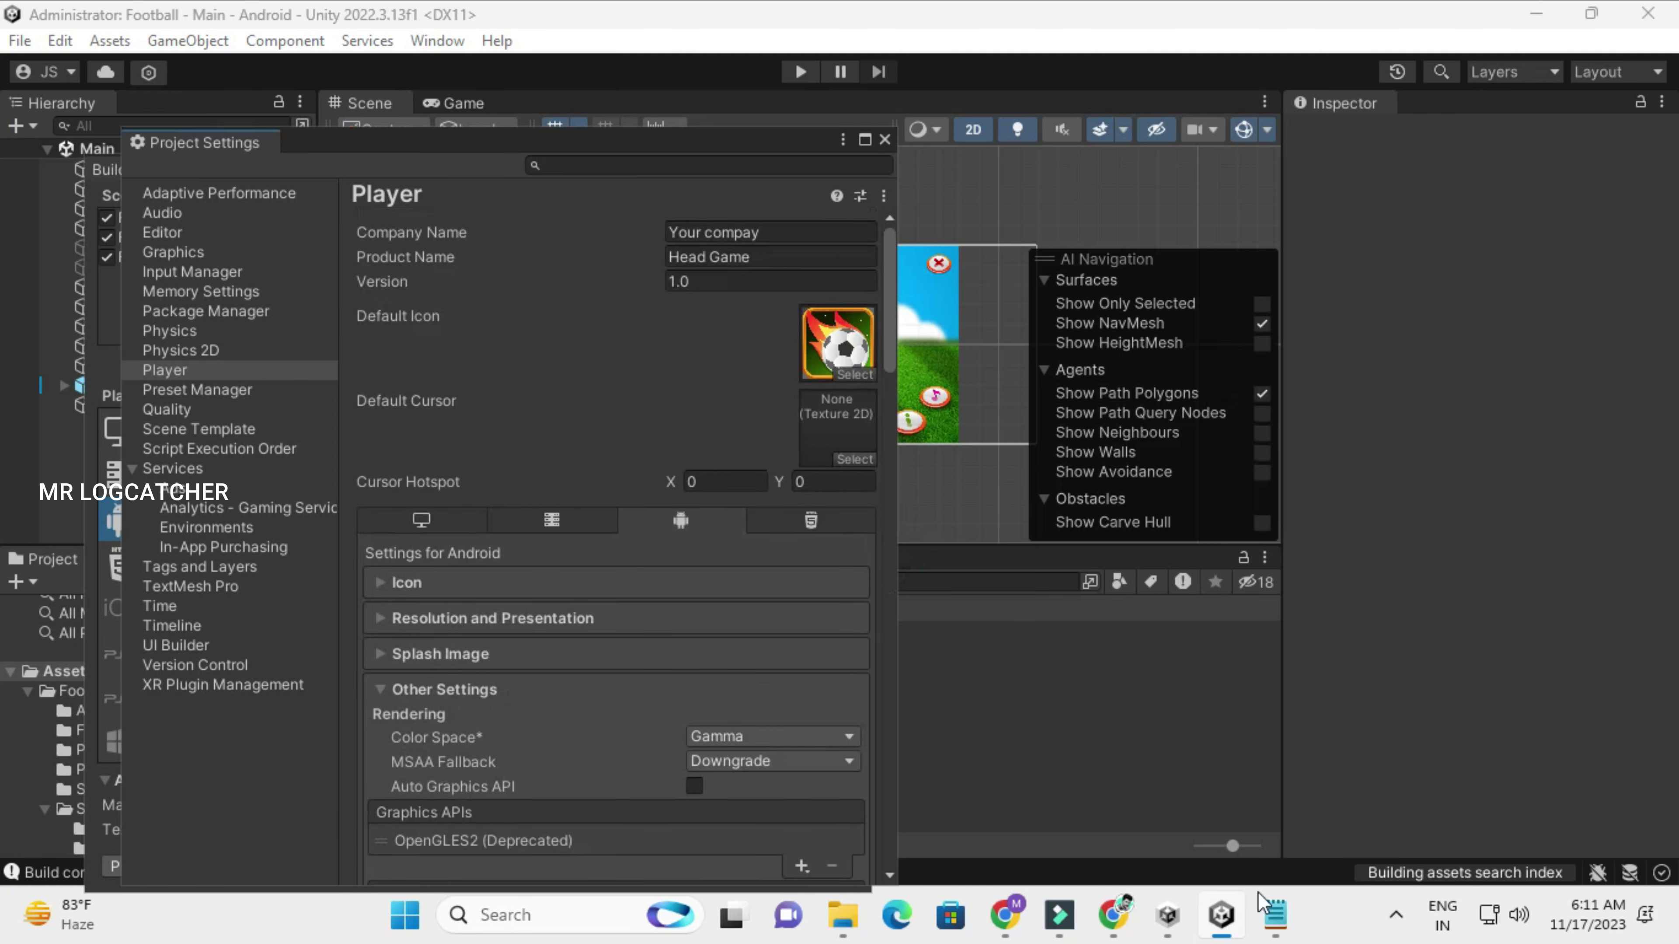
{"action": "left_click", "coordinate": [1278, 923]}
- Add the note 'next step is change game ico' to F9RegData
{"action": "key", "text": "Return"}
{"action": "type", "text": "next step is ch"}
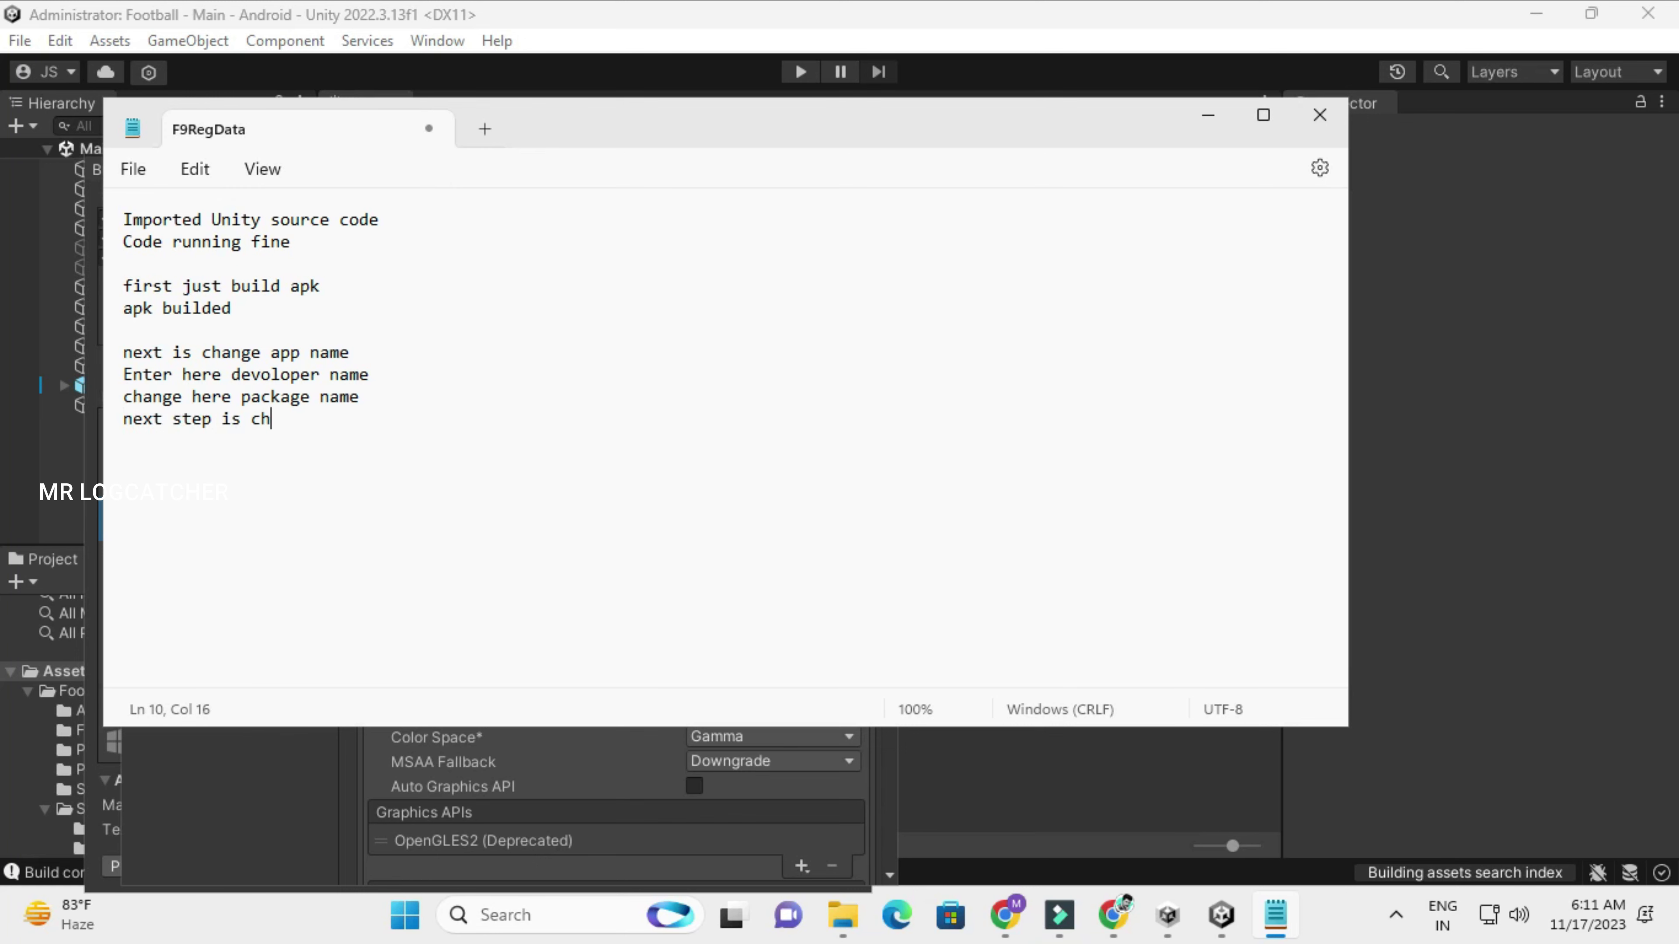
{"action": "type", "text": "age"}
{"action": "key", "text": "BackSpace"}
{"action": "key", "text": "BackSpace"}
{"action": "key", "text": "BackSpace"}
{"action": "type", "text": "e game ico"}
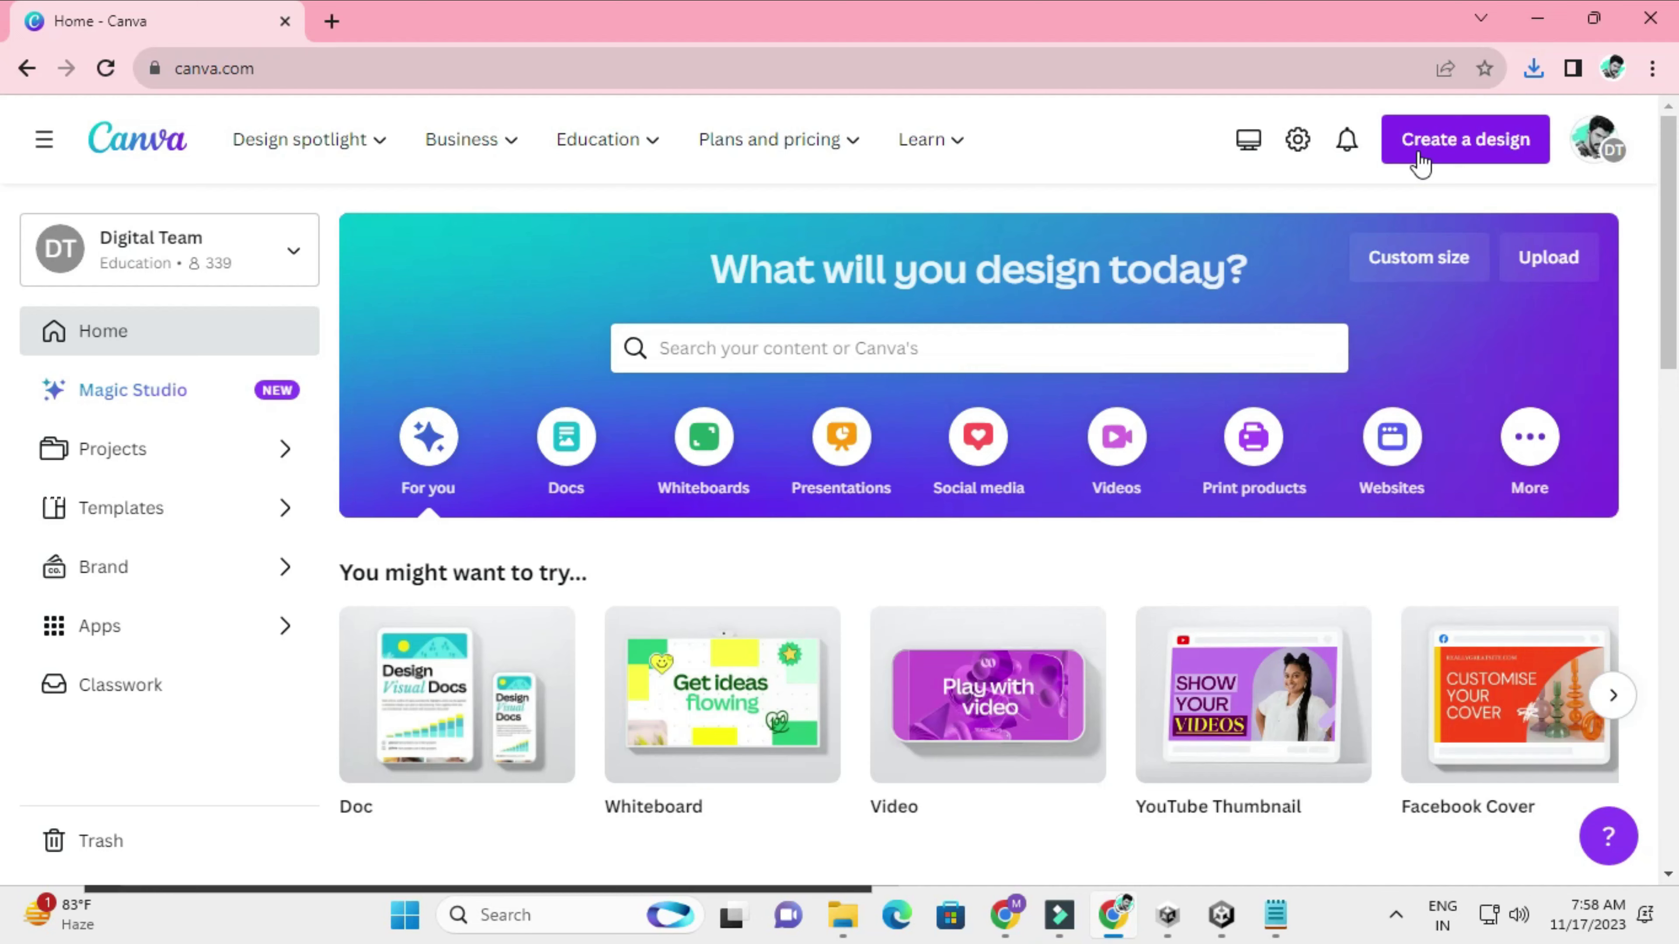
{"action": "left_click", "coordinate": [1422, 157]}
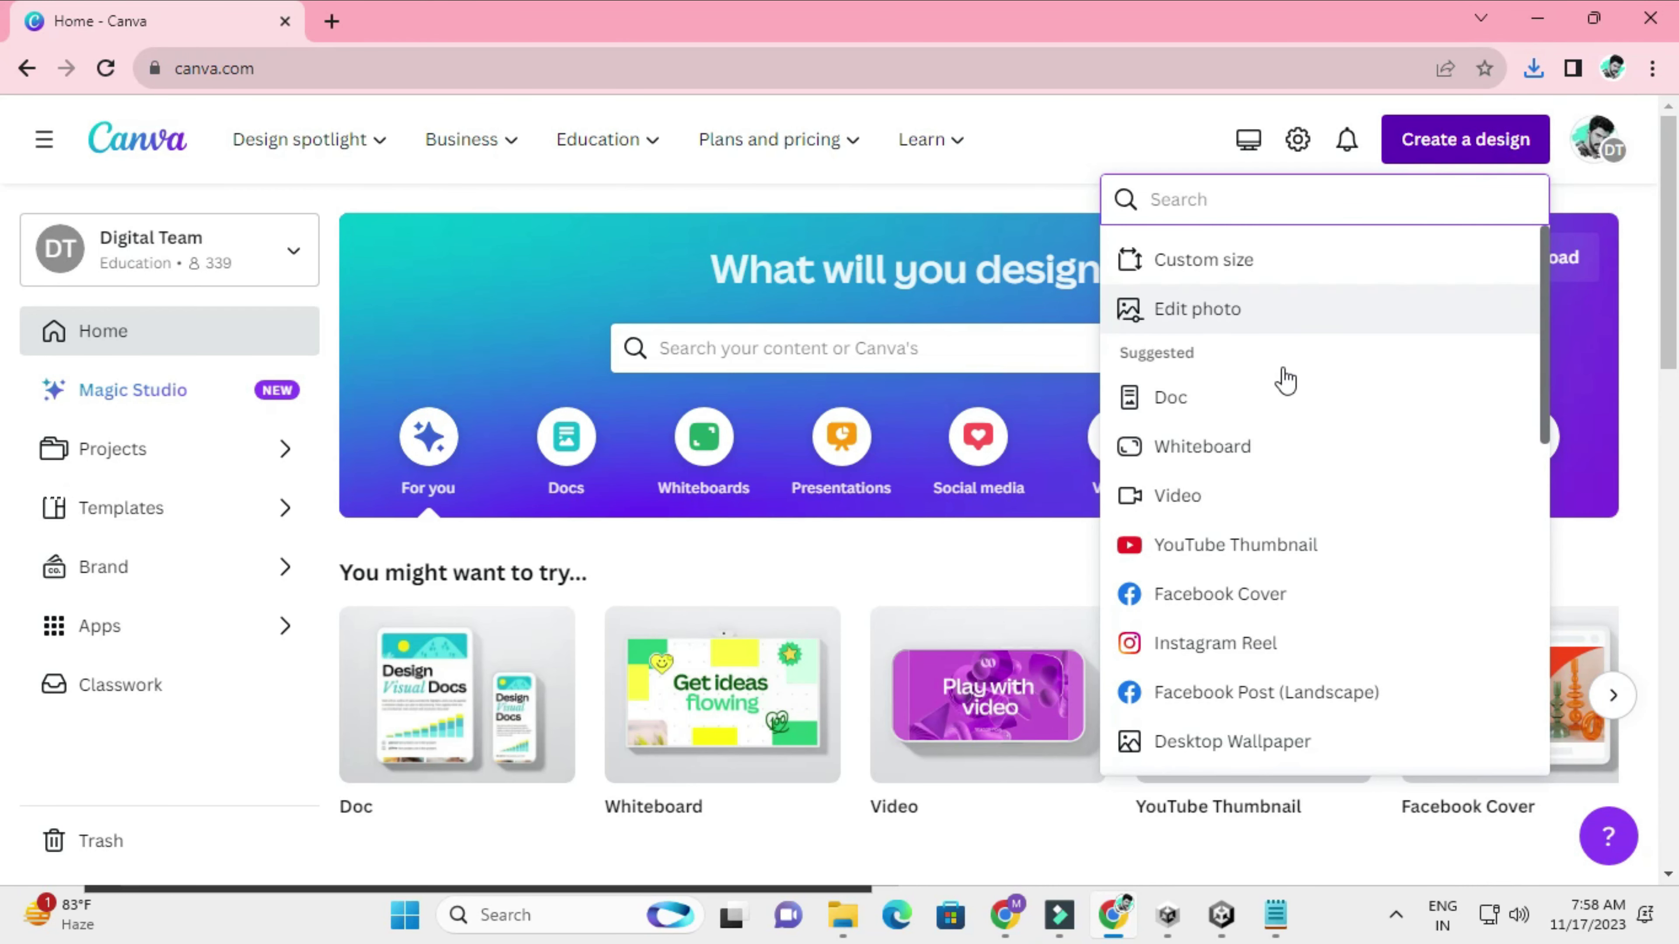
- Create a new blank logo design in Canva
{"action": "type", "text": "logo"}
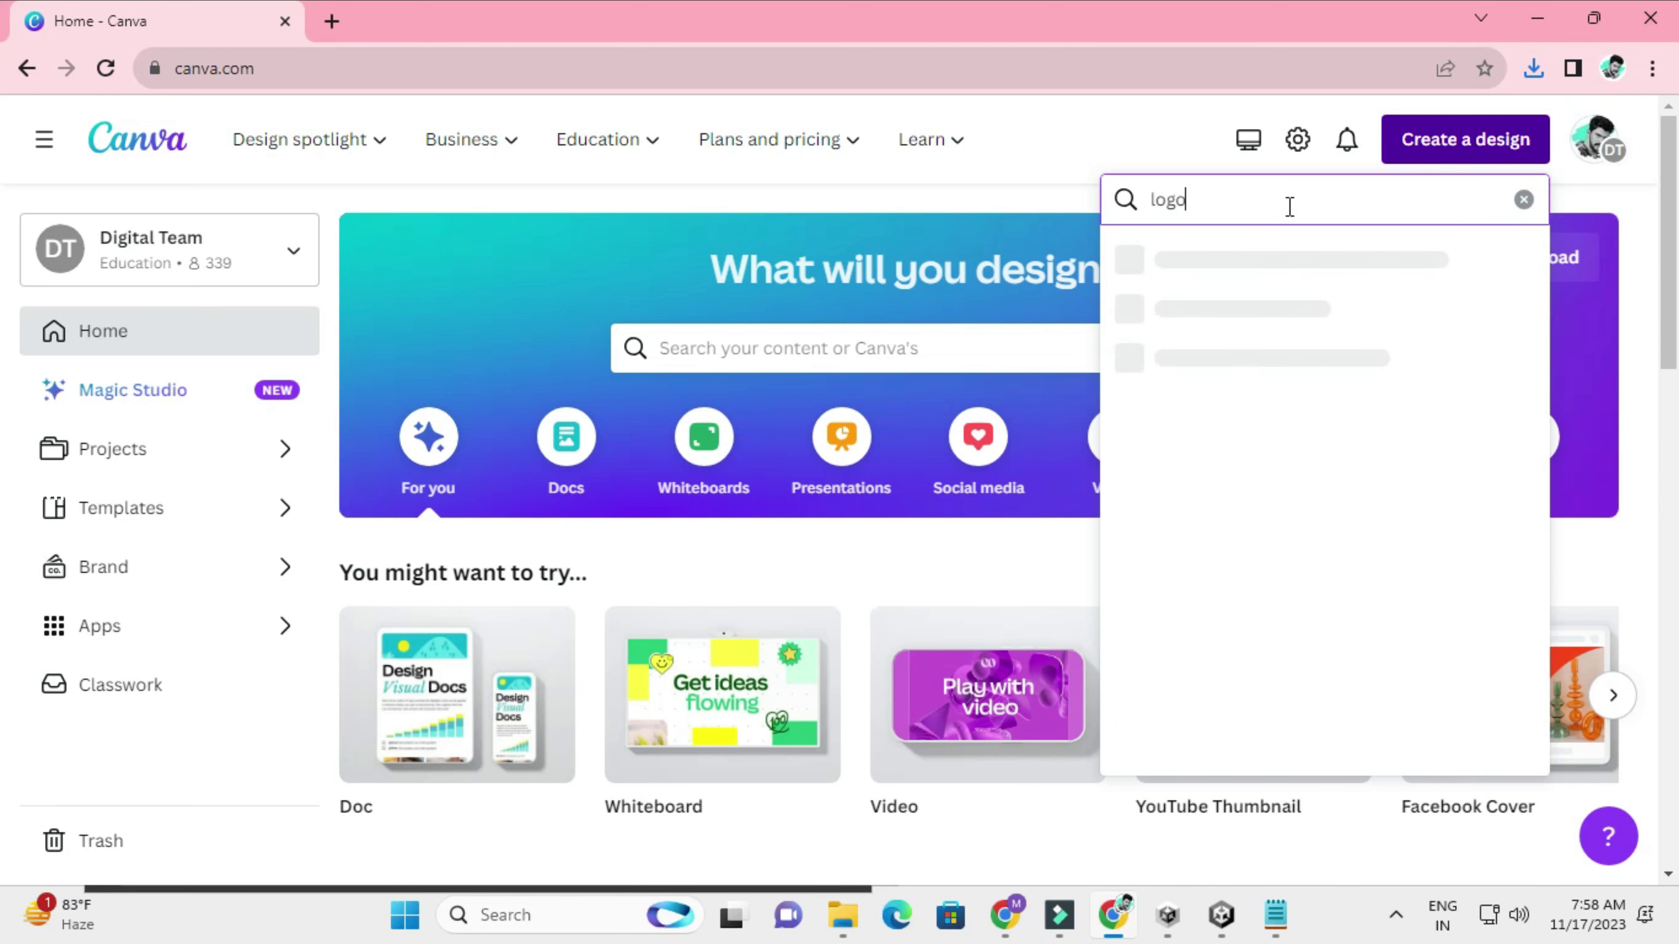
{"action": "left_click", "coordinate": [1189, 259]}
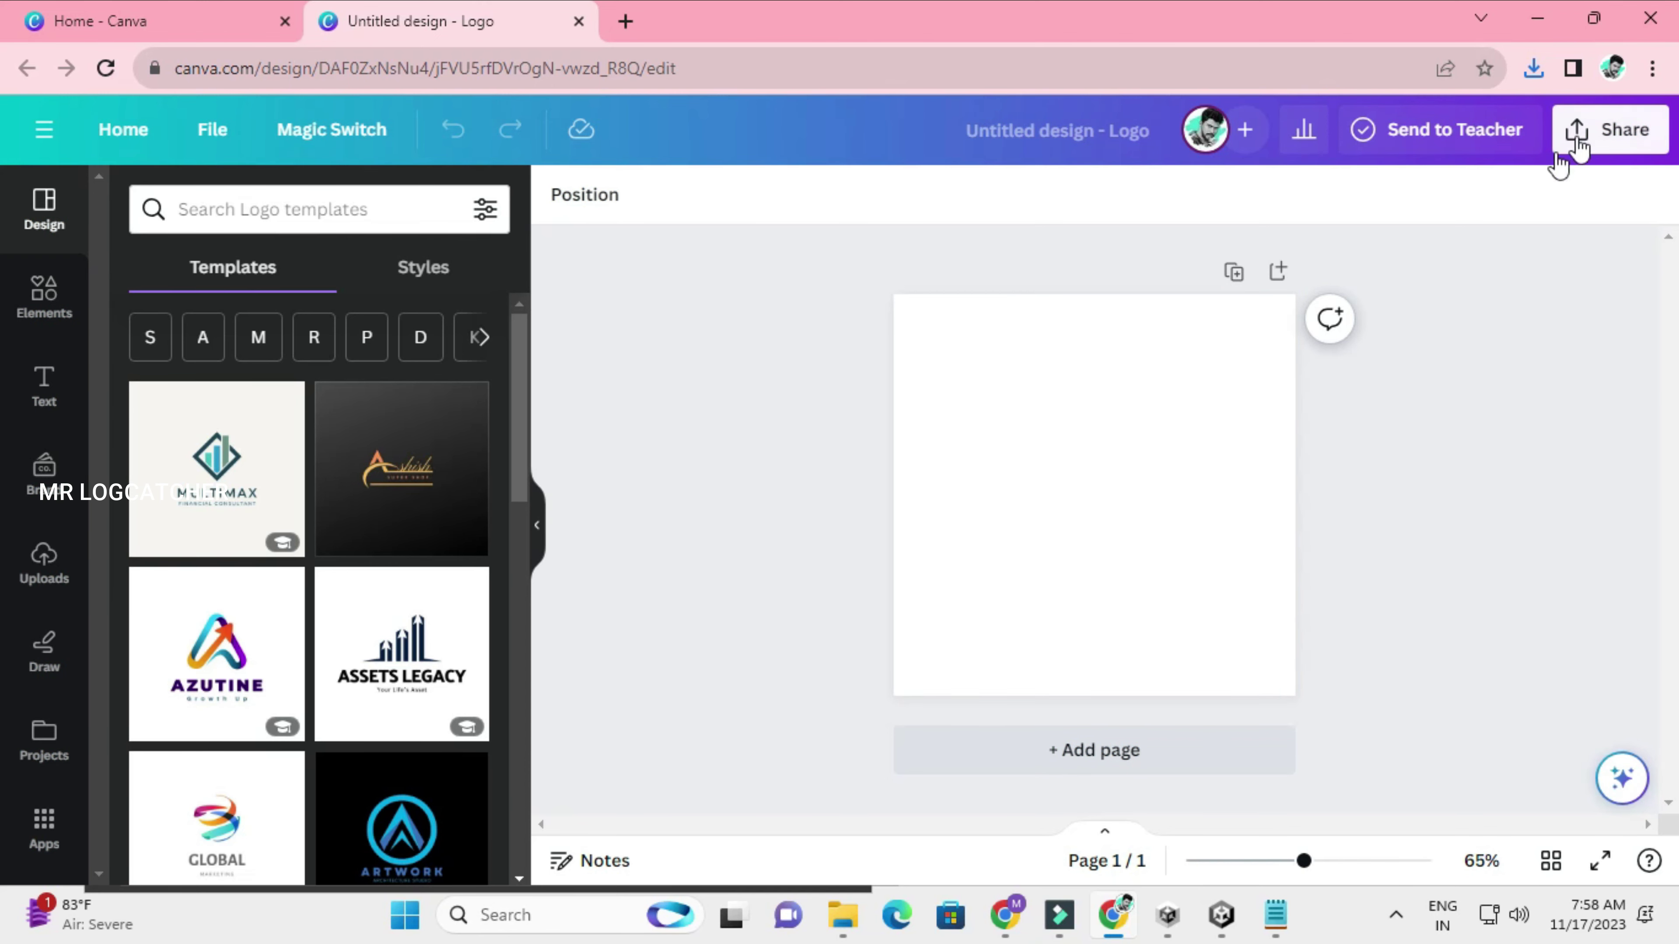
{"action": "left_click", "coordinate": [1162, 447]}
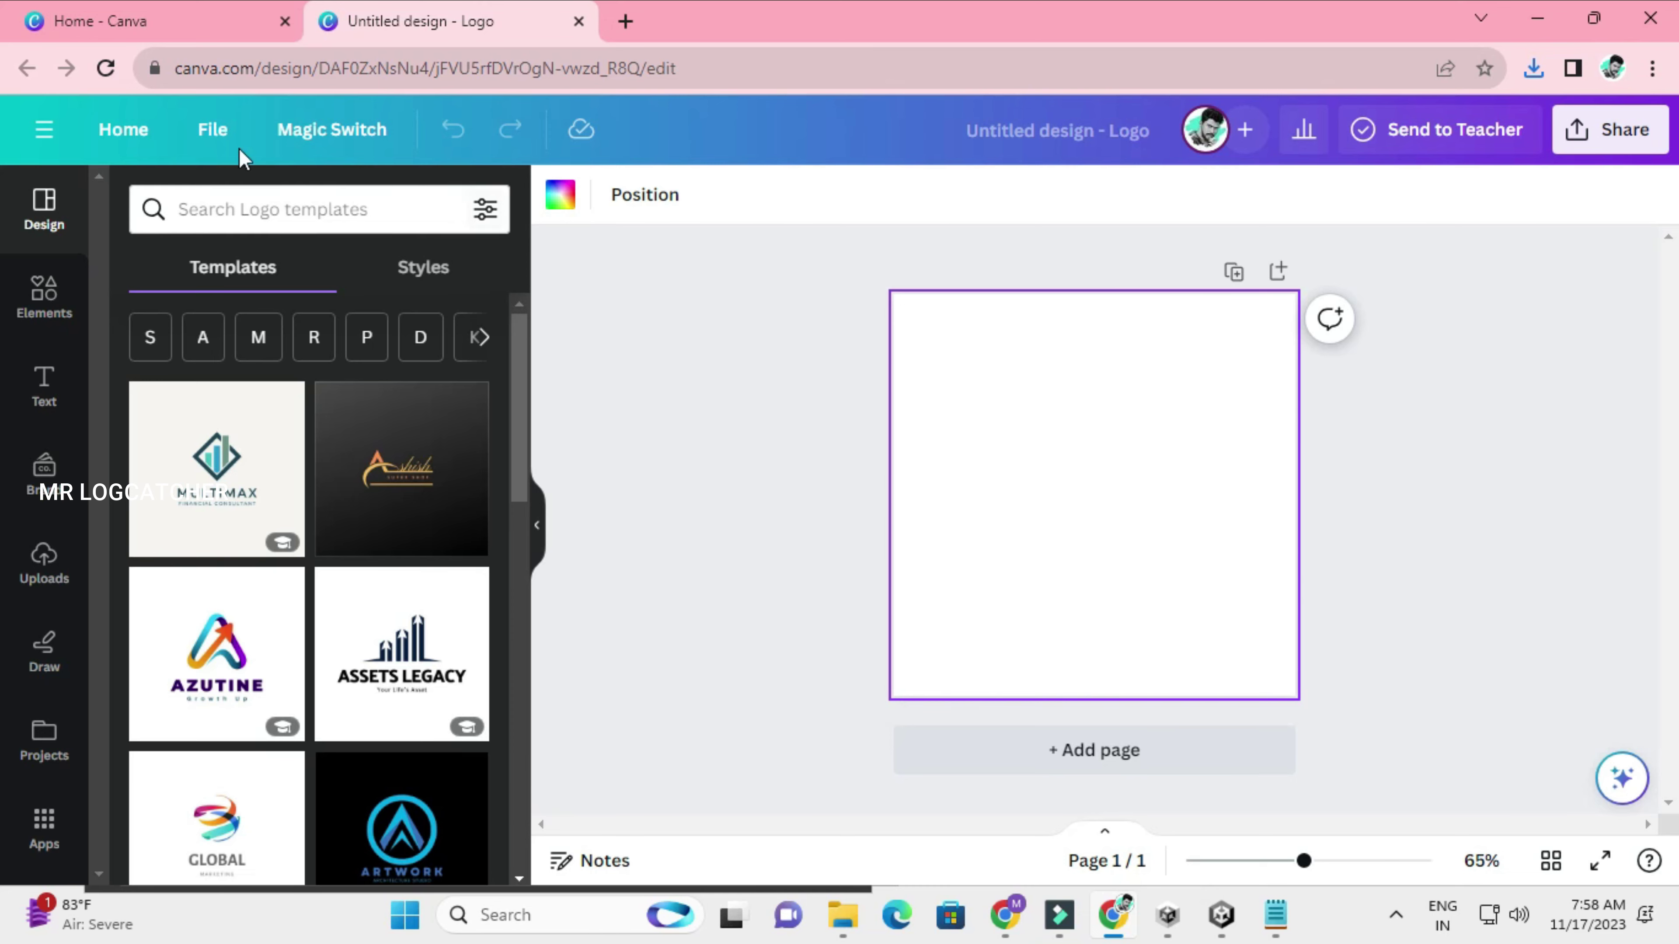
{"action": "left_click", "coordinate": [213, 133]}
{"action": "left_click", "coordinate": [741, 412]}
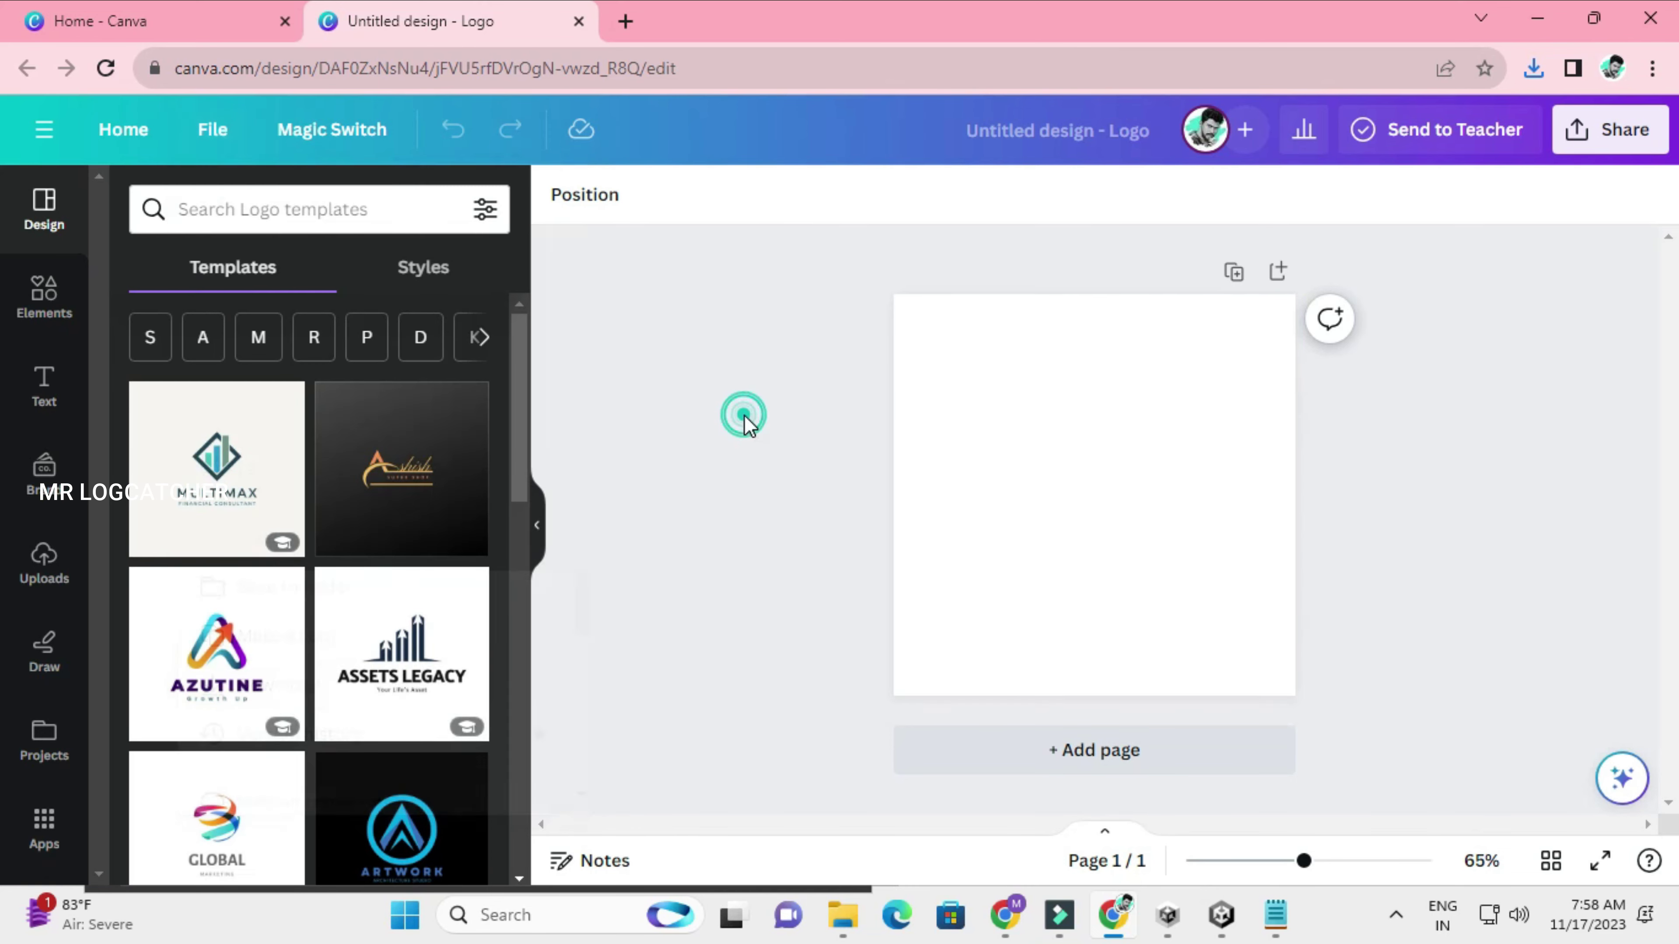
- Search Elements for 'football' and place the sketched soccer-ball graphic on the logo page
{"action": "left_click", "coordinate": [251, 205]}
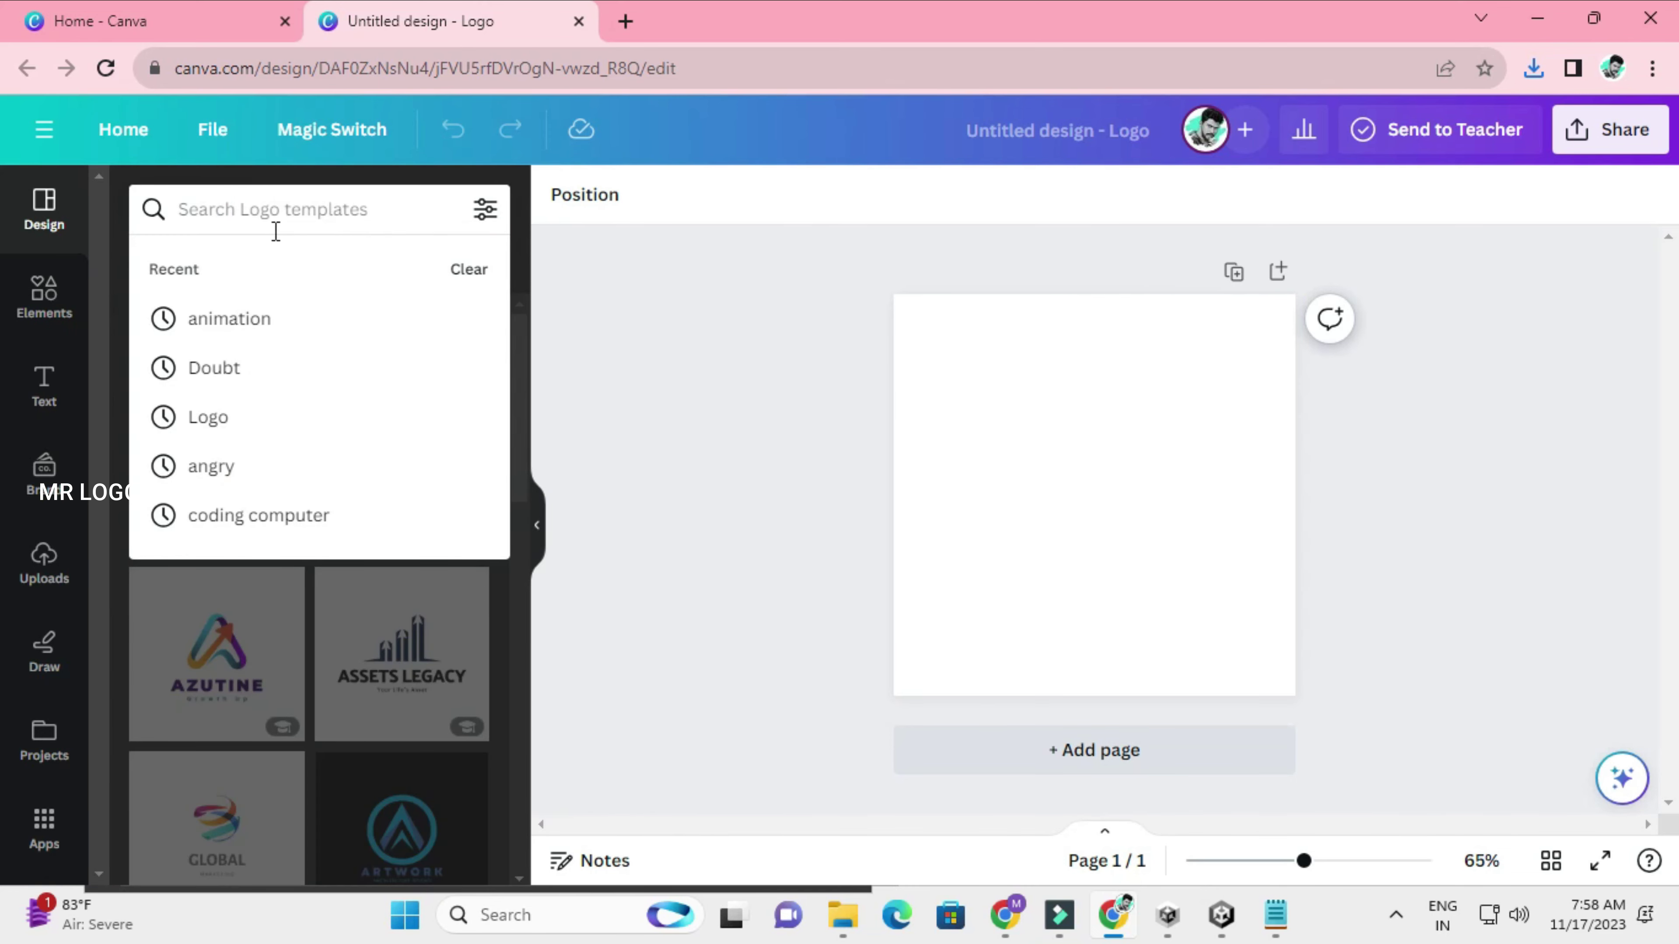
{"action": "left_click", "coordinate": [19, 310]}
{"action": "left_click", "coordinate": [333, 213]}
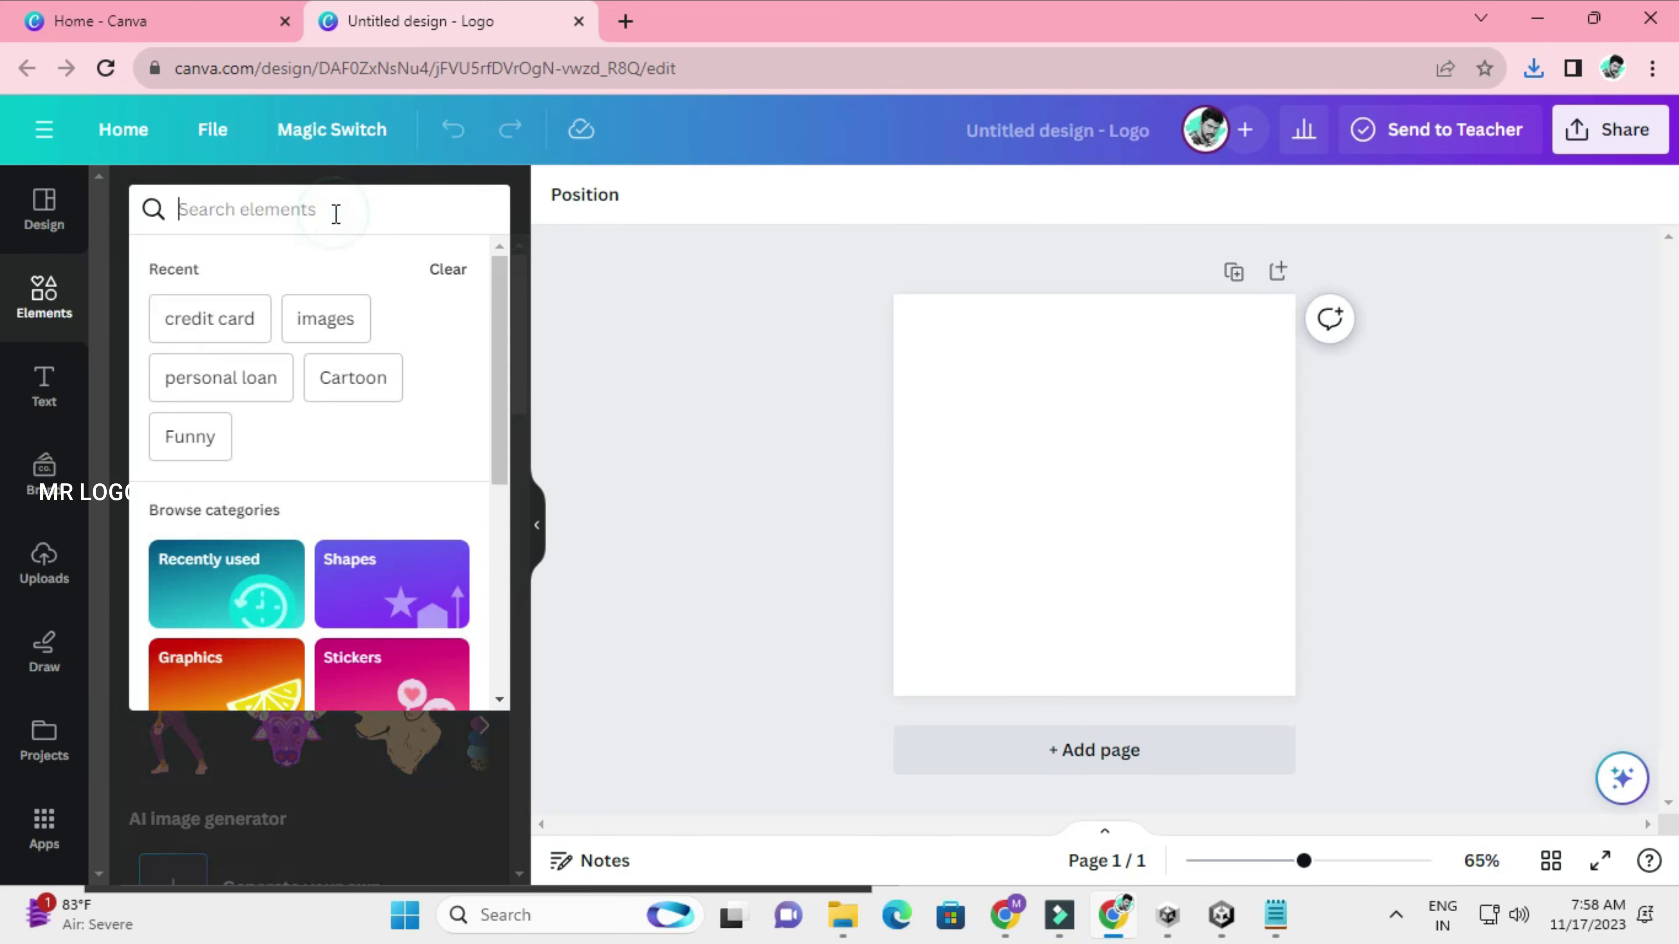
{"action": "type", "text": "footba"}
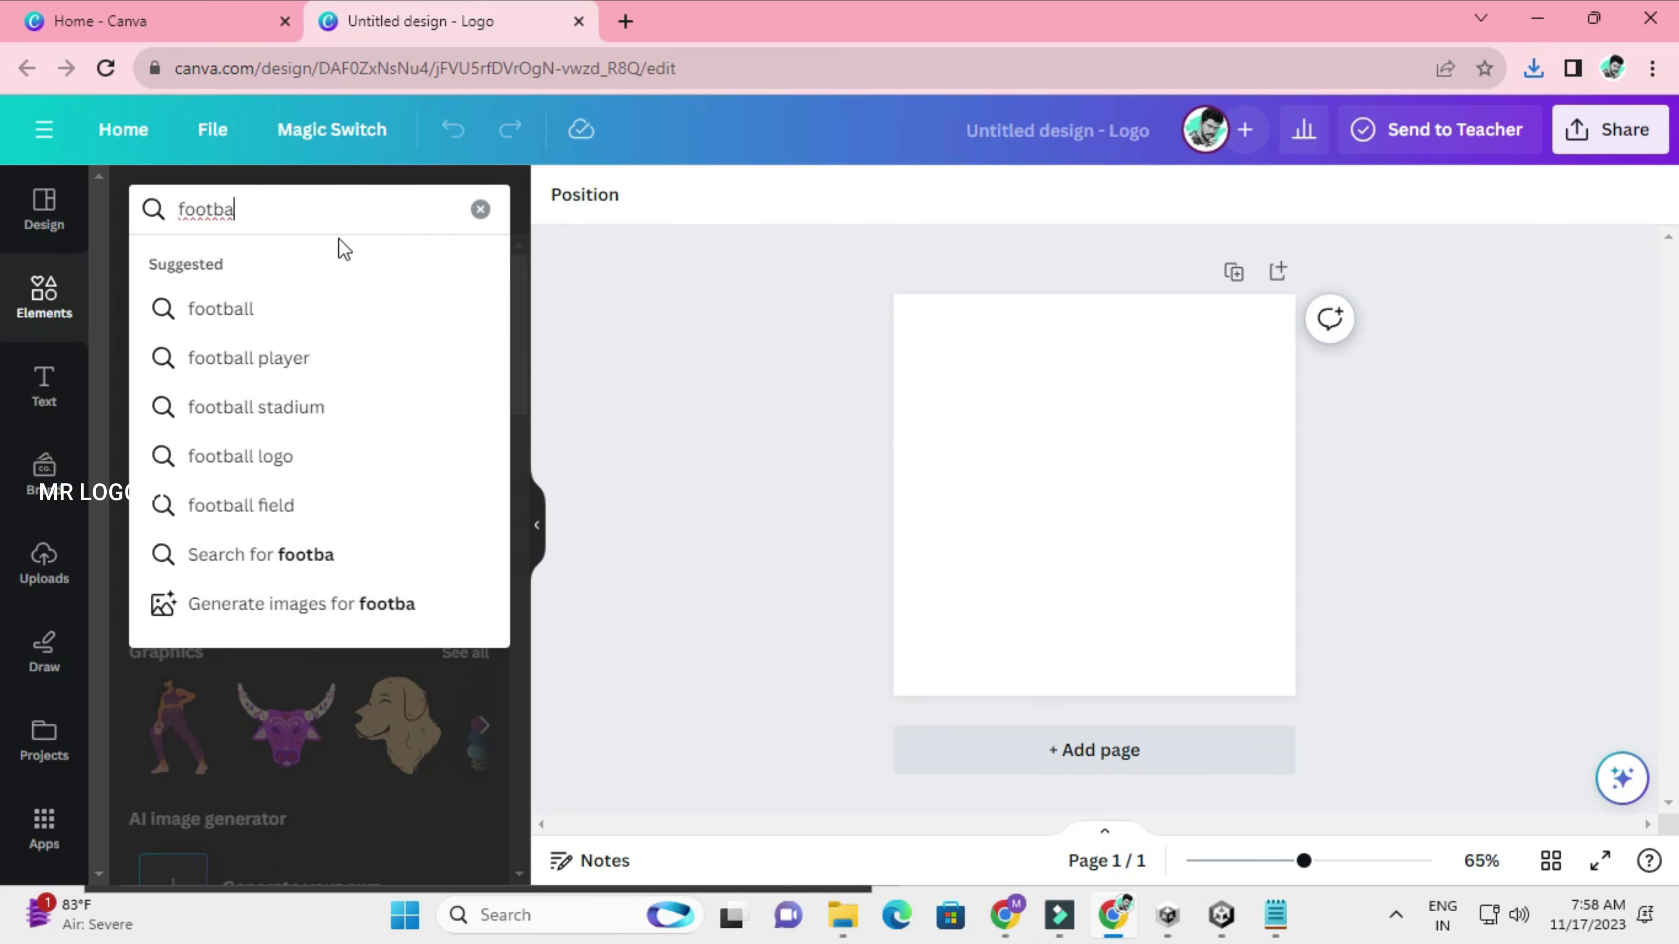
{"action": "left_click", "coordinate": [295, 317]}
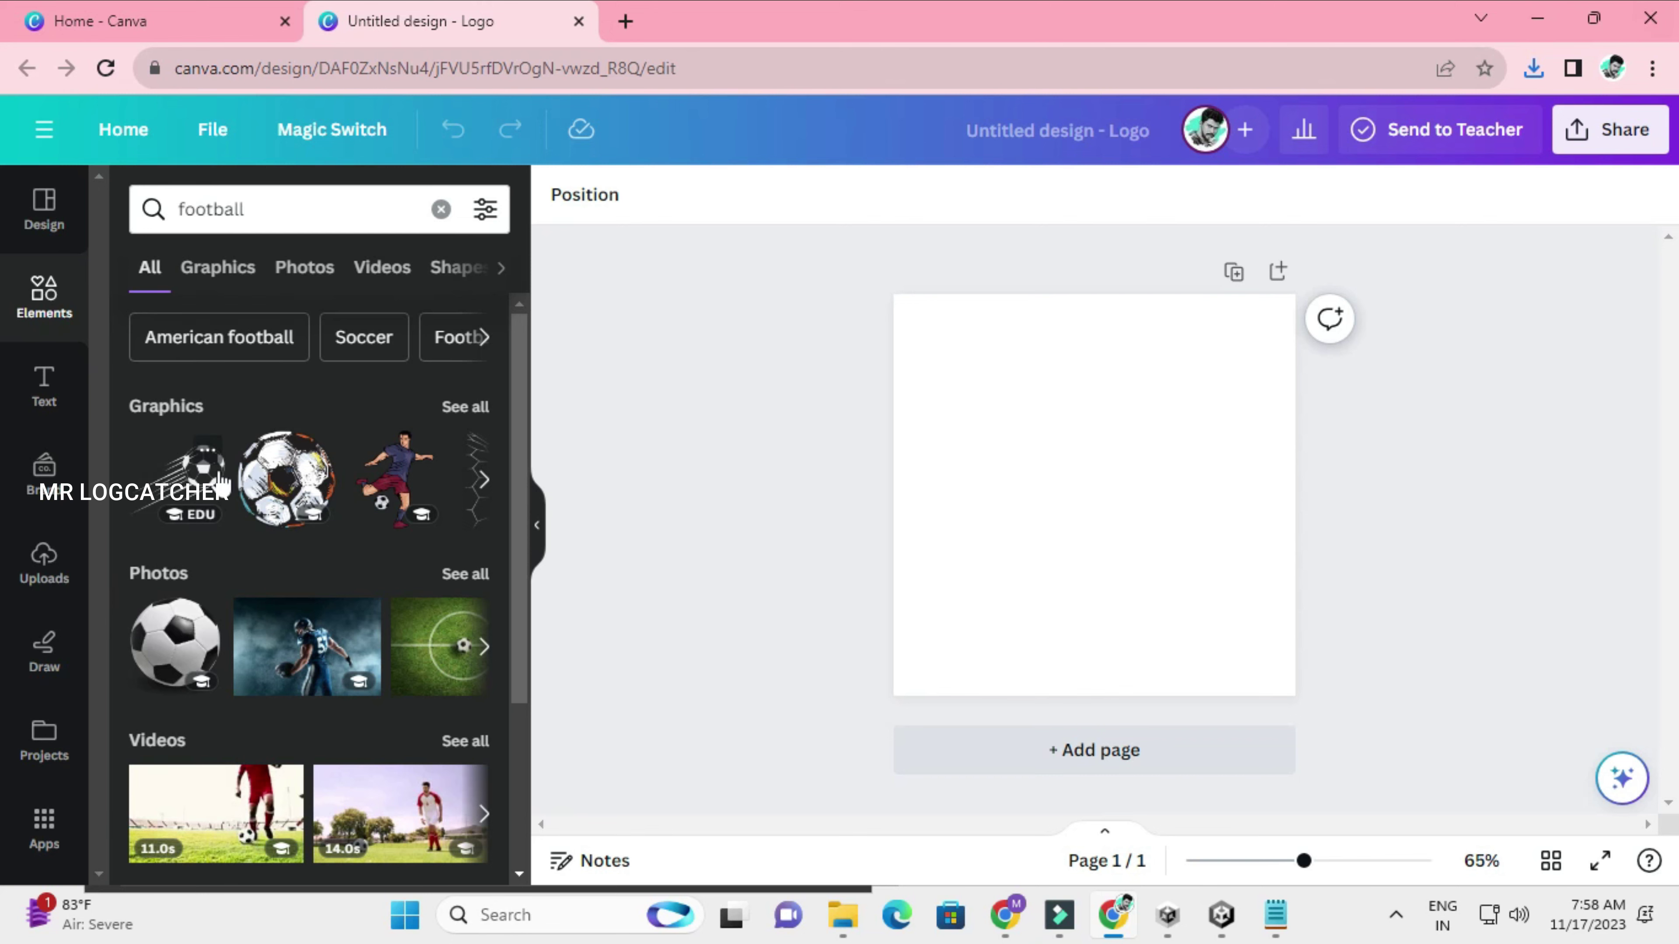
{"action": "left_click", "coordinate": [285, 477]}
{"action": "left_click", "coordinate": [1429, 488]}
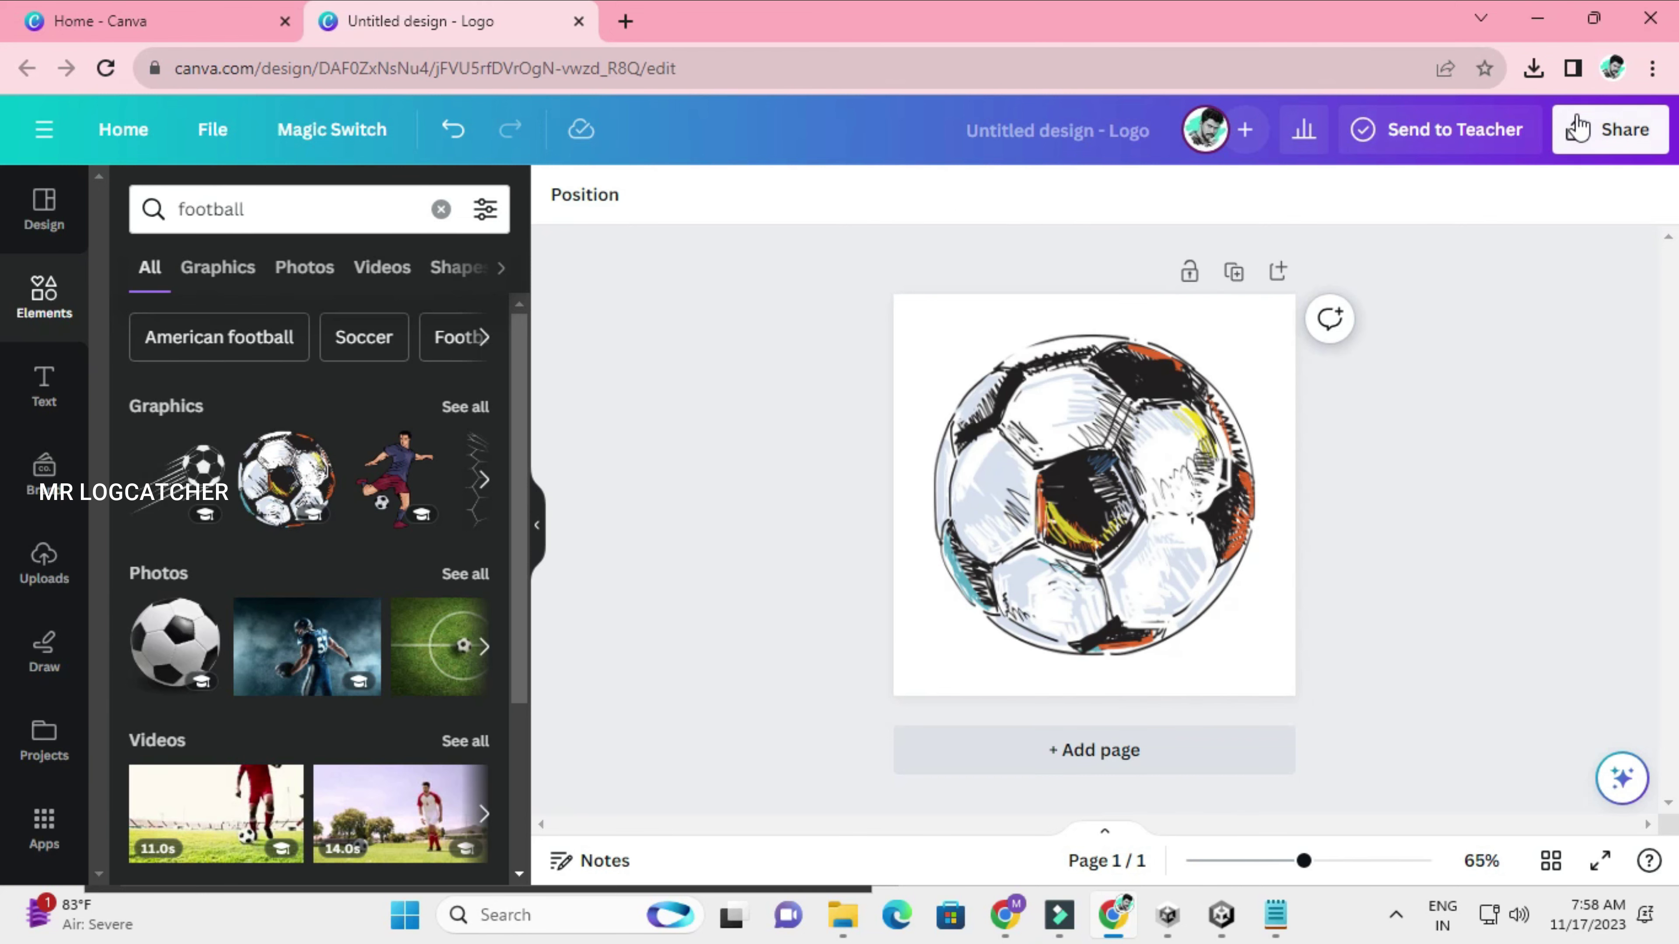
{"action": "left_click", "coordinate": [948, 334]}
{"action": "left_click", "coordinate": [945, 299]}
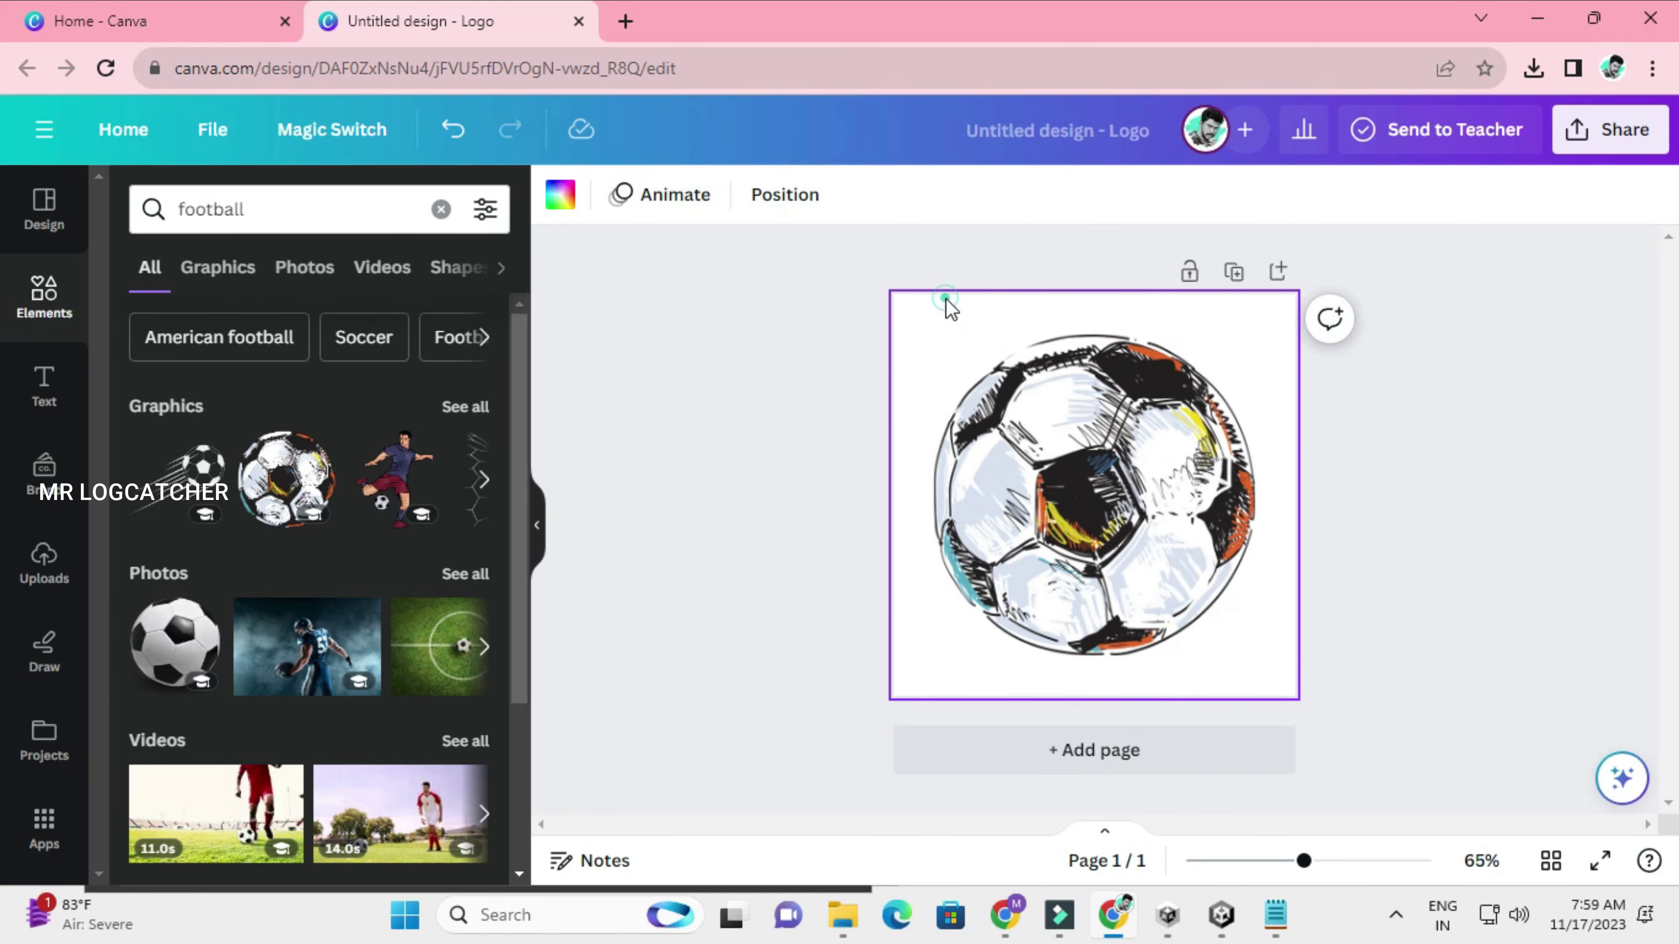
{"action": "left_click", "coordinate": [941, 335]}
{"action": "left_click", "coordinate": [929, 319]}
- Download the logo as a 500 × 500 PNG, Untitled design.png
{"action": "left_click", "coordinate": [1581, 142]}
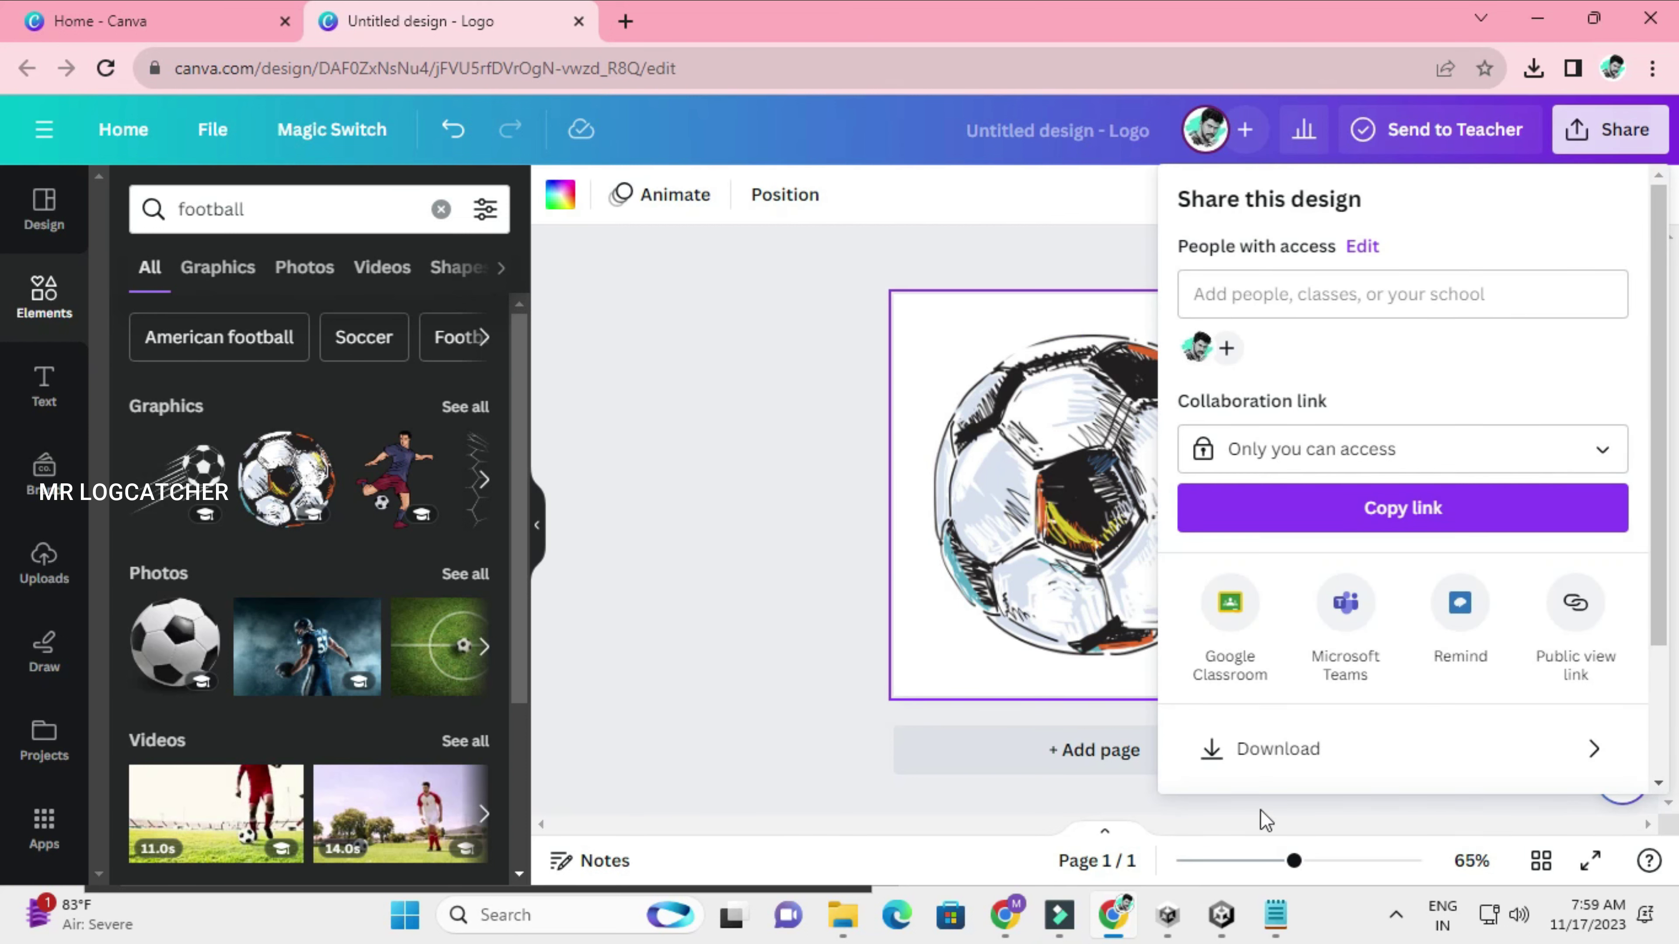
{"action": "scroll", "coordinate": [1421, 694], "scroll_direction": "down", "scroll_amount": 3}
{"action": "left_click", "coordinate": [1361, 571]}
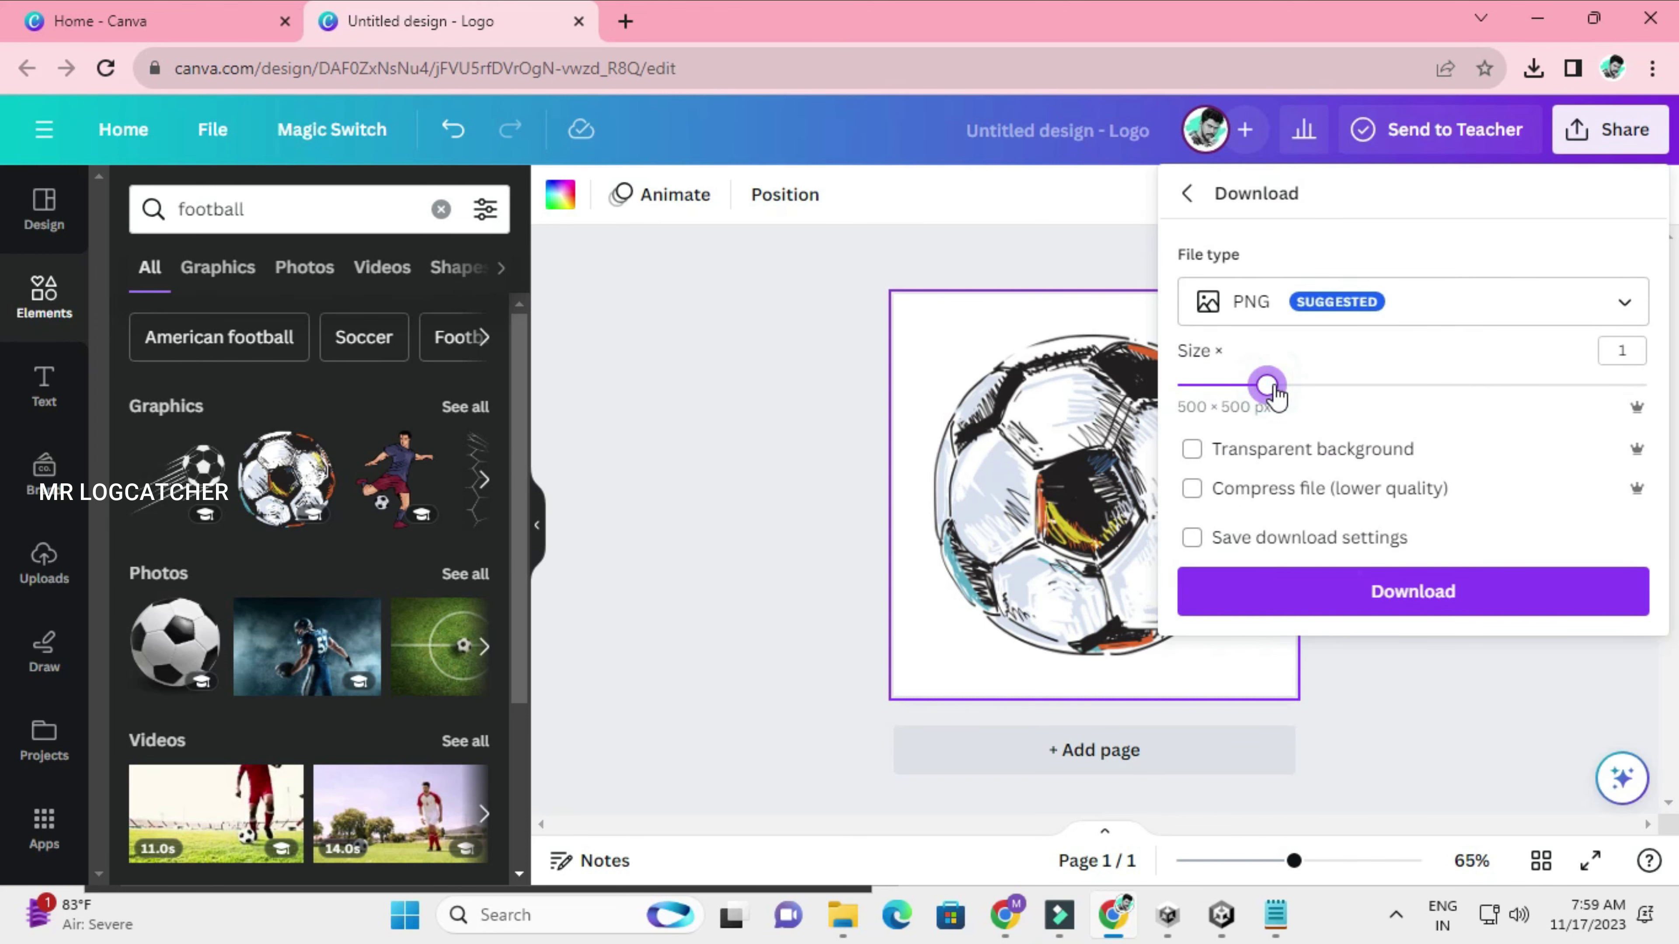
{"action": "left_click", "coordinate": [1424, 590]}
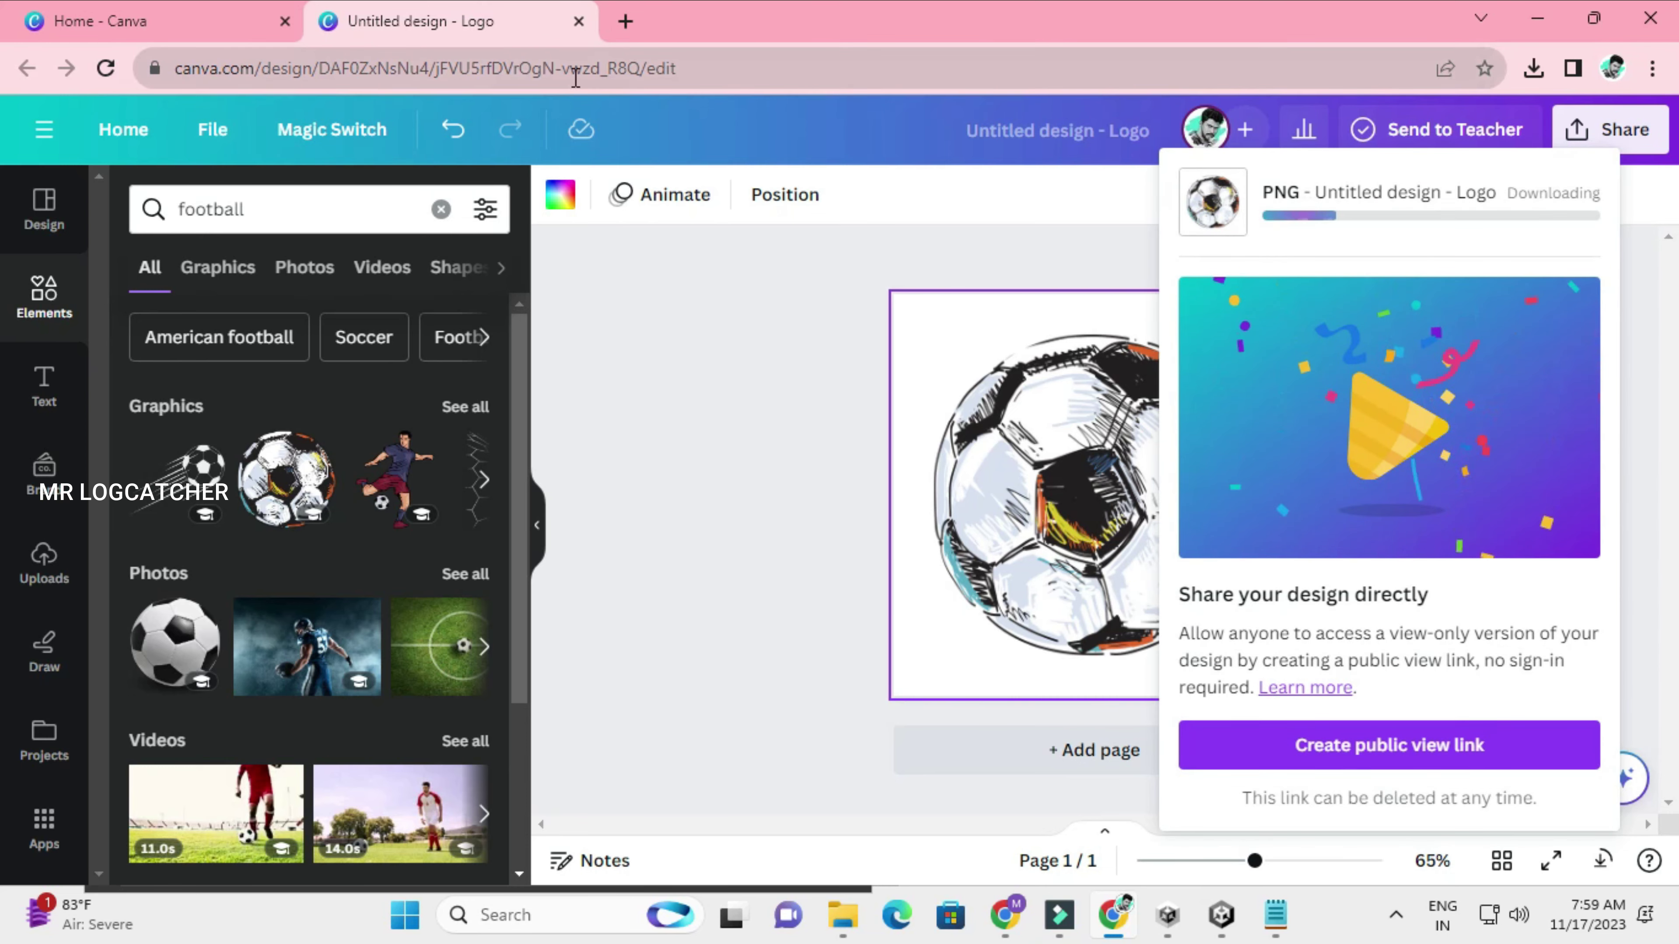
{"action": "left_click", "coordinate": [625, 21]}
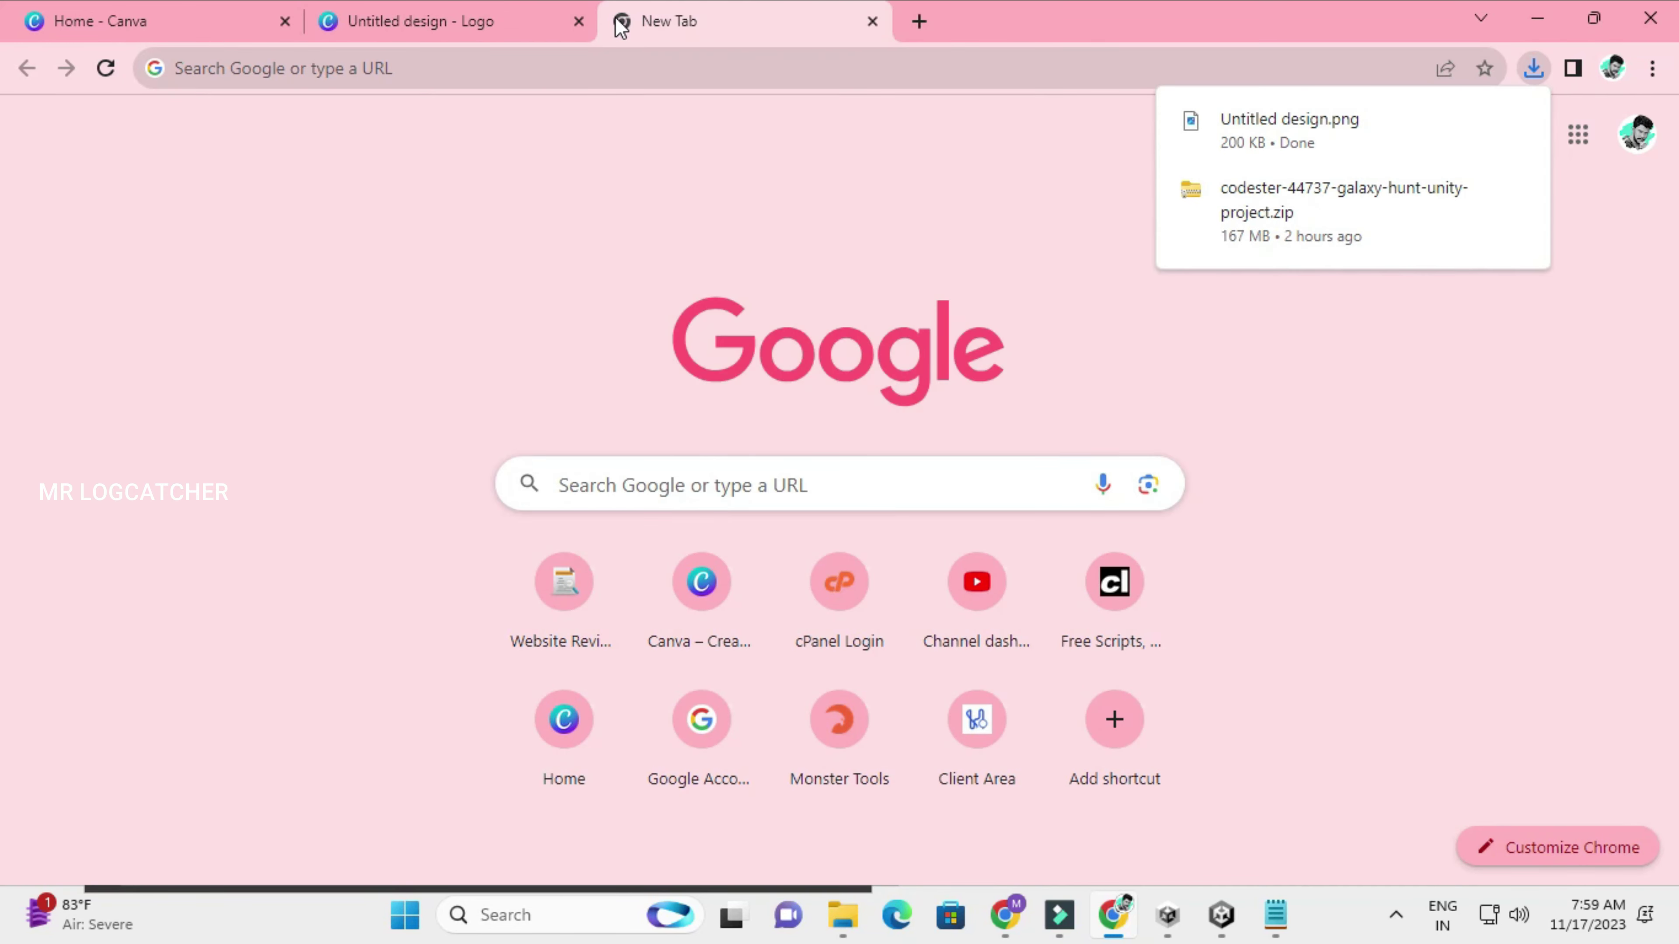
- Search the web for 'png resize' and open iLoveIMG's Resize PNG page
{"action": "left_click", "coordinate": [598, 66]}
{"action": "type", "text": "pn"}
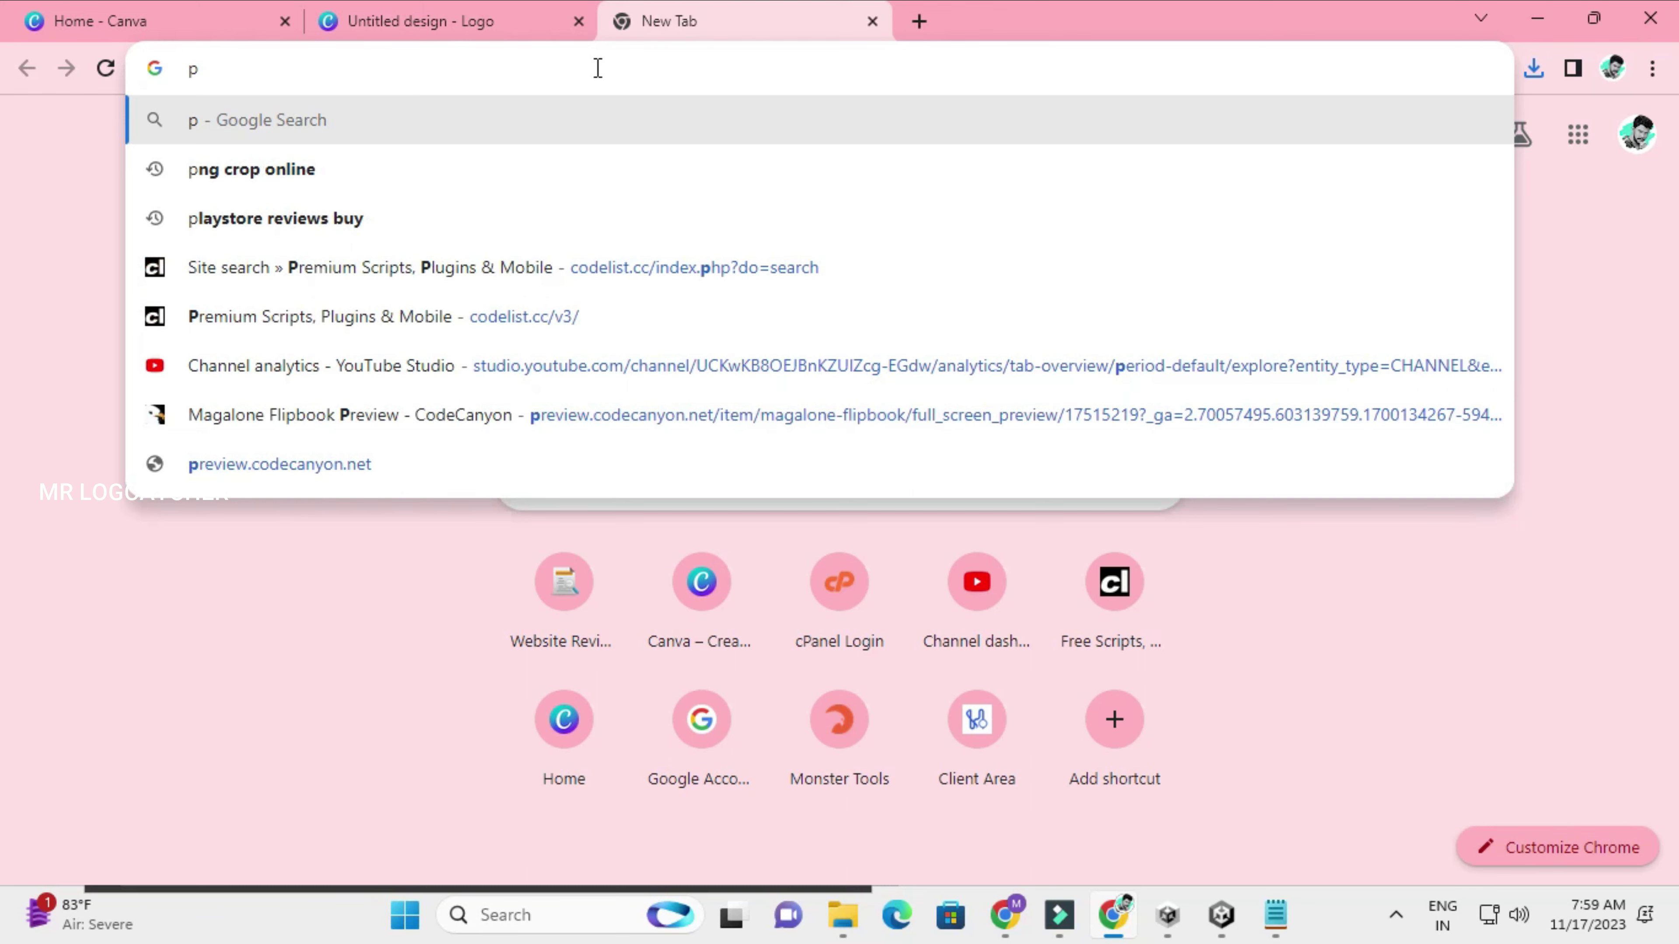
{"action": "type", "text": "g"}
{"action": "key", "text": "BackSpace"}
{"action": "type", "text": "n"}
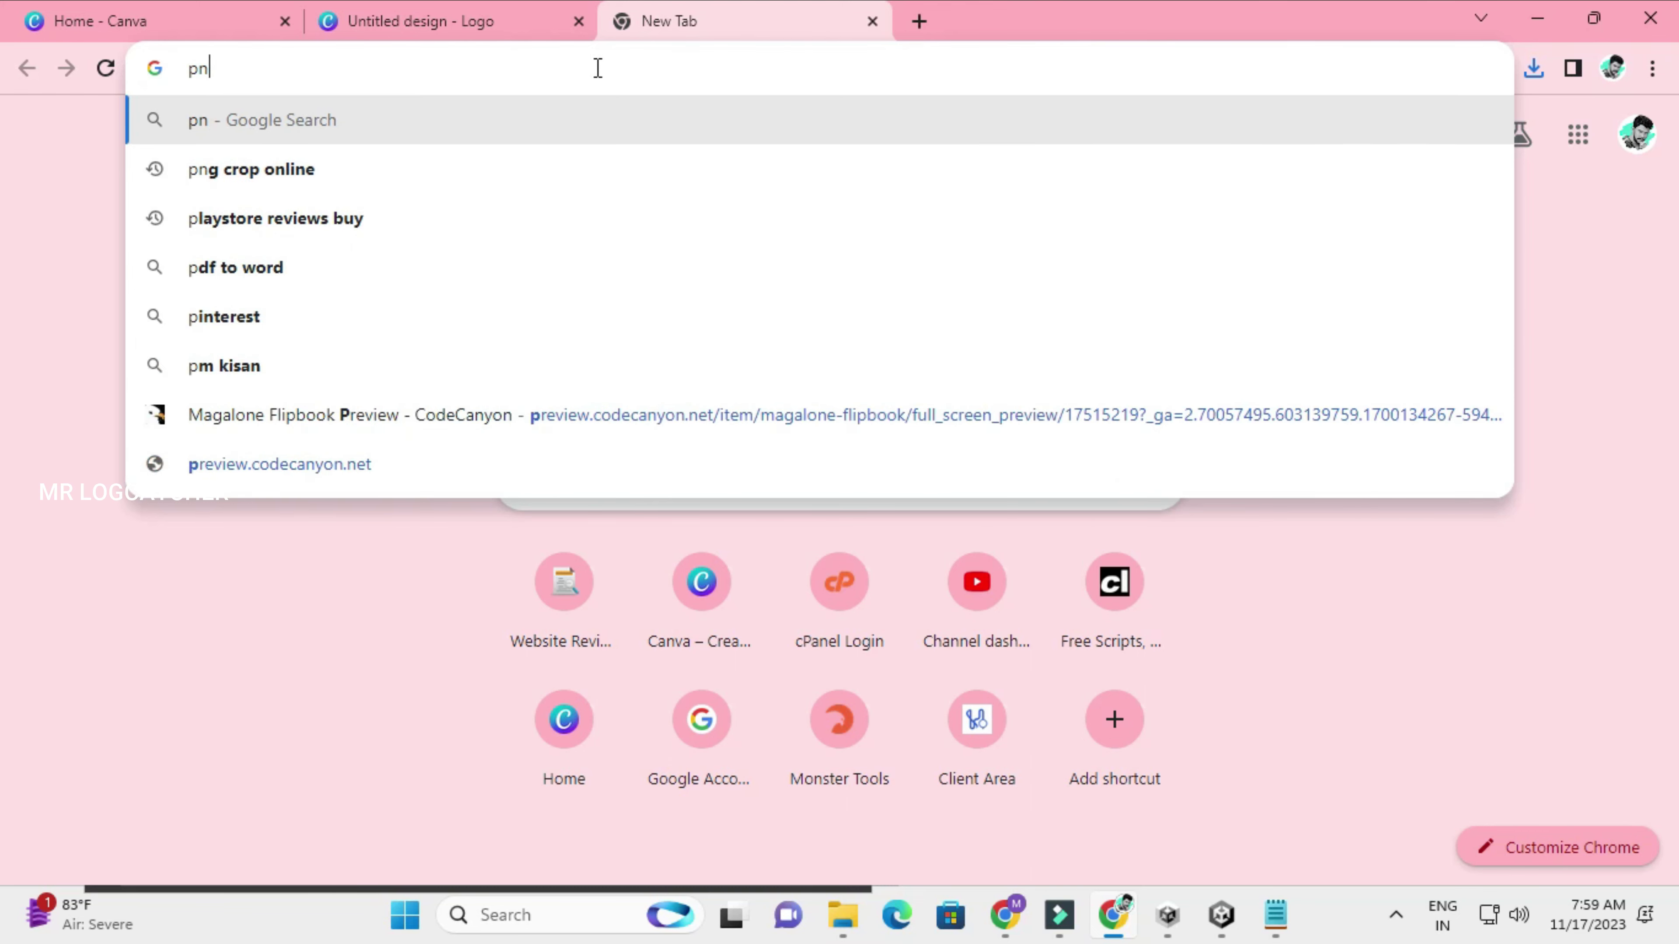
{"action": "type", "text": "g re"}
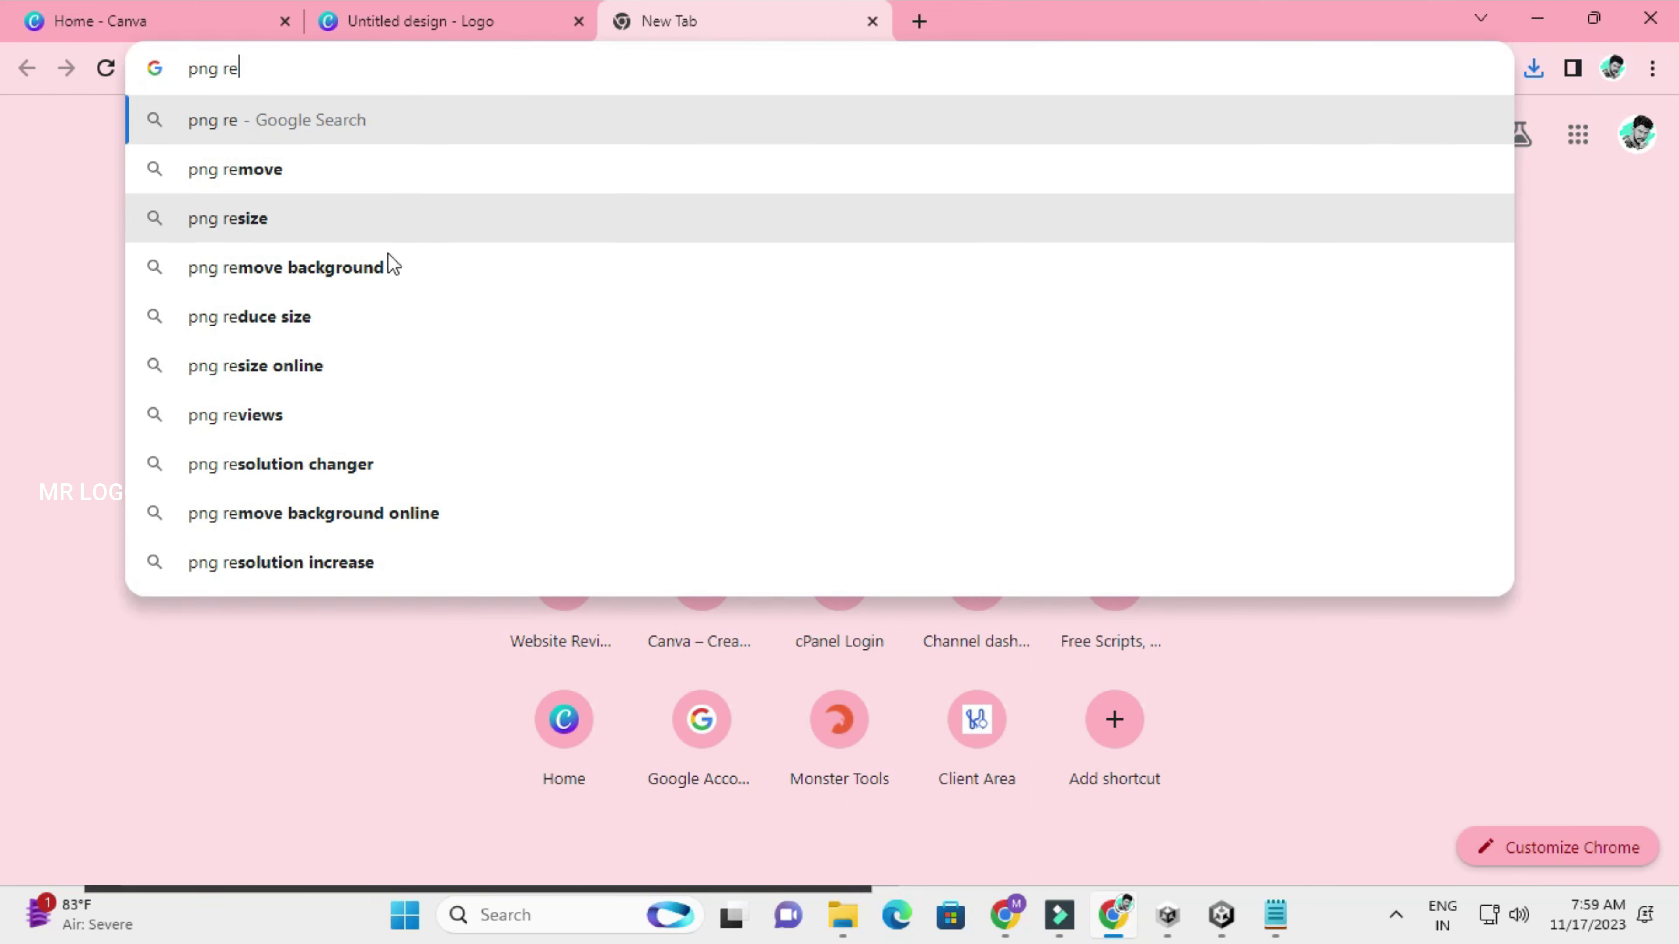
{"action": "key", "text": "Down"}
{"action": "key", "text": "Down"}
{"action": "key", "text": "Return"}
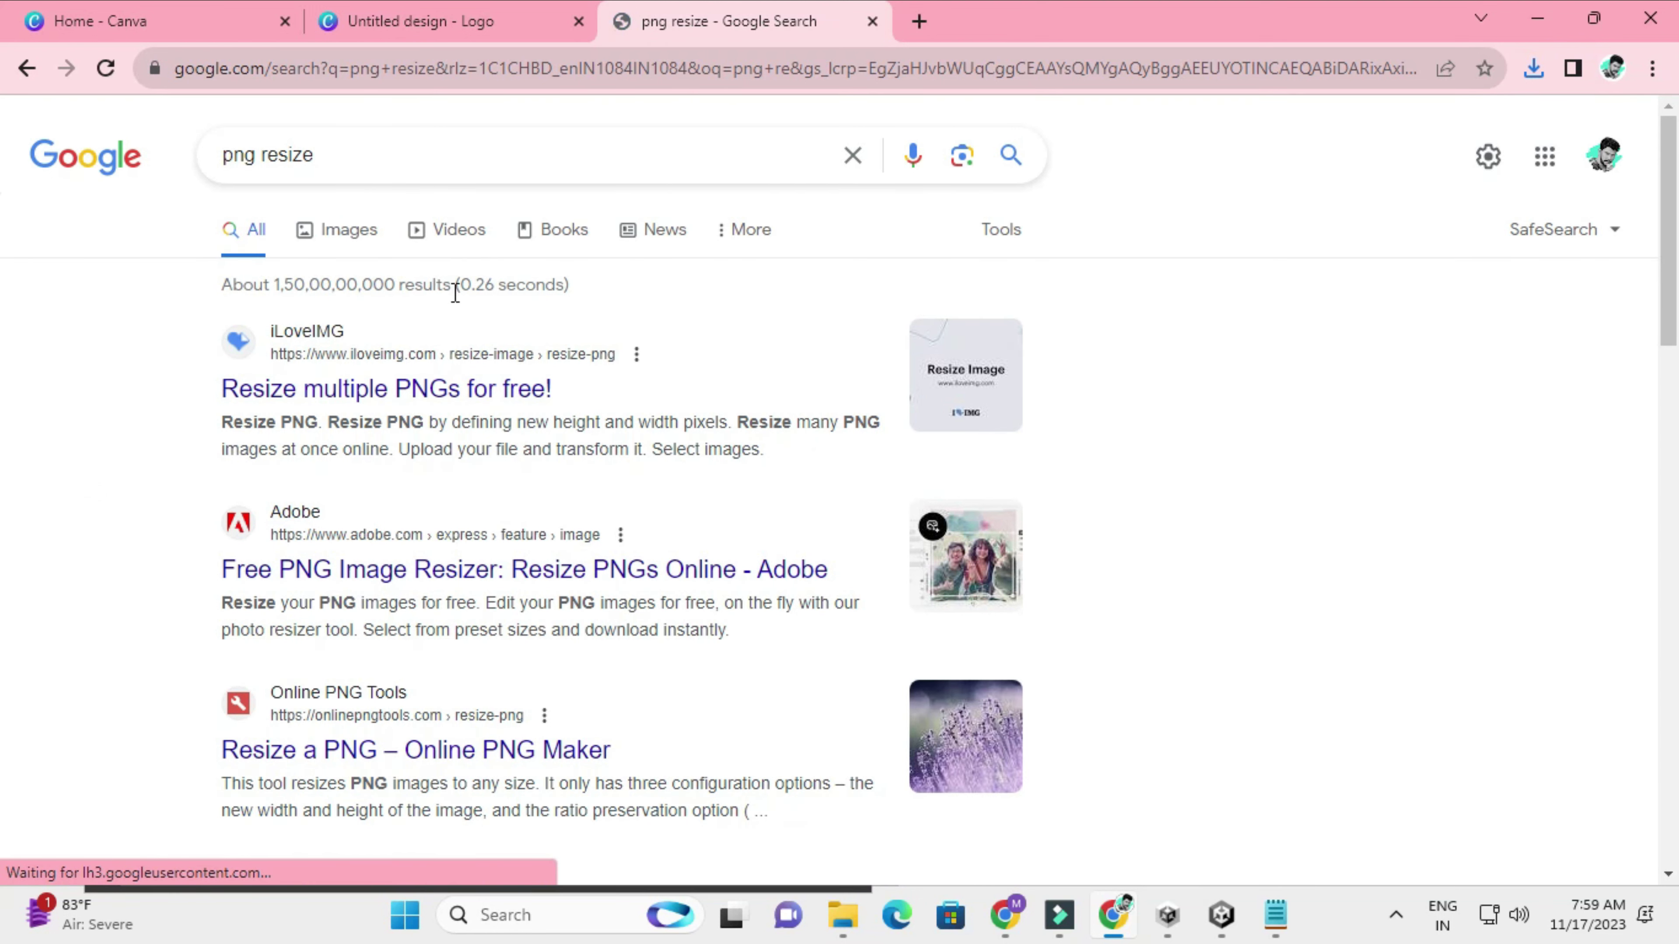
{"action": "left_click", "coordinate": [423, 390]}
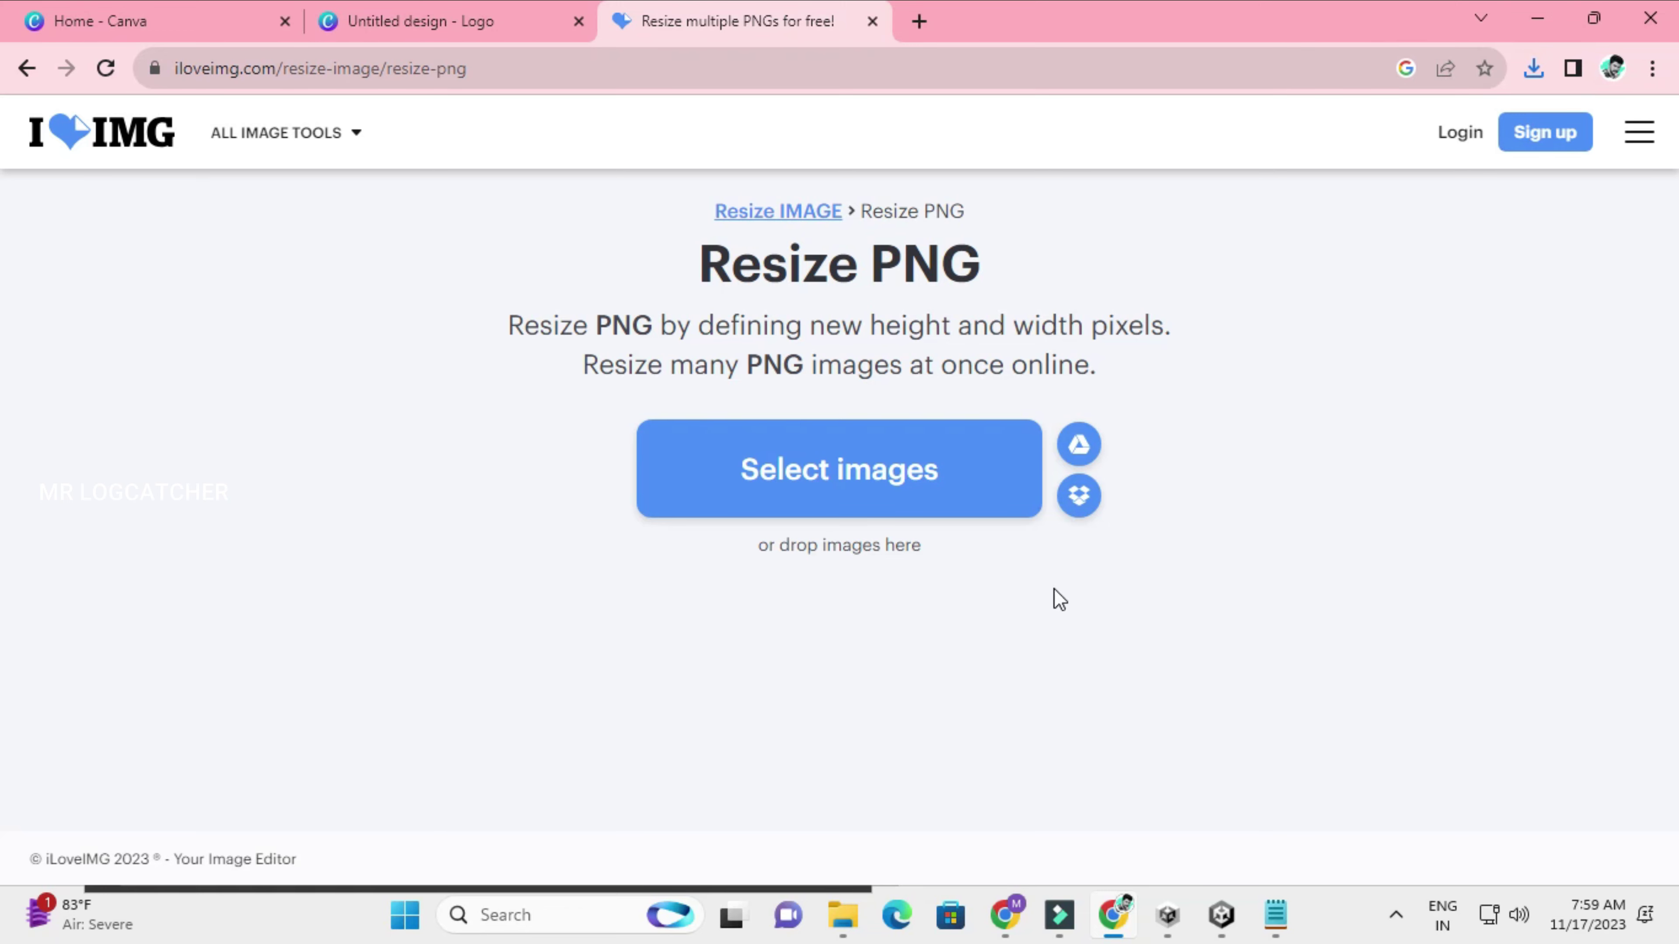
- Resize Untitled design.png to 512 × 512 px, download it, and show it in its folder
{"action": "left_click", "coordinate": [877, 472]}
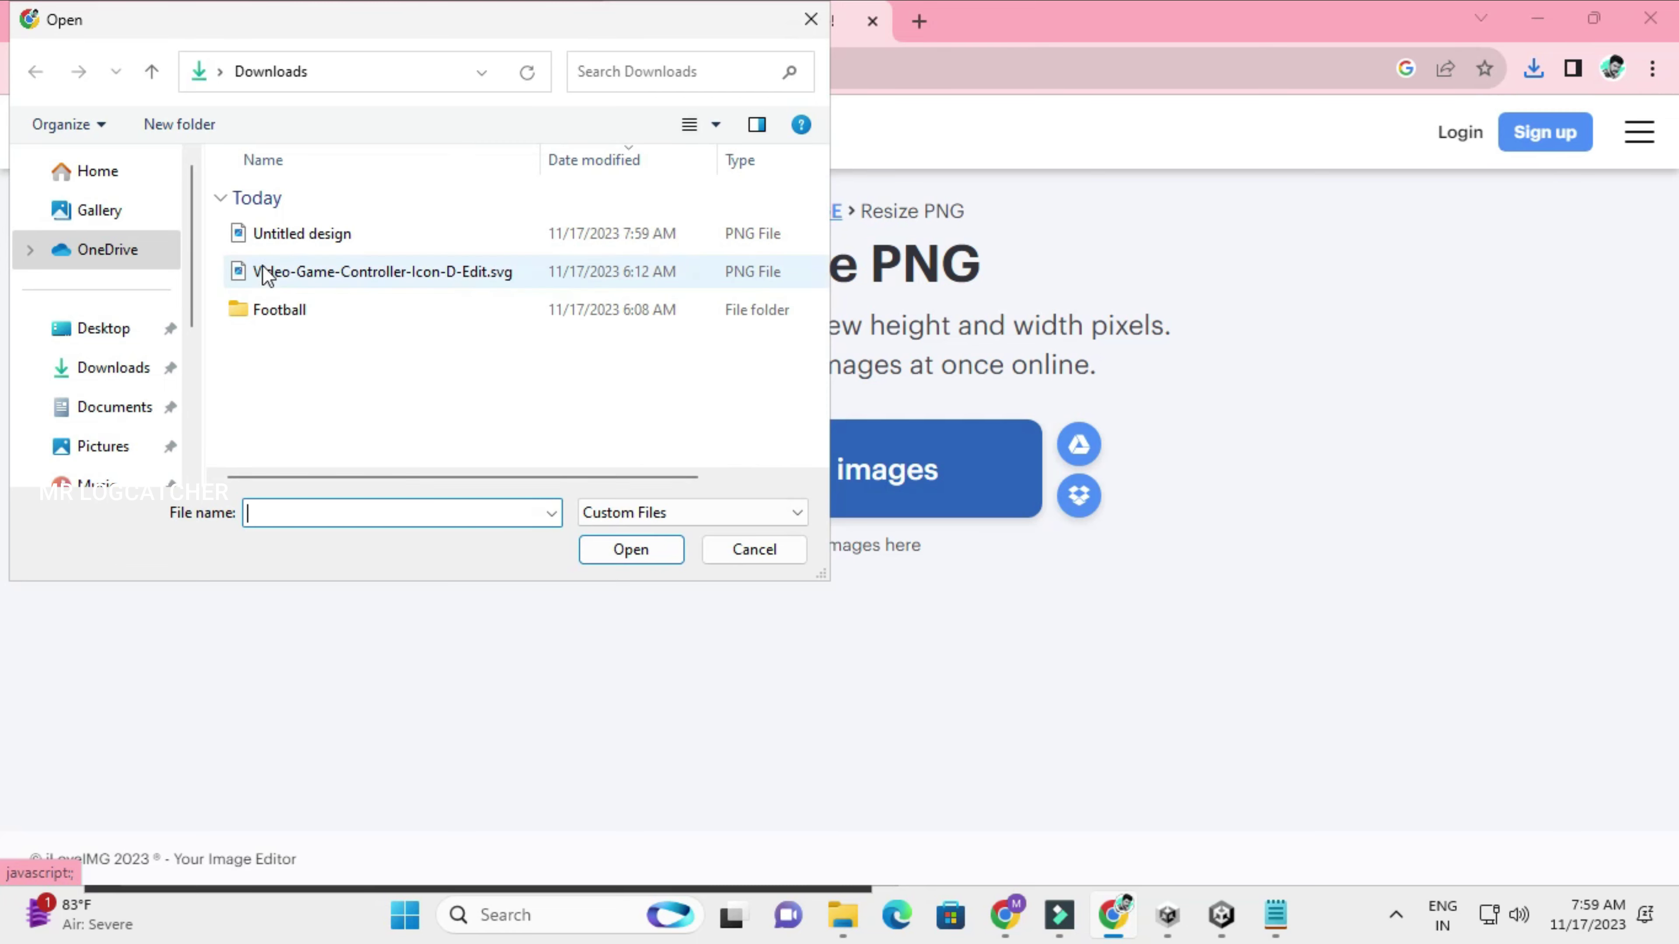
{"action": "left_click", "coordinate": [301, 232]}
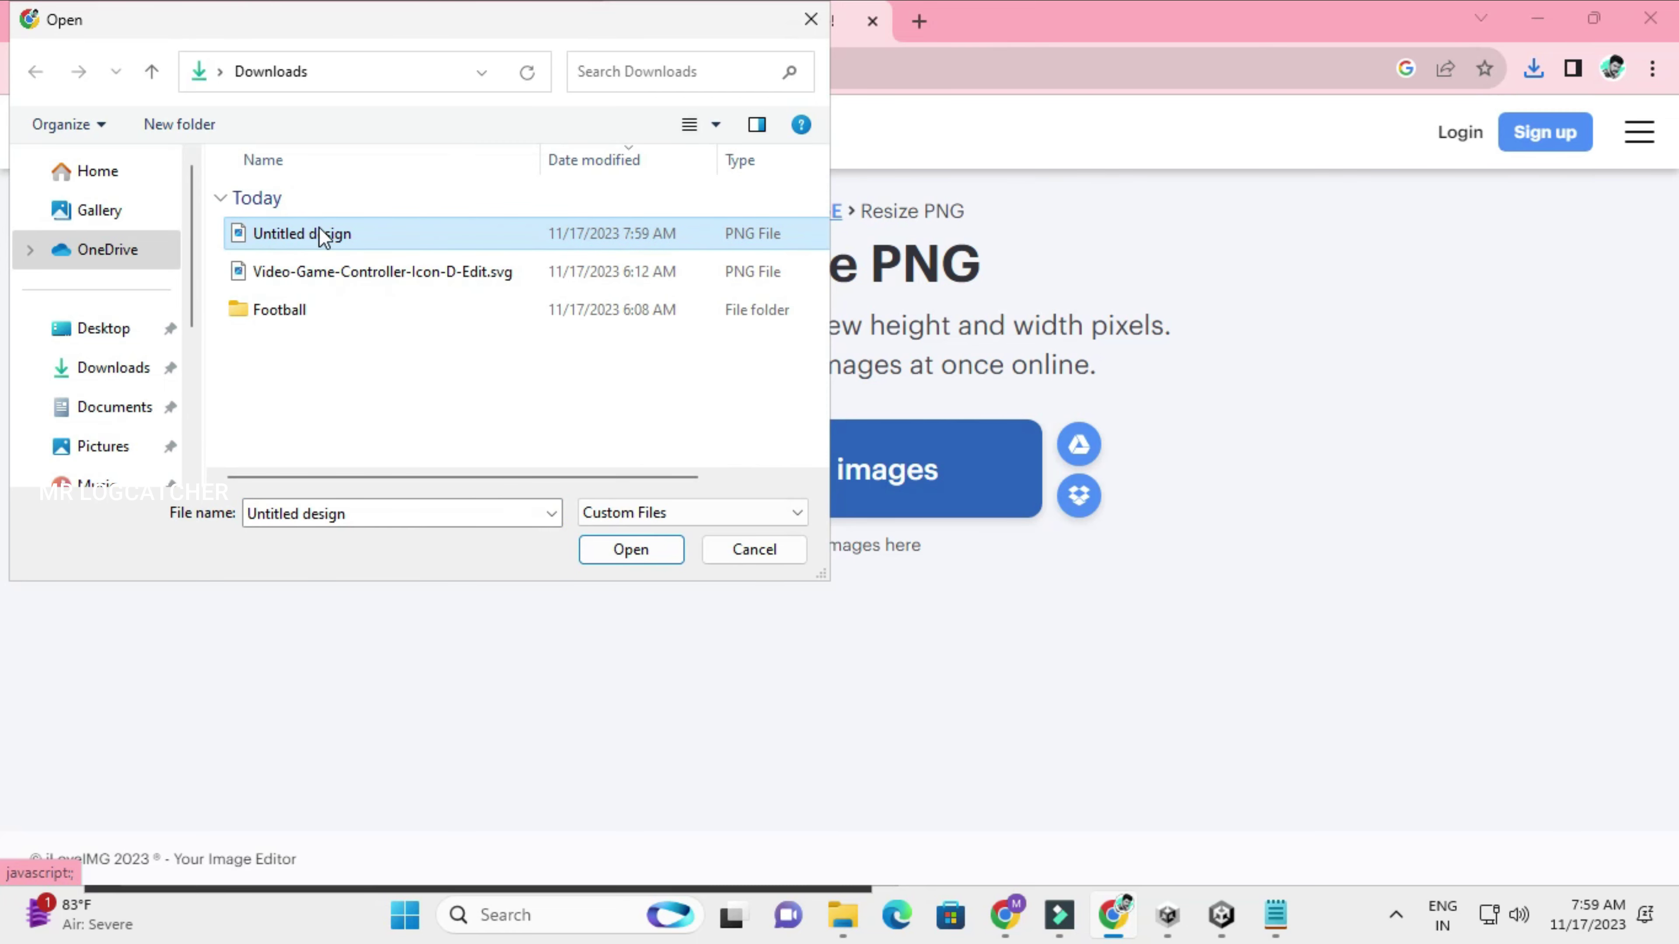
{"action": "double_click", "coordinate": [362, 234]}
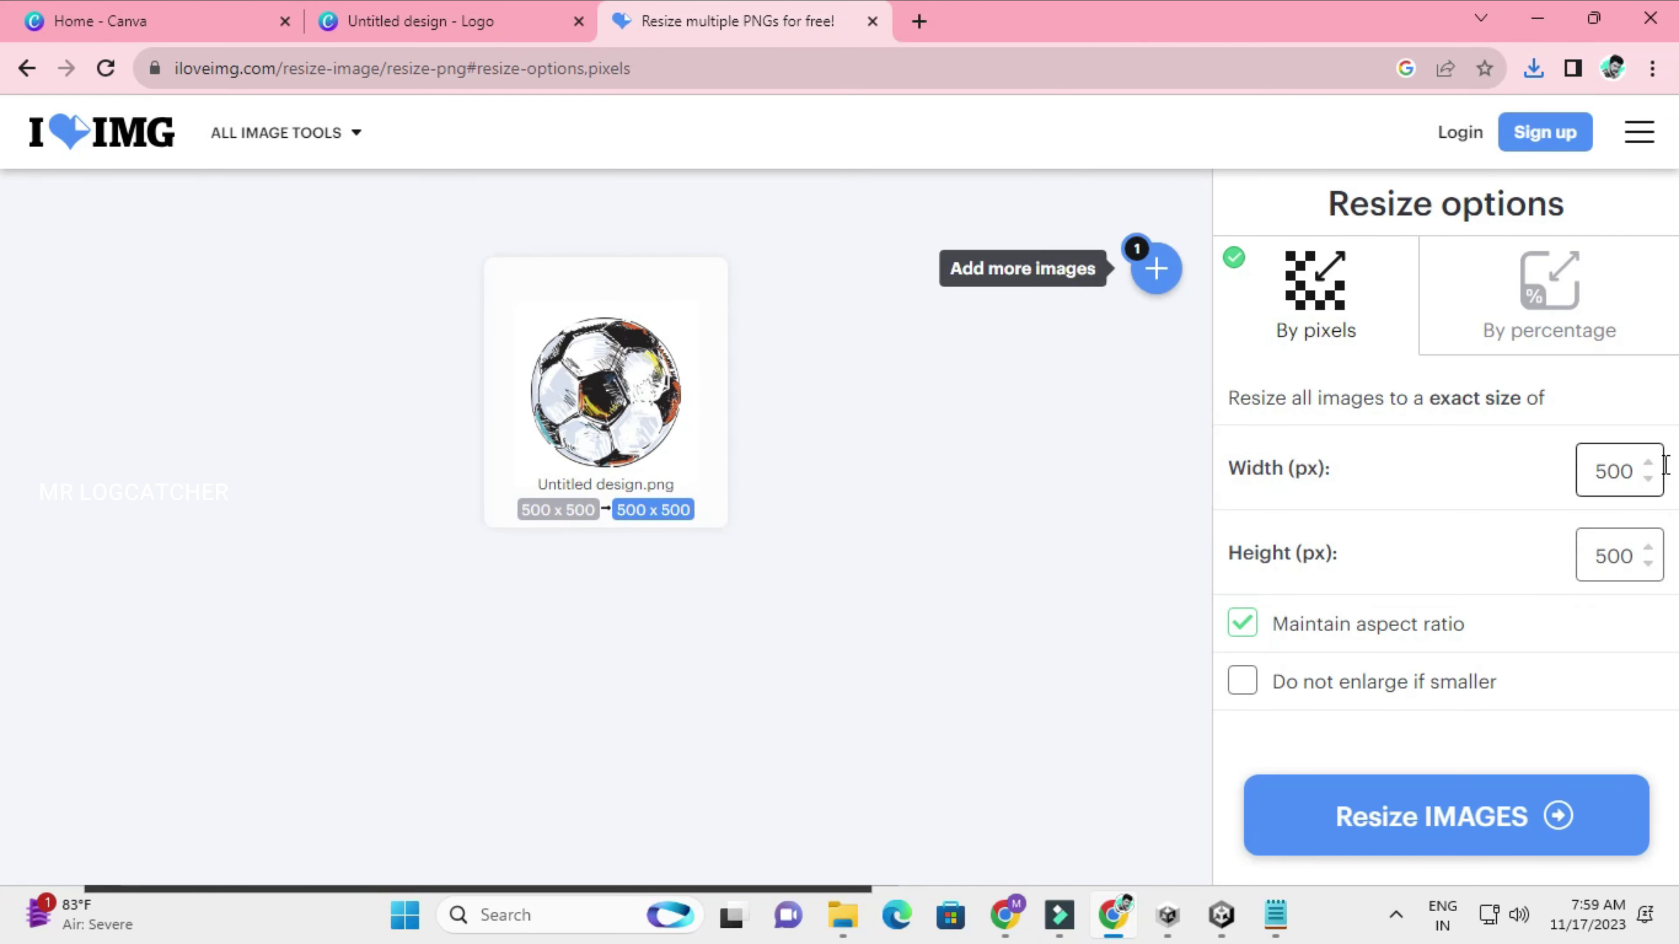
{"action": "double_click", "coordinate": [1625, 470]}
{"action": "type", "text": "512"}
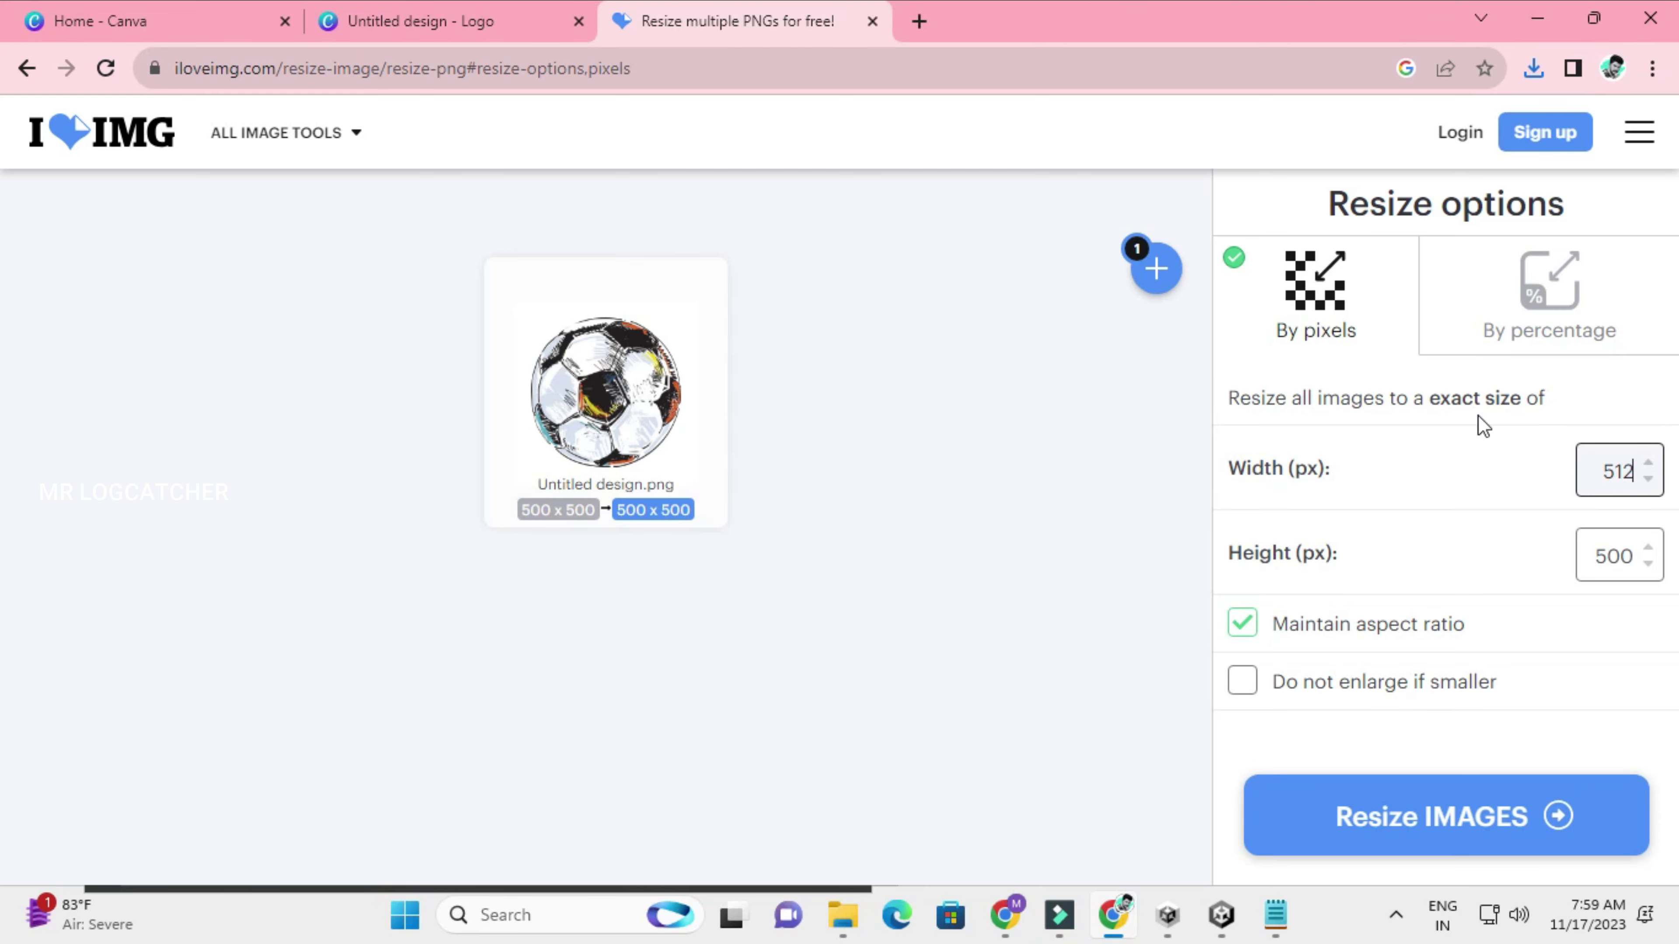
{"action": "left_click", "coordinate": [1486, 508]}
{"action": "left_click", "coordinate": [1498, 860]}
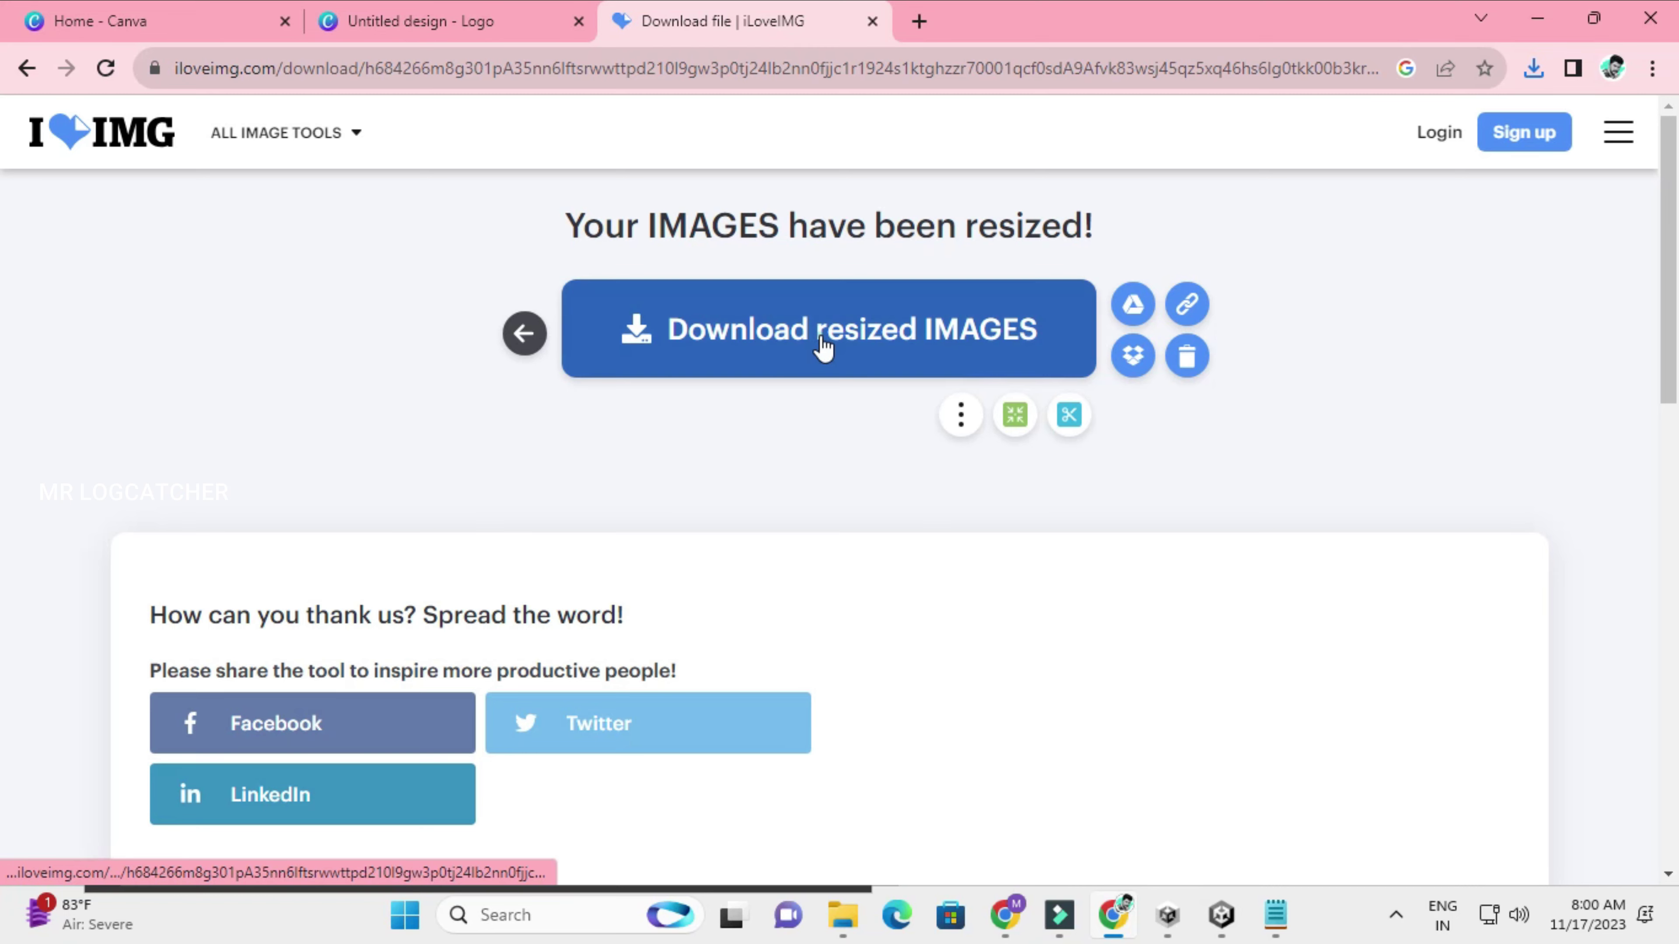
{"action": "left_click", "coordinate": [823, 347]}
{"action": "left_click", "coordinate": [1474, 122]}
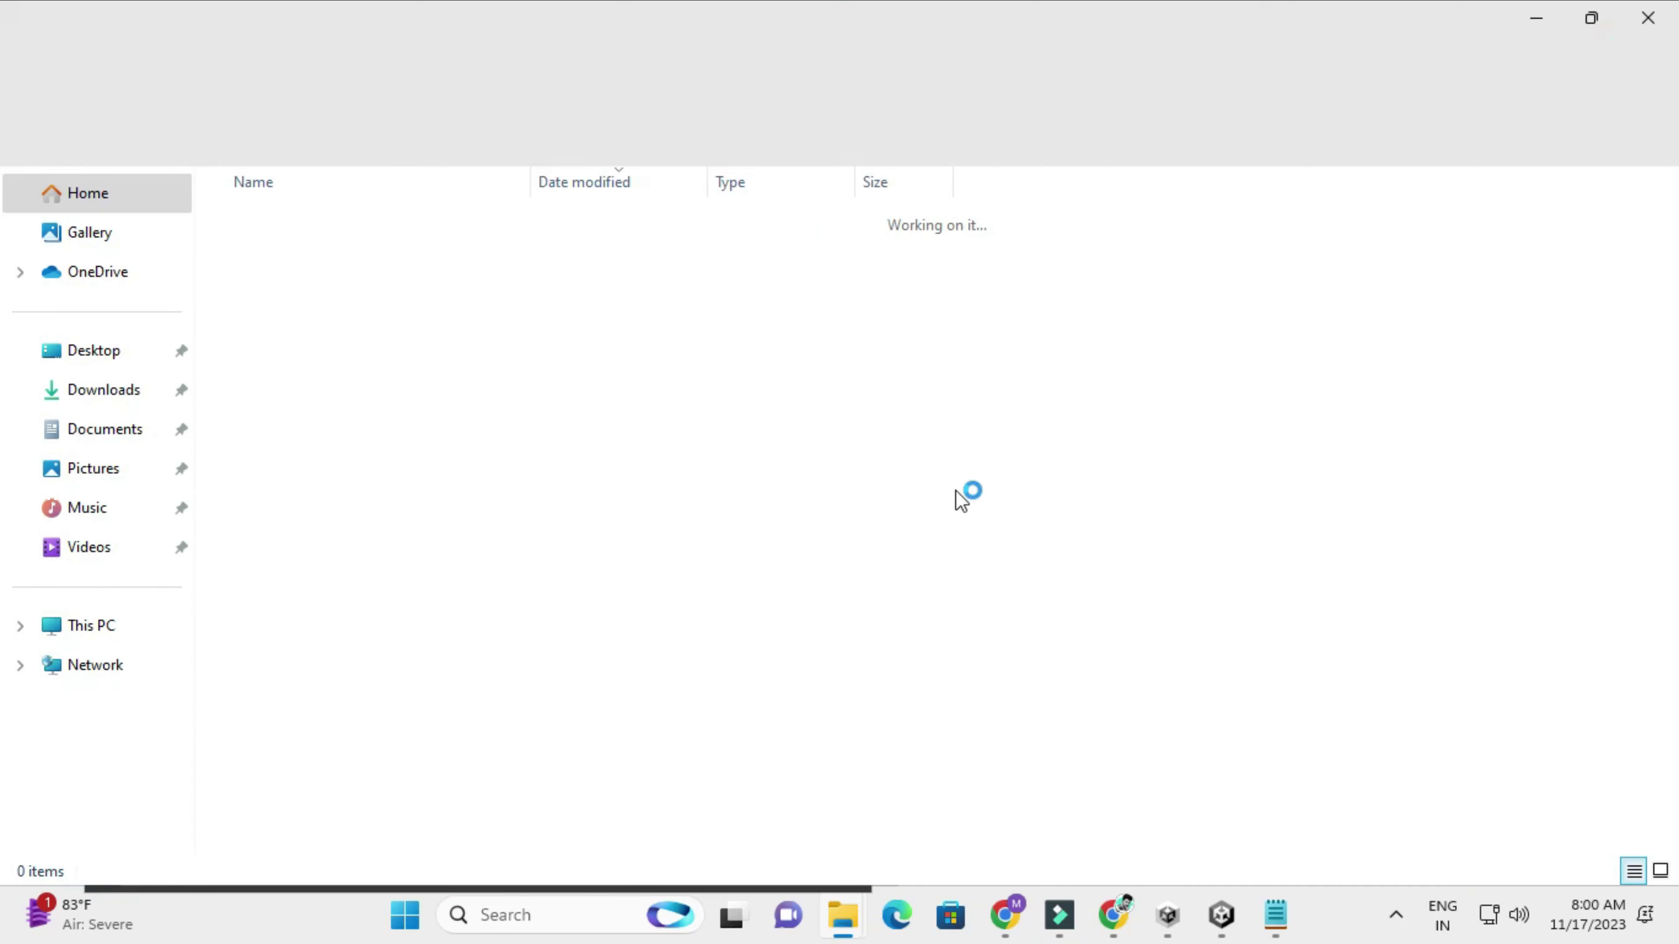
- Add a new line 'find icon locatio in filemanagar' at the end of the F9RegData notes
{"action": "left_click", "coordinate": [1217, 917]}
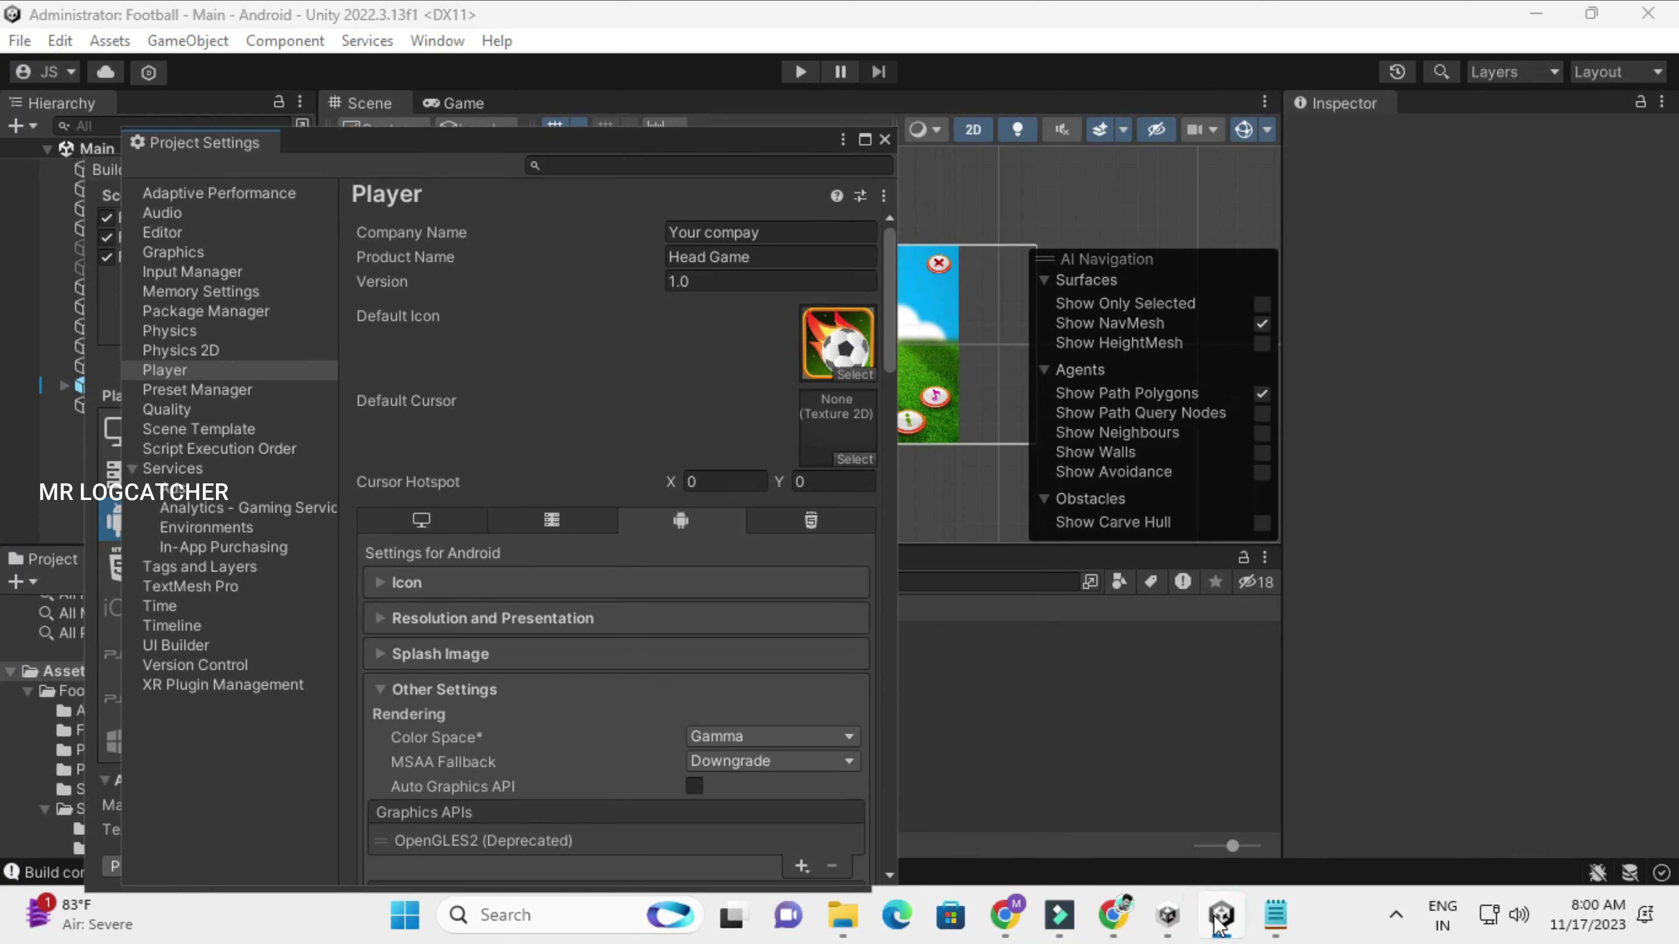
{"action": "left_click", "coordinate": [1276, 914]}
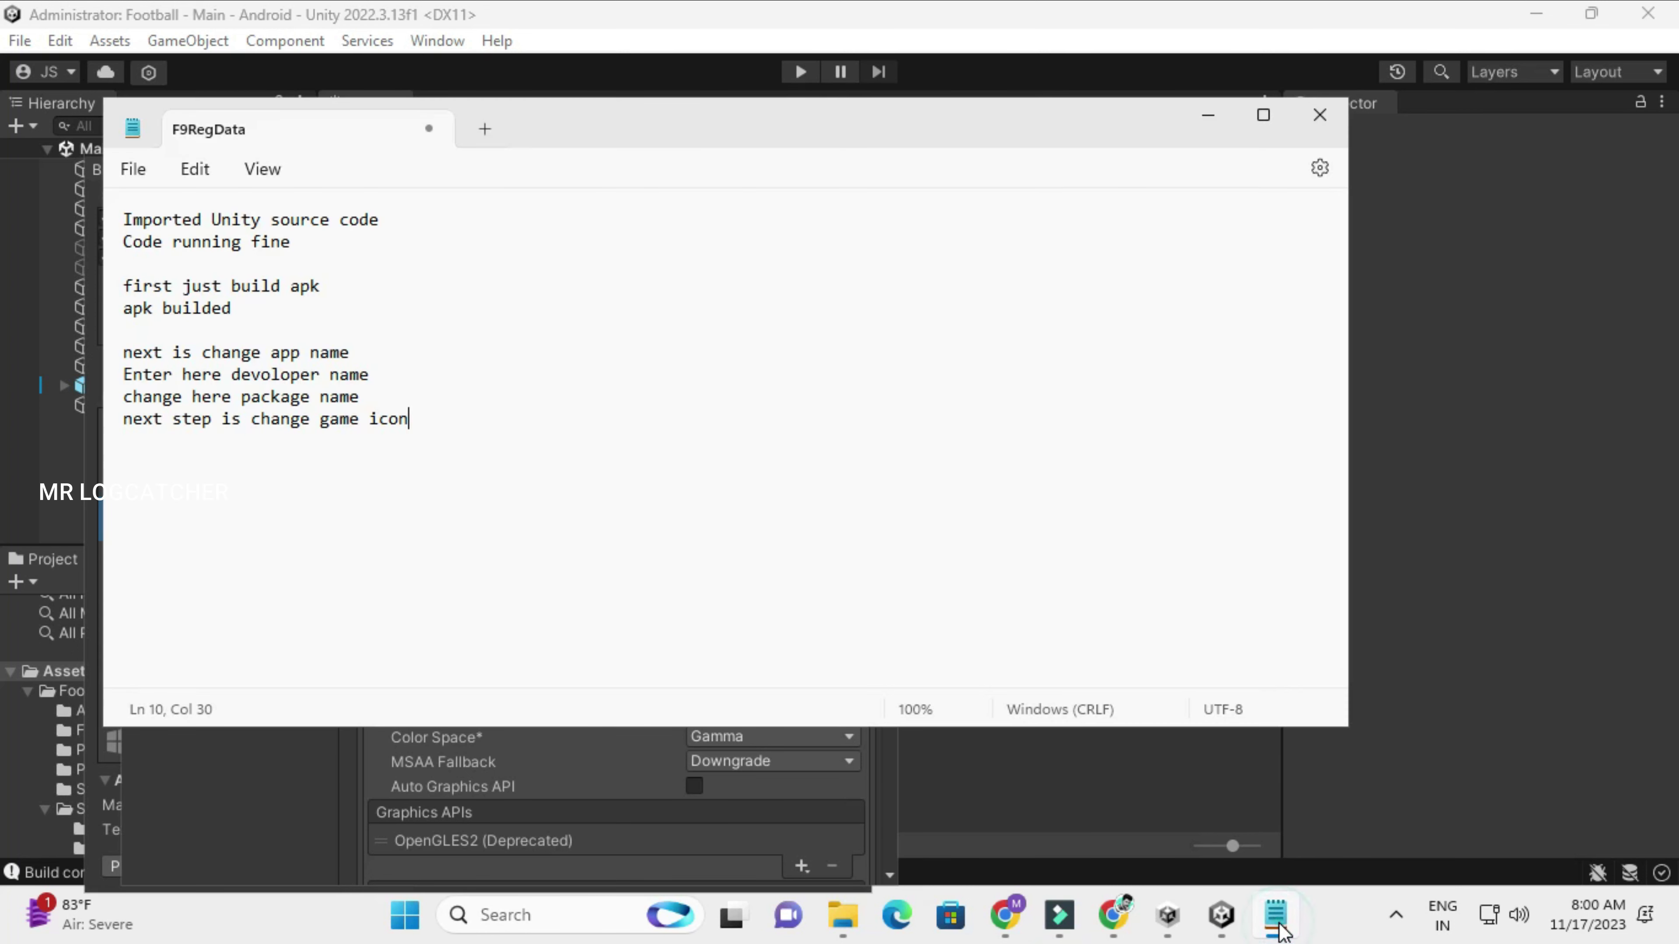
{"action": "key", "text": "Return"}
{"action": "type", "text": "fi"}
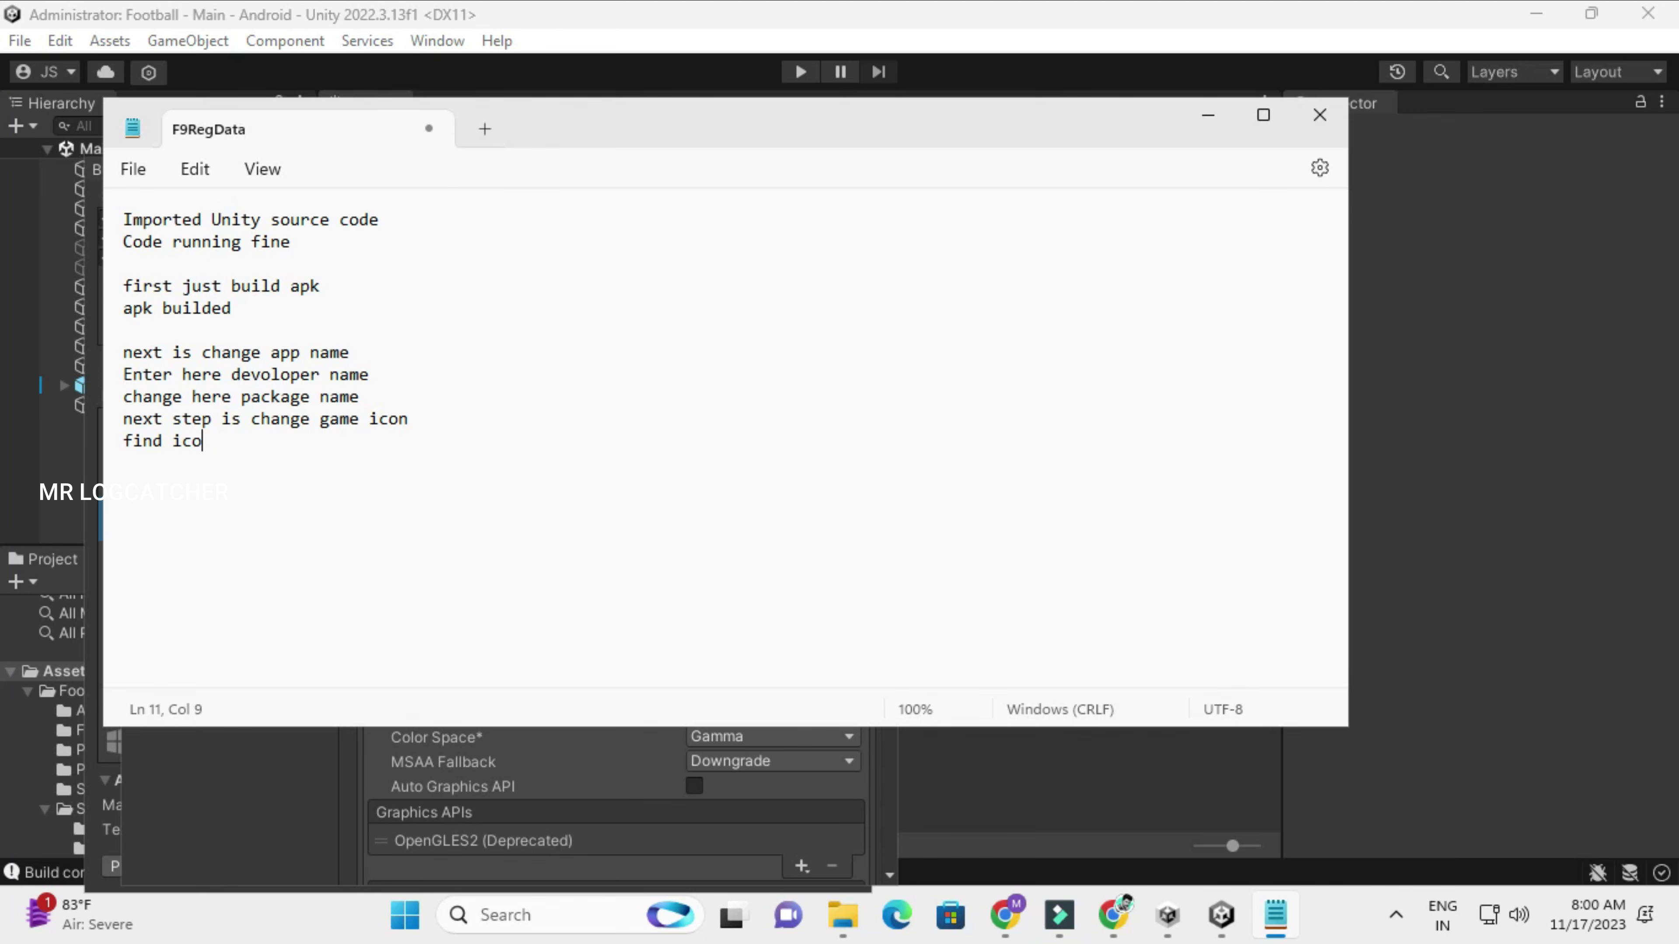
{"action": "type", "text": "nd"}
{"action": "type", "text": " in="}
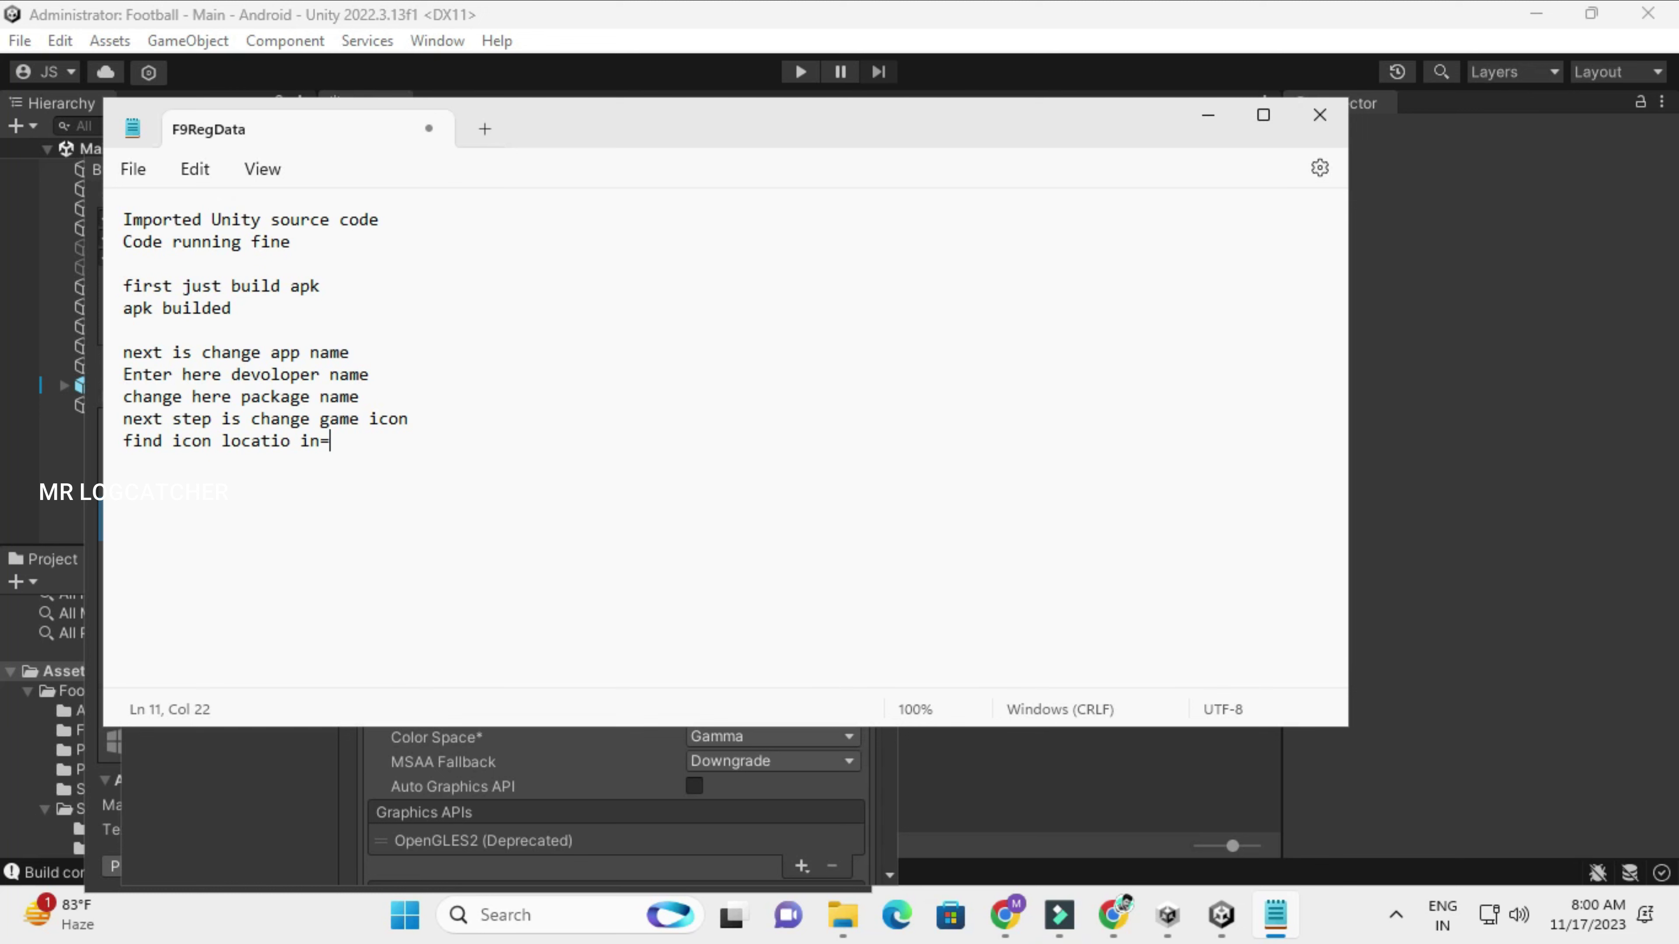
{"action": "type", "text": "ilemanagae"}
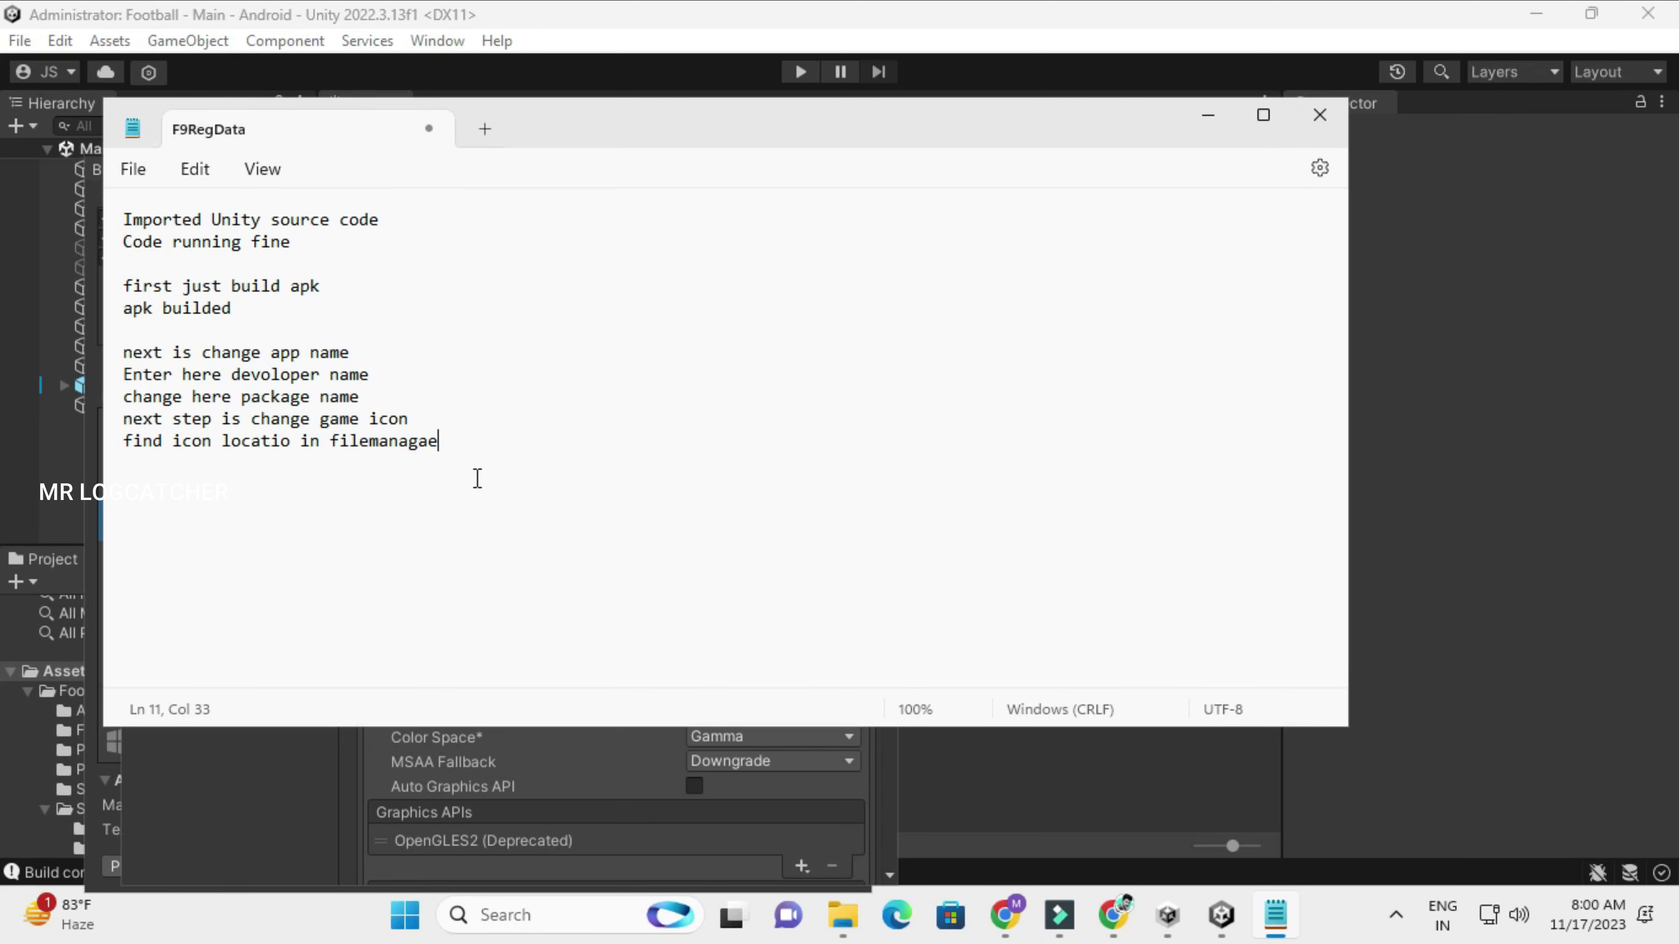
{"action": "key", "text": "BackSpace"}
- Find the old Icon image in Assets/Football, preview it, and delete it
{"action": "mouse_move", "coordinate": [840, 934]}
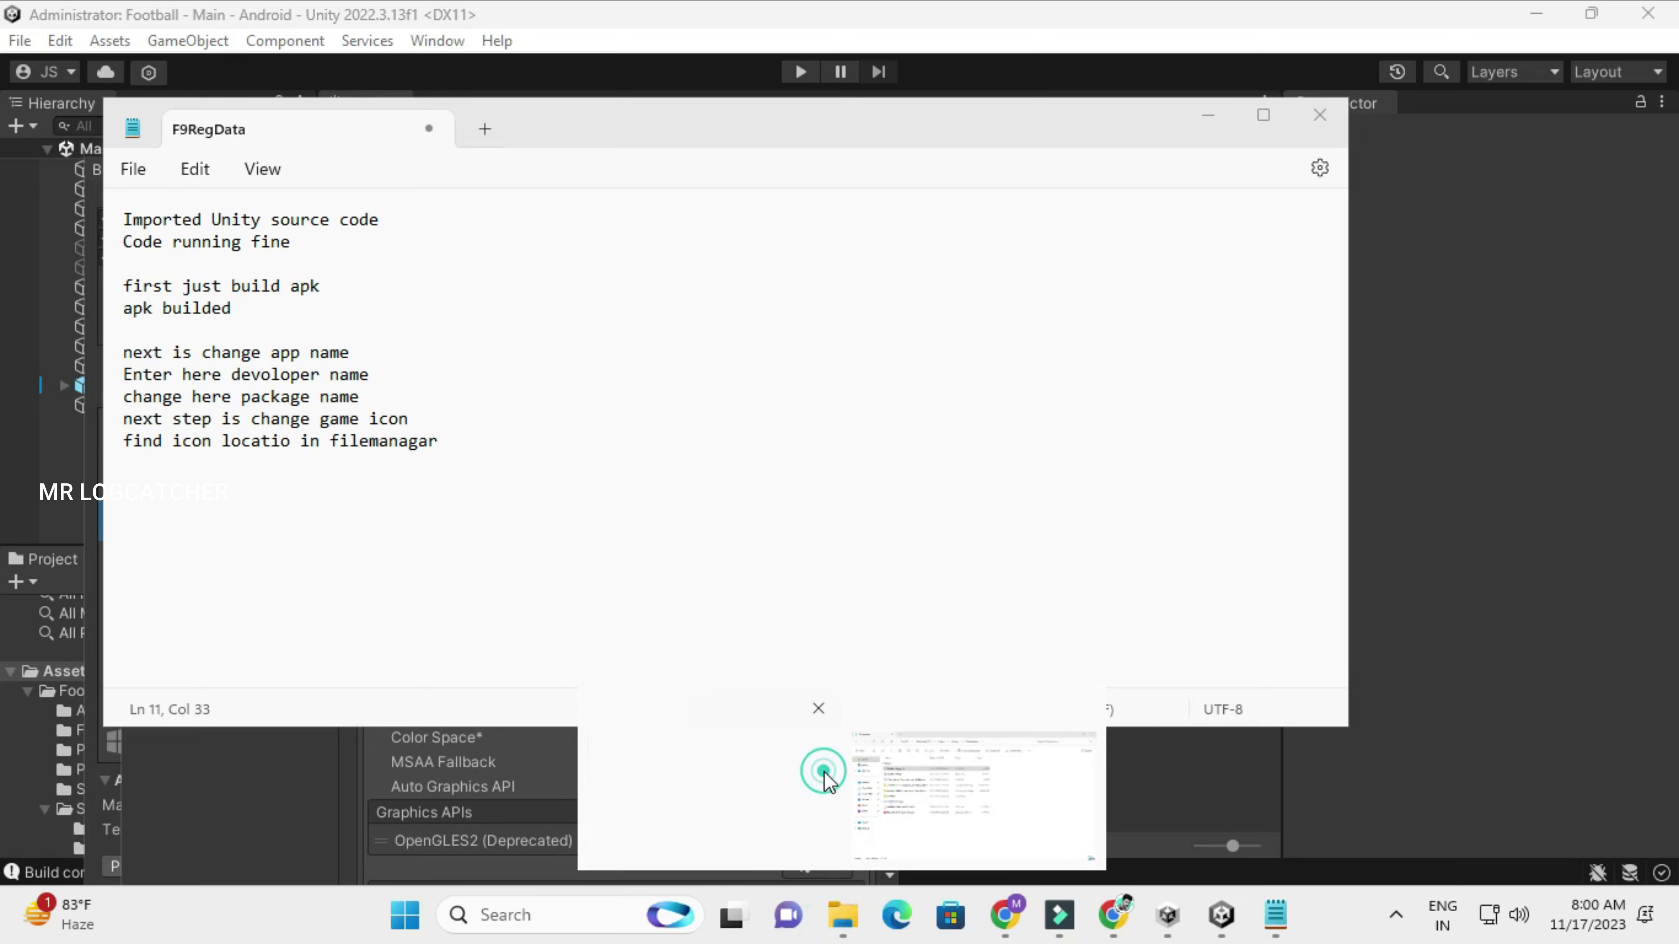
{"action": "left_click", "coordinate": [809, 776]}
{"action": "double_click", "coordinate": [349, 516]}
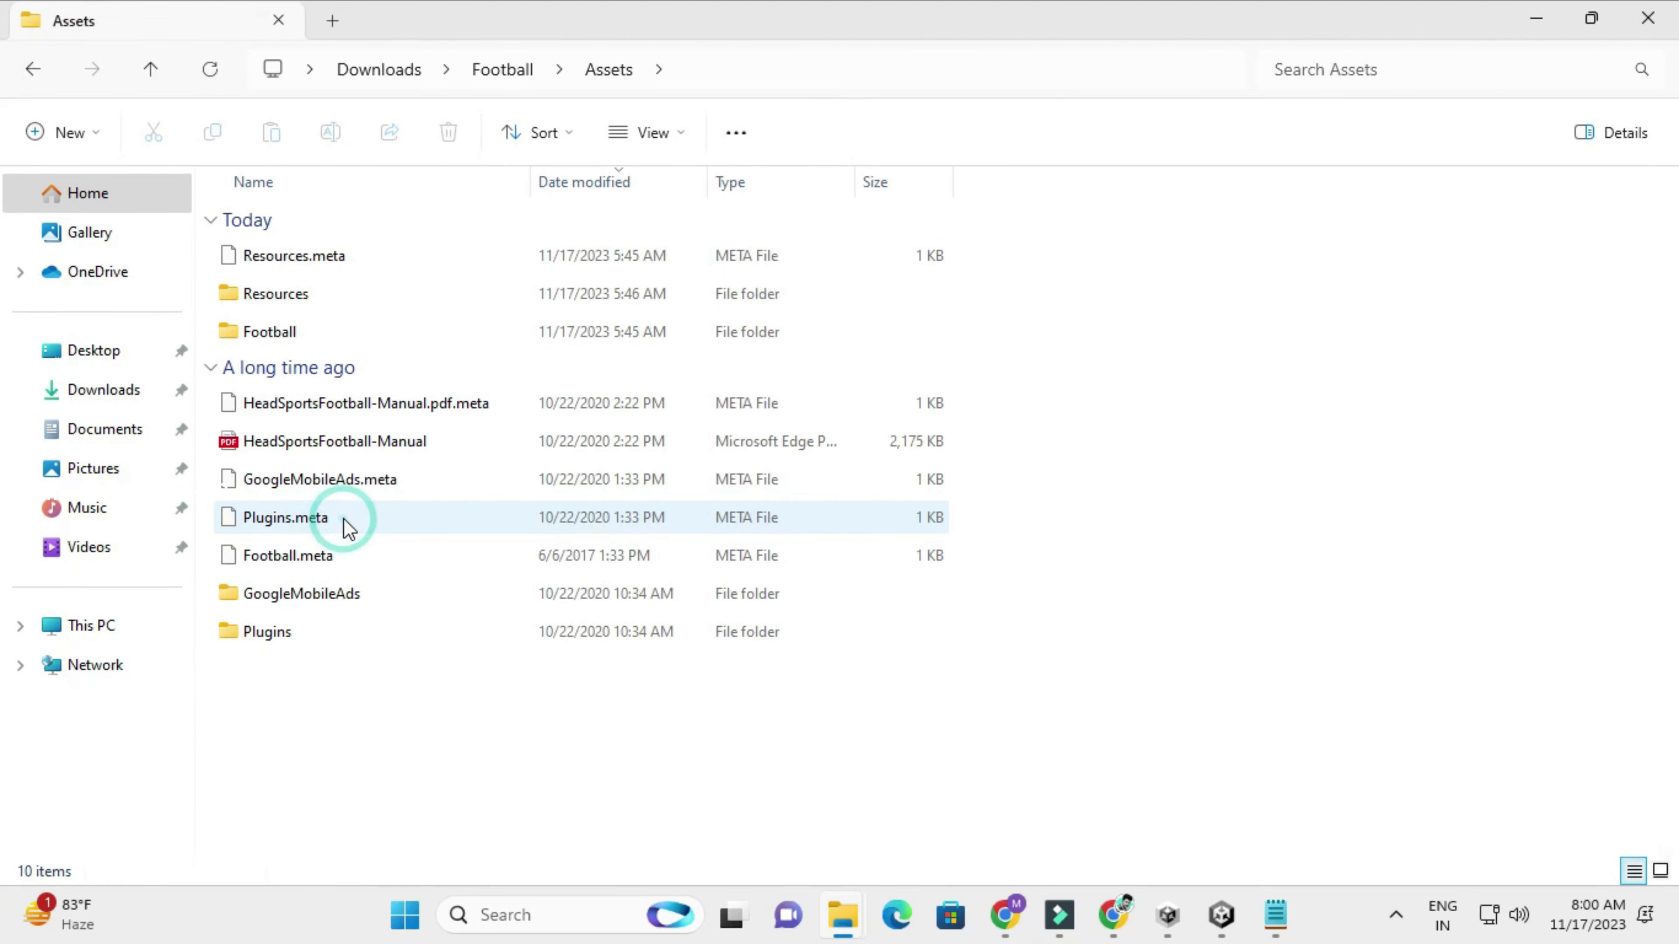
{"action": "left_click", "coordinate": [331, 299]}
{"action": "double_click", "coordinate": [330, 296]}
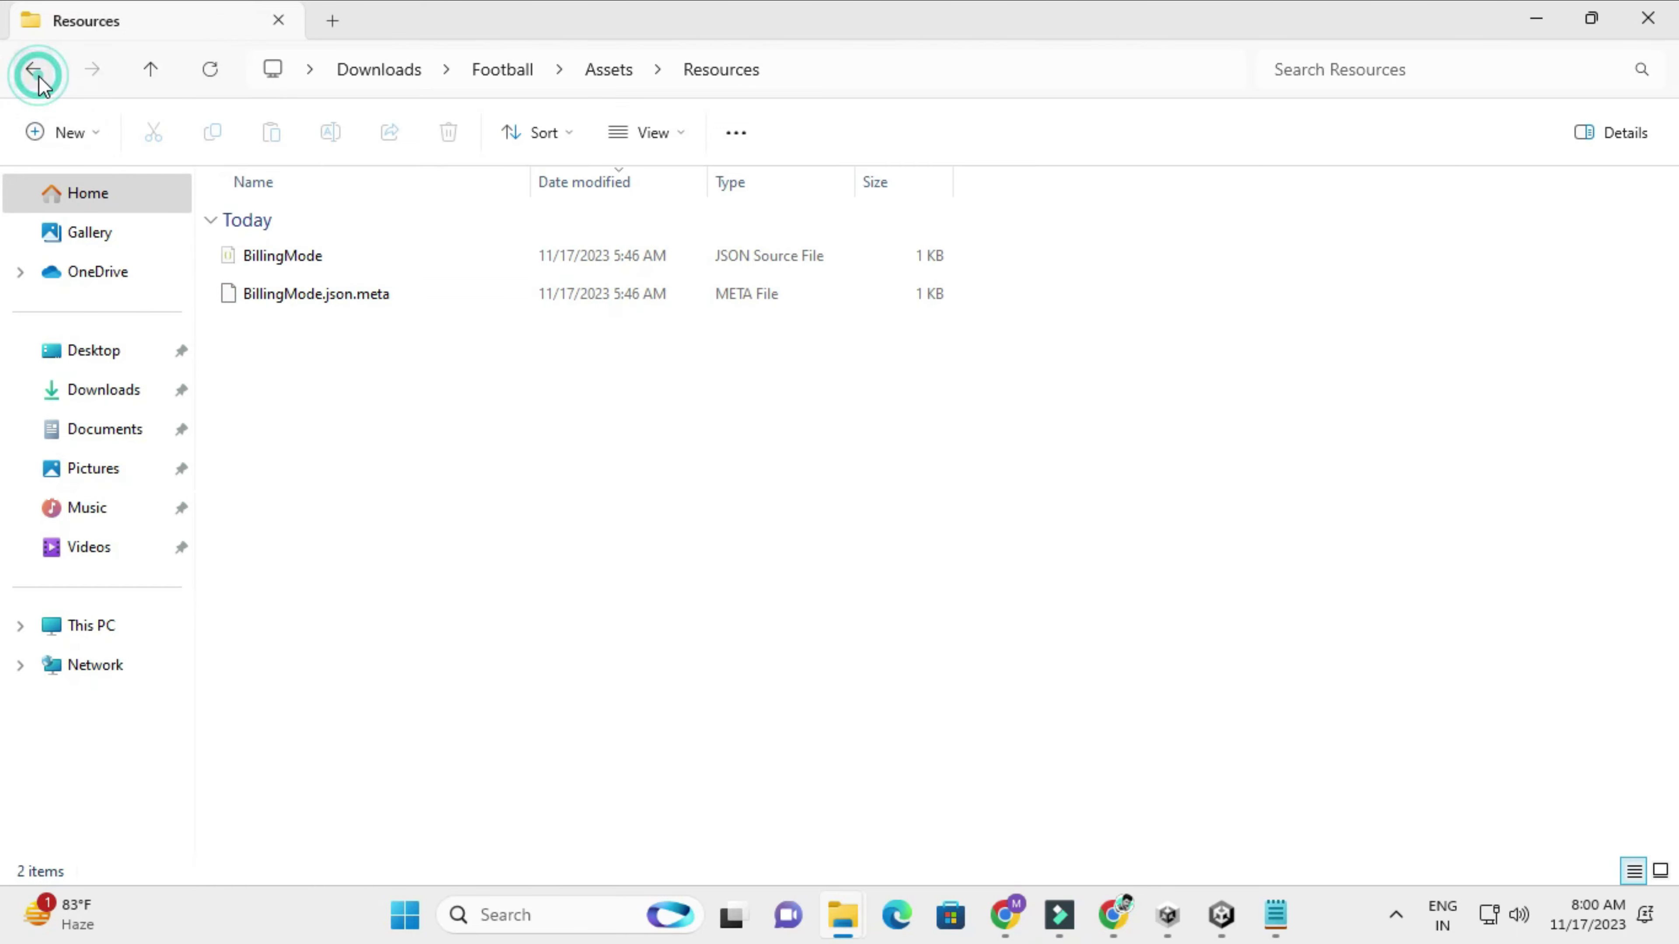
{"action": "left_click", "coordinate": [608, 69]}
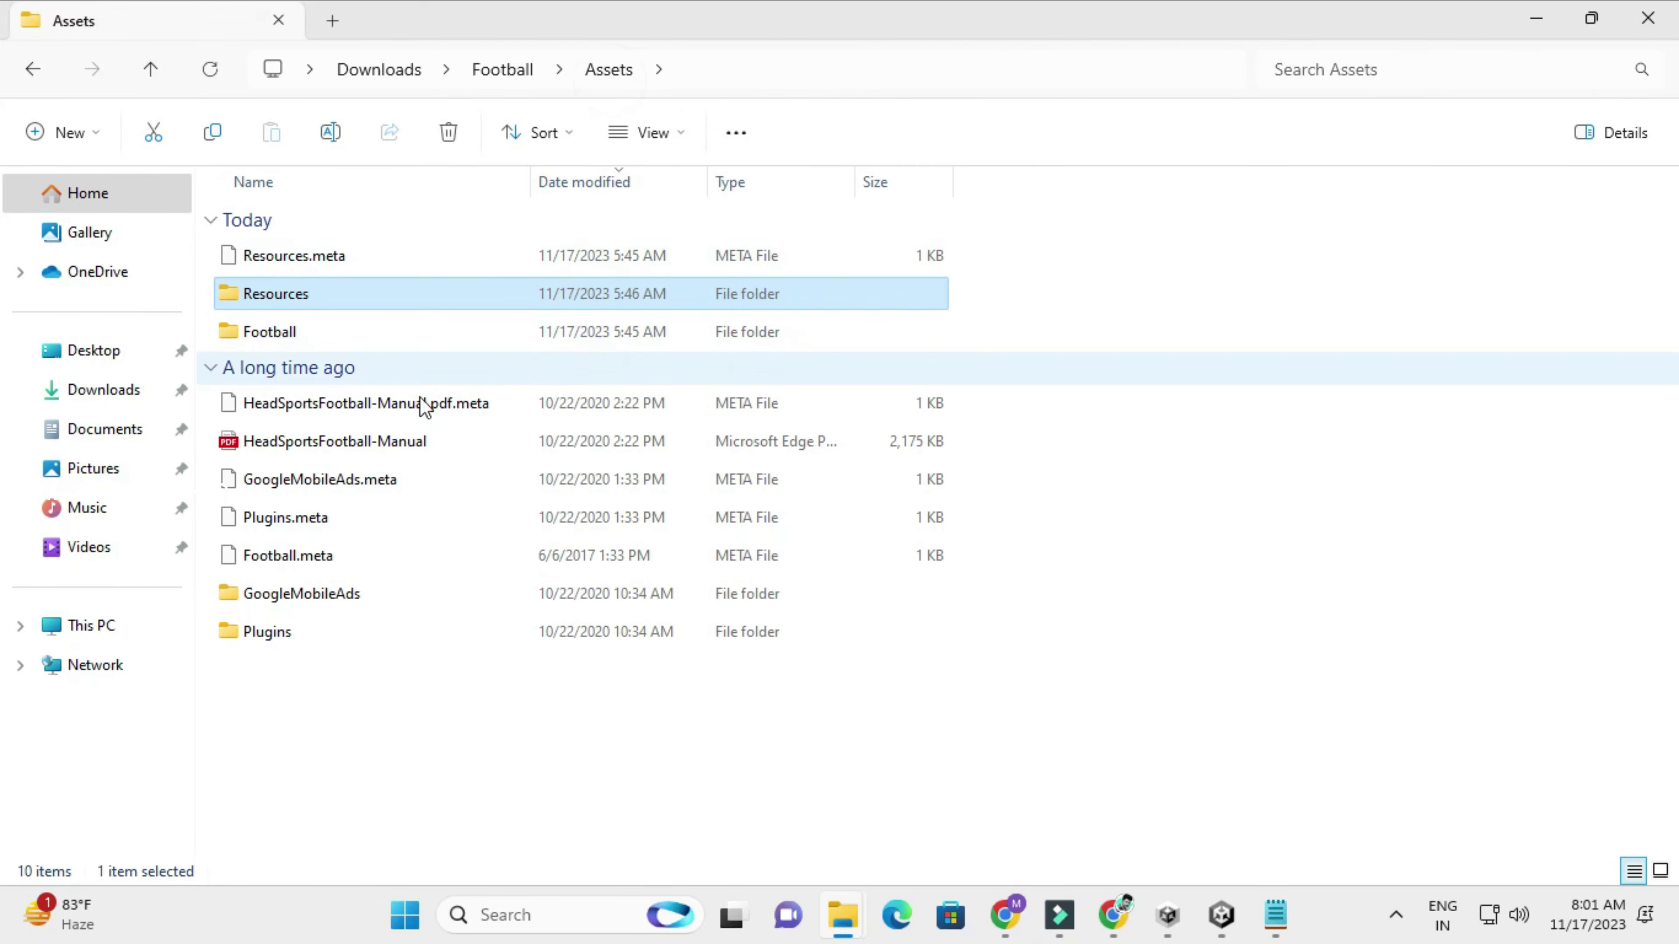
{"action": "double_click", "coordinate": [363, 342]}
{"action": "left_click", "coordinate": [368, 327]}
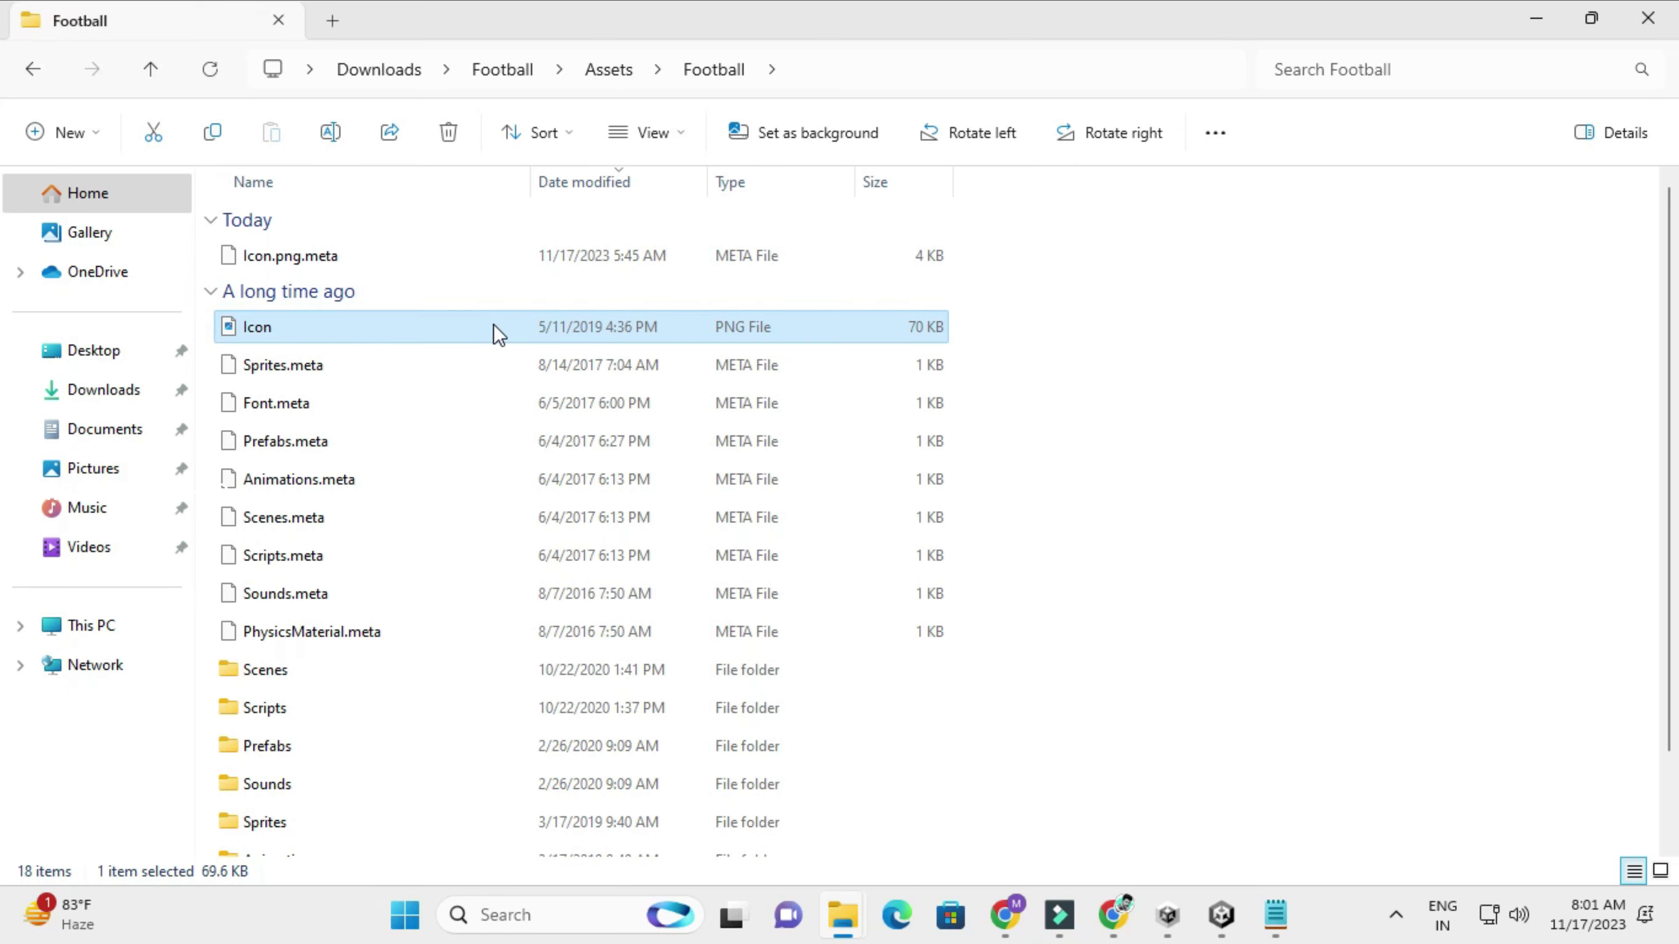
{"action": "left_click", "coordinate": [552, 326]}
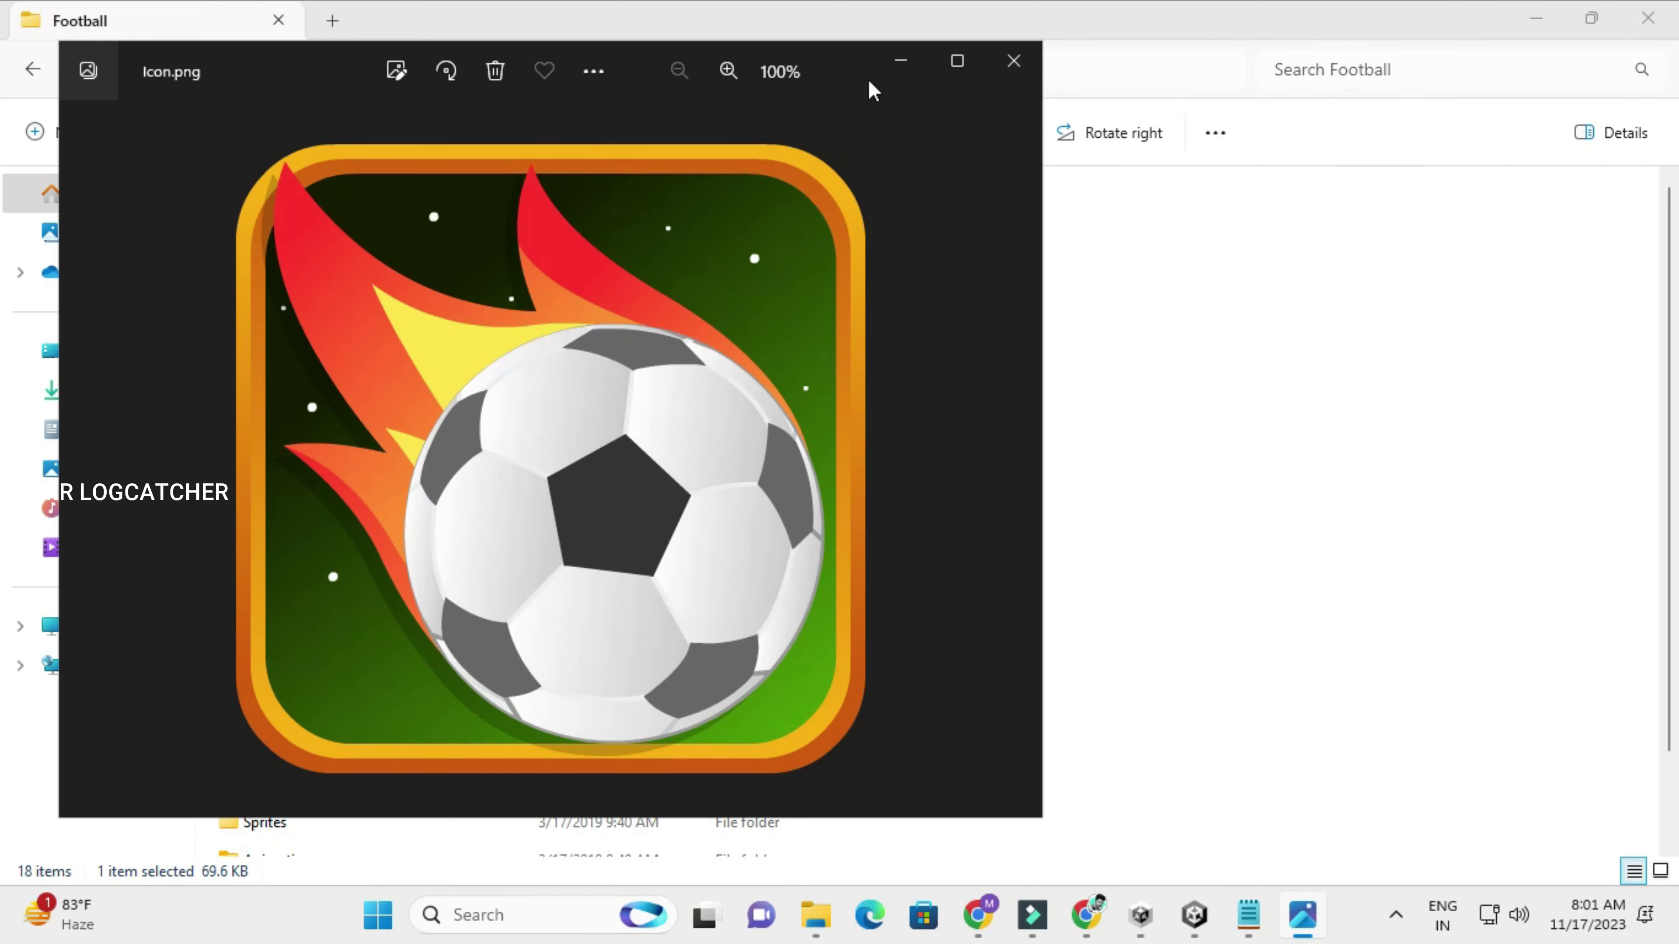
{"action": "left_click", "coordinate": [1031, 66]}
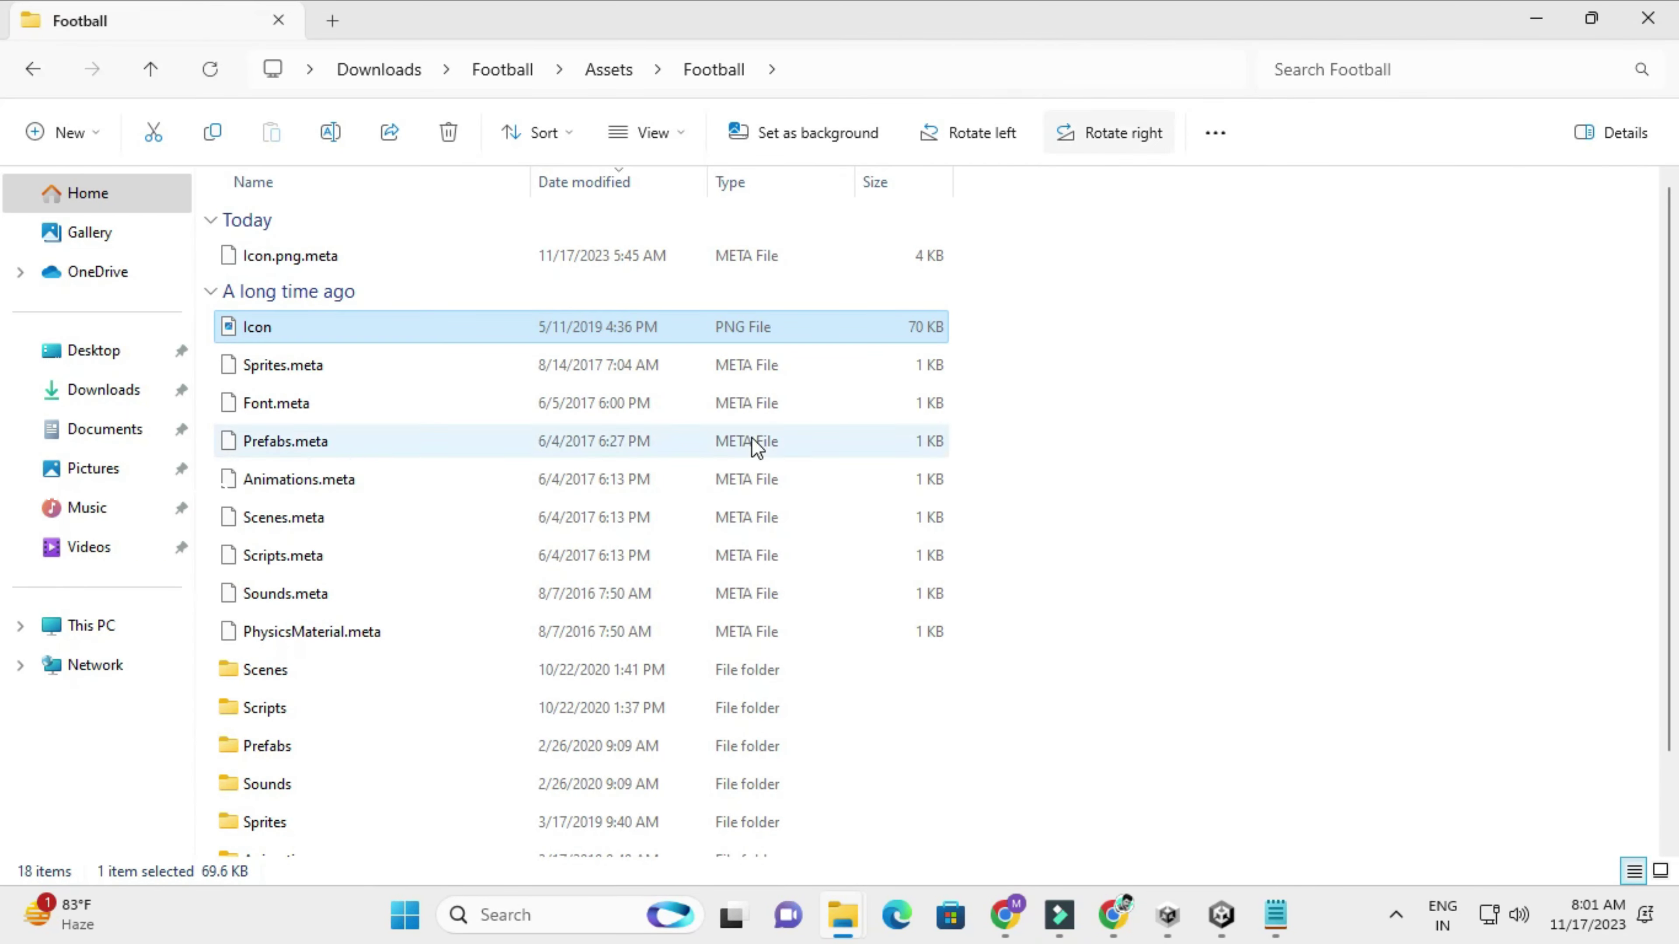
{"action": "right_click", "coordinate": [411, 336]}
{"action": "left_click", "coordinate": [638, 248]}
- Rename the new icon PNG in Downloads to 'icon' and copy it
{"action": "mouse_move", "coordinate": [843, 926]}
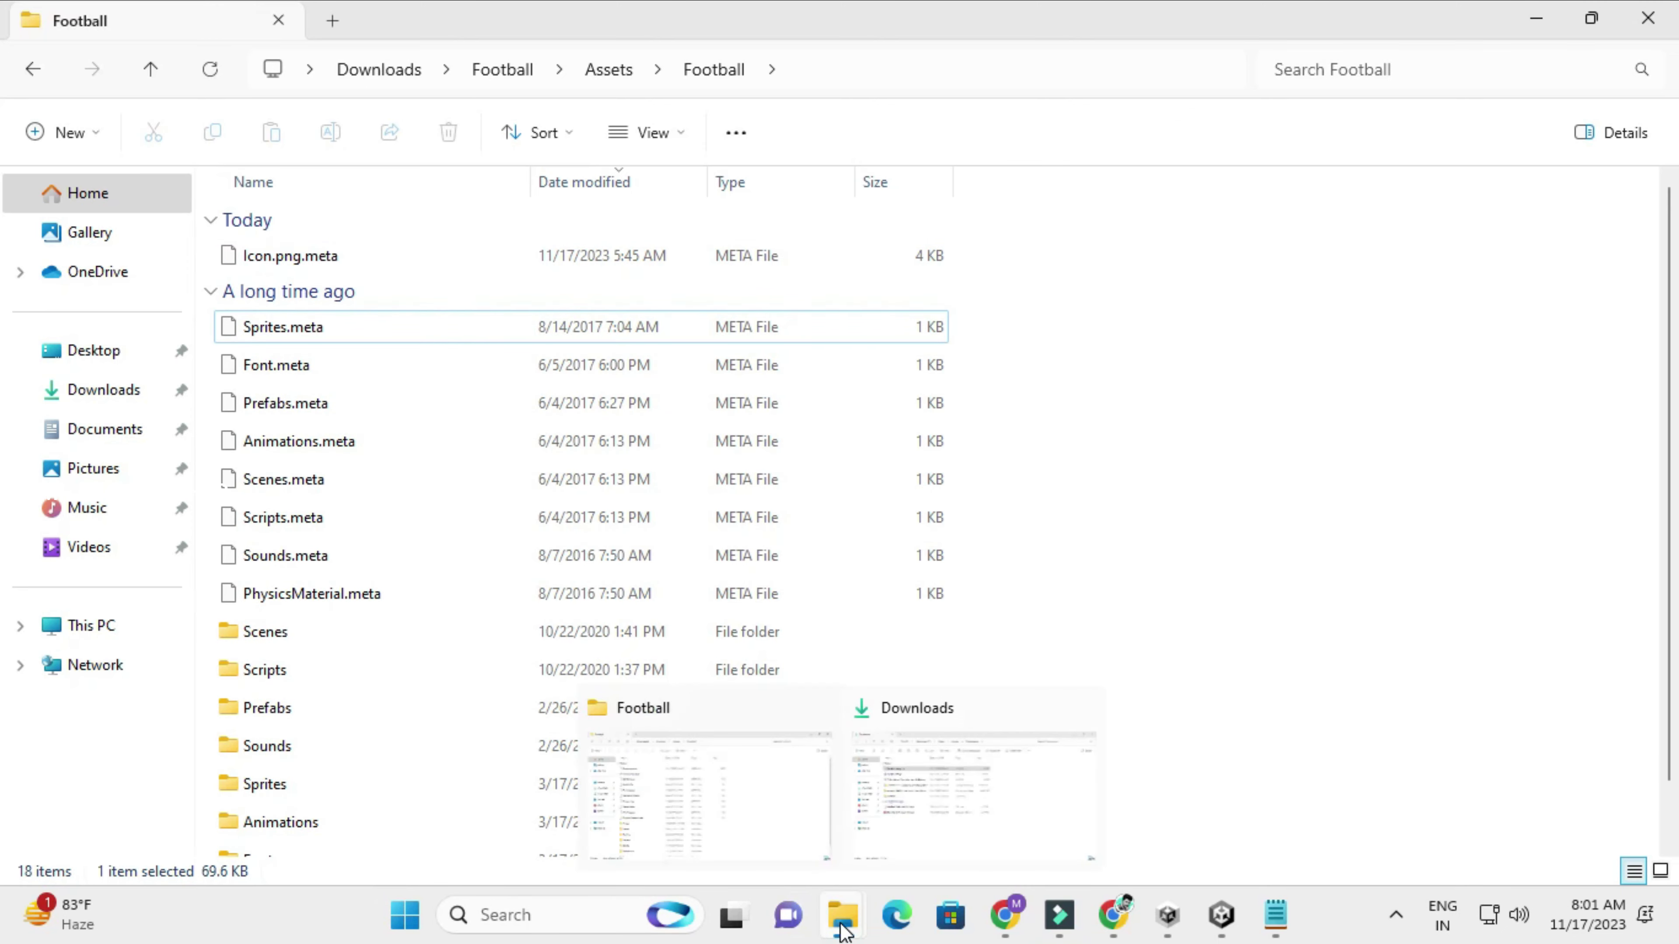
{"action": "left_click", "coordinate": [955, 793]}
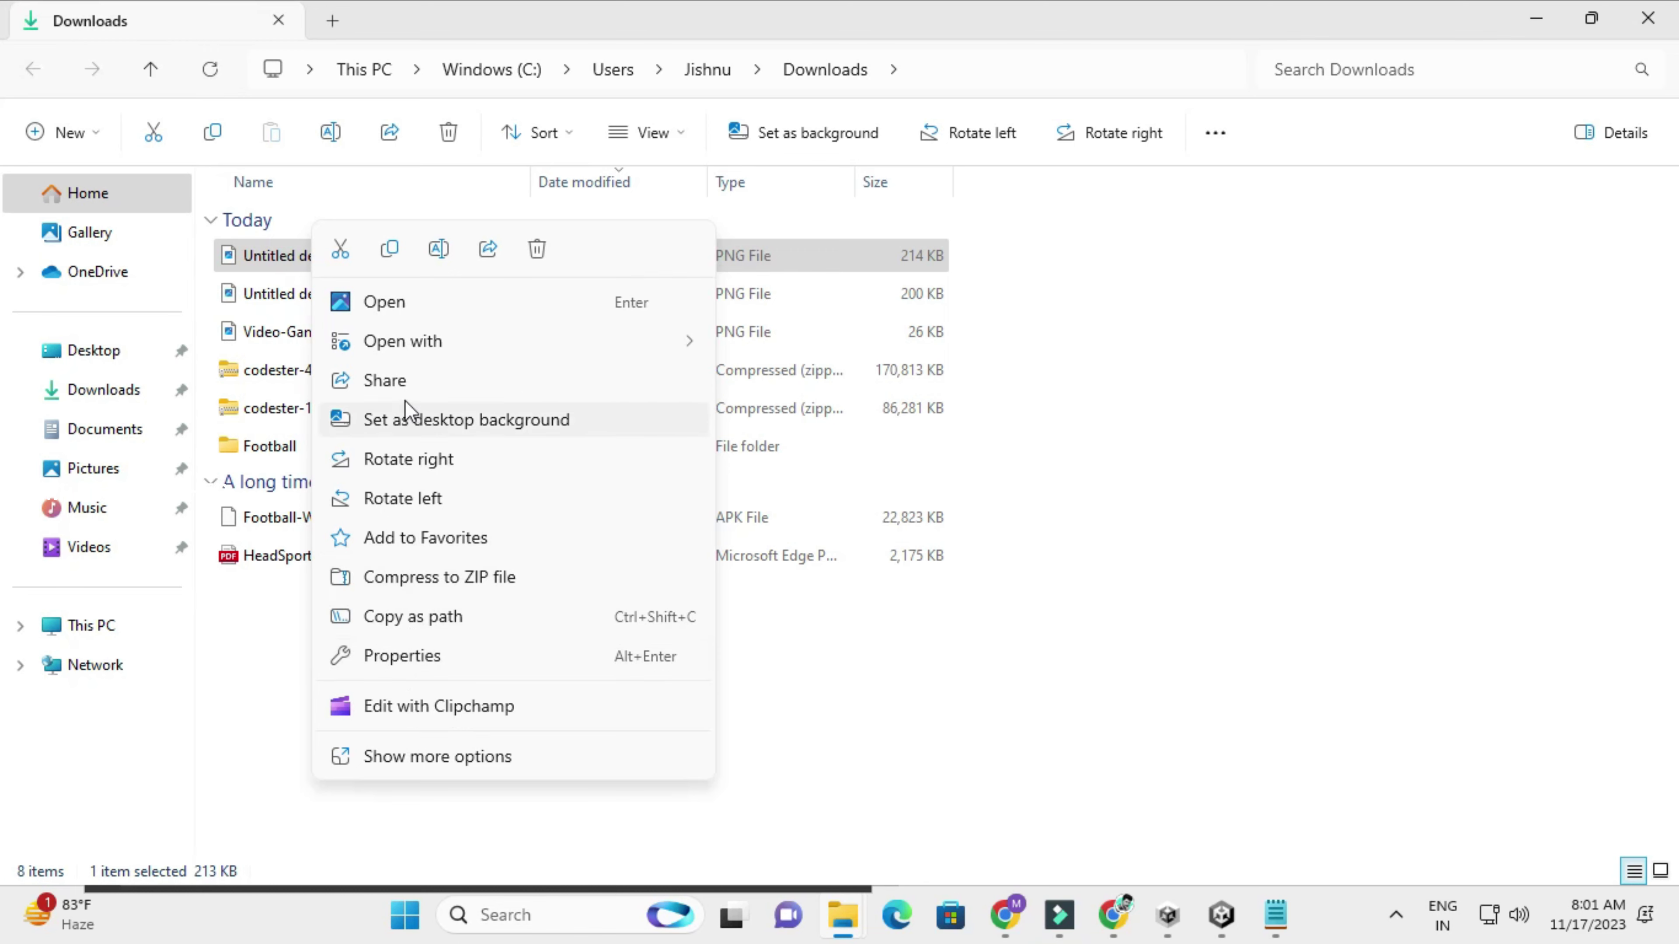
{"action": "left_click", "coordinate": [396, 755]}
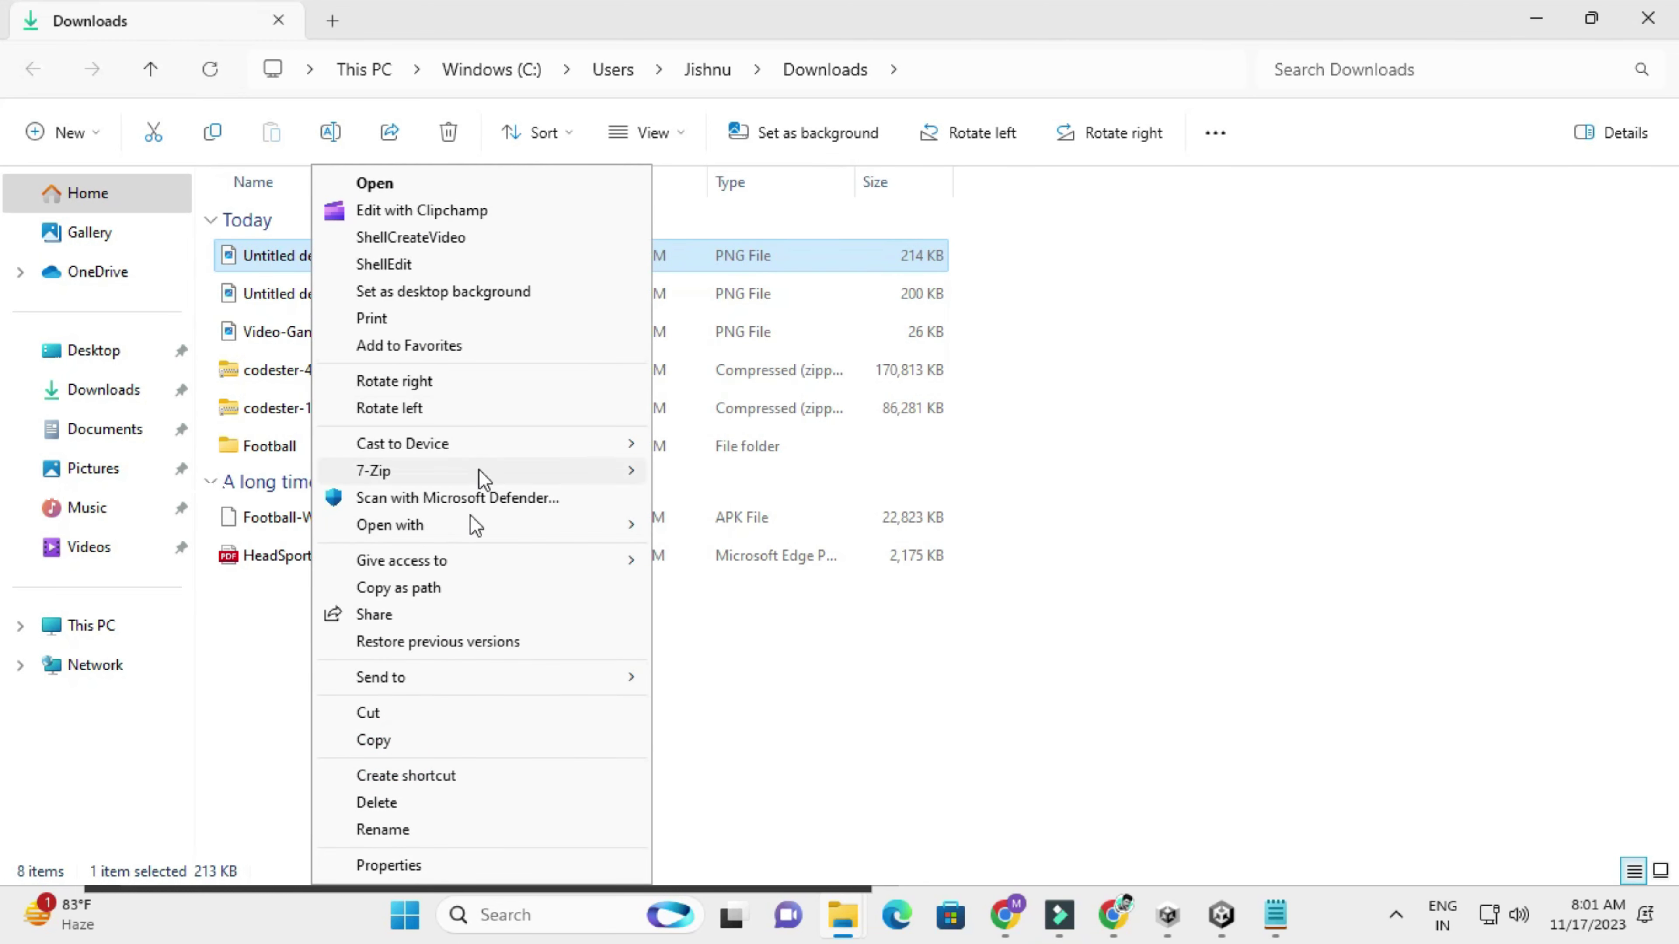
{"action": "left_click", "coordinate": [382, 835]}
{"action": "type", "text": "icon"}
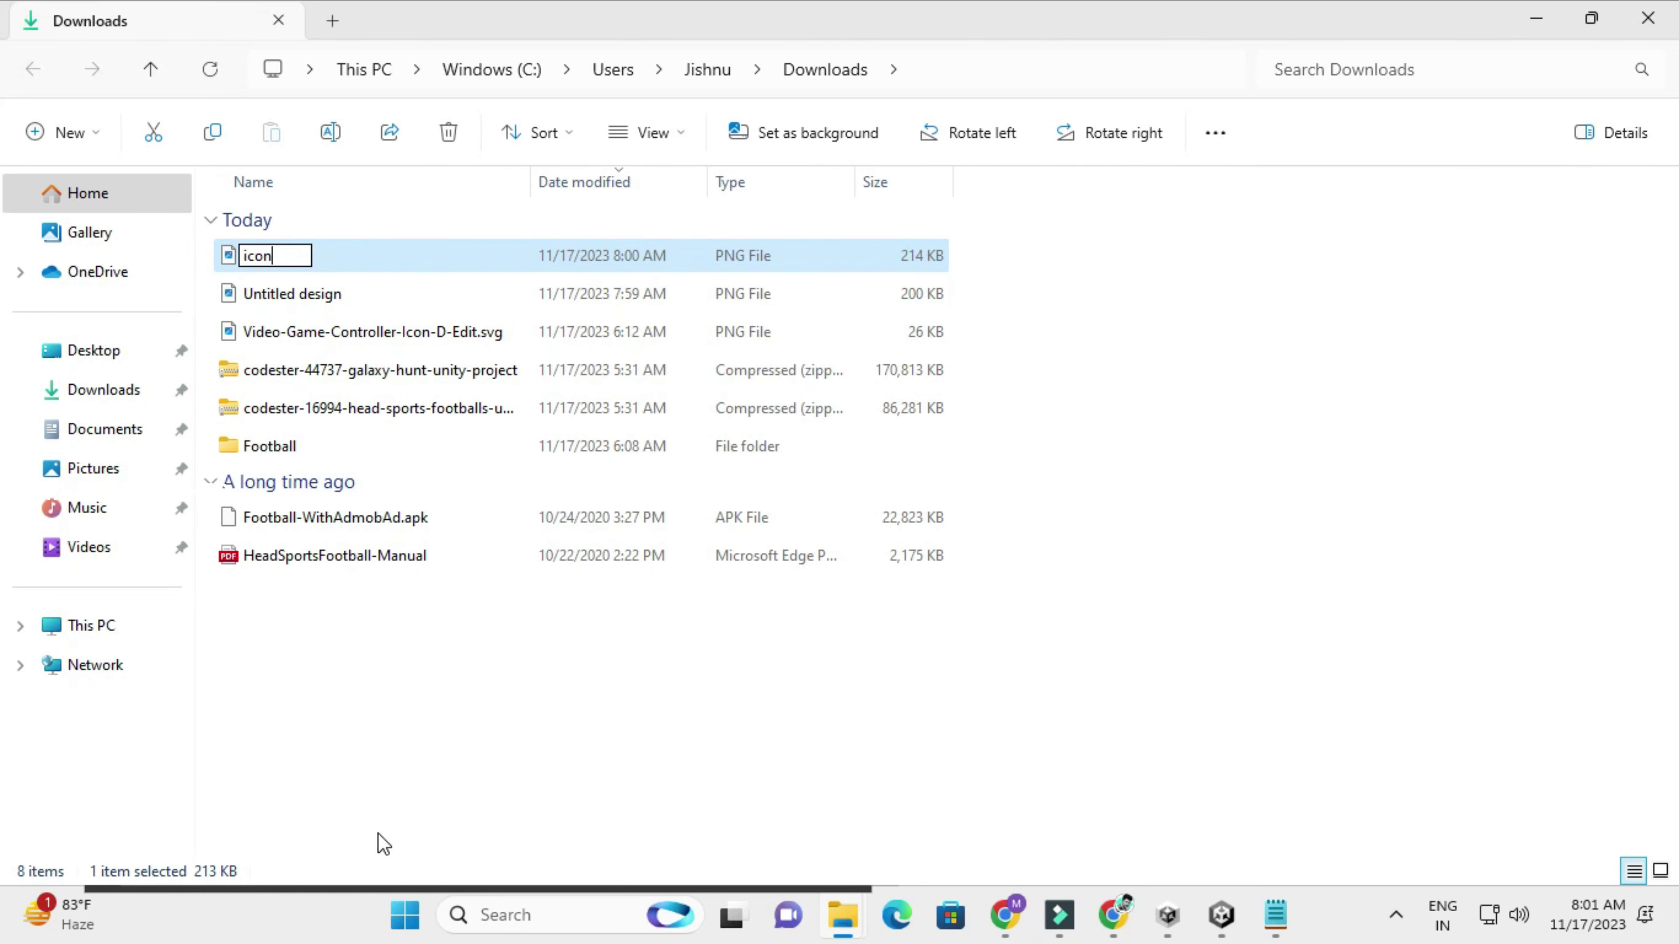
{"action": "key", "text": "Return"}
{"action": "right_click", "coordinate": [277, 260]}
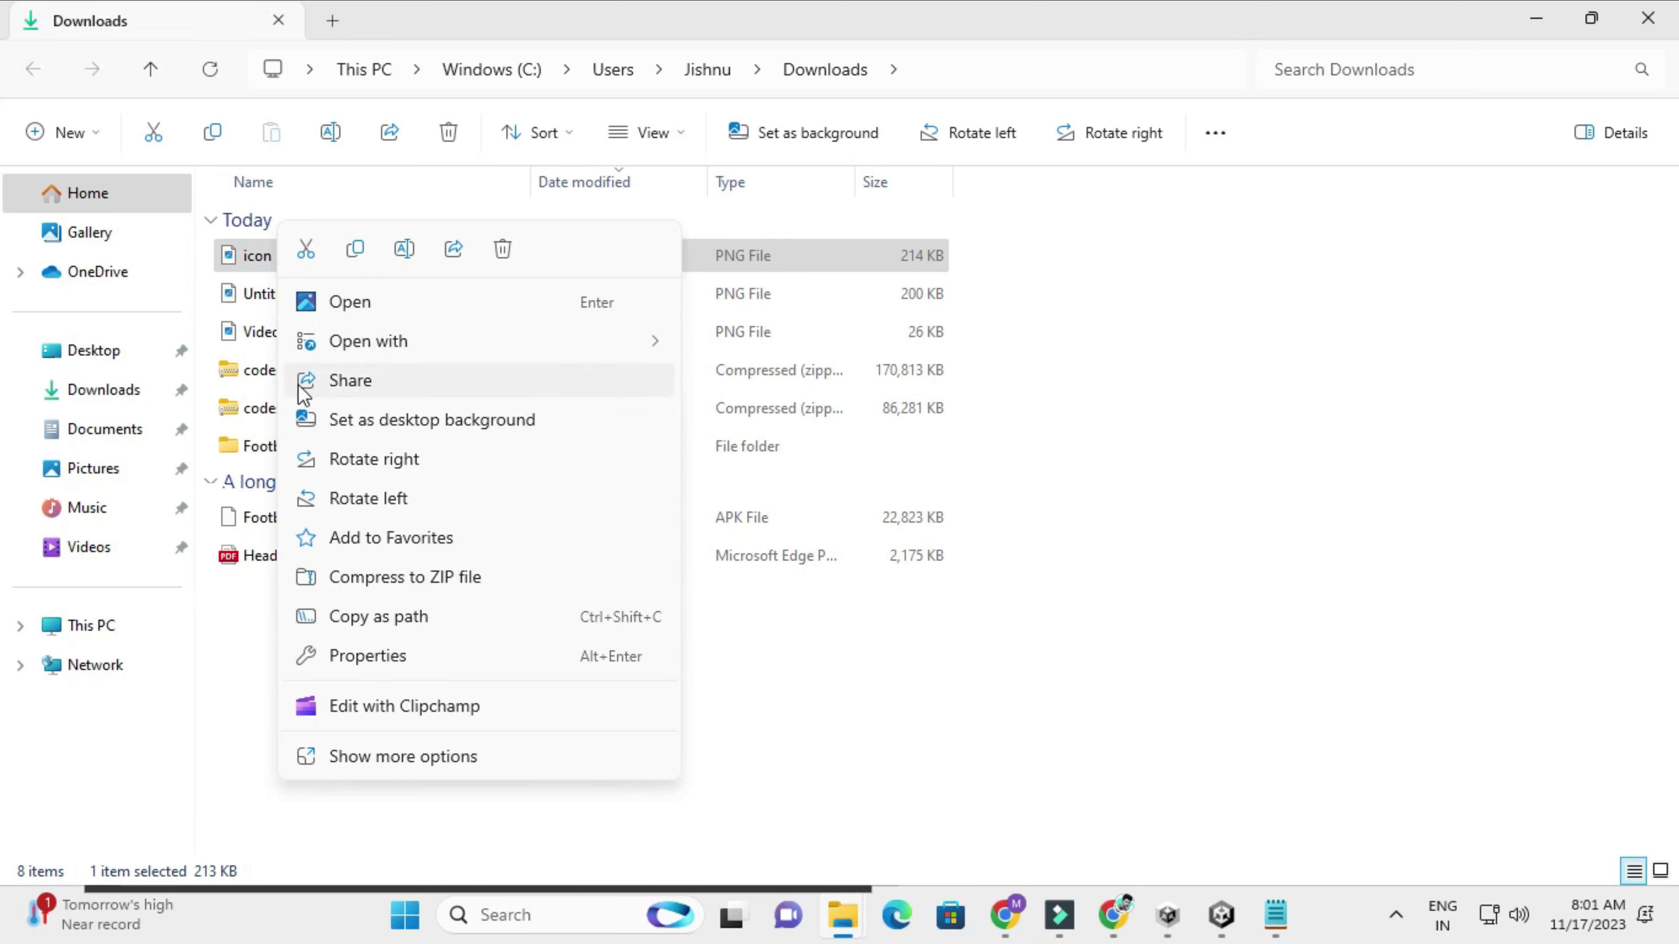
{"action": "left_click", "coordinate": [355, 249]}
- Paste the new icon into the Assets/Football folder so Unity imports it
{"action": "mouse_move", "coordinate": [843, 916]}
{"action": "left_click", "coordinate": [790, 849]}
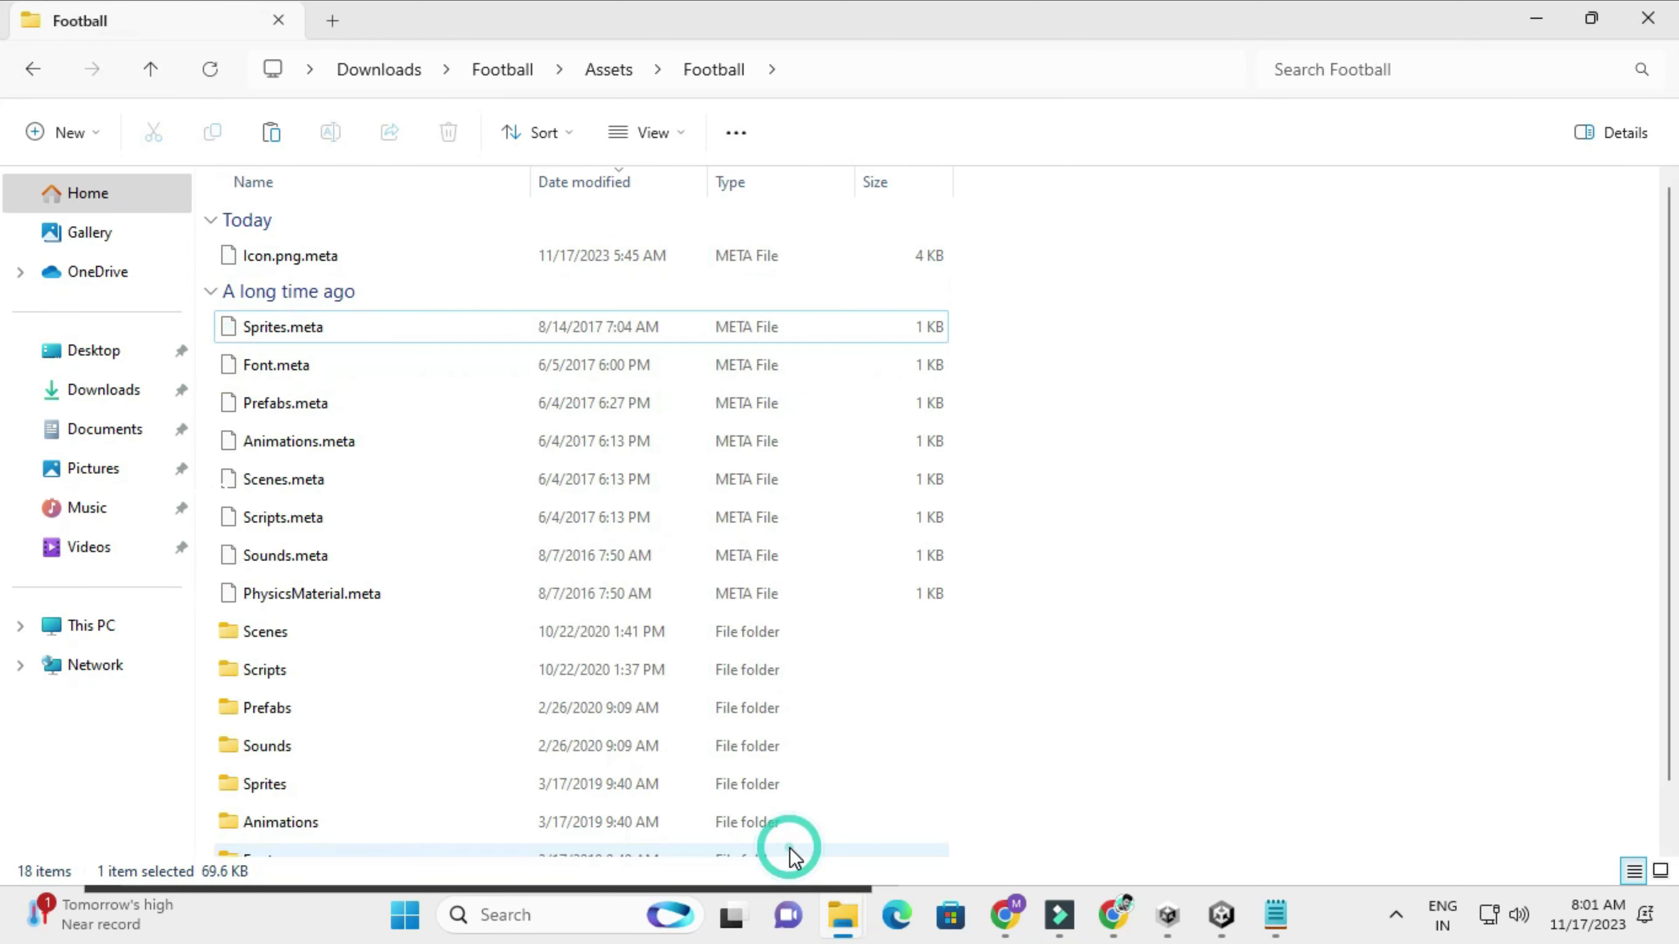
{"action": "right_click", "coordinate": [1180, 380]}
{"action": "left_click", "coordinate": [1207, 404]}
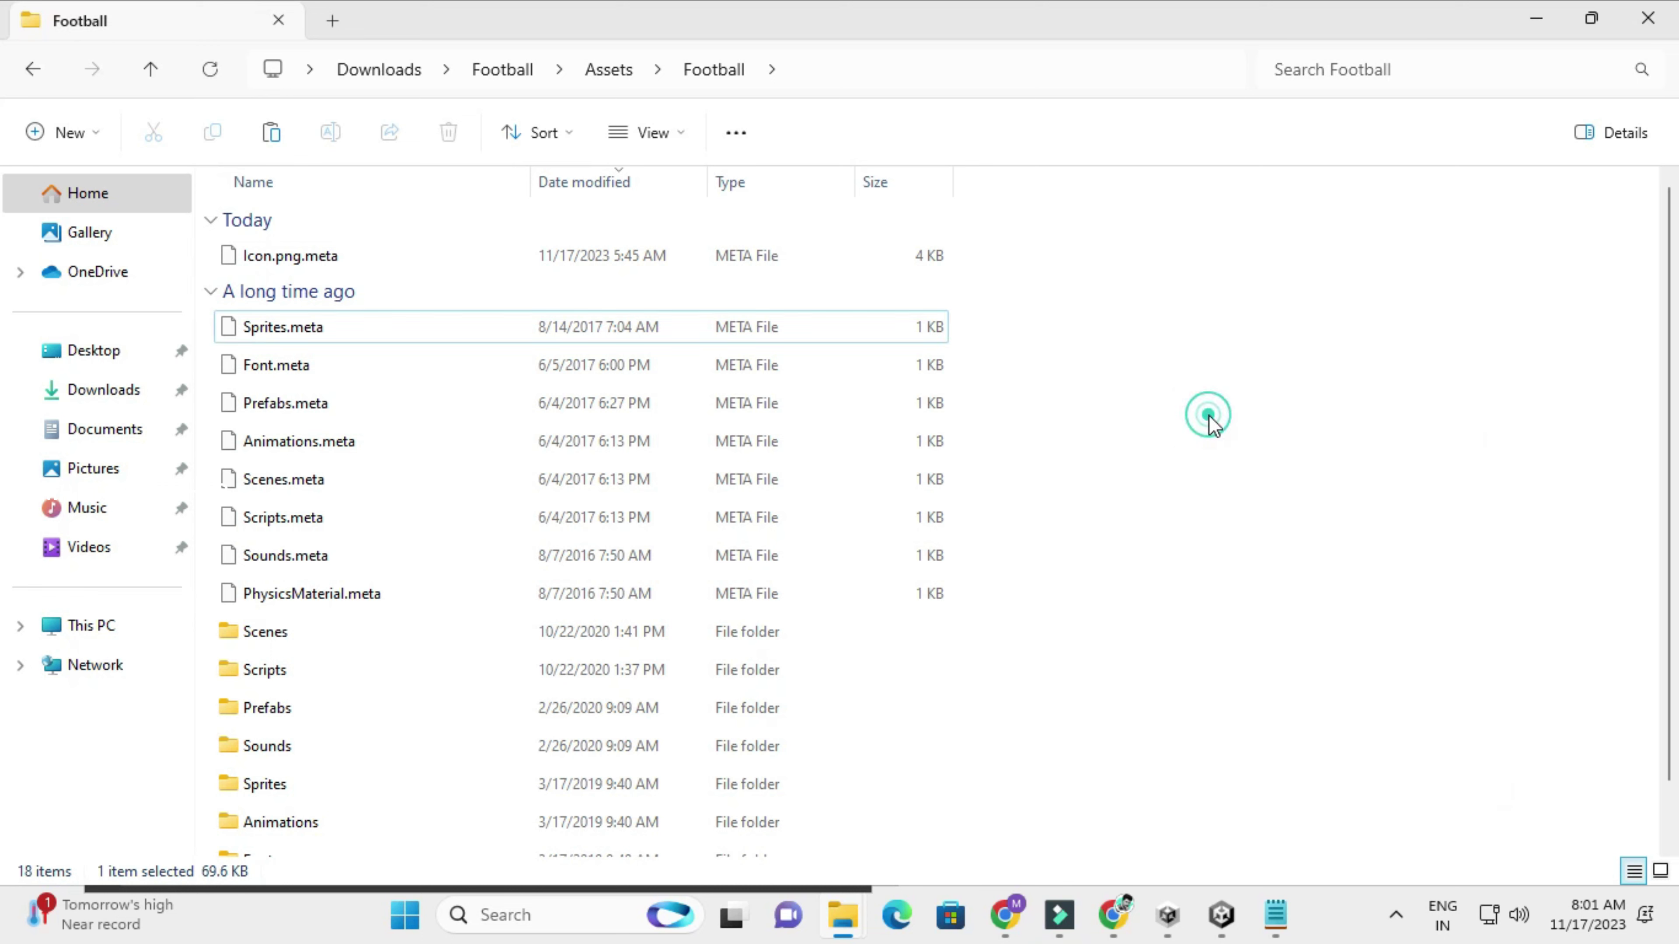
{"action": "left_click", "coordinate": [1209, 925]}
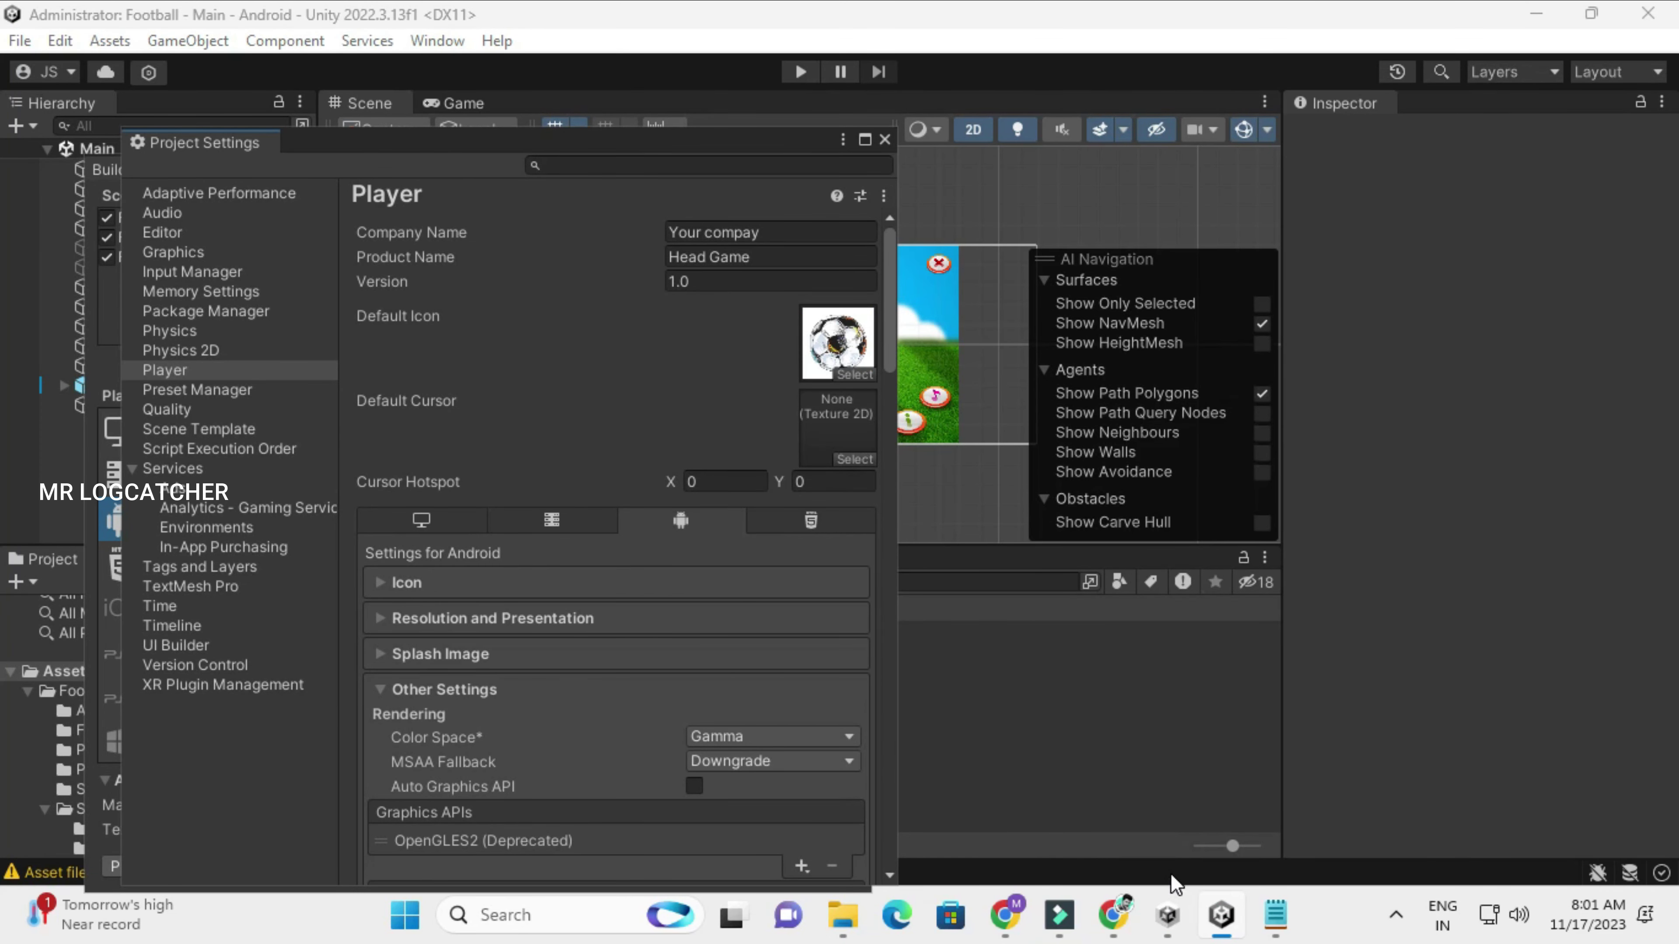
- Add a line to the F9RegData notes about changing the AdMob unit IDs
{"action": "left_click", "coordinate": [1275, 915]}
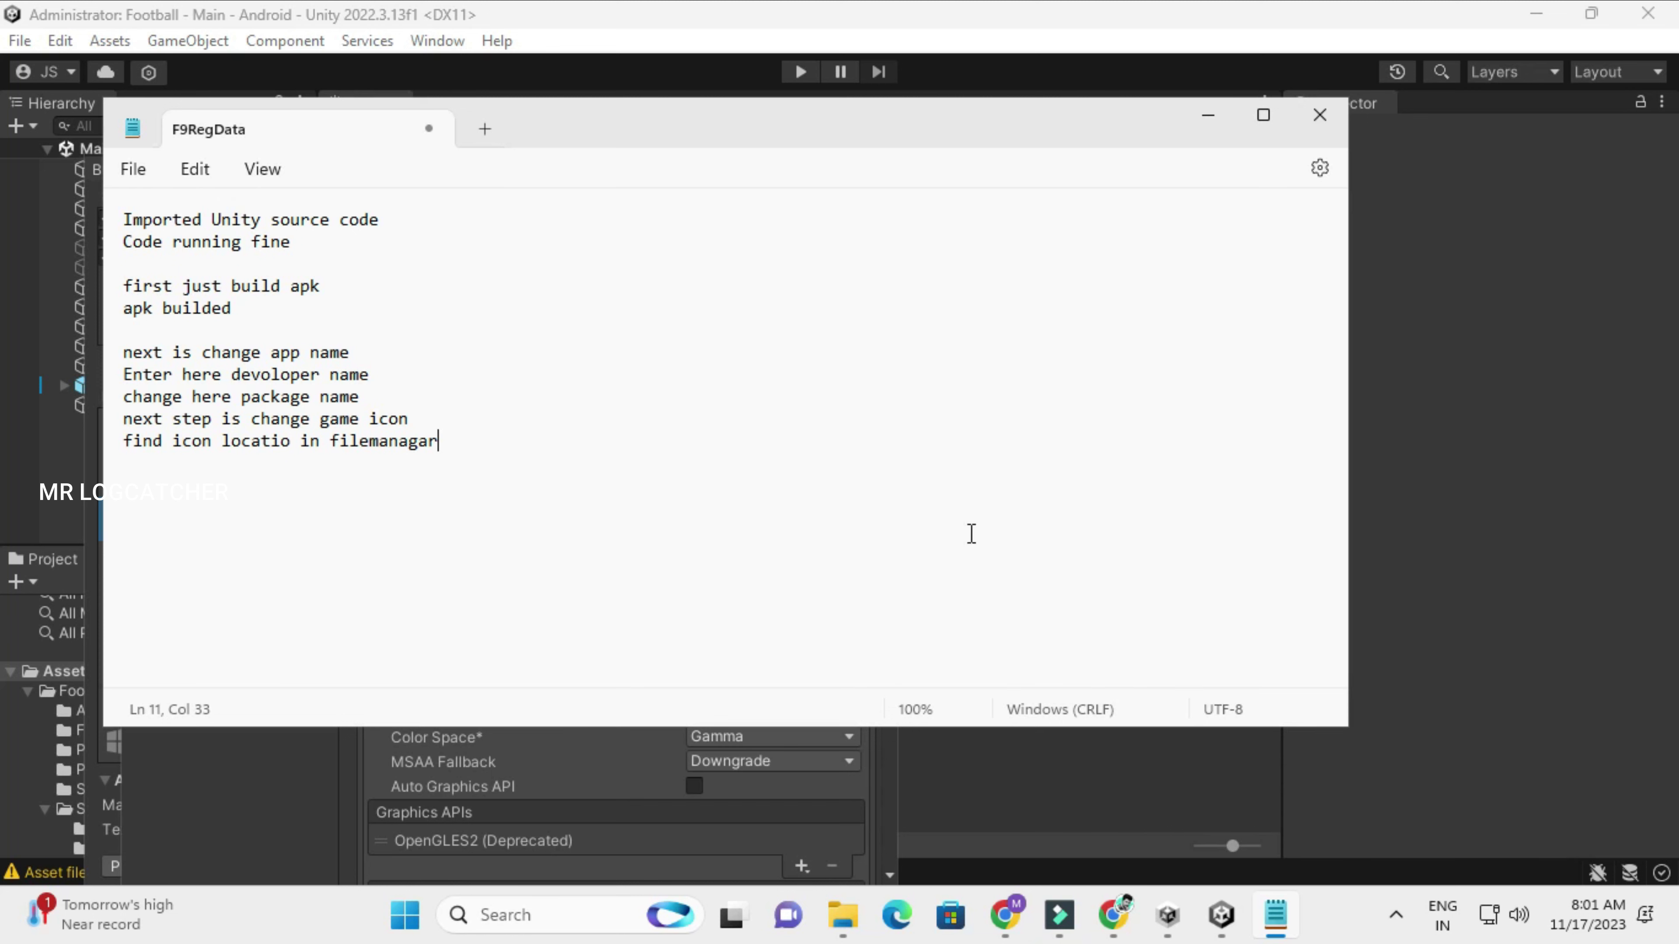
{"action": "key", "text": "Return"}
{"action": "type", "text": "change admob uit ids"}
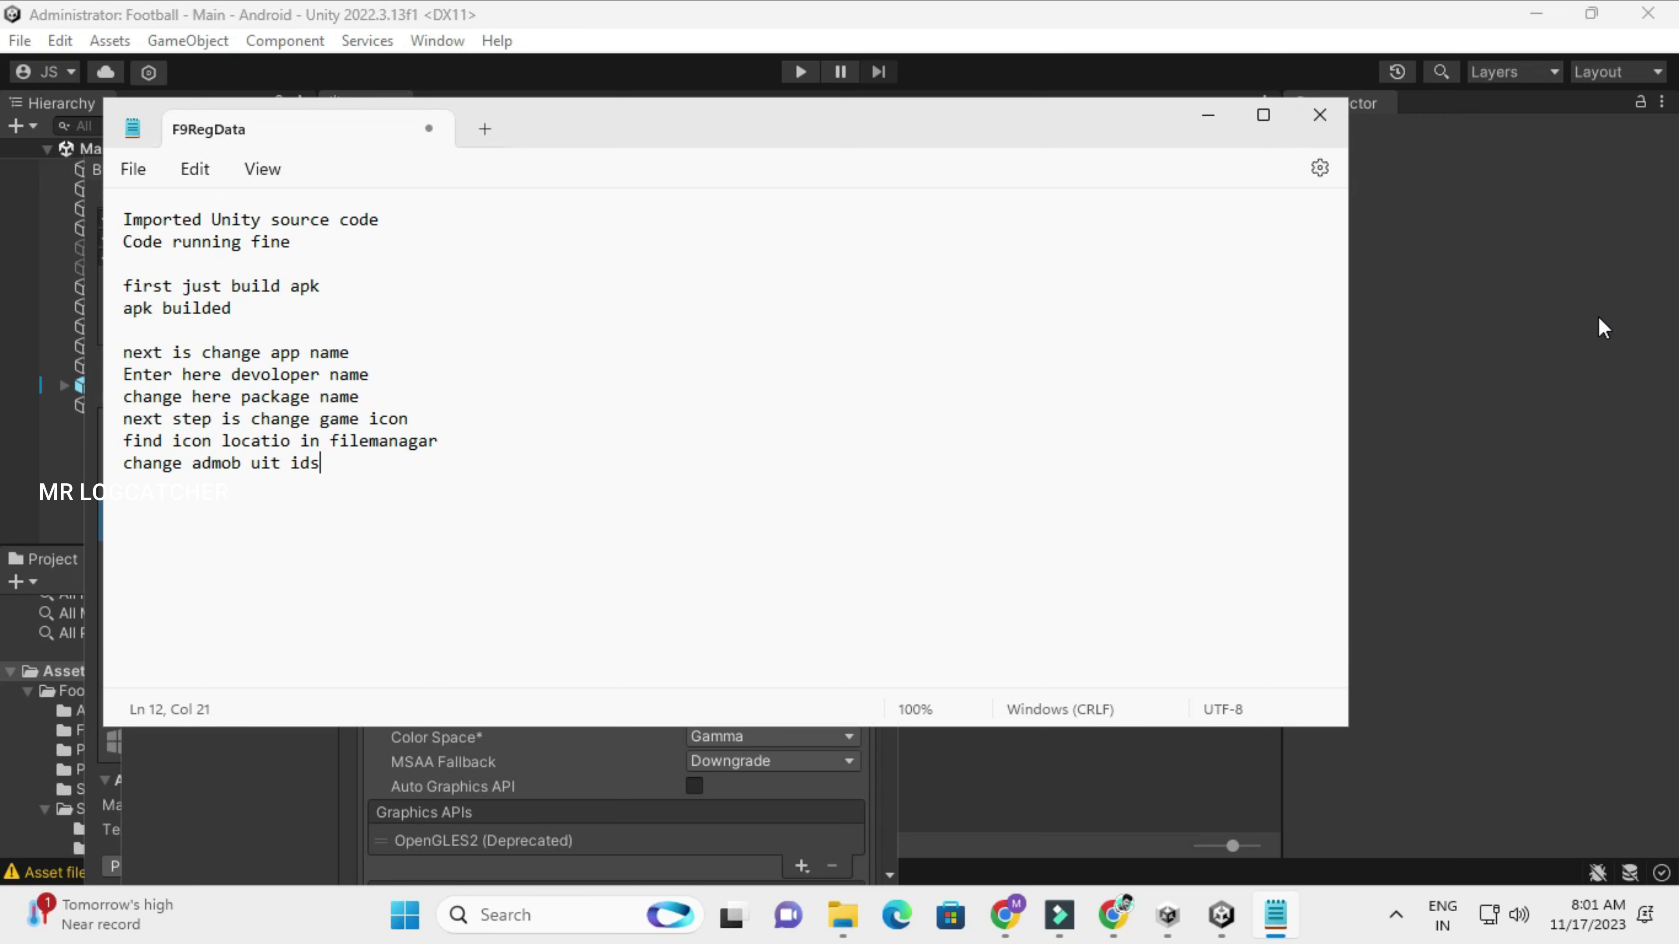
{"action": "left_click", "coordinate": [1208, 115]}
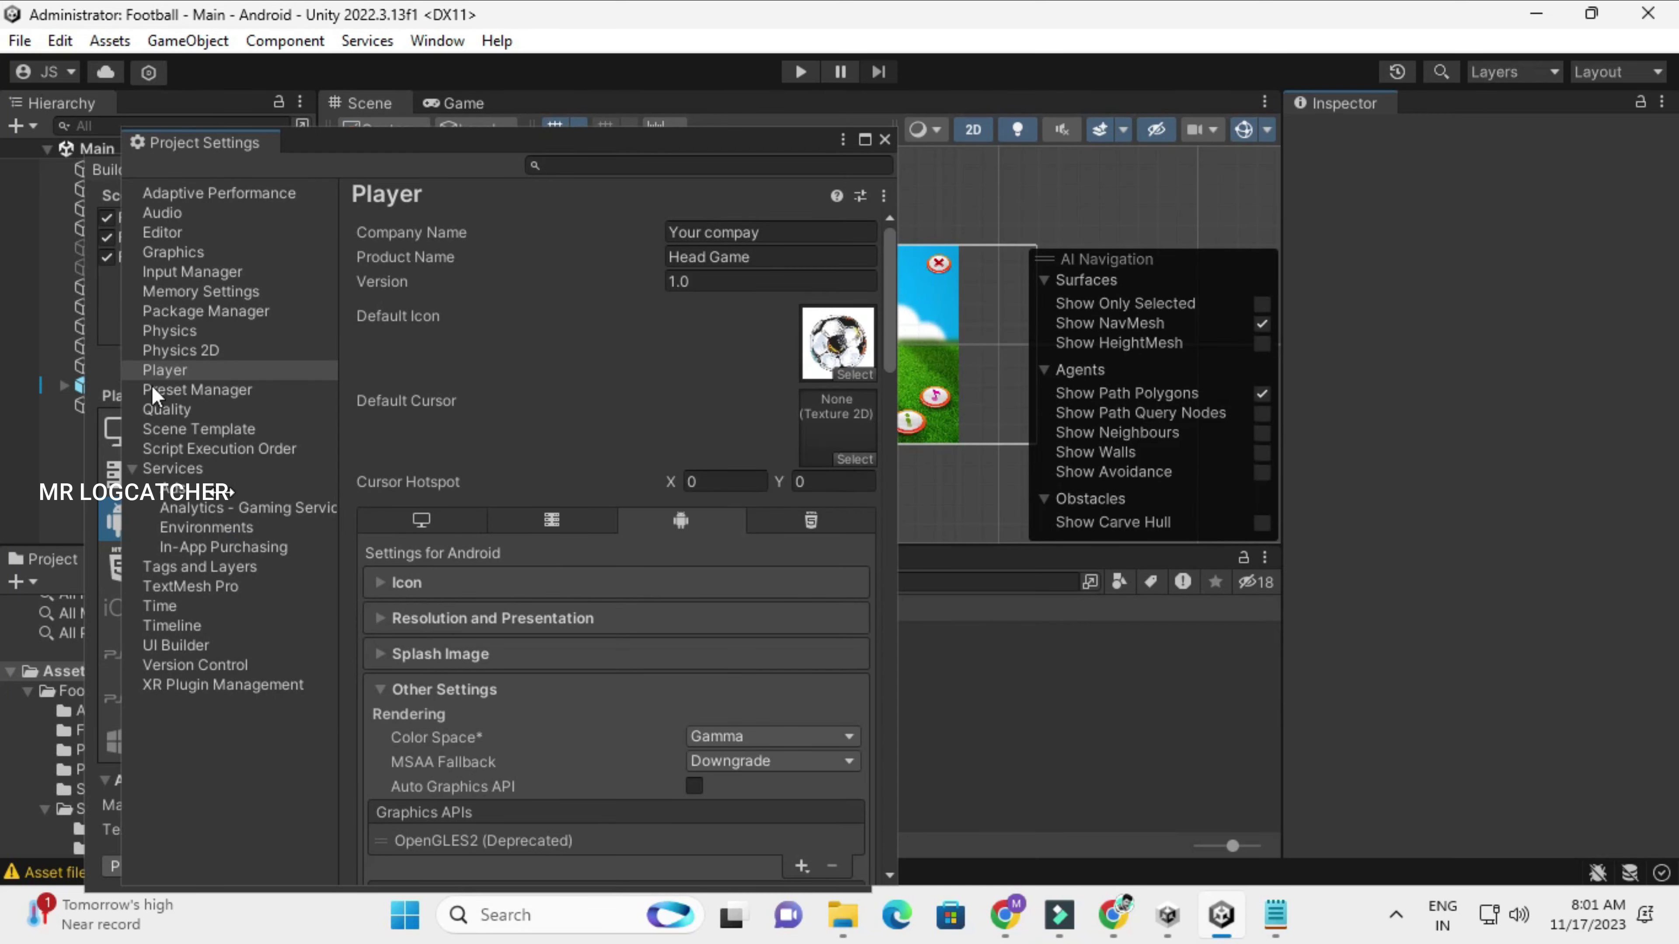
- Close Project Settings and view the Android AdMob App ID under Assets > Google Mobile Ads > Settings
{"action": "left_click", "coordinate": [884, 139]}
{"action": "left_click", "coordinate": [109, 40]}
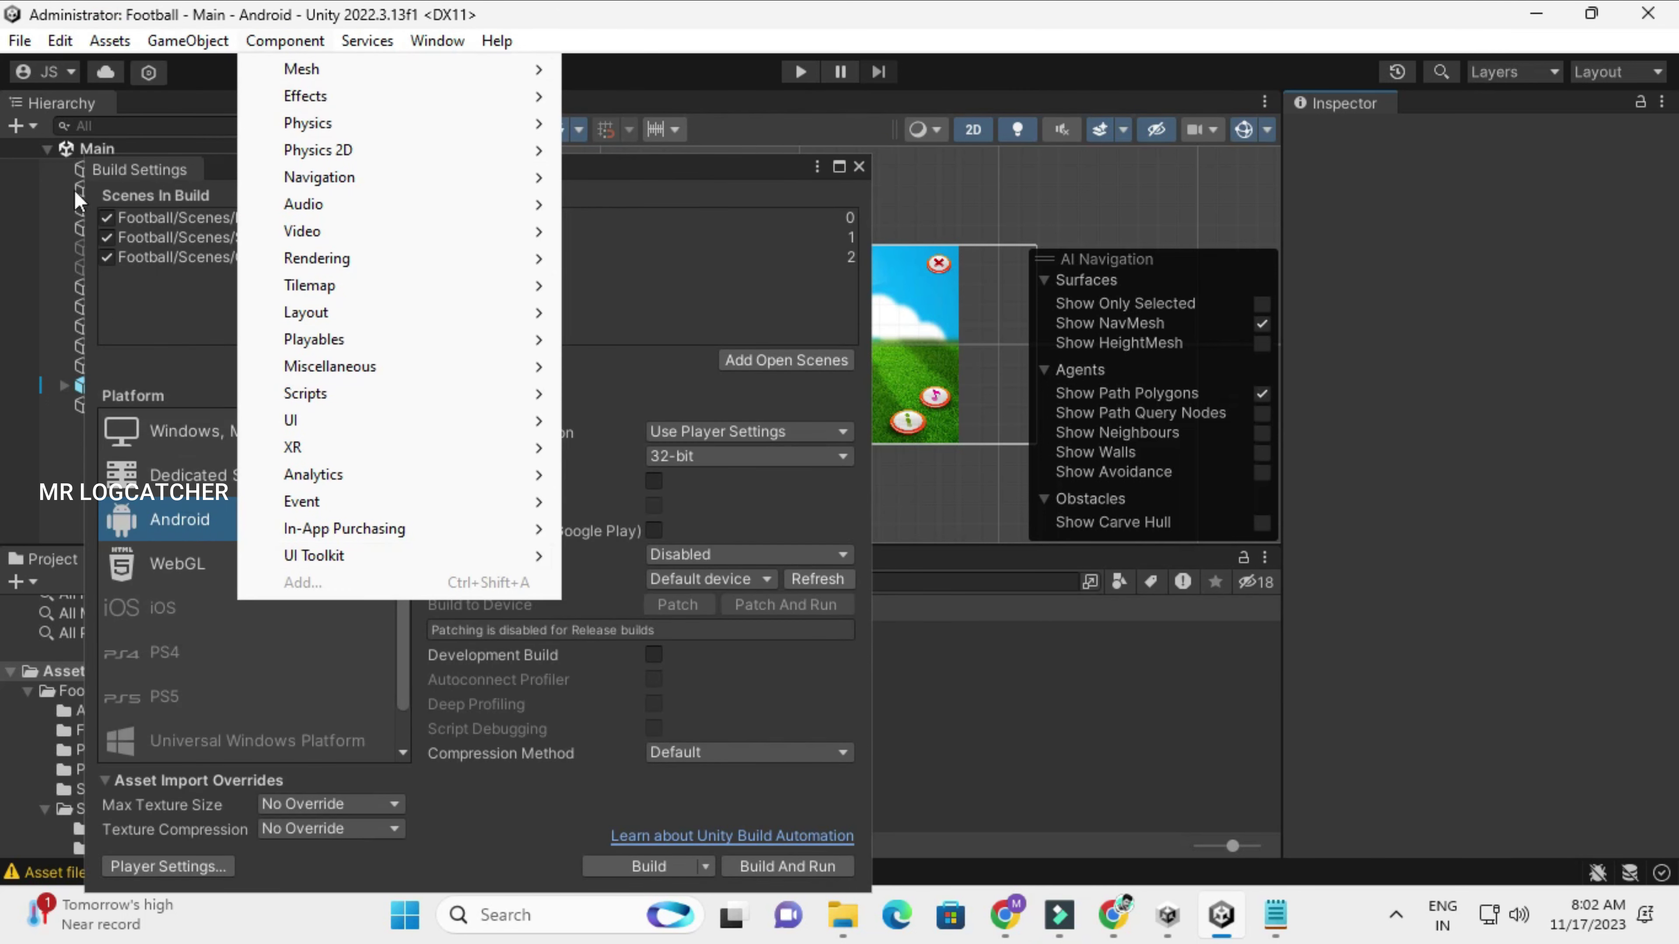
{"action": "mouse_move", "coordinate": [249, 681]}
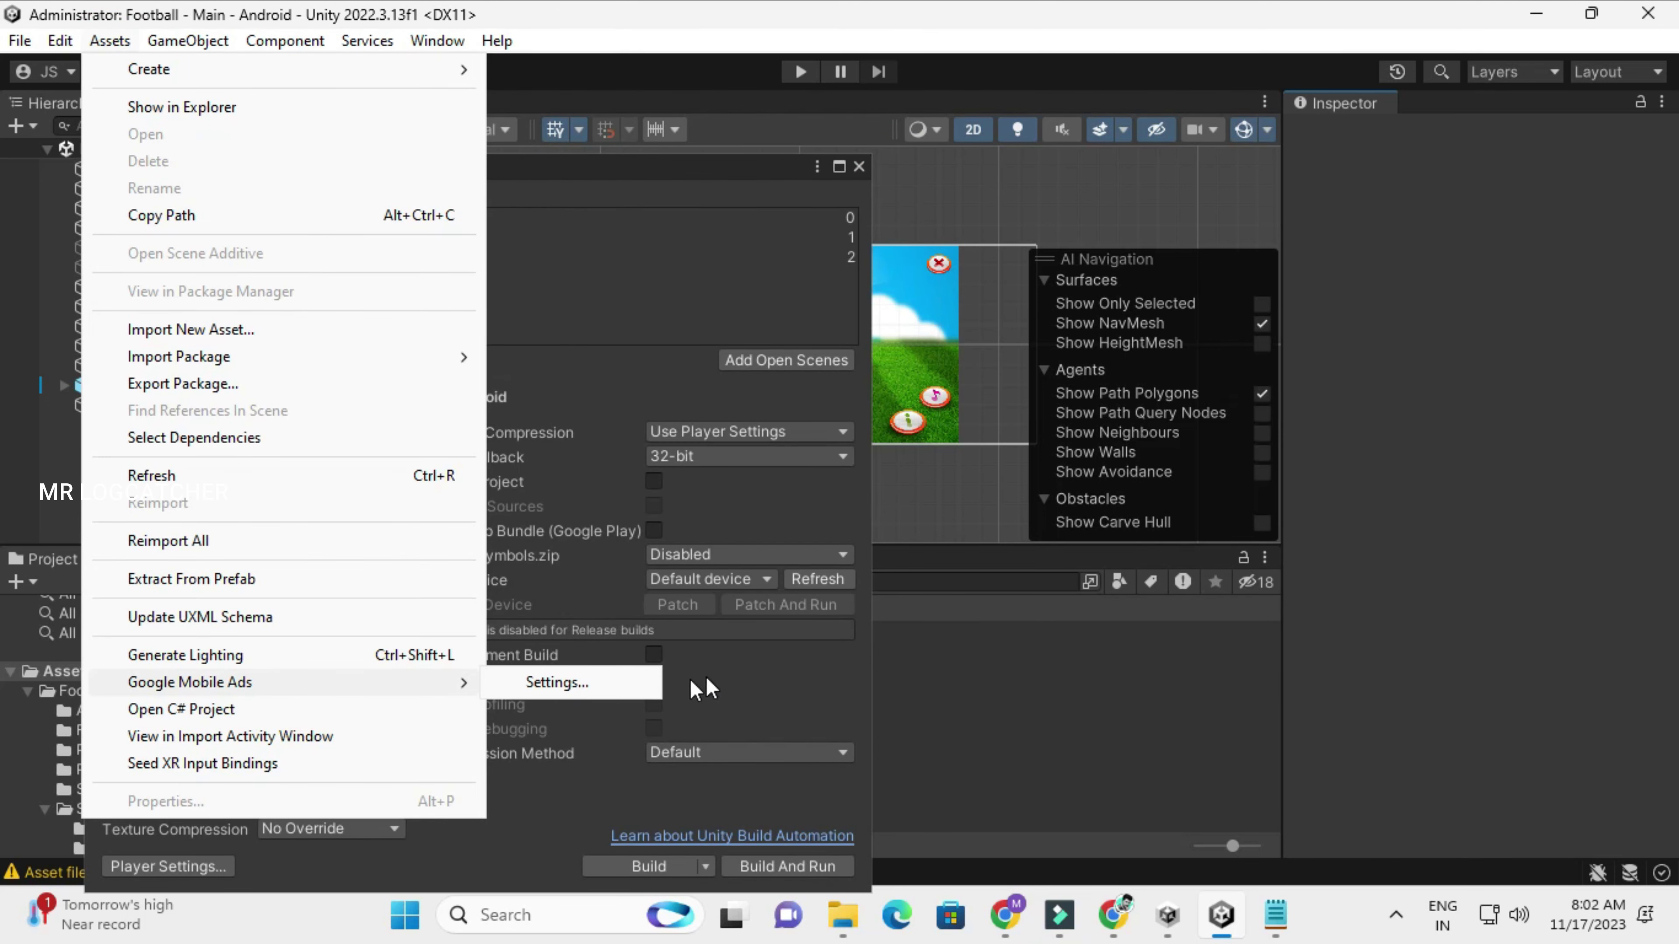
{"action": "left_click", "coordinate": [626, 681]}
{"action": "left_click", "coordinate": [1527, 339]}
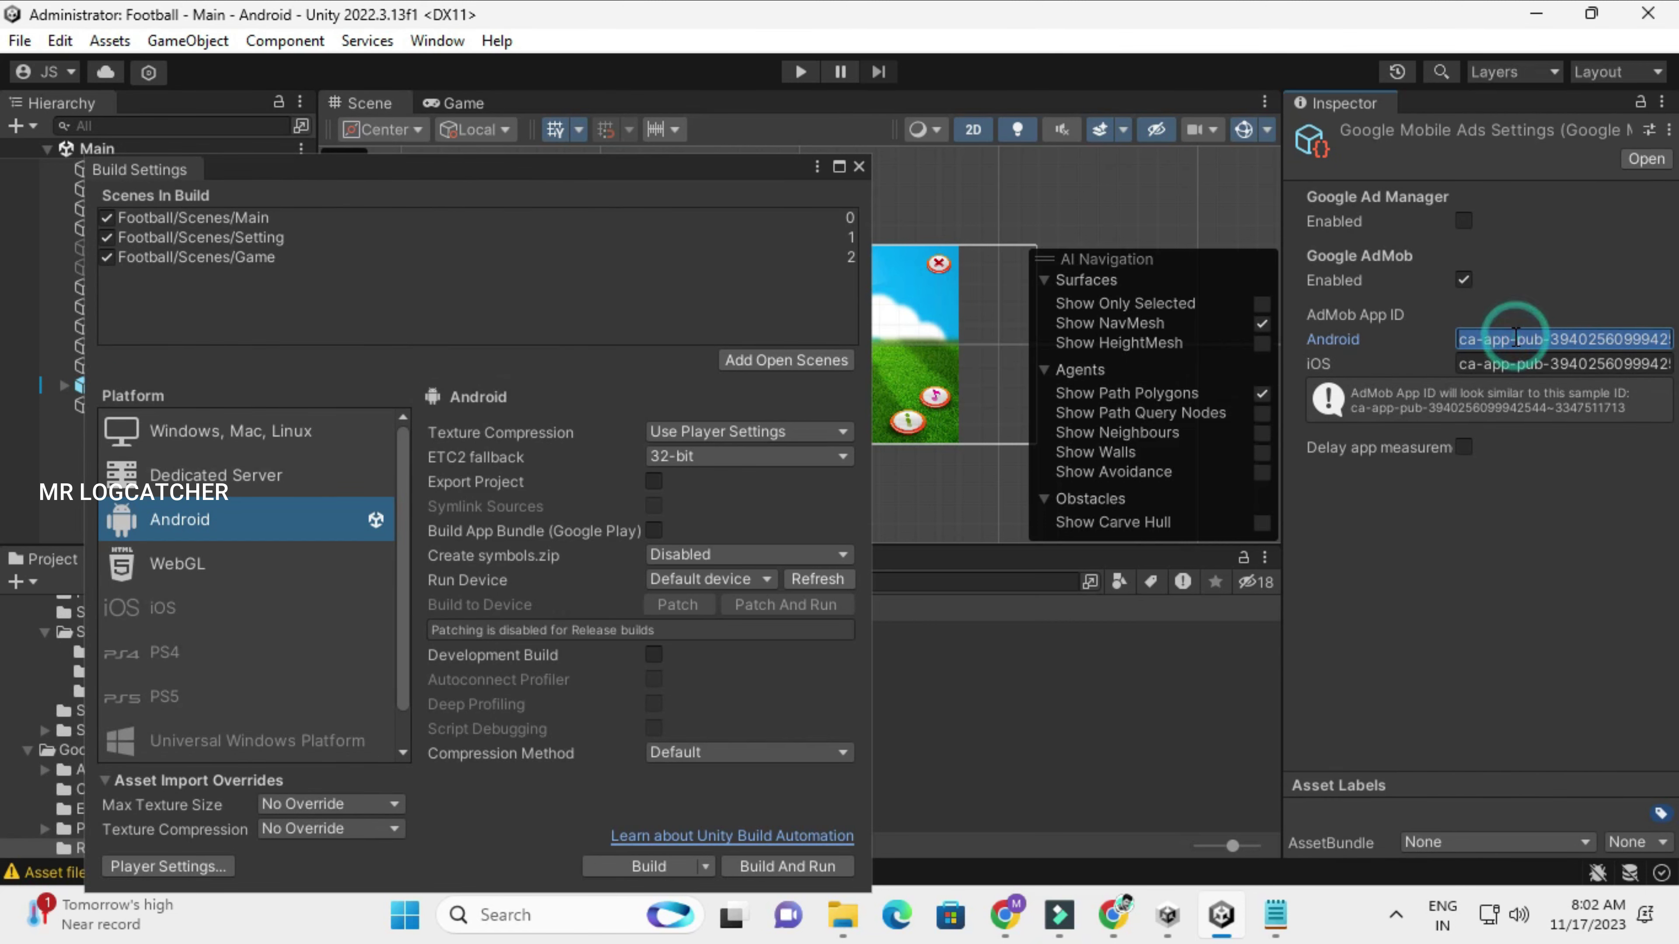
- Add a note in F9RegData that the AdMob app IDs are found here
{"action": "left_click", "coordinate": [1260, 919]}
{"action": "key", "text": "Return"}
{"action": "type", "text": "admob app i"}
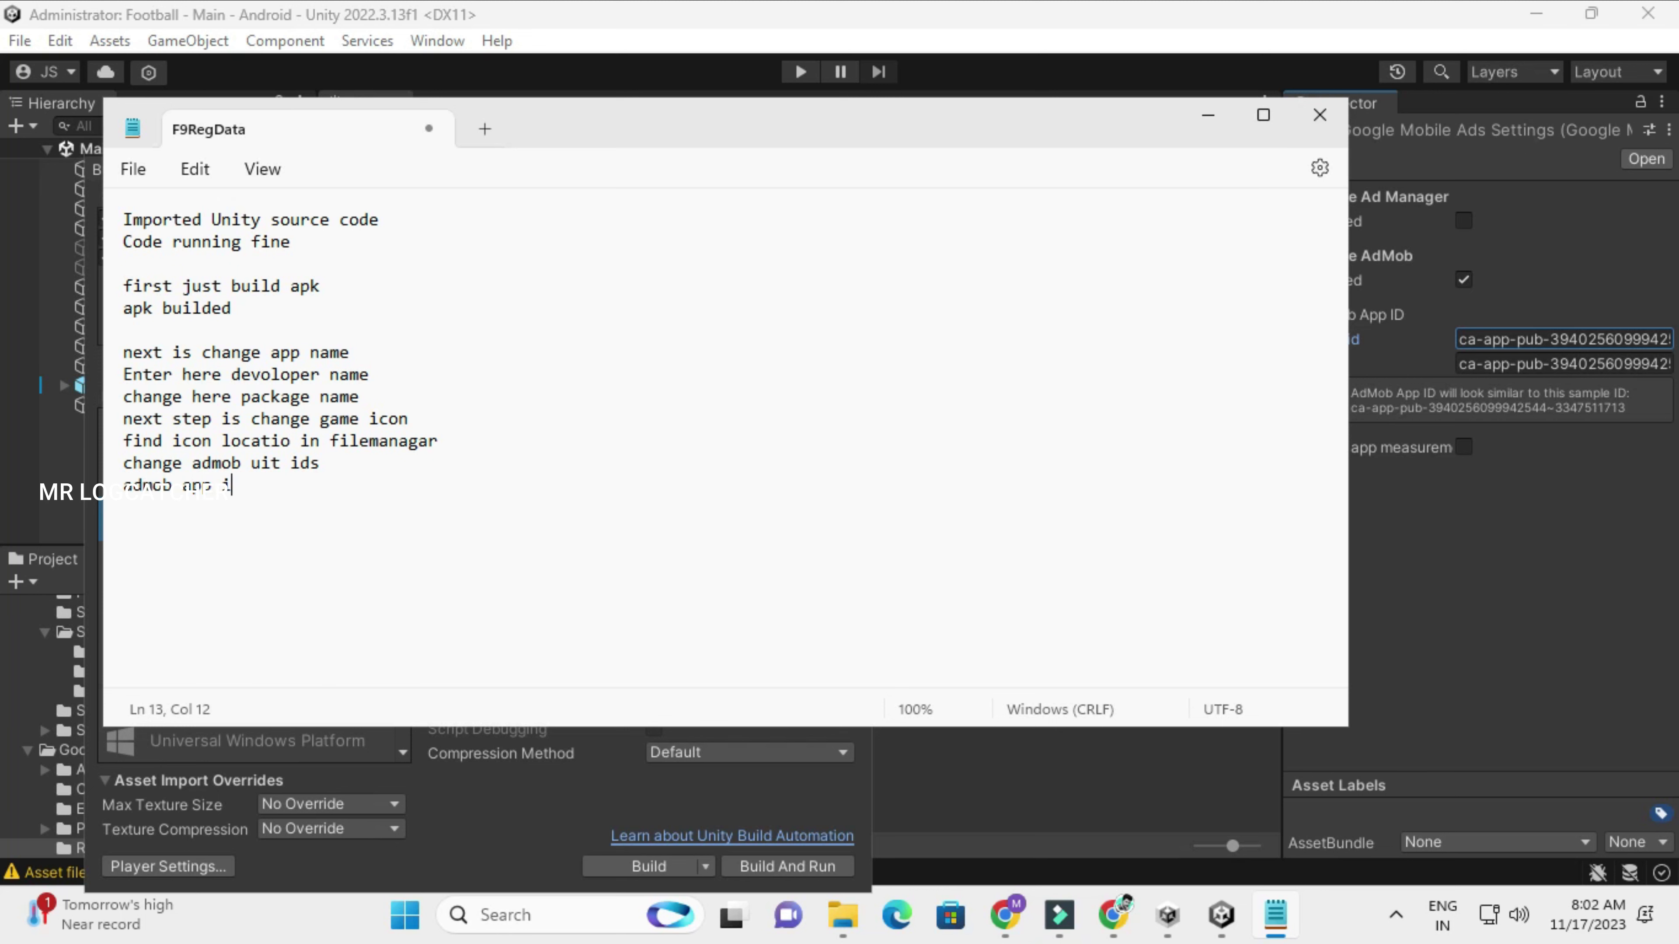
{"action": "type", "text": "ds here"}
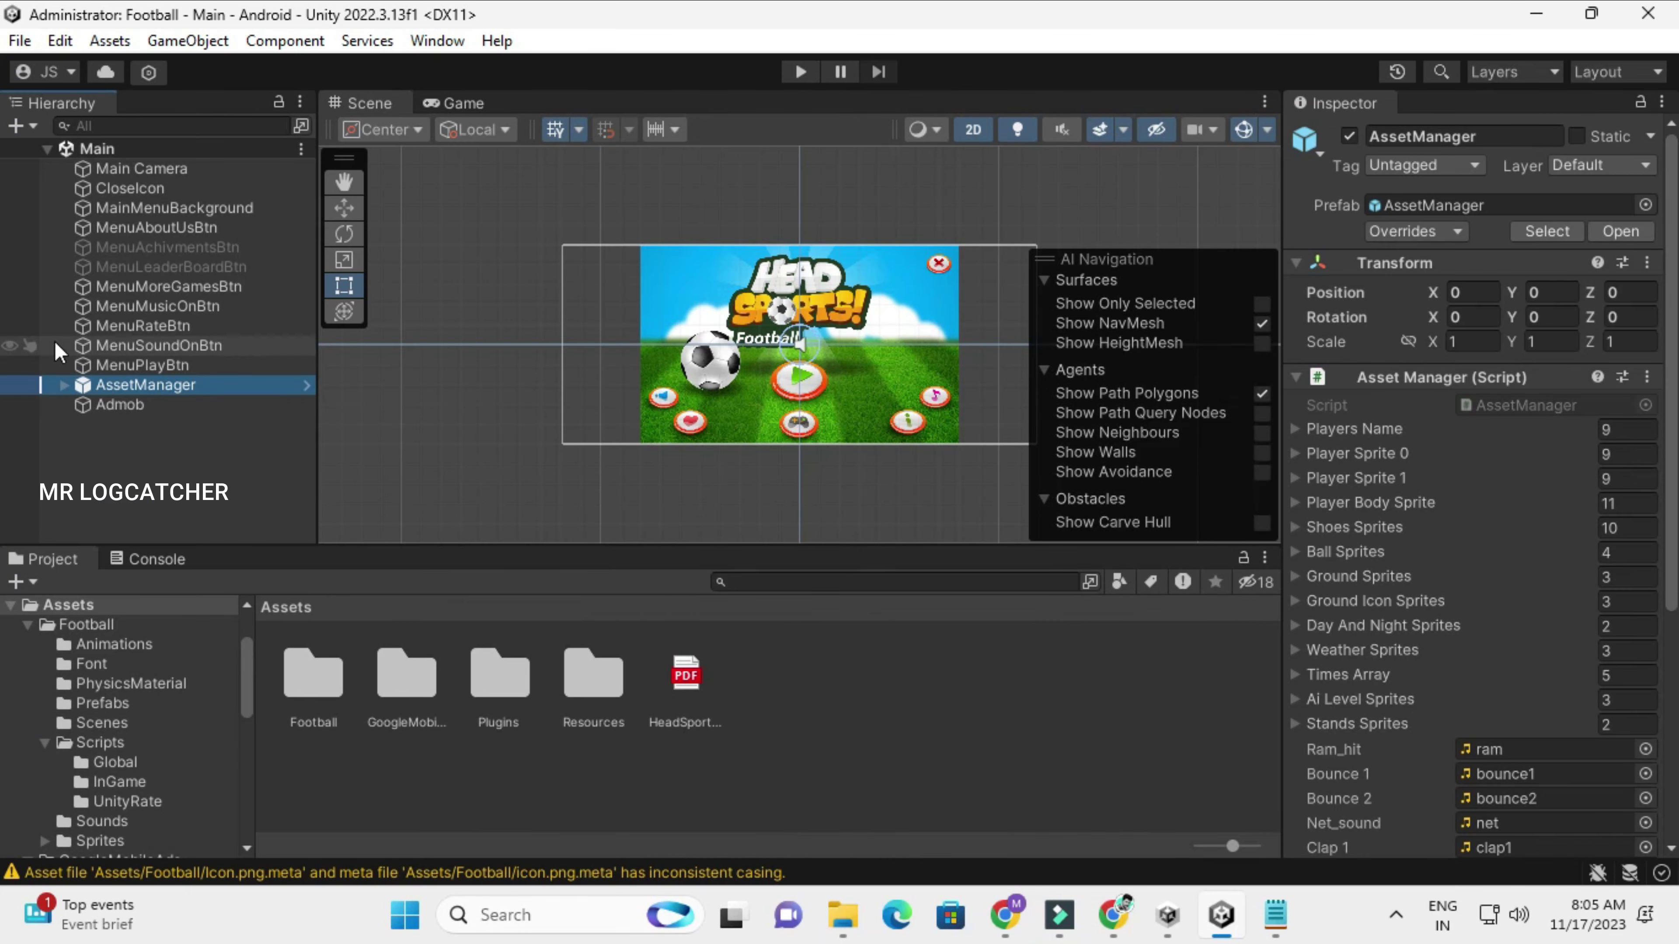
- Select the Admob object and inspect its Android_Reward Unit ID in the Game Ads Controller
{"action": "left_click", "coordinate": [193, 169]}
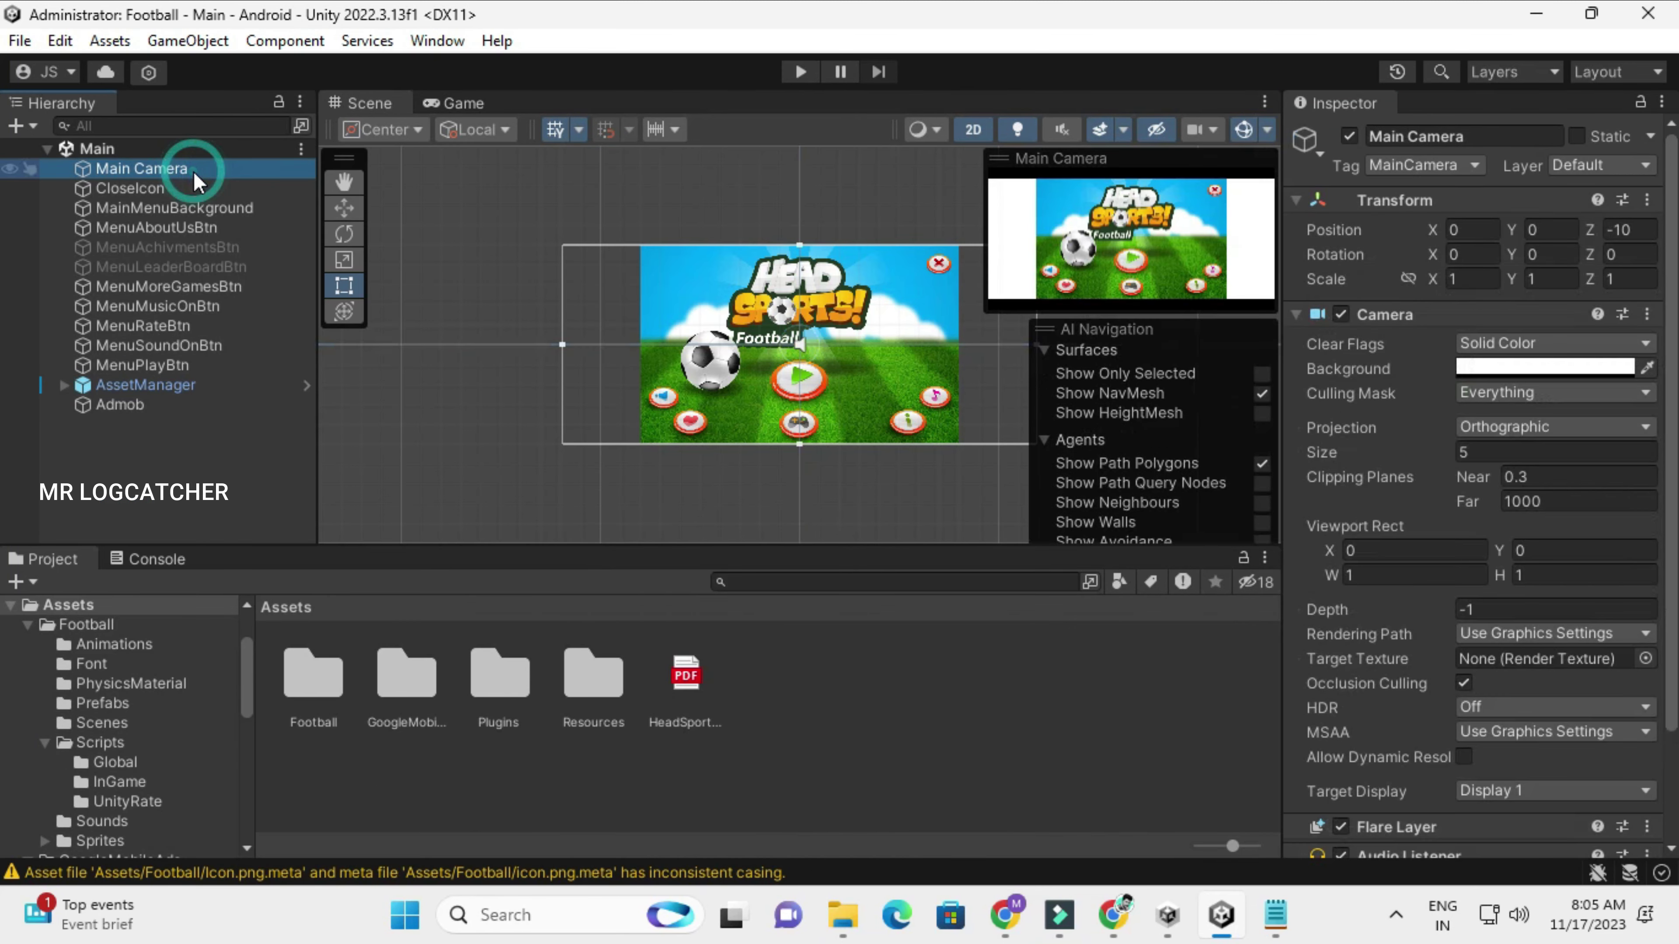
{"action": "left_click", "coordinate": [132, 400]}
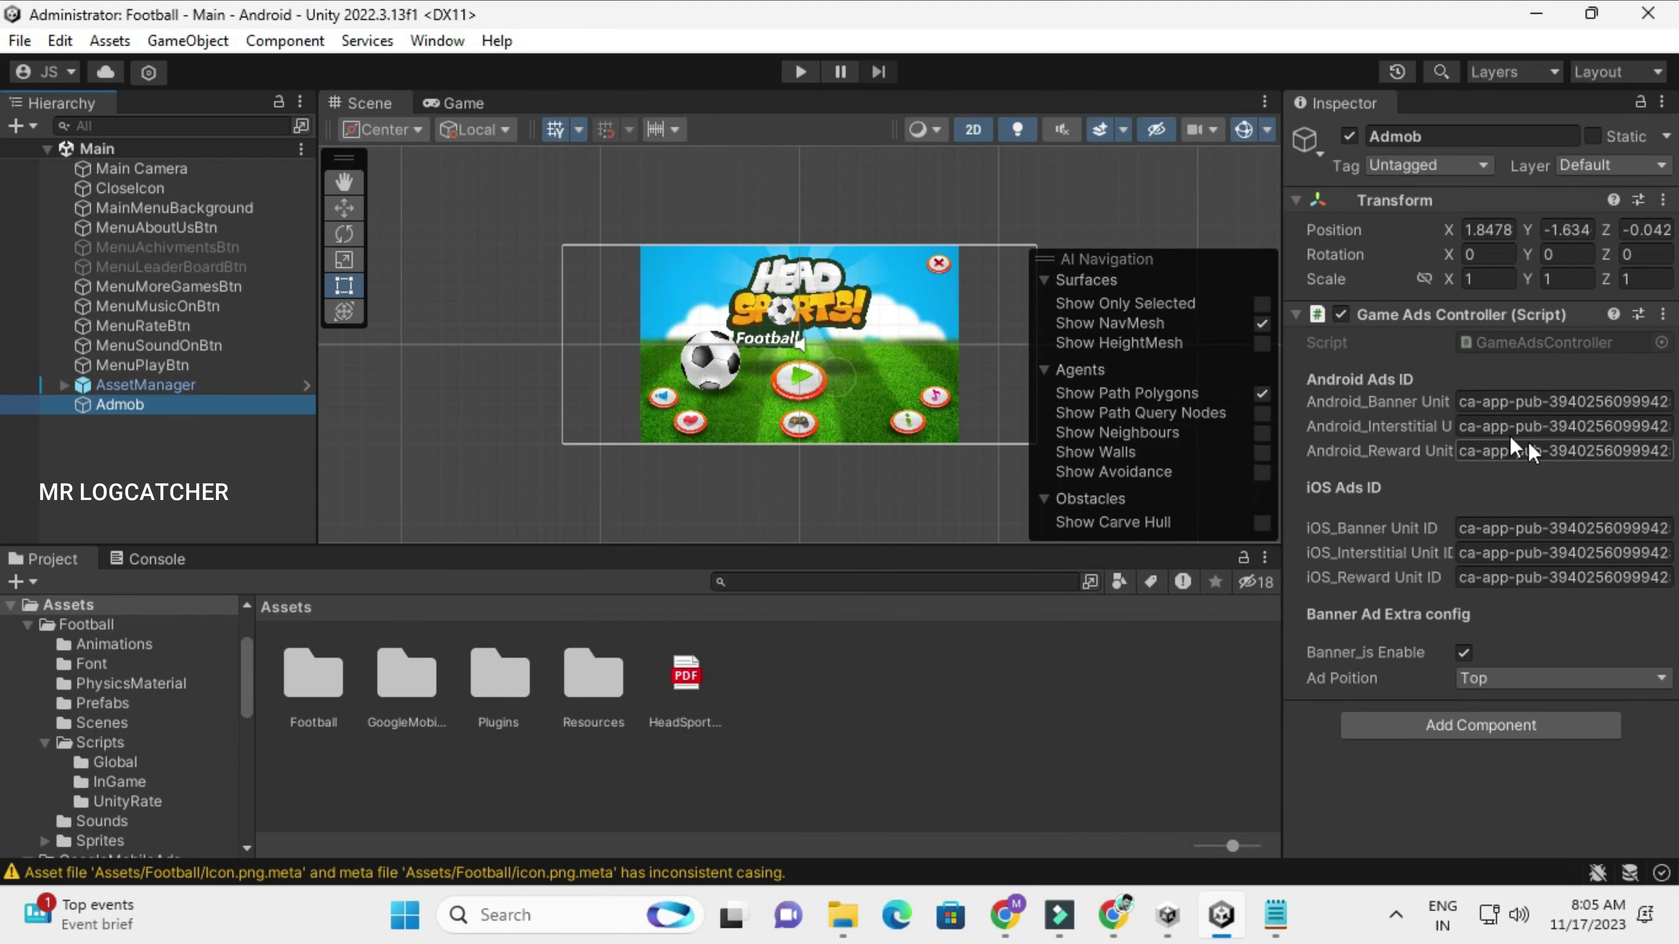
{"action": "left_click", "coordinate": [1488, 443]}
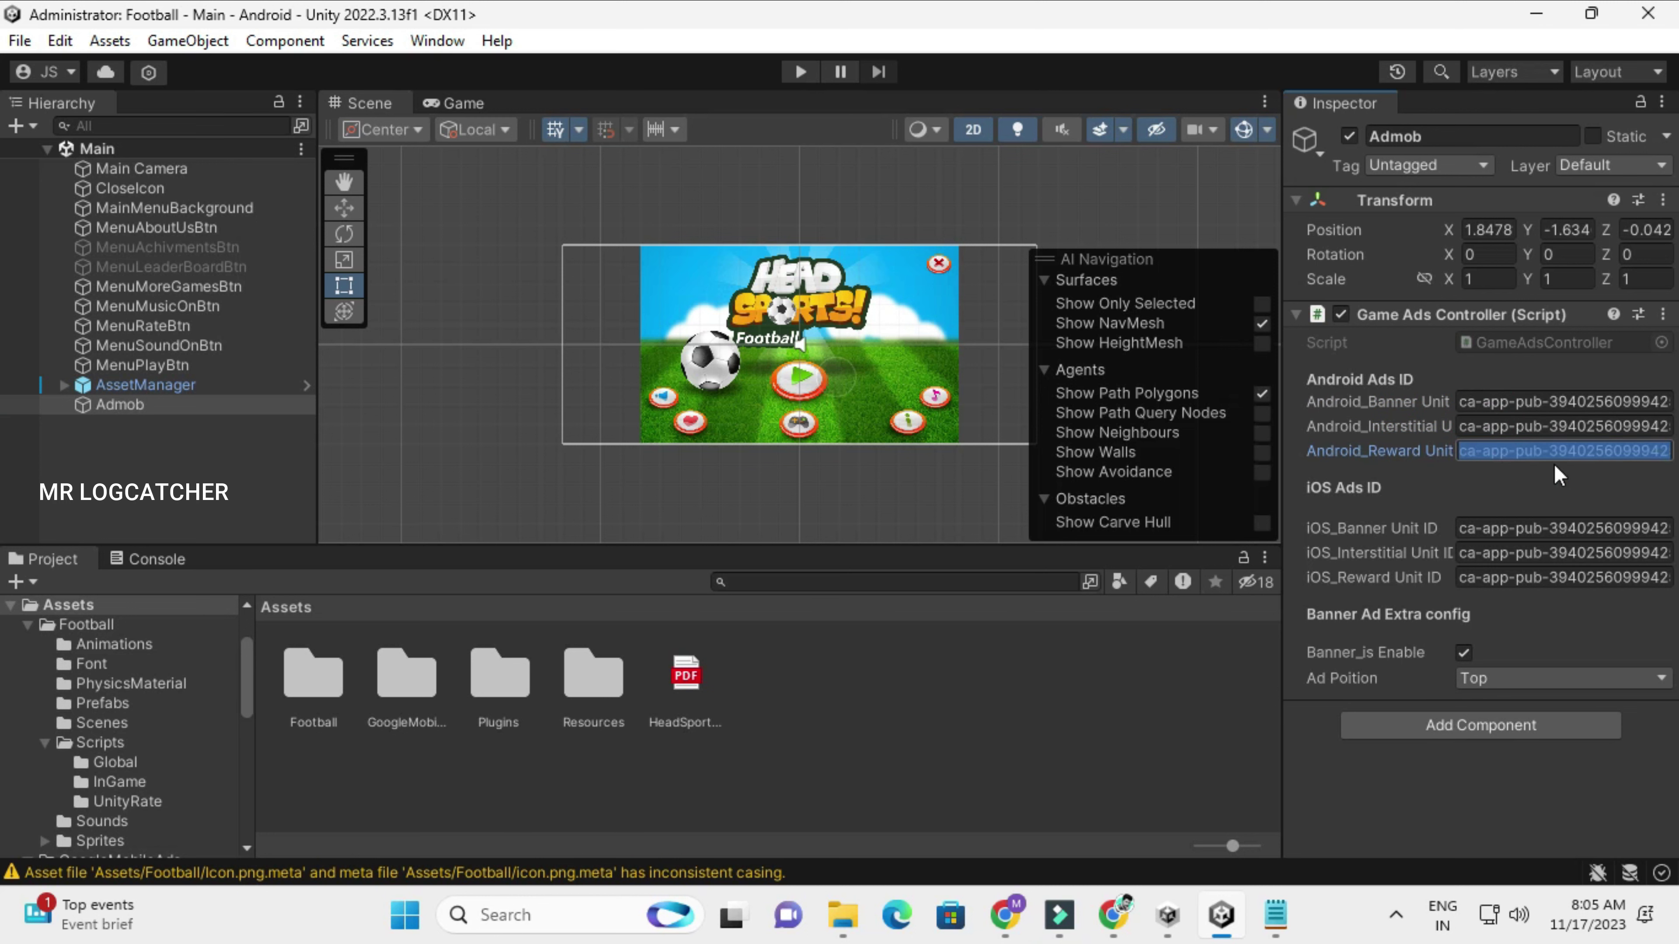
{"action": "mouse_move", "coordinate": [1278, 916]}
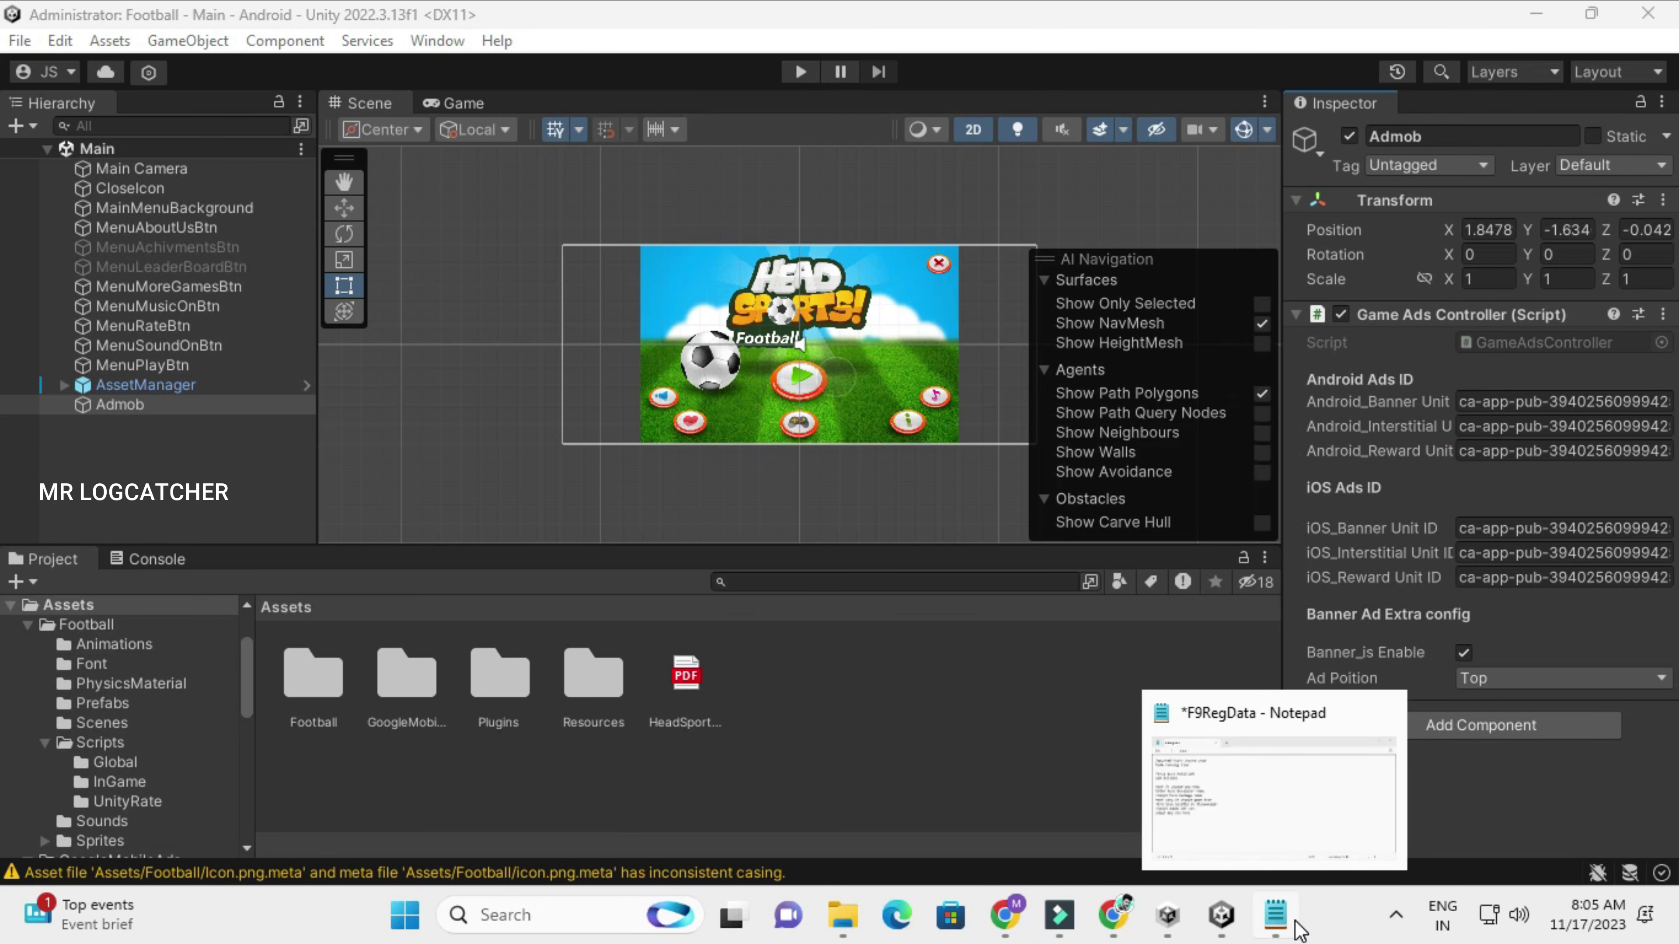
- Add 'replace all admob unit ids' and 'create a key' reminders to the F9RegData notes
{"action": "left_click", "coordinate": [1259, 797]}
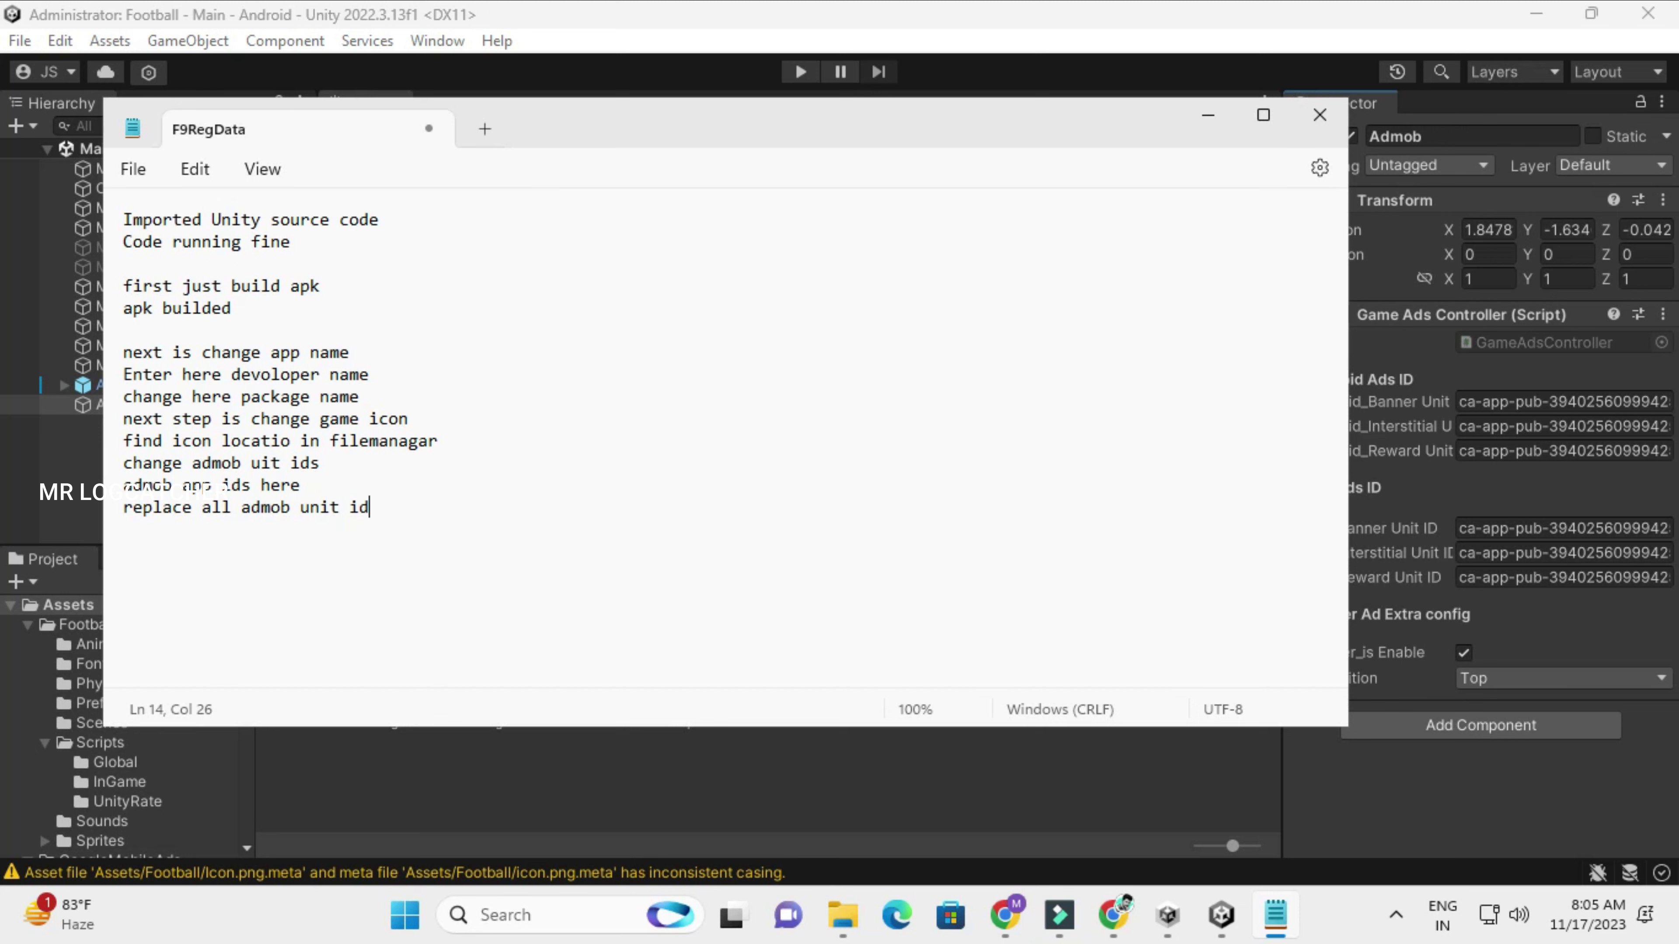
{"action": "left_click", "coordinate": [1221, 915]}
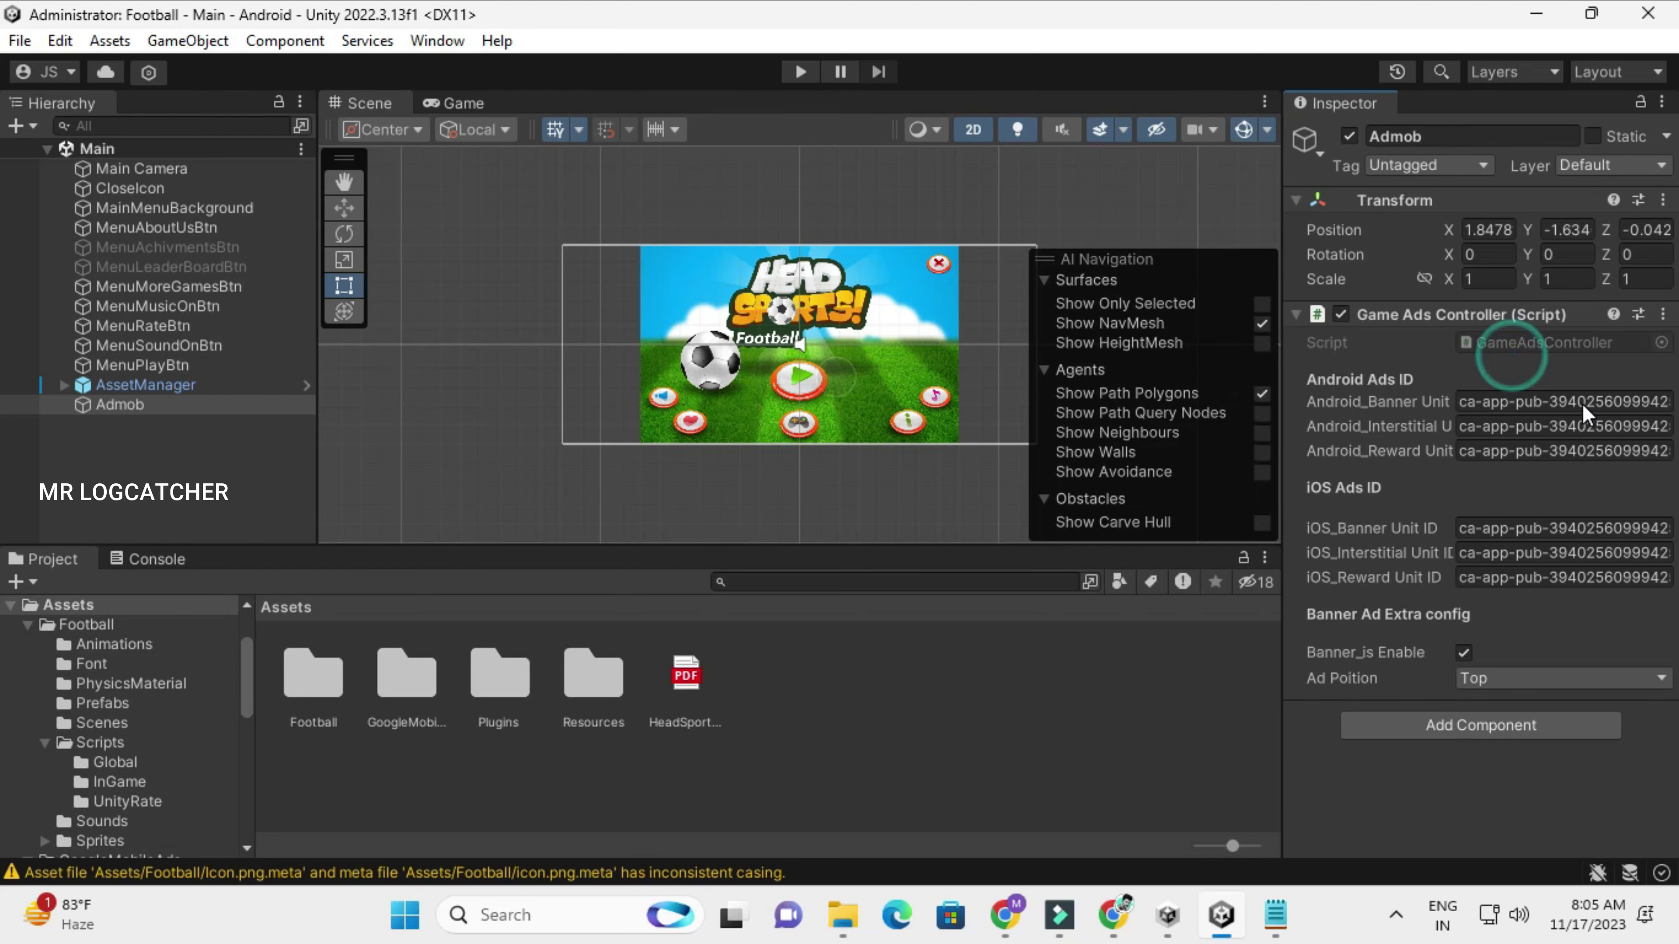
{"action": "left_click", "coordinate": [1276, 915]}
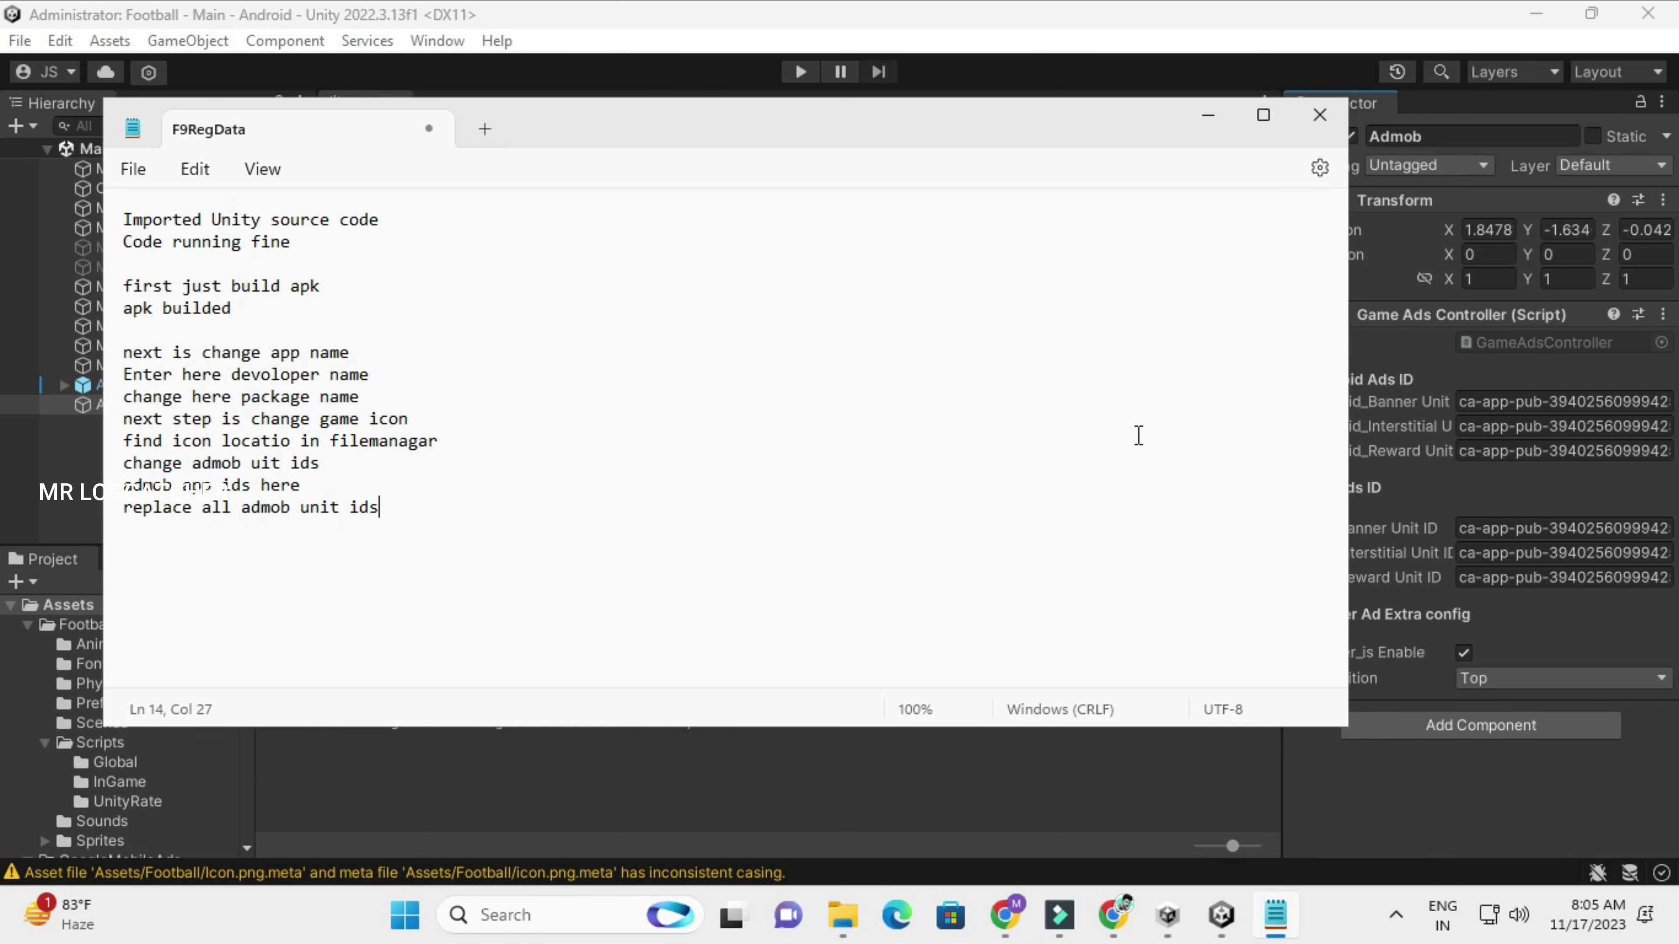
{"action": "key", "text": "Return"}
{"action": "type", "text": "create a key"}
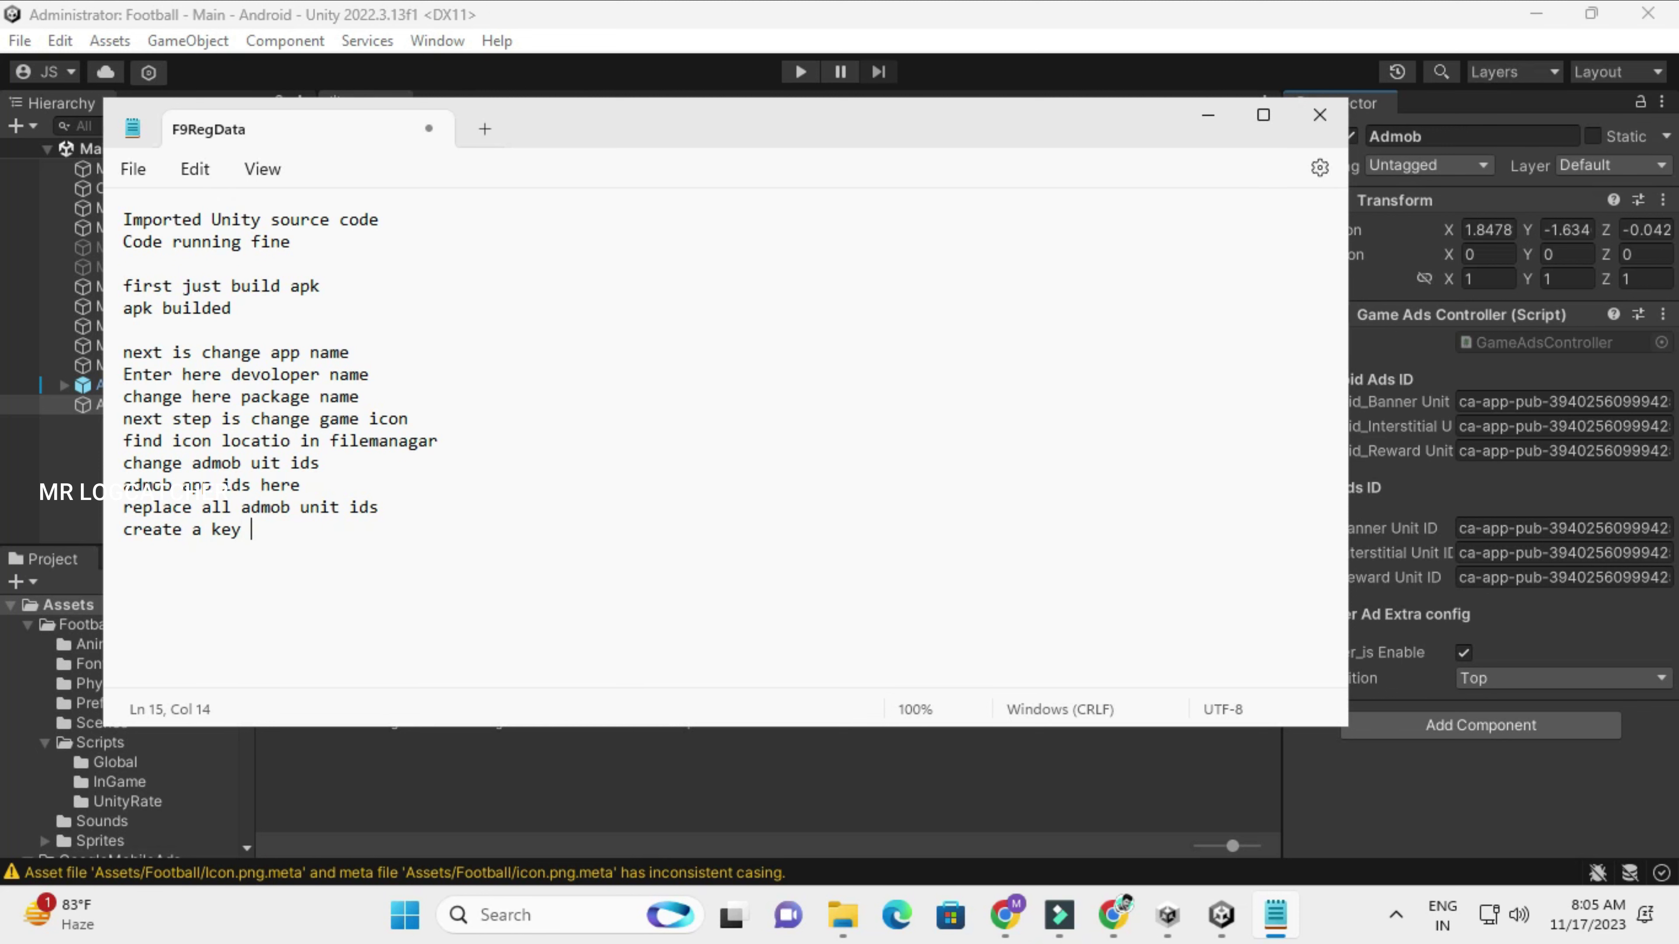
{"action": "left_click", "coordinate": [1041, 66]}
- Open the Android Publishing Settings Keystore Manager from Build Settings' Player Settings
{"action": "left_click", "coordinate": [19, 40]}
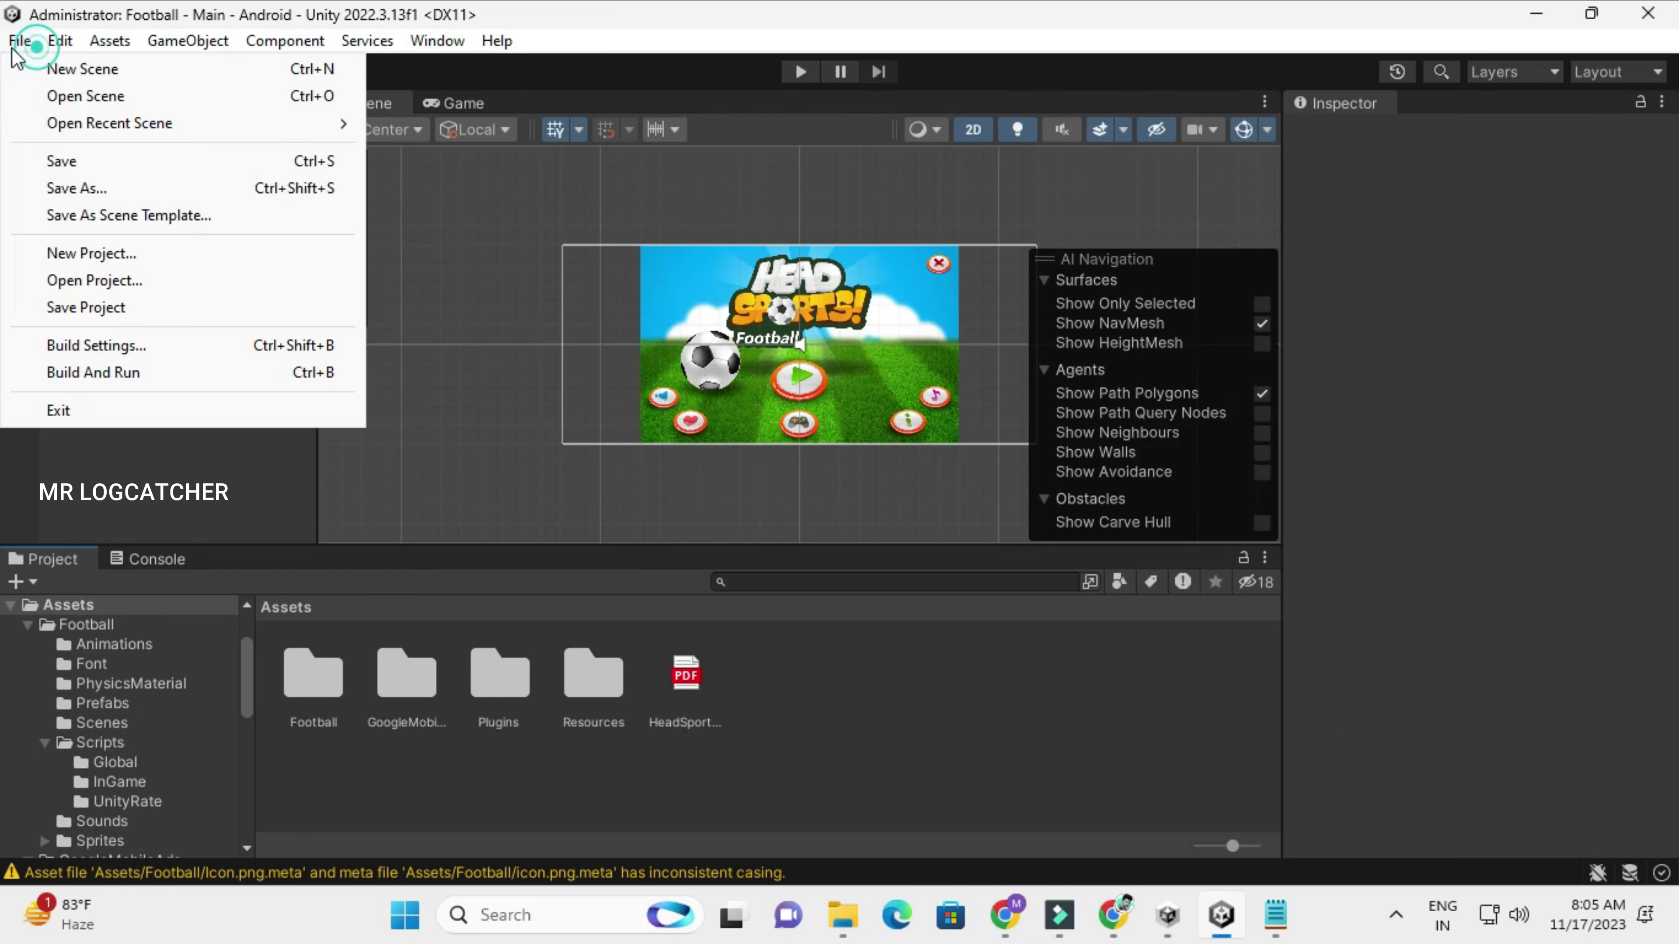
{"action": "left_click", "coordinate": [85, 357]}
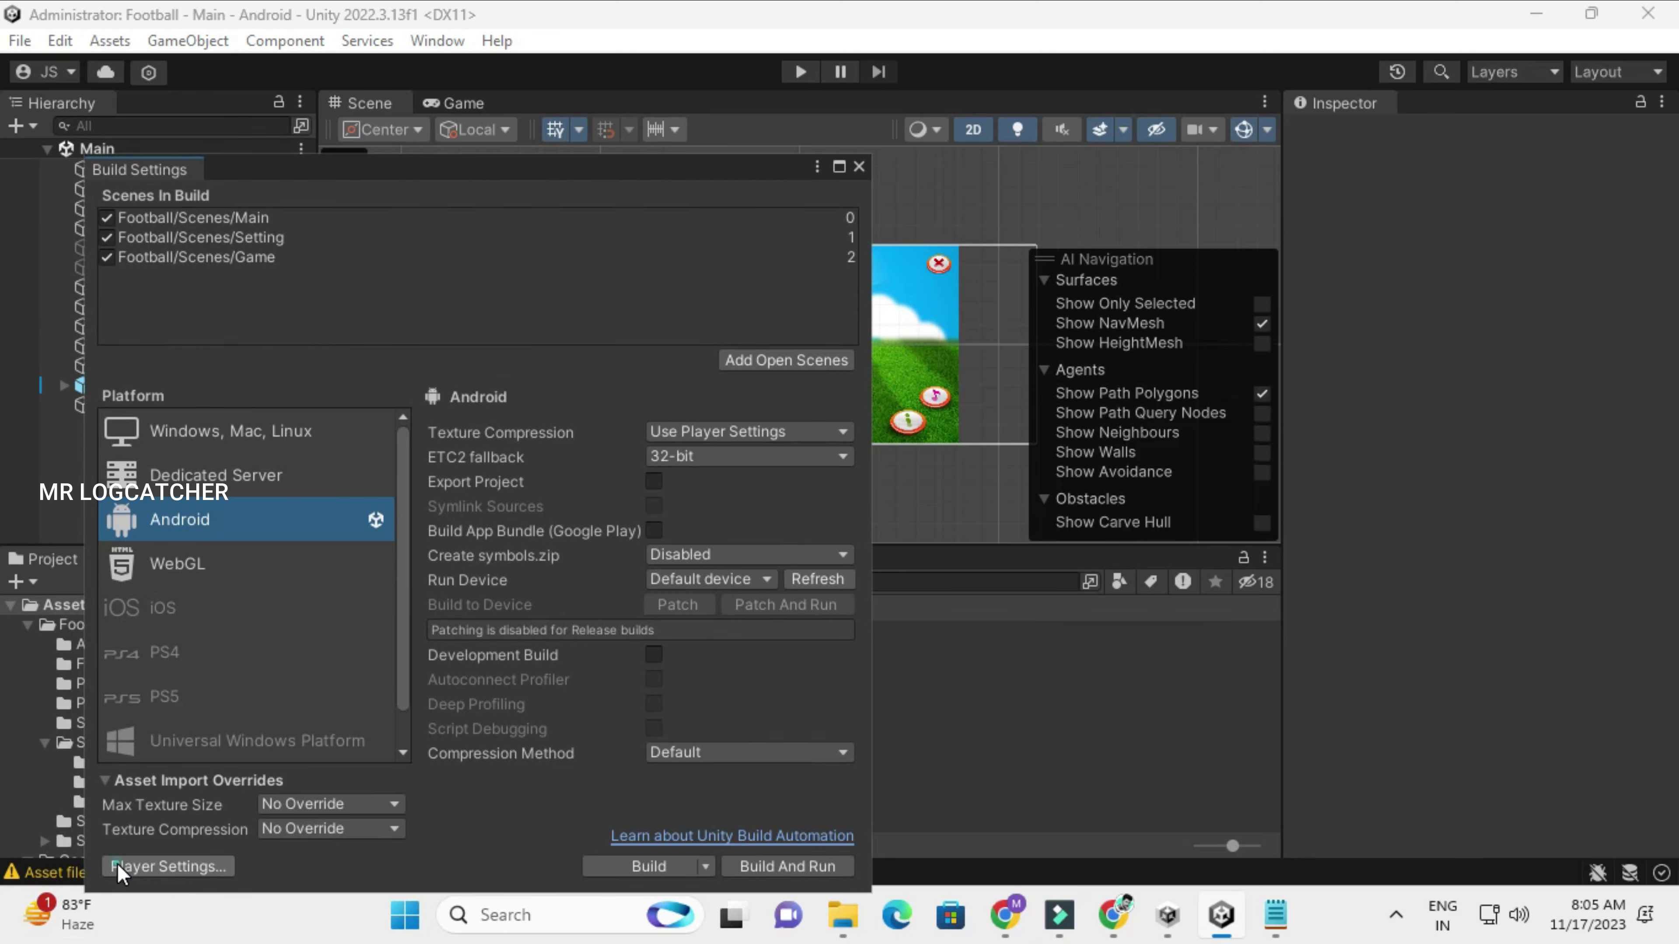
{"action": "left_click", "coordinate": [107, 872]}
{"action": "left_click_drag", "start_coordinate": [890, 357], "coordinate": [894, 835]}
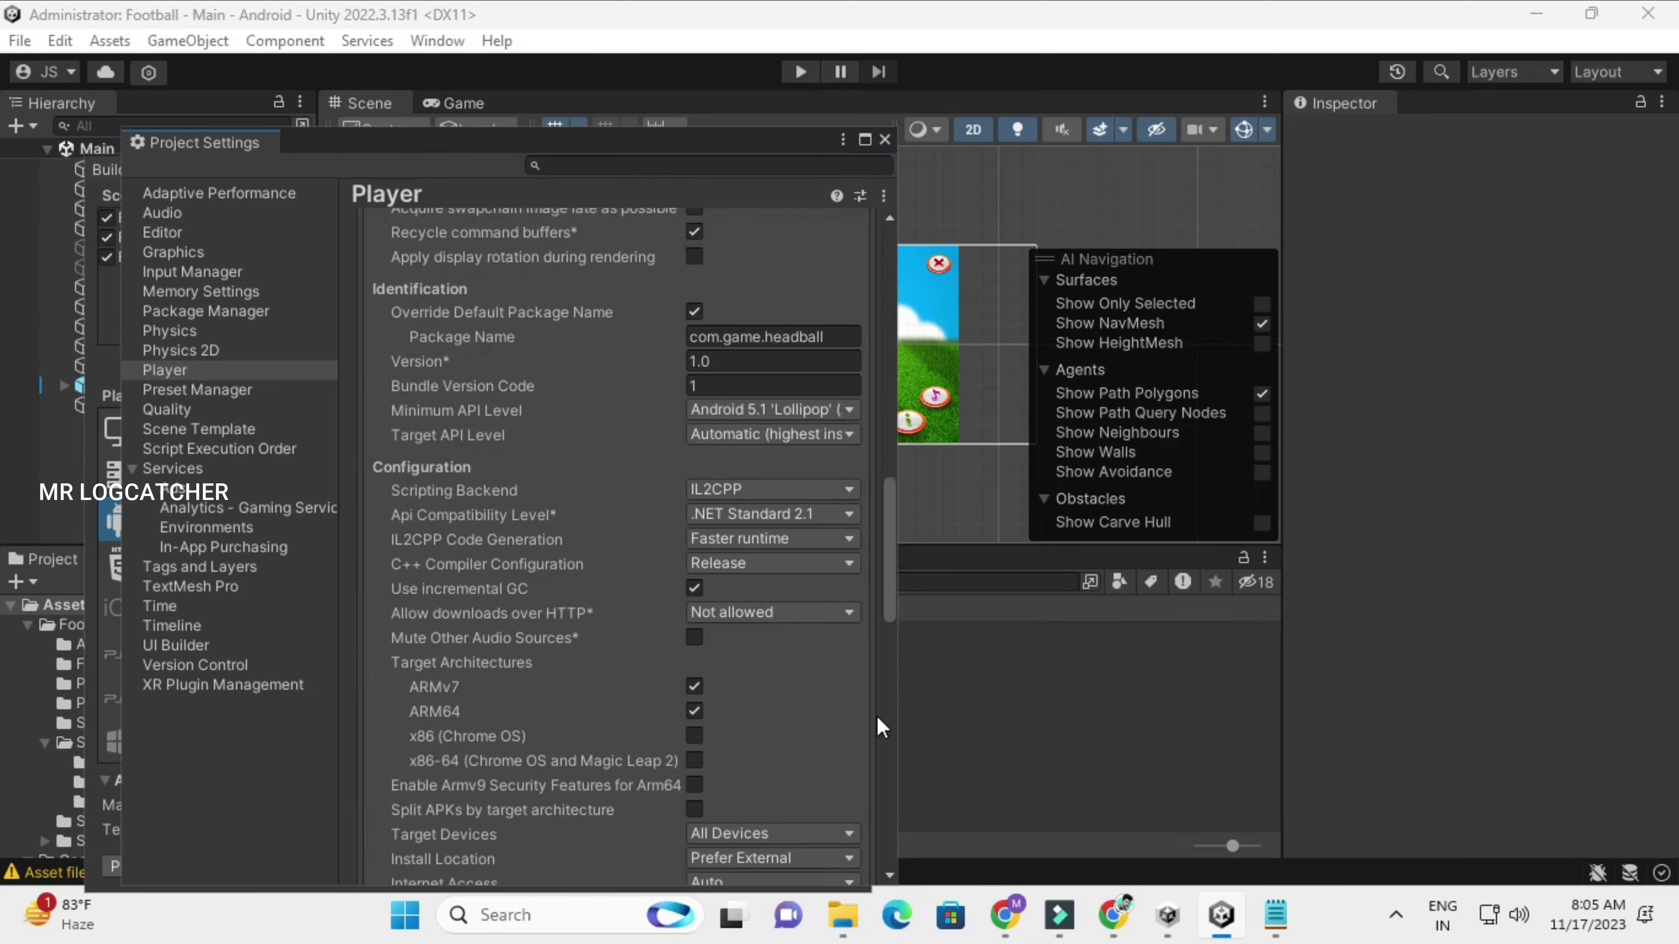
{"action": "left_click", "coordinate": [513, 845]}
{"action": "scroll", "coordinate": [513, 845], "scroll_direction": "down", "scroll_amount": 3}
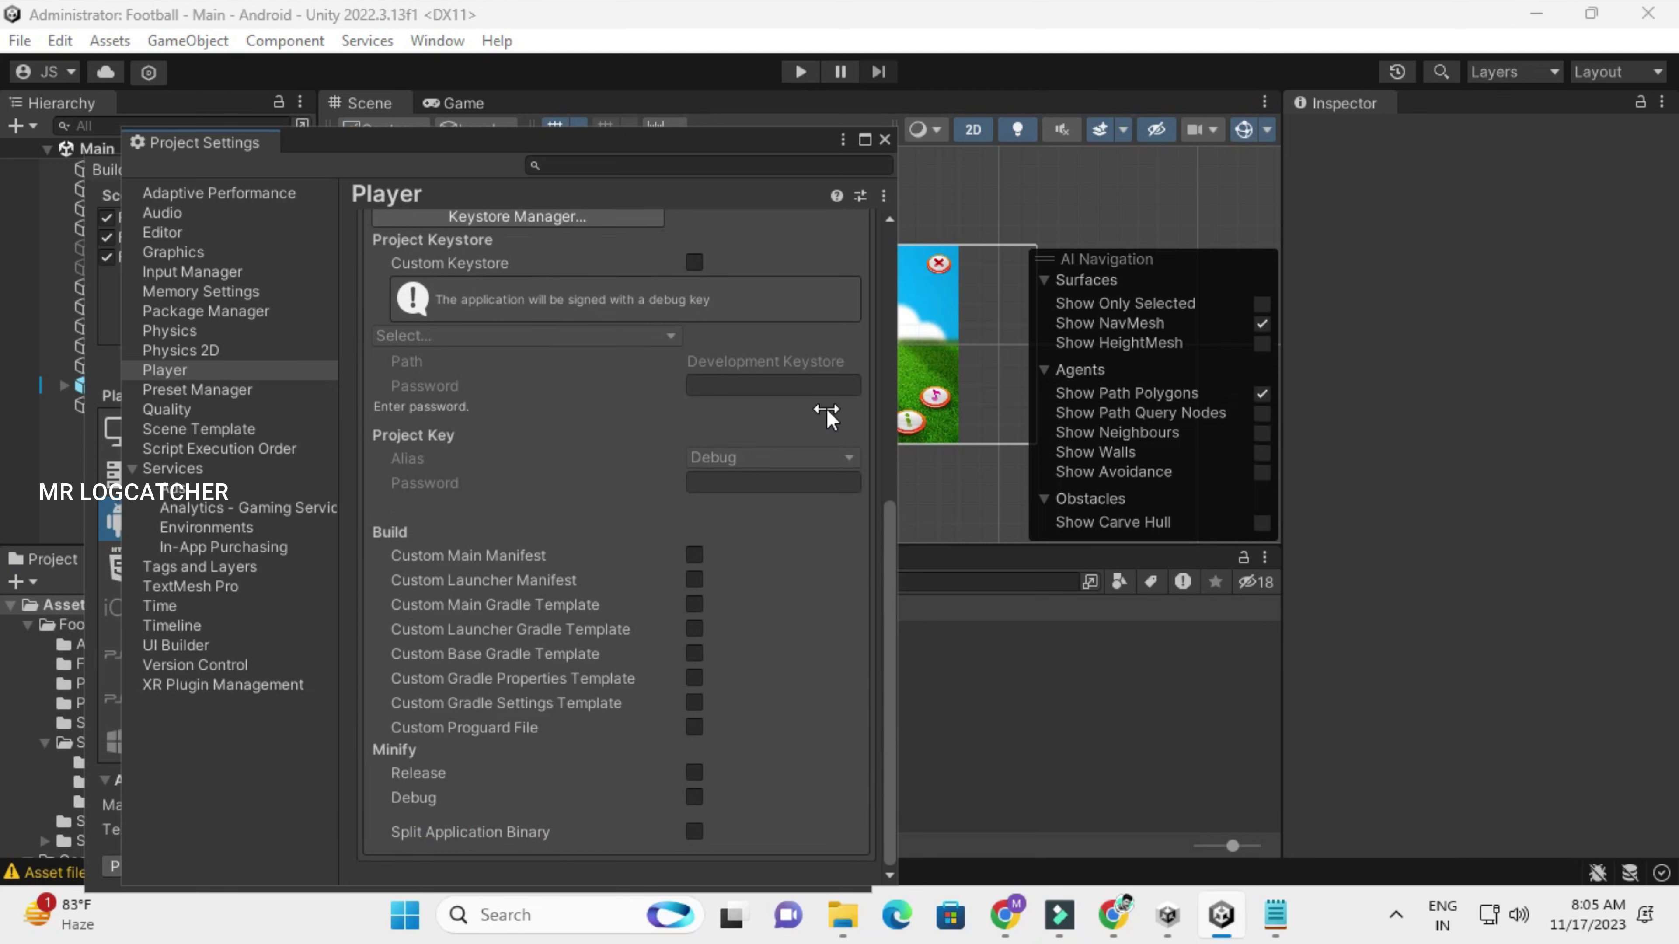
{"action": "left_click", "coordinate": [544, 218]}
- Create a new keystore saved as user.keystore and enter and confirm its password
{"action": "left_click", "coordinate": [265, 159]}
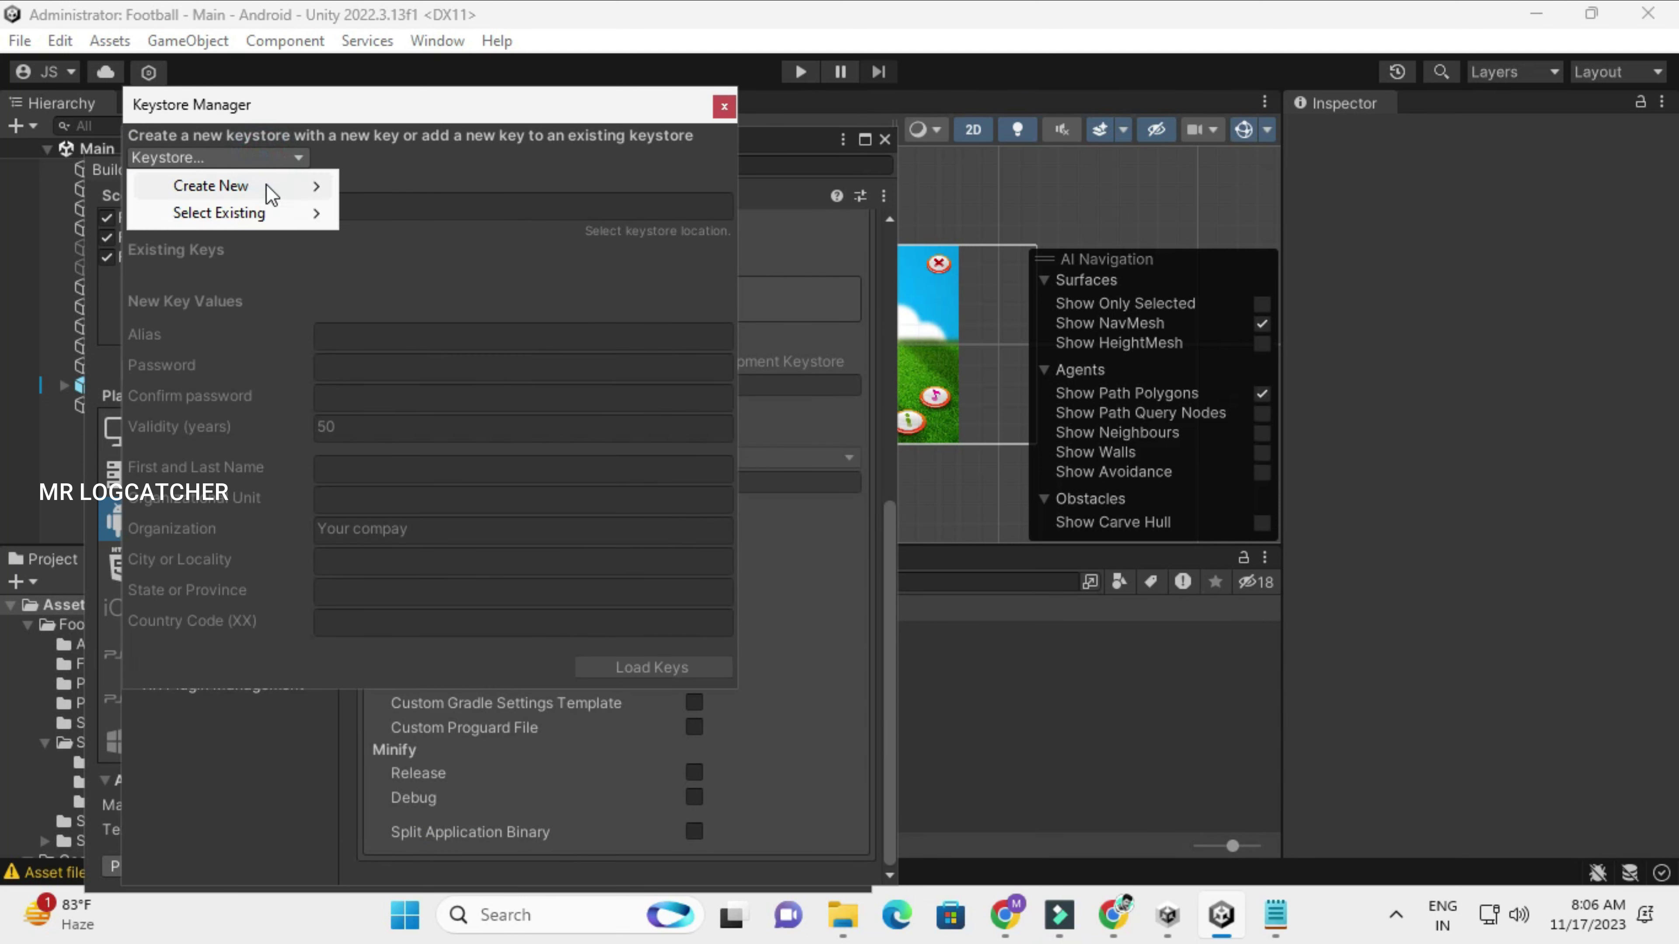
{"action": "mouse_move", "coordinate": [267, 185]}
{"action": "left_click", "coordinate": [473, 197]}
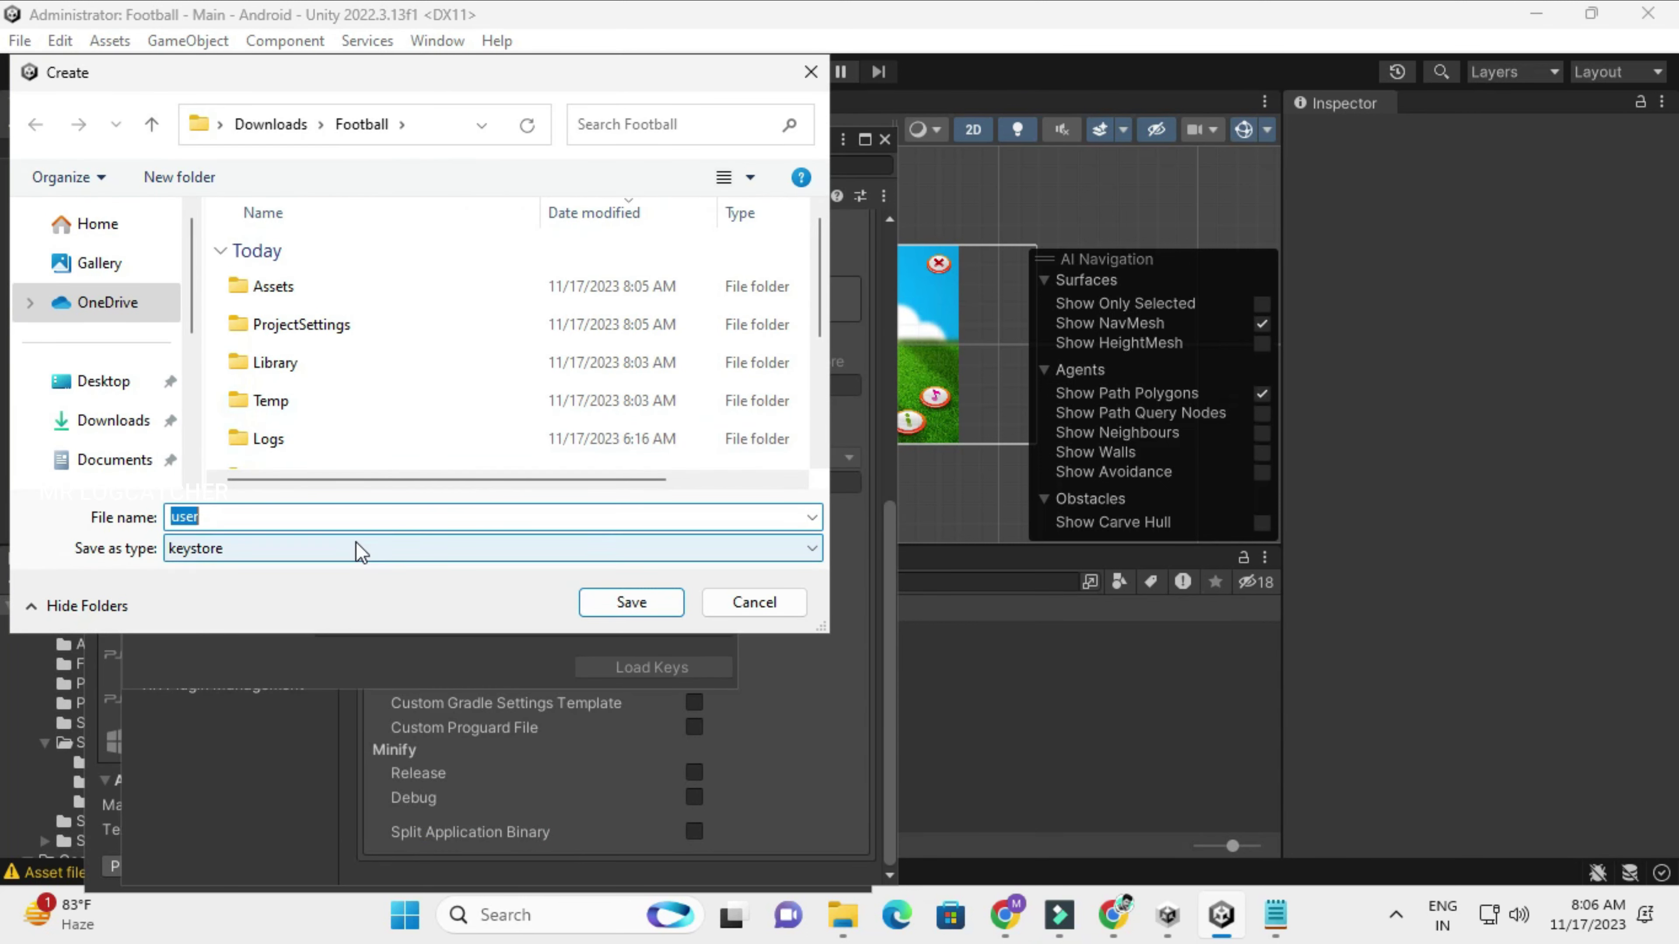
{"action": "left_click", "coordinate": [631, 602]}
{"action": "left_click", "coordinate": [377, 204]}
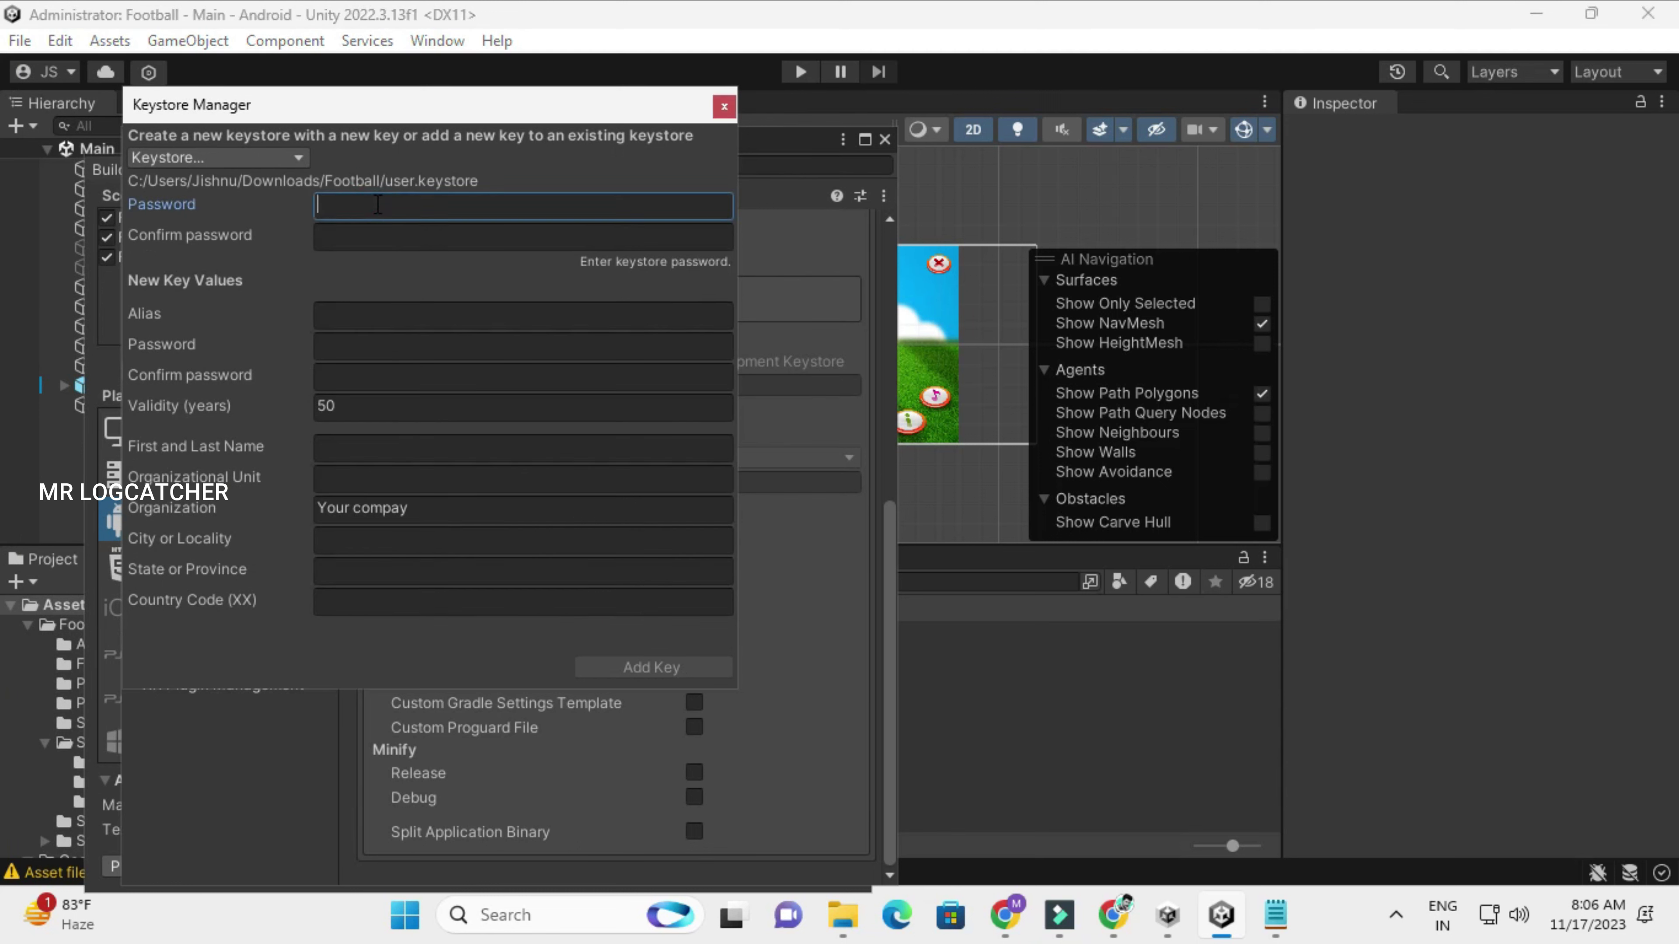
{"action": "type", "text": "****"}
{"action": "left_click", "coordinate": [380, 228]}
{"action": "type", "text": "******"}
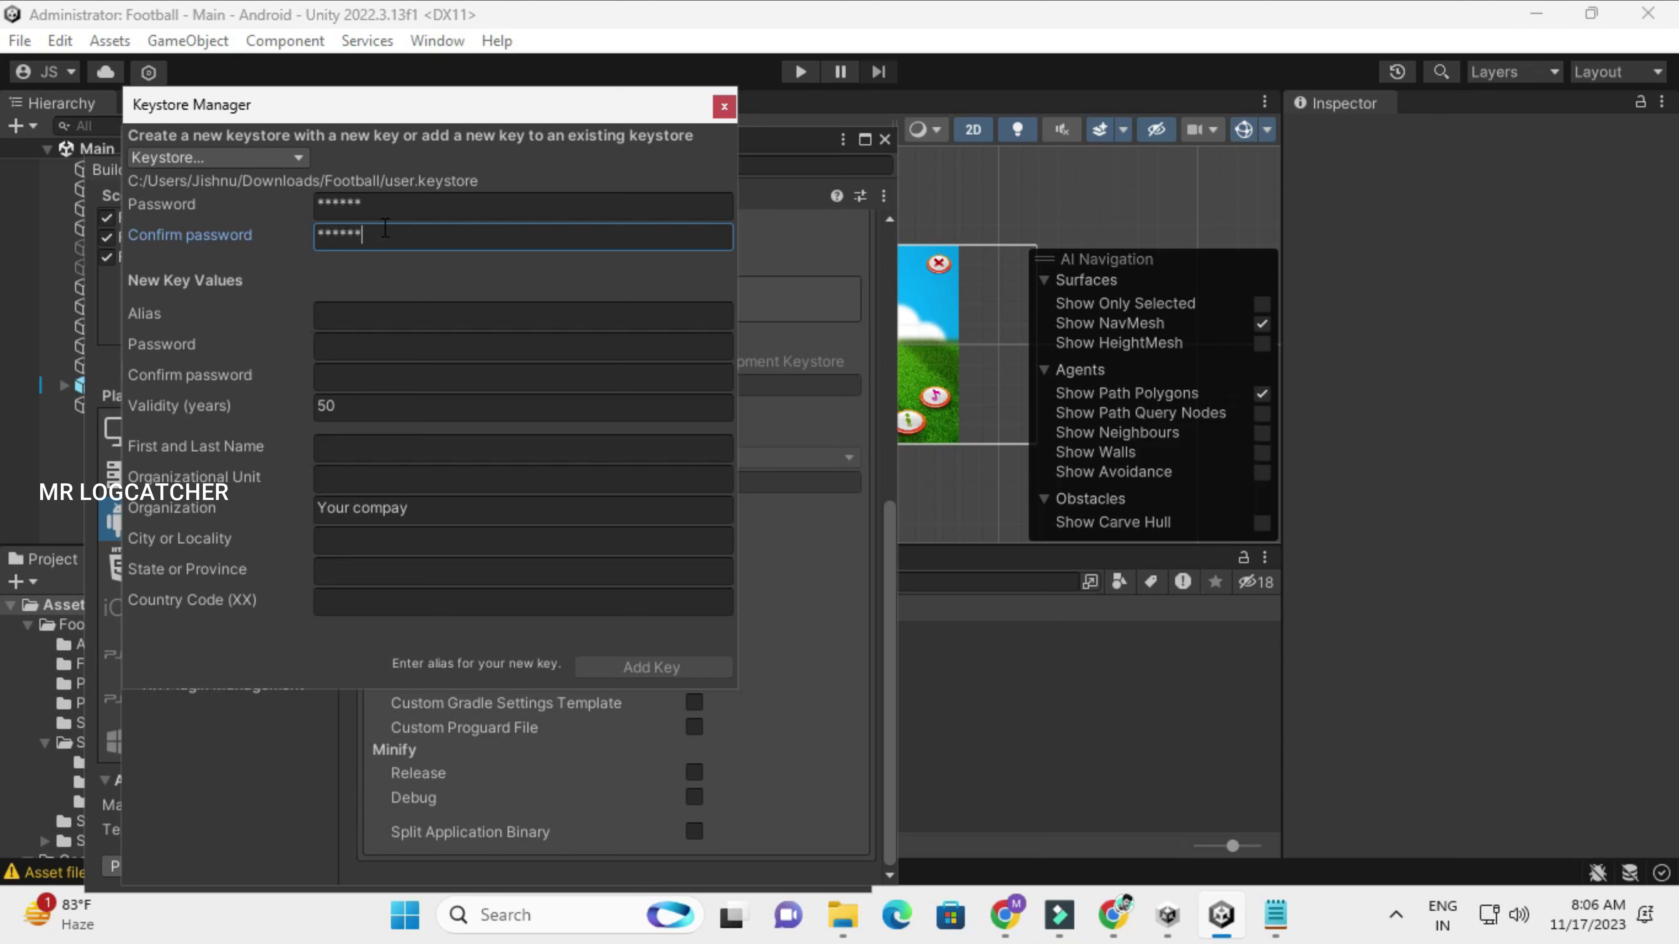
- Add a key with alias 123456 and its password, and make it the project keystore
{"action": "left_click", "coordinate": [388, 320]}
{"action": "type", "text": "123456"}
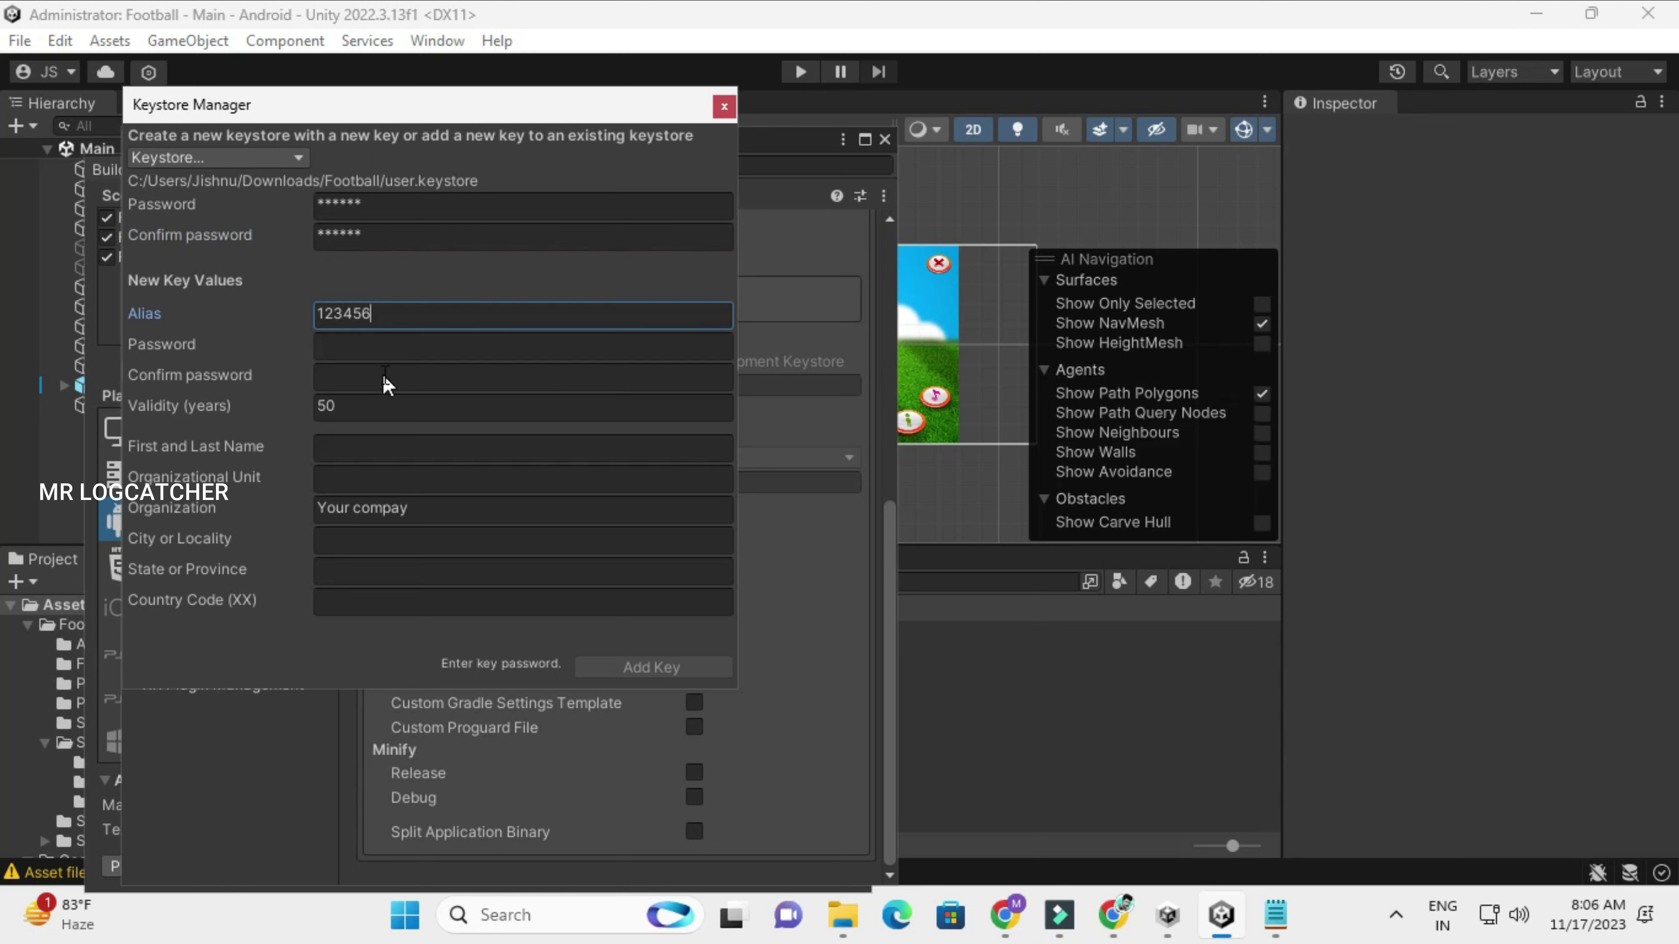
{"action": "left_click", "coordinate": [389, 343]}
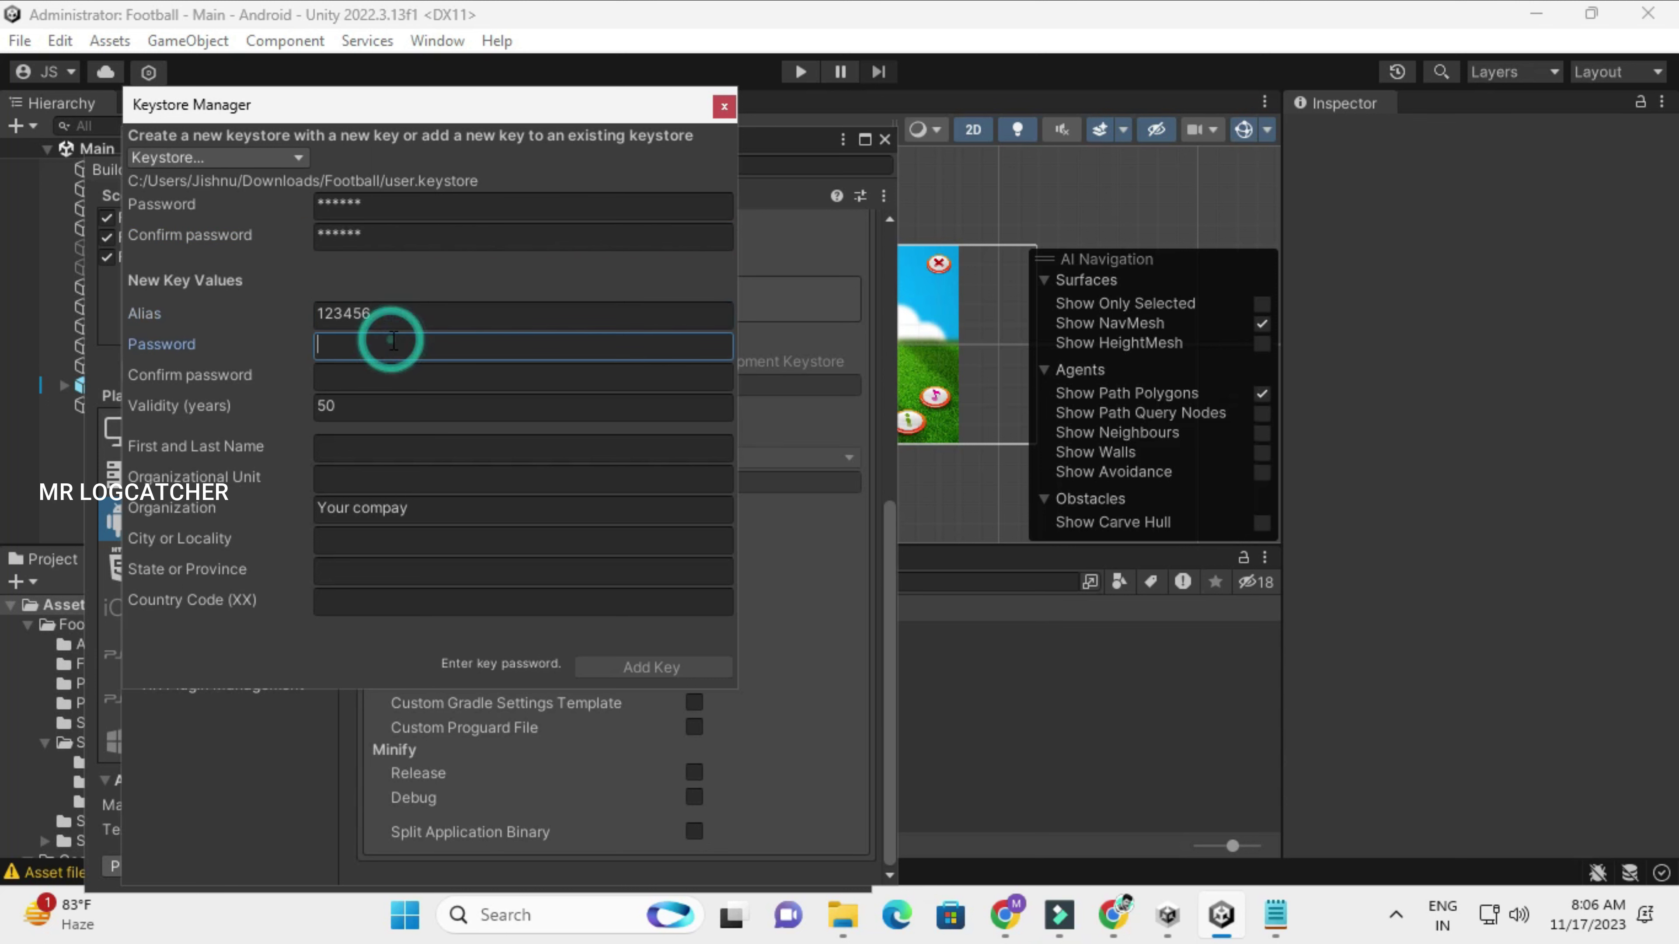
{"action": "type", "text": "**"}
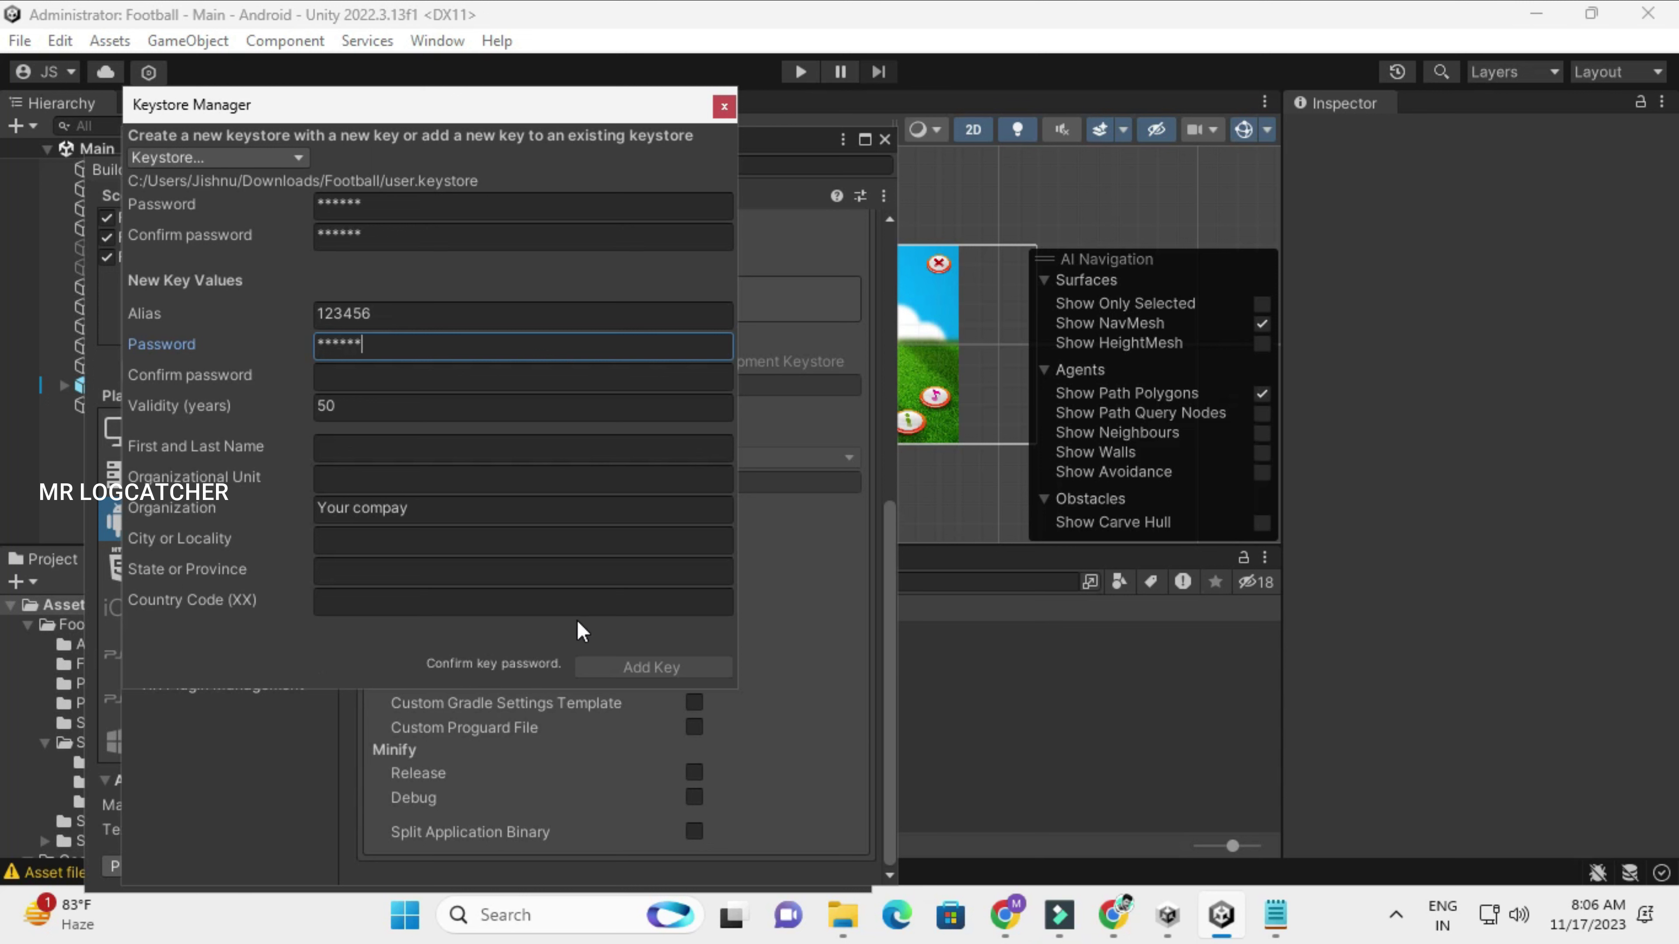
{"action": "left_click", "coordinate": [372, 374]}
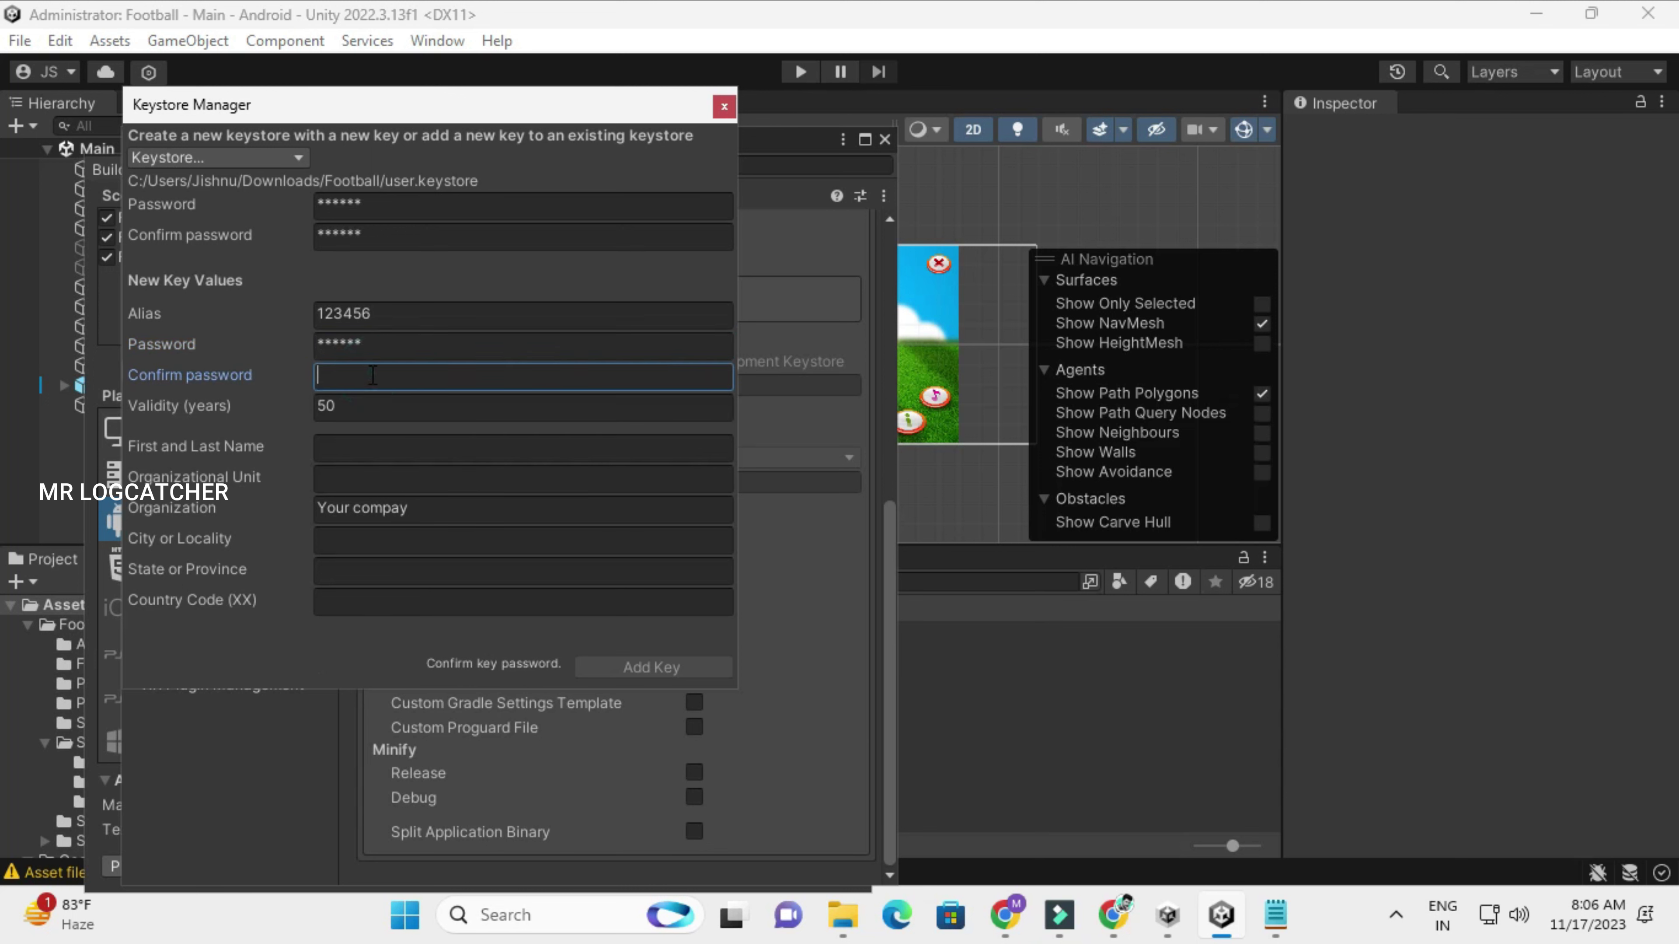
{"action": "type", "text": "******"}
{"action": "left_click", "coordinate": [681, 655]}
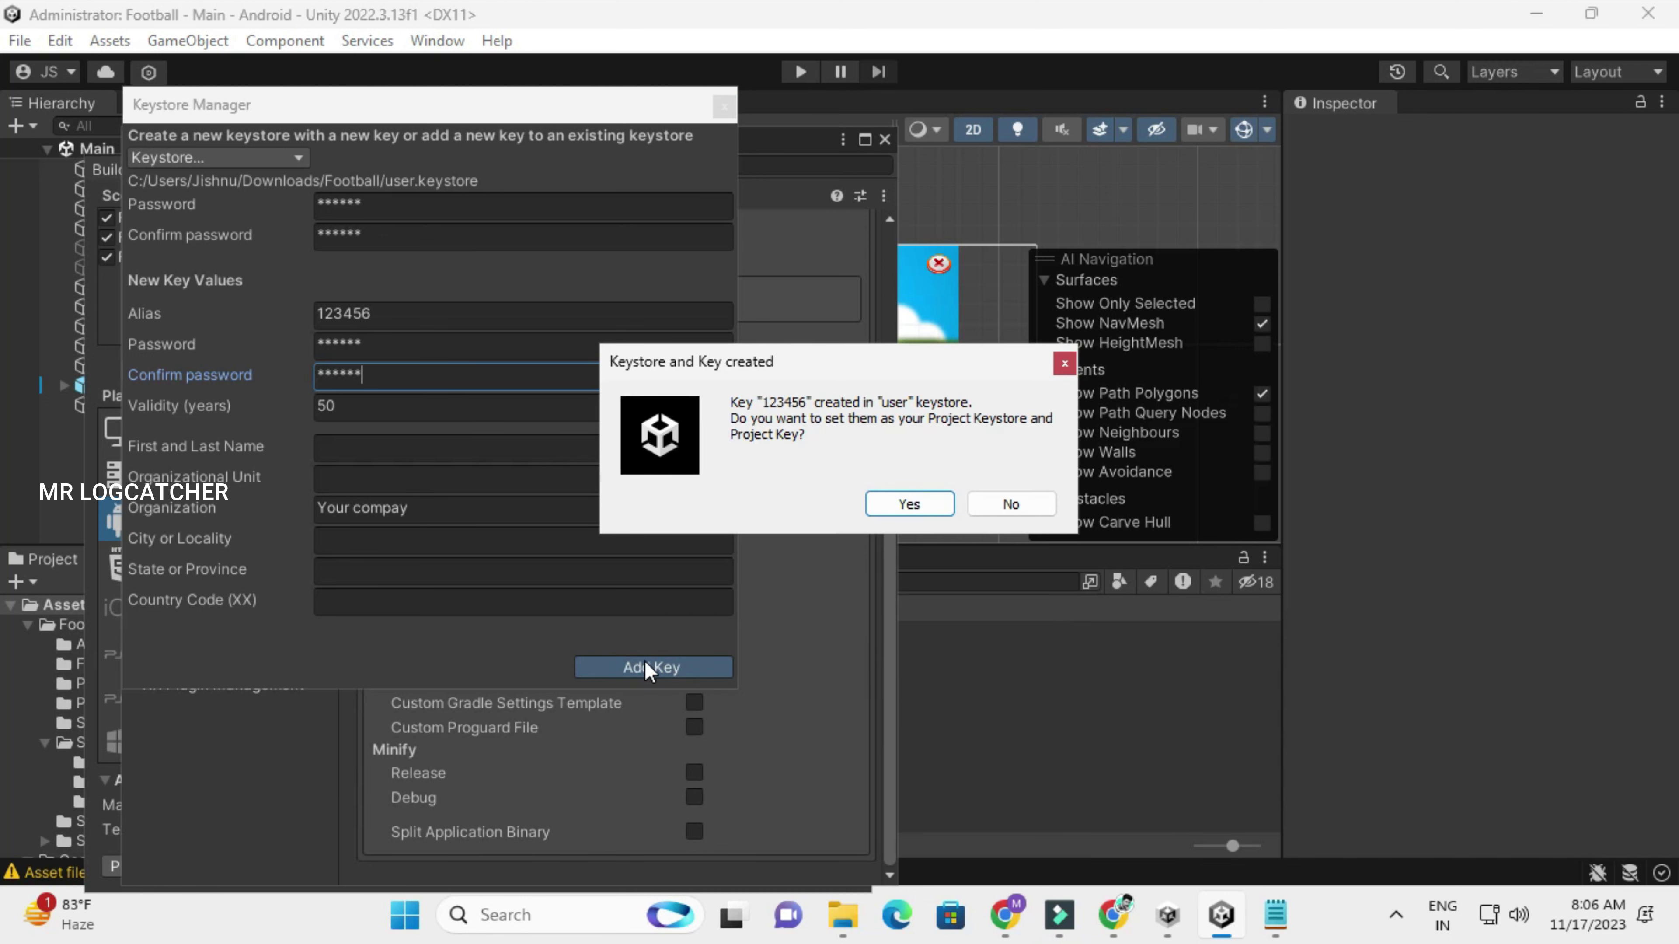
{"action": "left_click", "coordinate": [946, 511]}
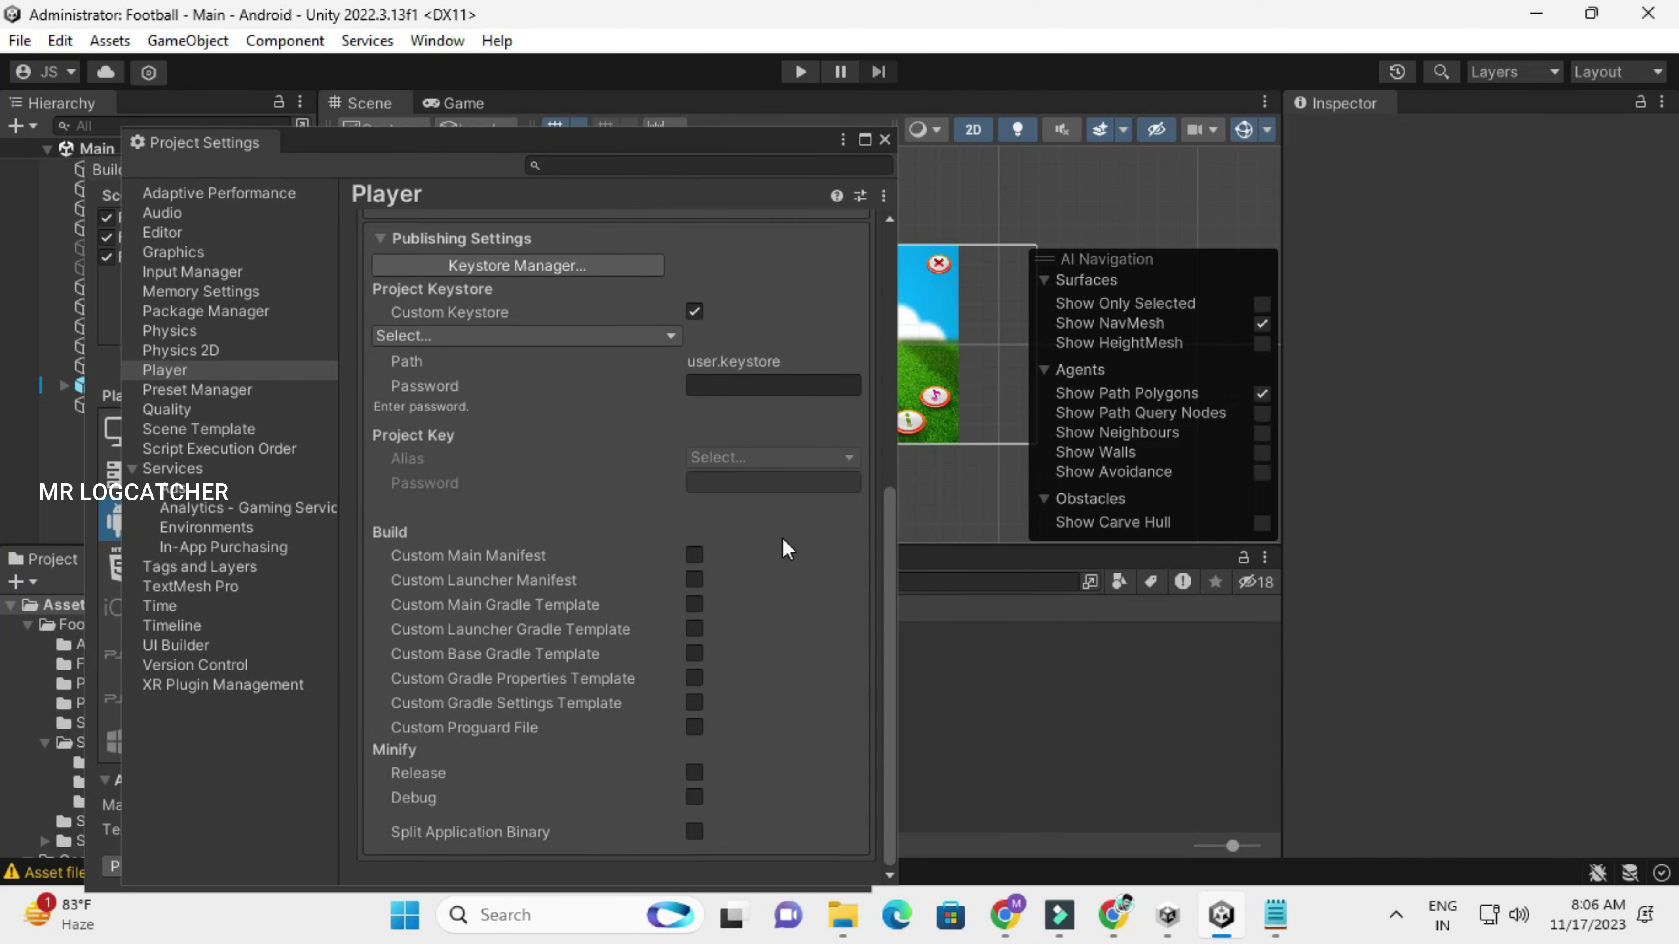
- Enter the keystore password, pick alias 123456 with its key password, and close Project Settings
{"action": "left_click", "coordinate": [745, 383]}
{"action": "type", "text": "*"}
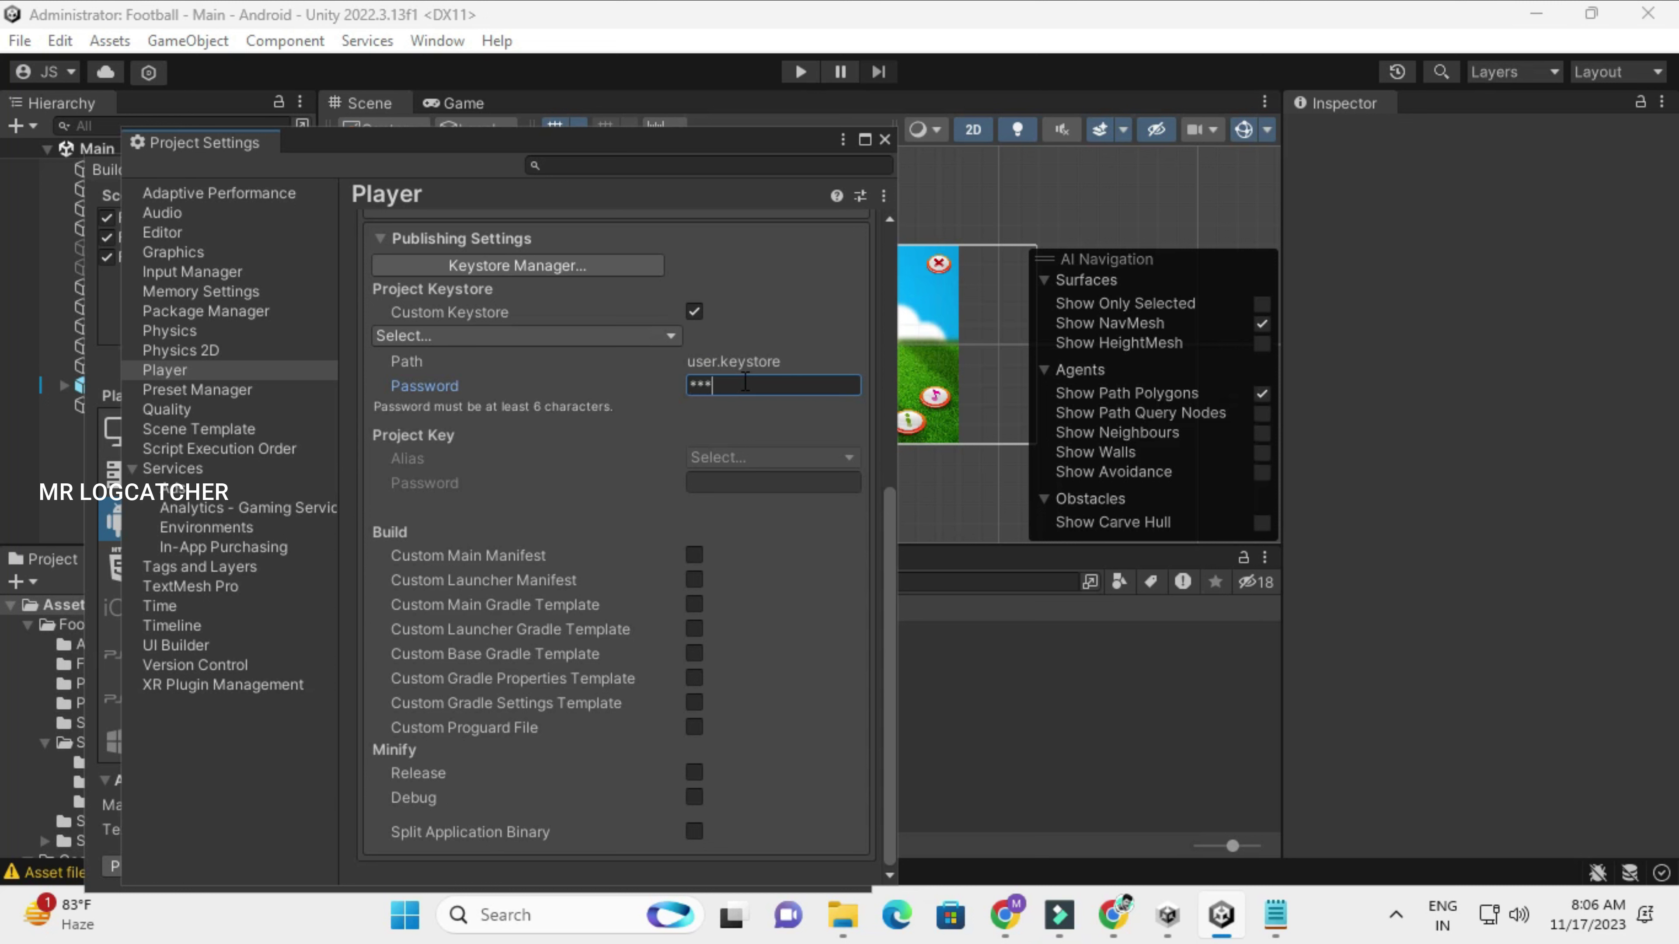
{"action": "type", "text": "***"}
{"action": "left_click", "coordinate": [807, 462]}
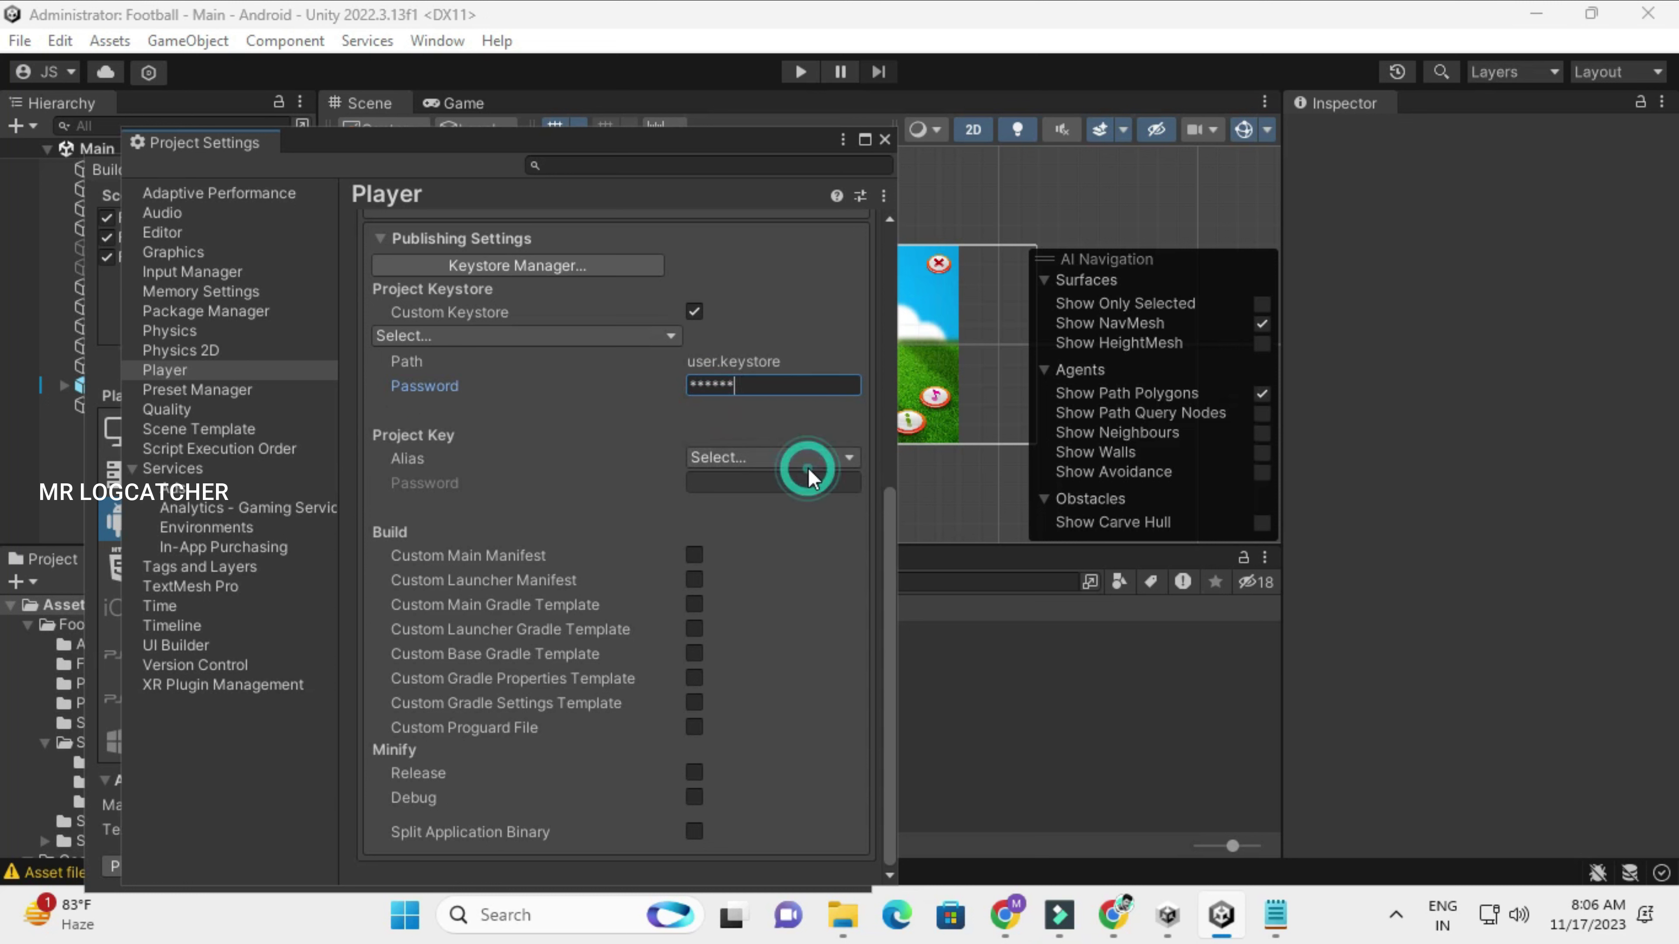
{"action": "left_click", "coordinate": [801, 489]}
{"action": "left_click", "coordinate": [801, 483]}
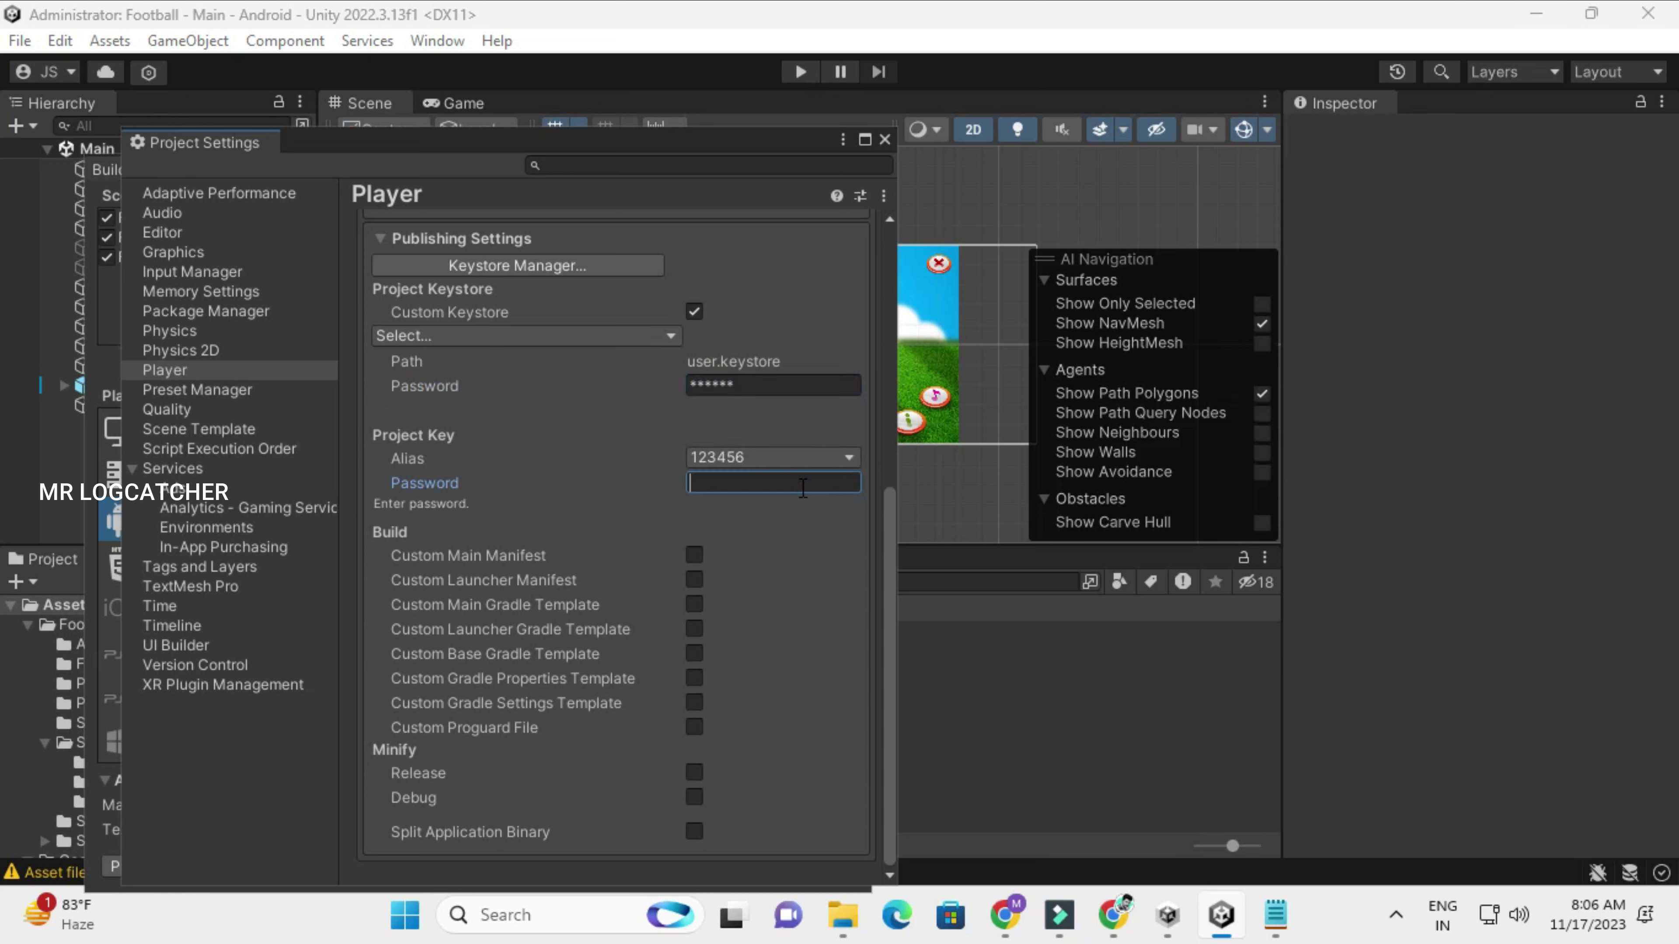
{"action": "type", "text": "*"}
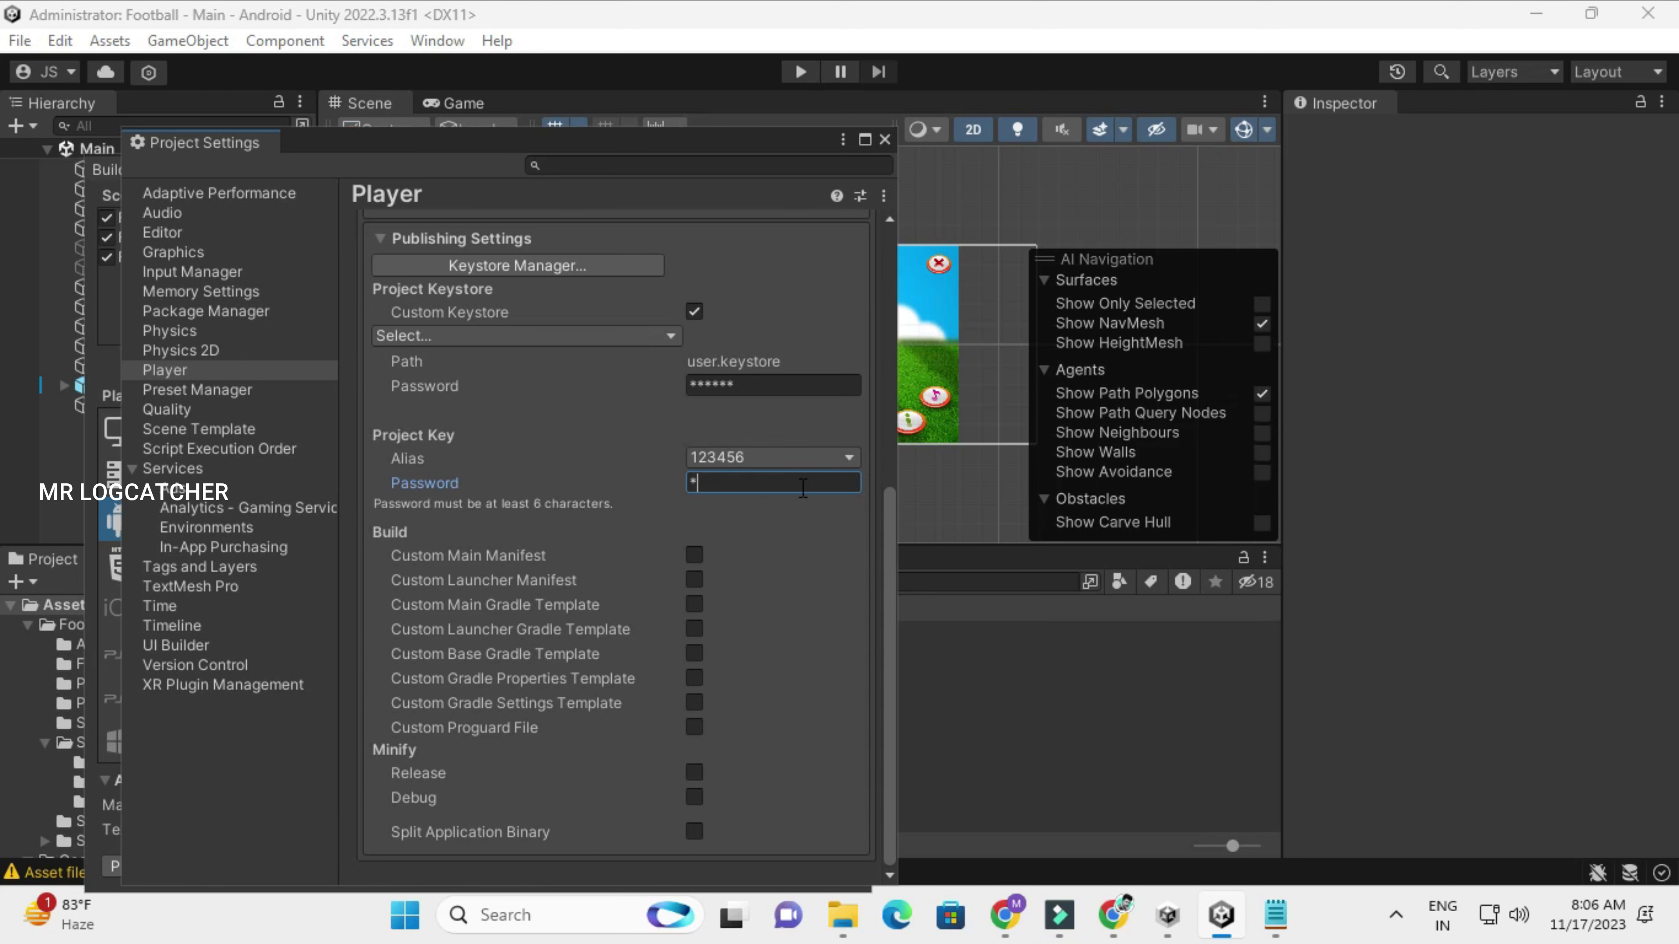
{"action": "type", "text": "6"}
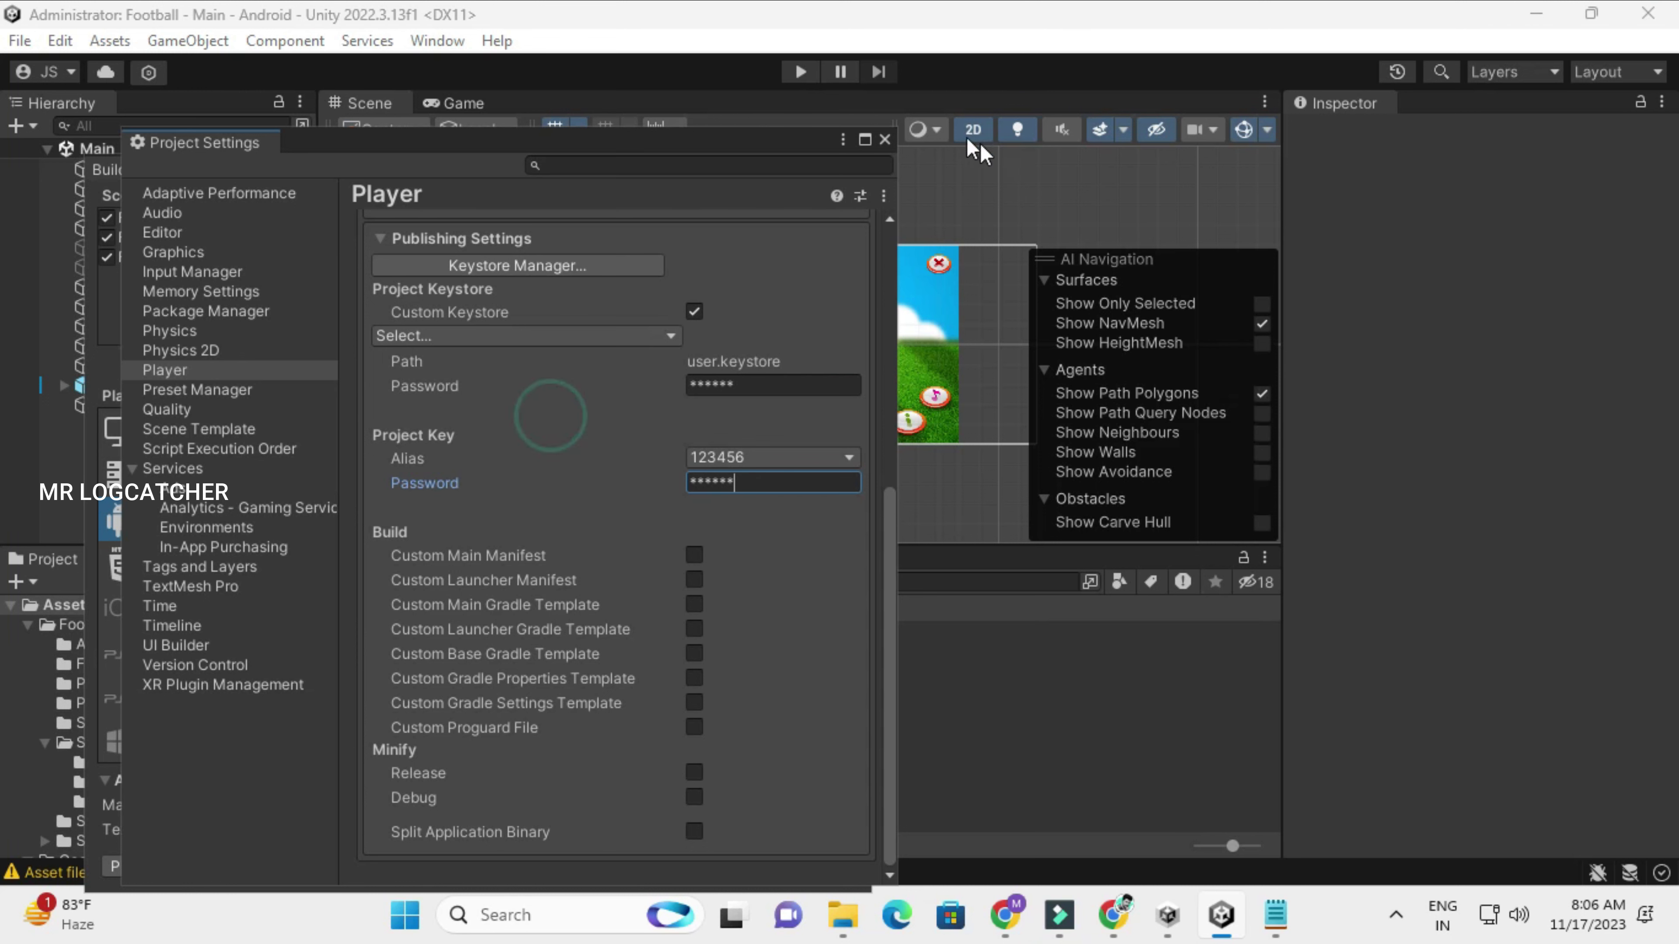
{"action": "left_click", "coordinate": [885, 139]}
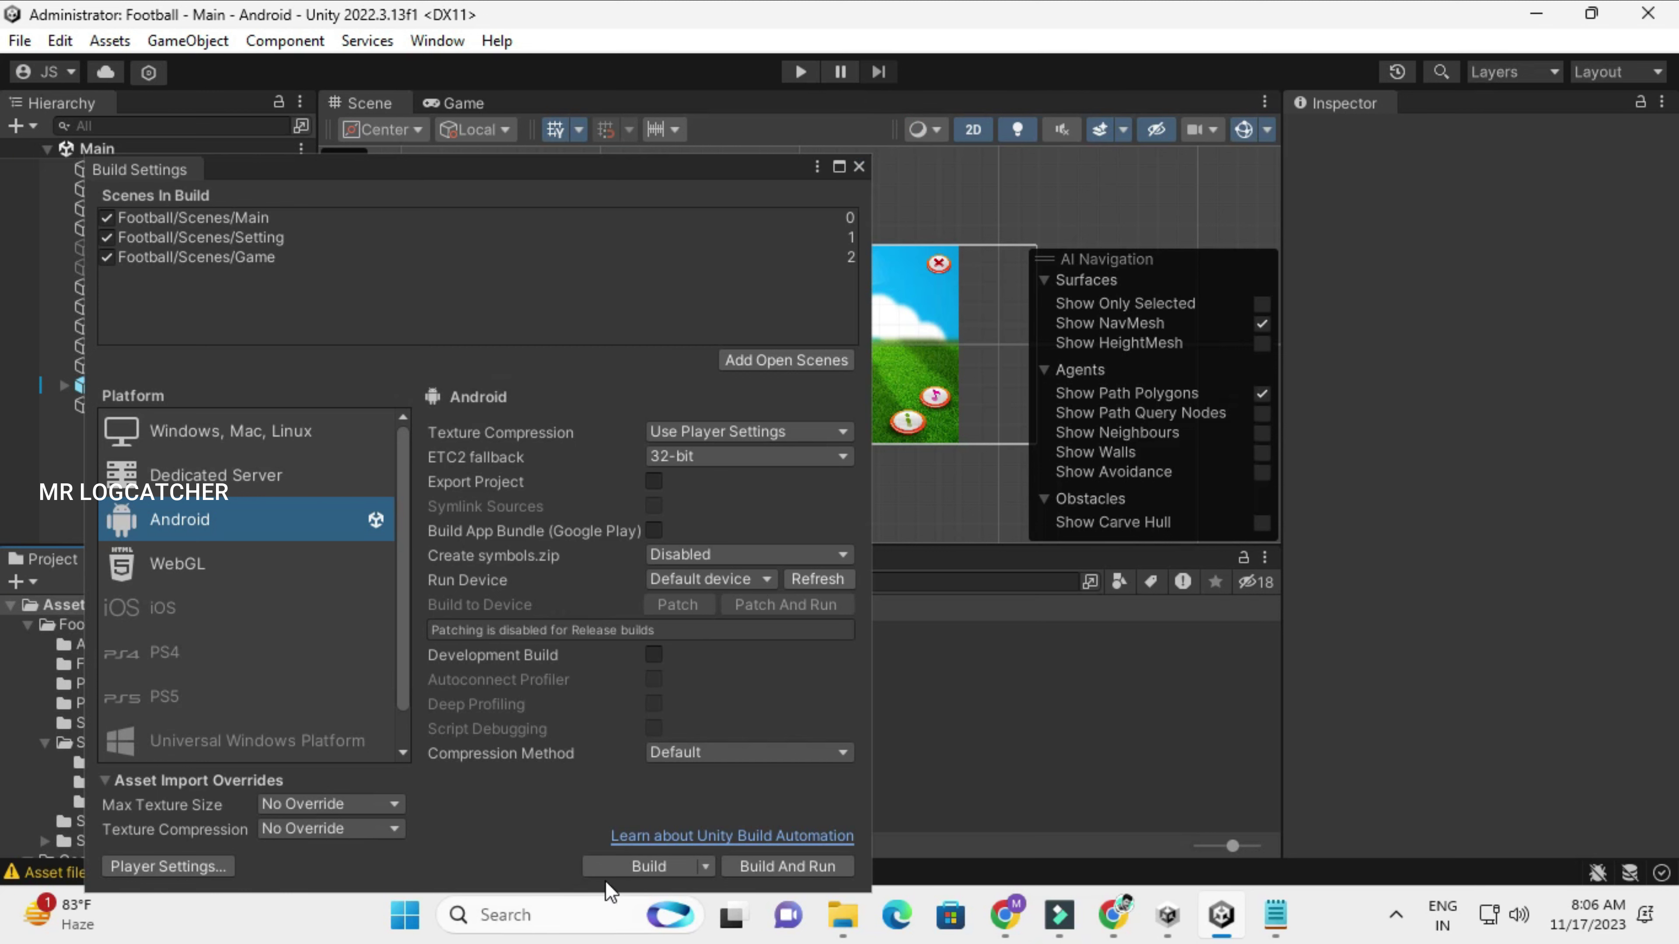
- Enable Build App Bundle (Google Play) and note in F9RegData that it produces an AAB file
{"action": "left_click", "coordinate": [653, 531]}
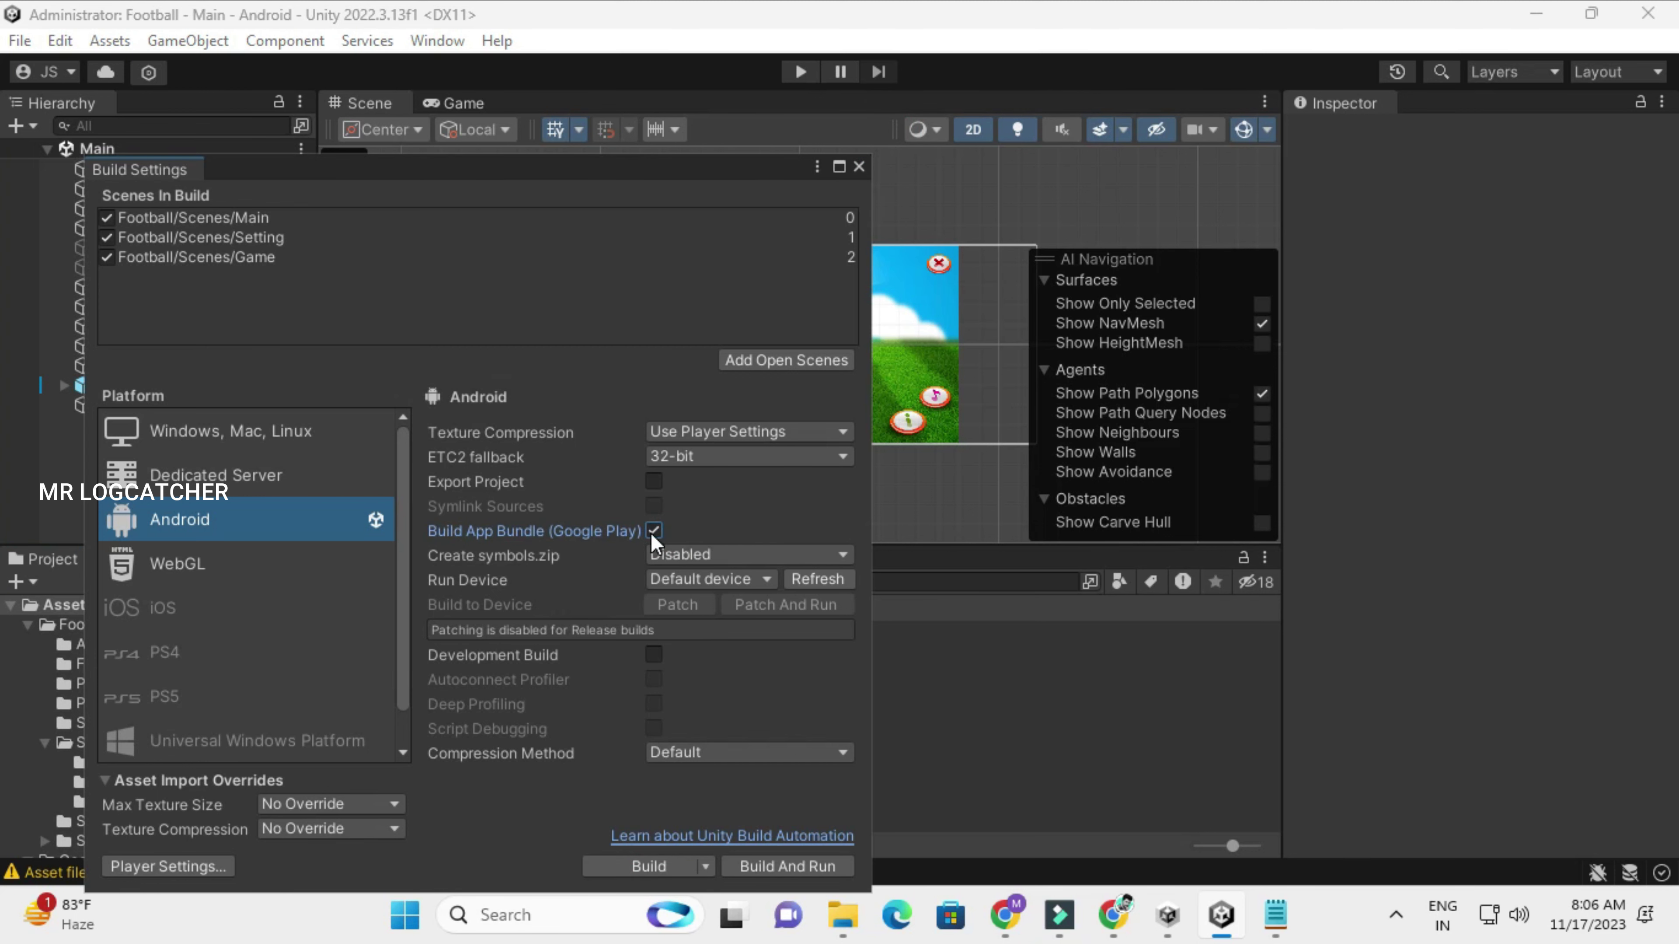
{"action": "left_click", "coordinate": [1265, 922]}
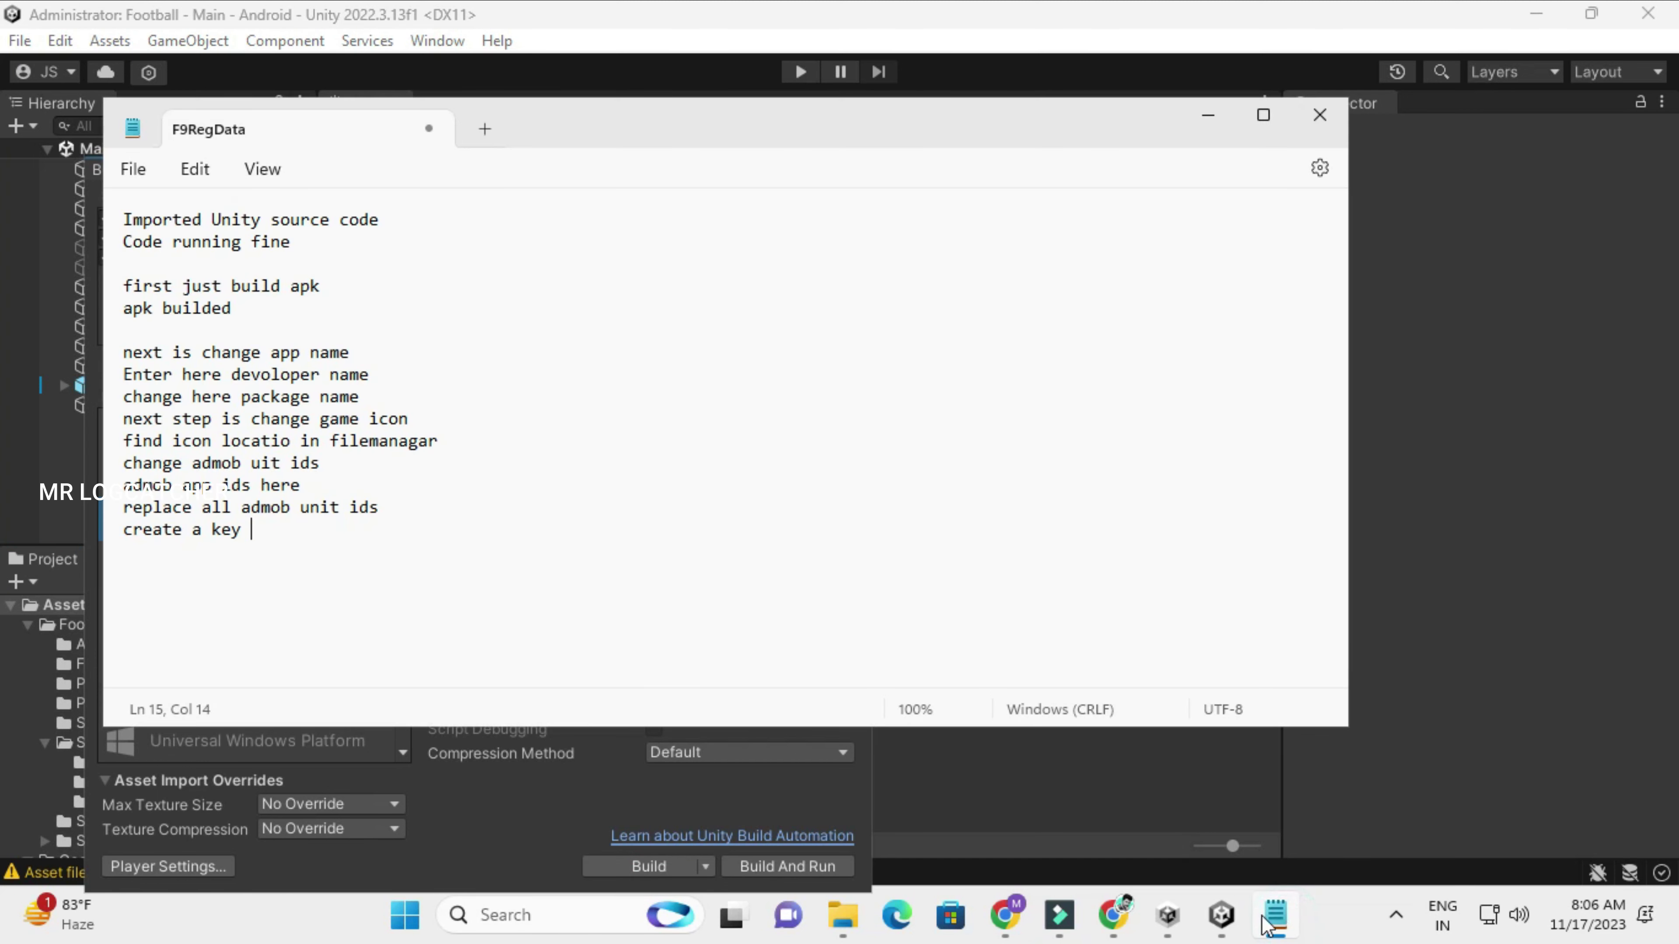
{"action": "type", "text": "build app budle is aab file"}
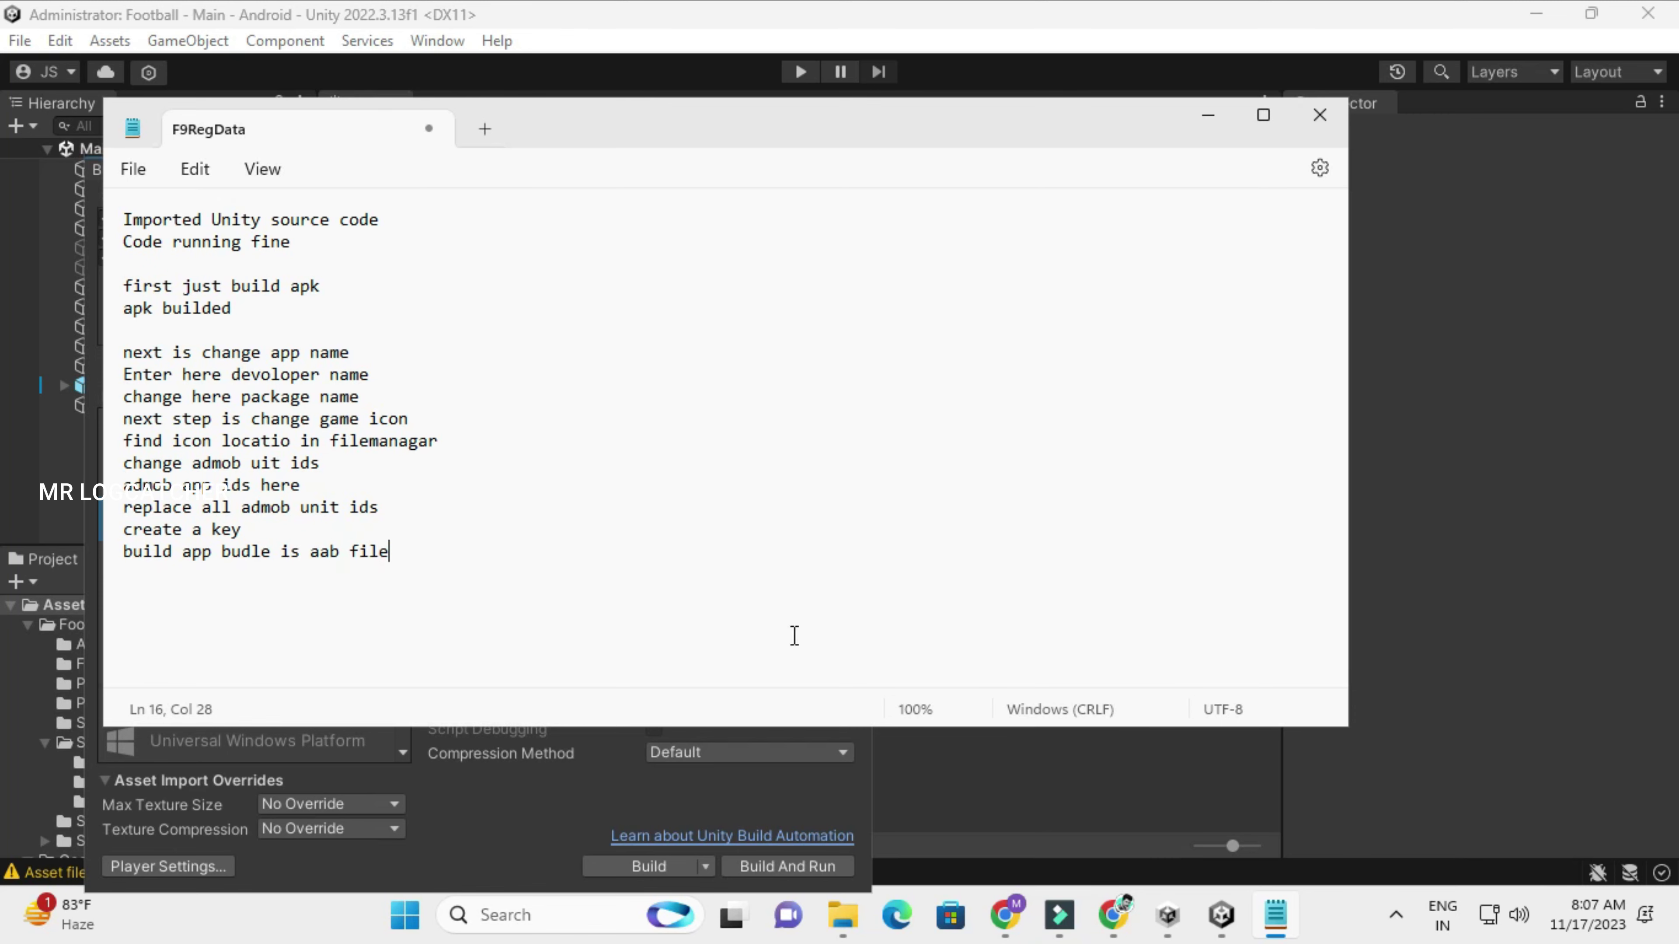
- Build the Android app bundle as an .aab file into the Football folder
{"action": "left_click", "coordinate": [705, 805]}
{"action": "left_click", "coordinate": [637, 865]}
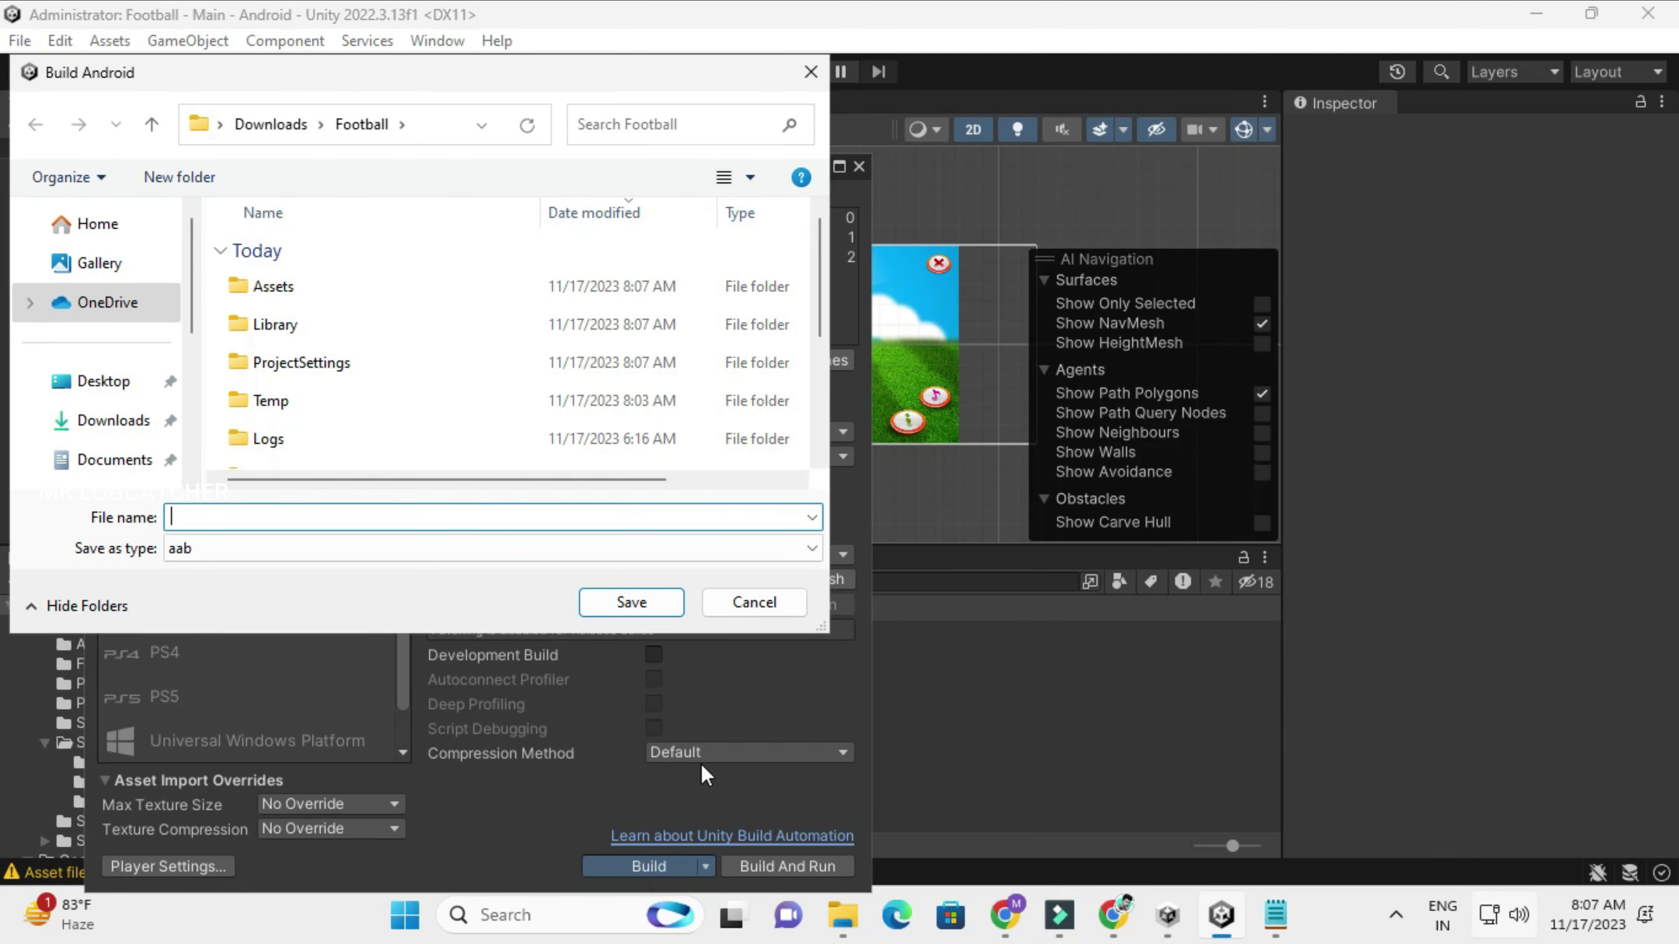
{"action": "type", "text": "v448"}
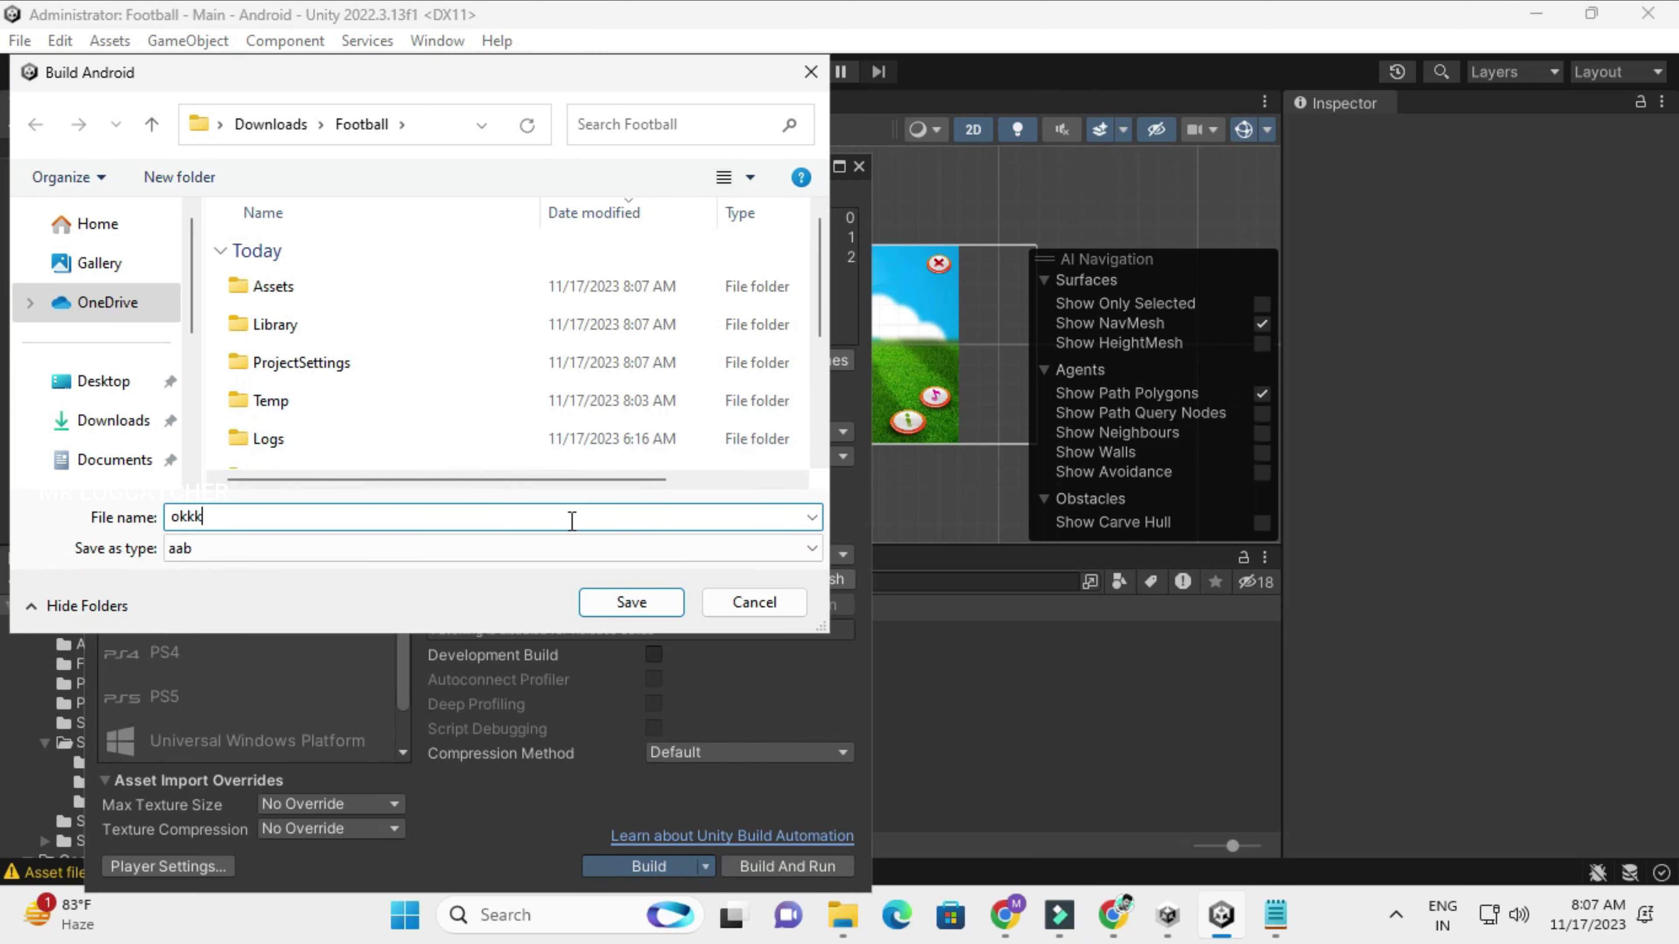
{"action": "left_click", "coordinate": [631, 601]}
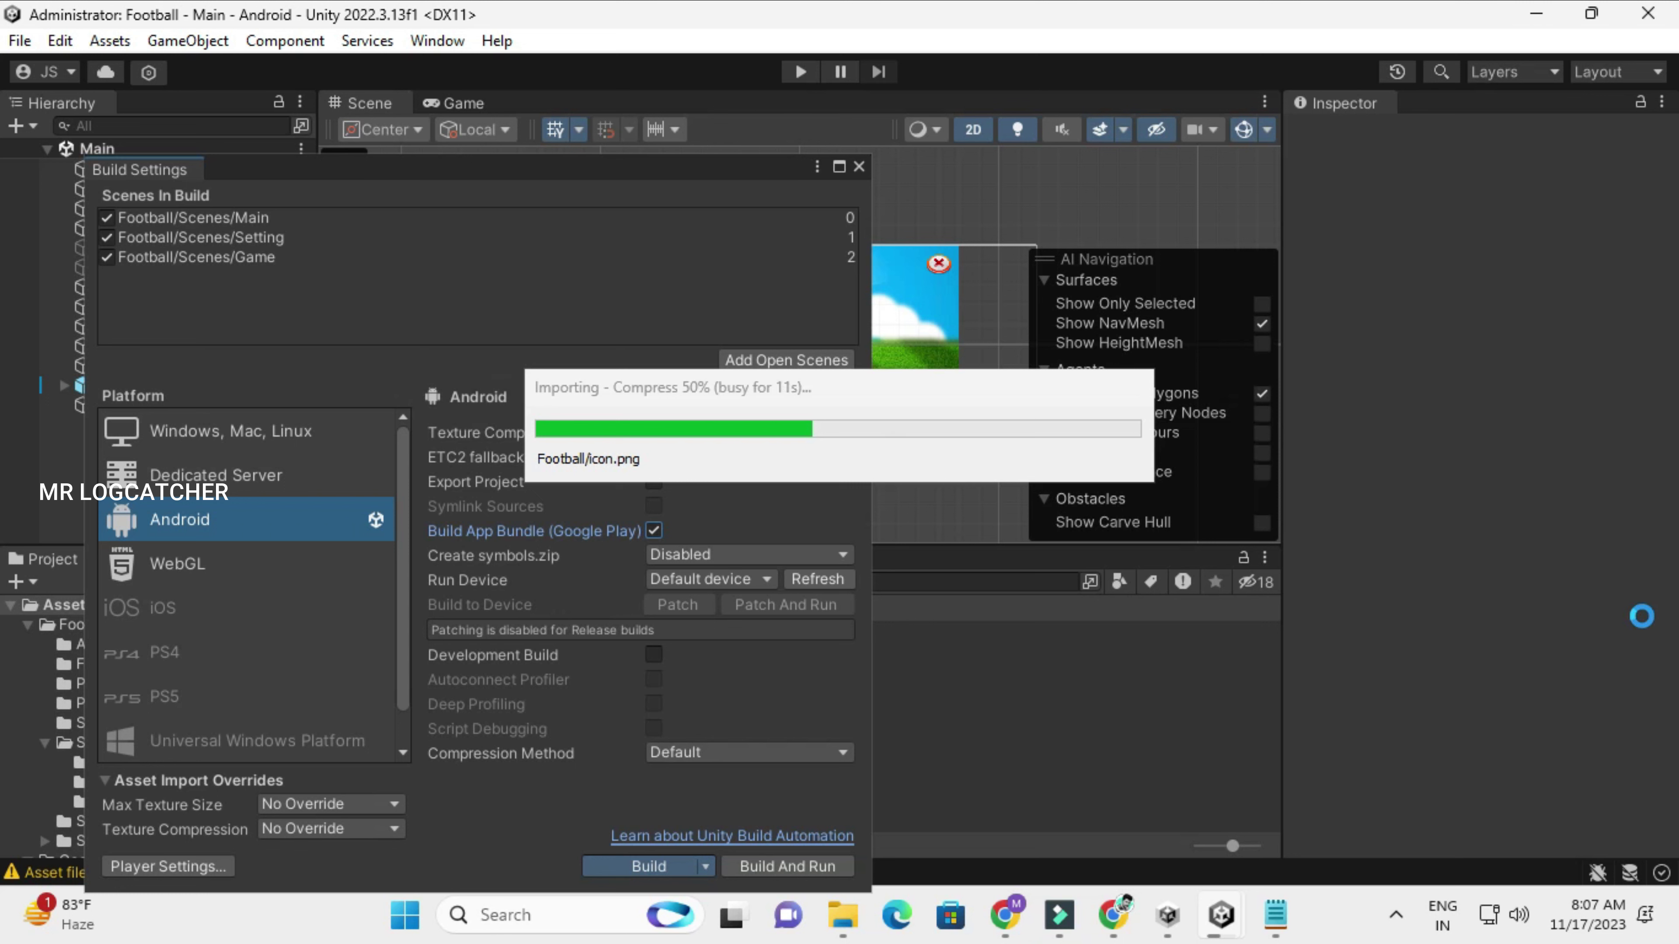
{"action": "left_click", "coordinate": [1275, 914]}
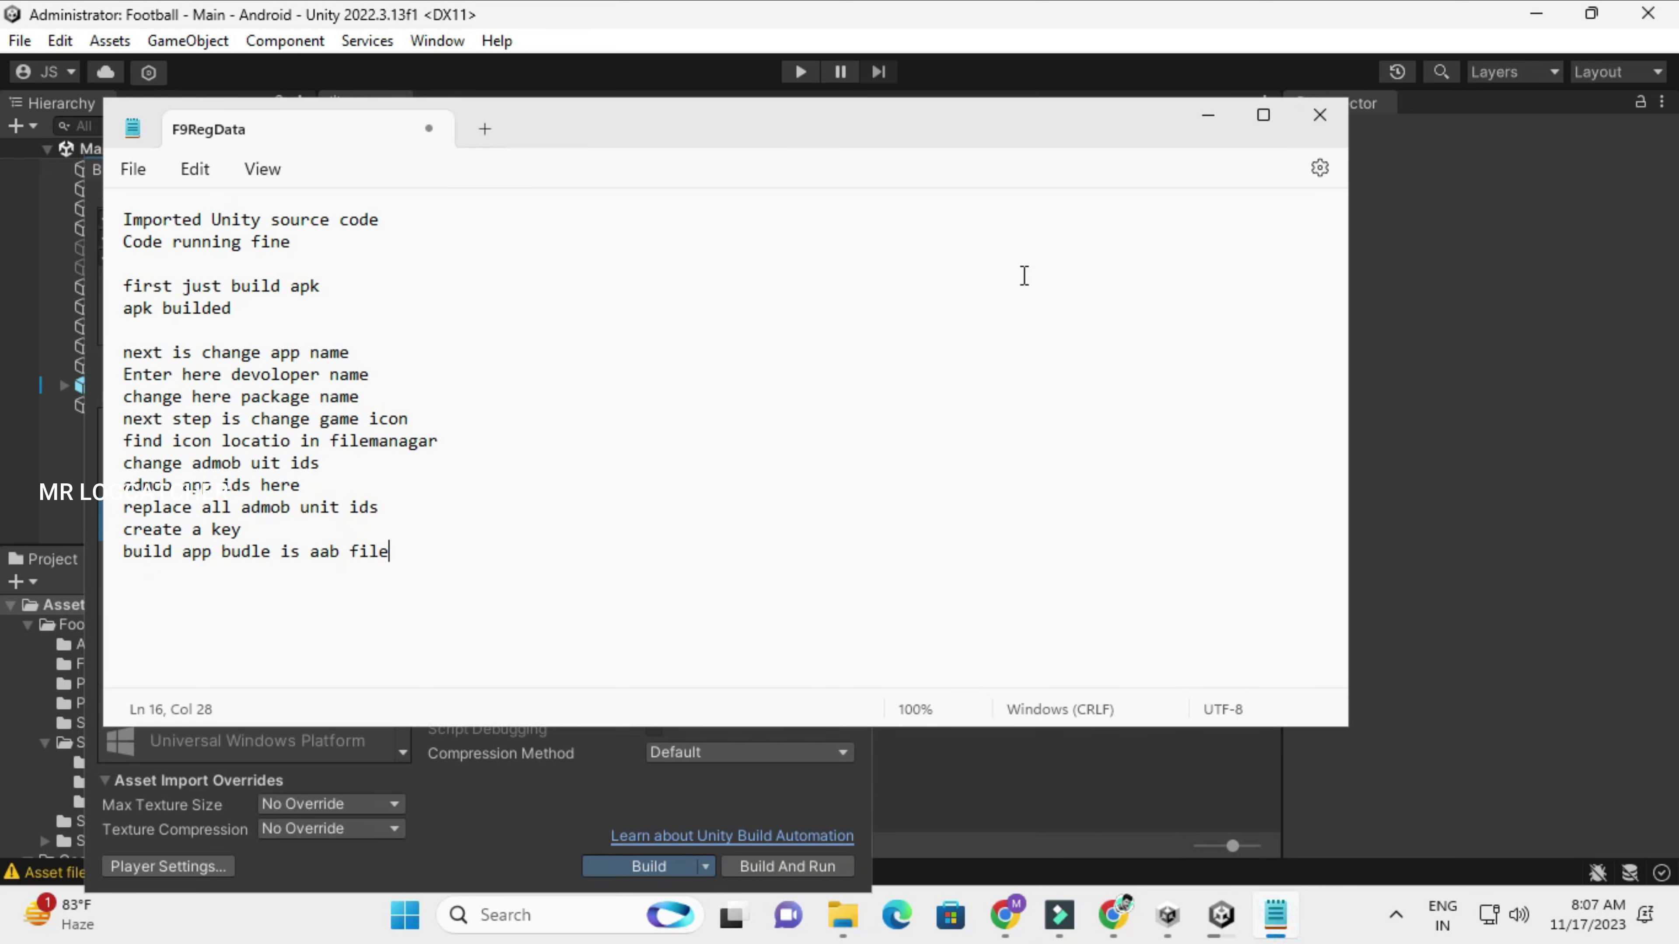
{"action": "key", "text": "Return"}
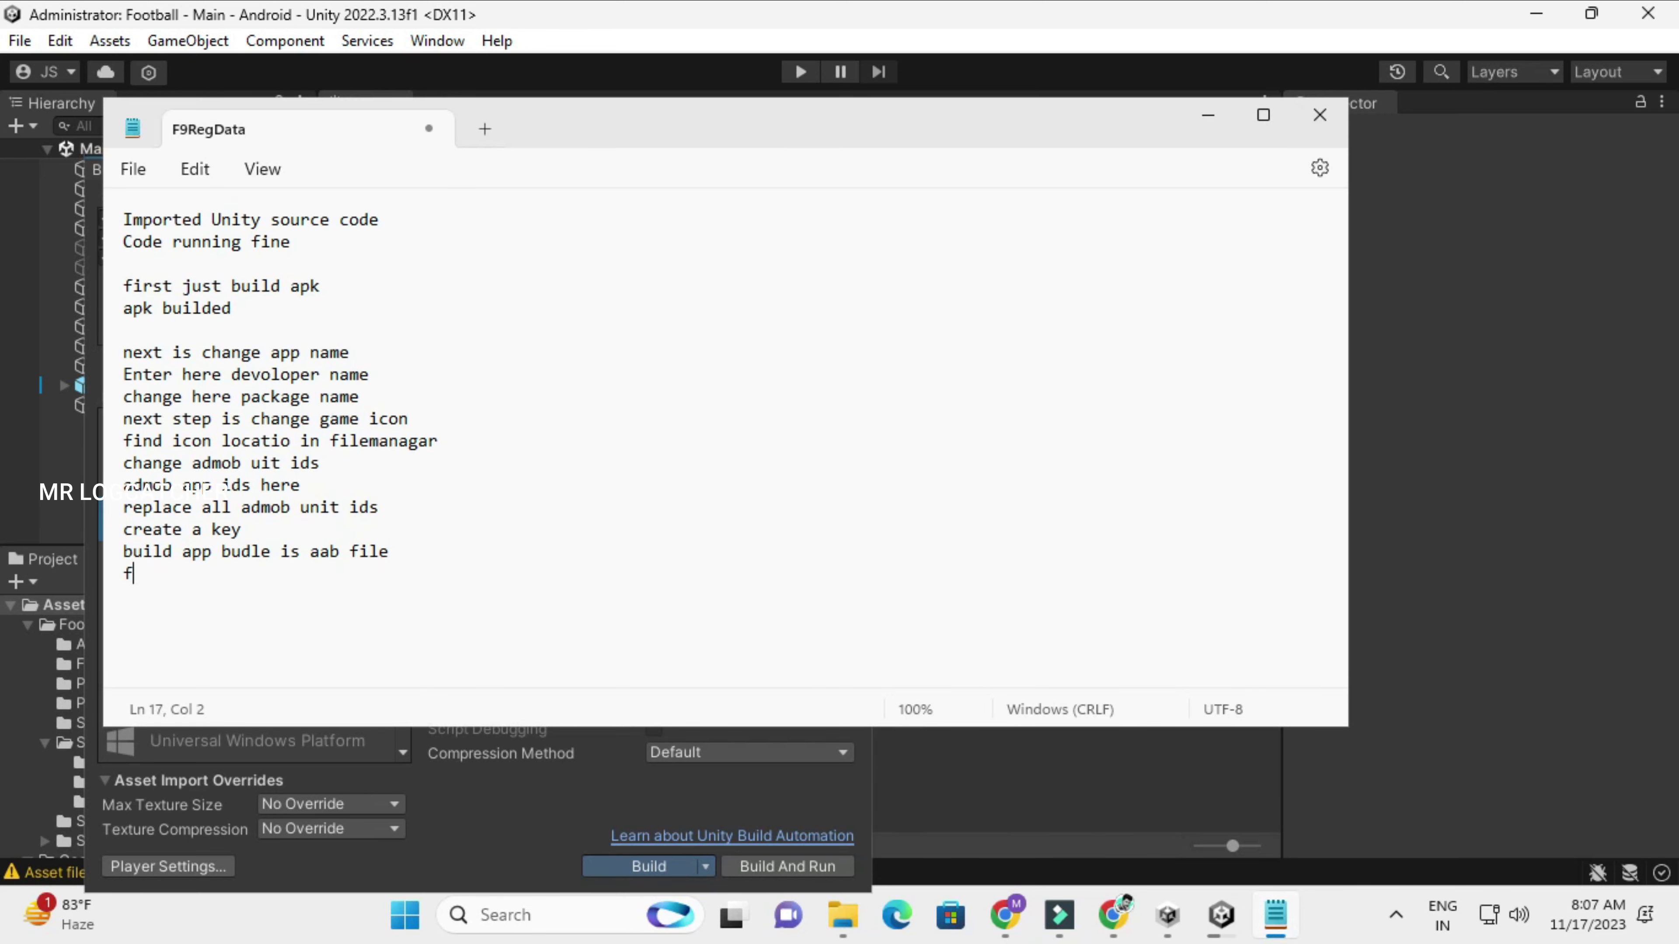